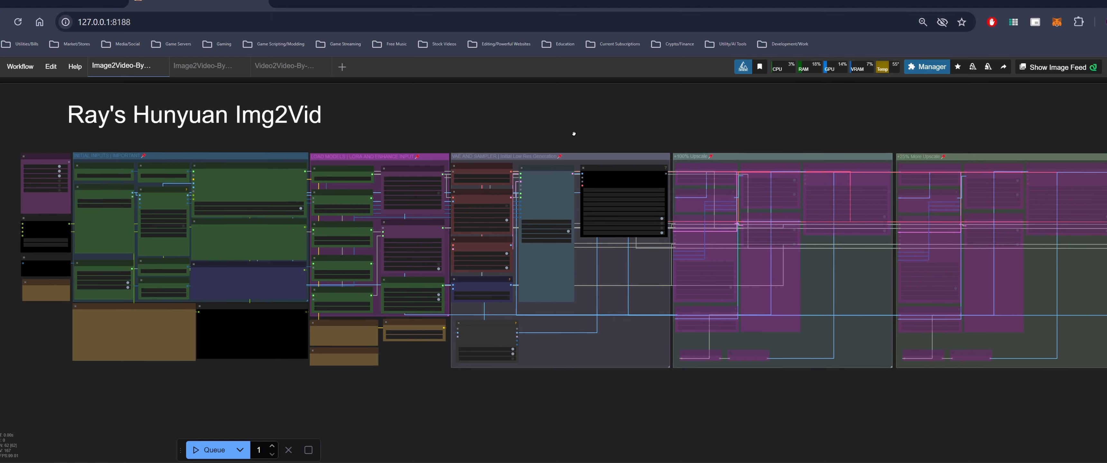
Survey the Hunyuan Img2Vid workflow's node groups across the canvas
drag(409, 146, 470, 146)
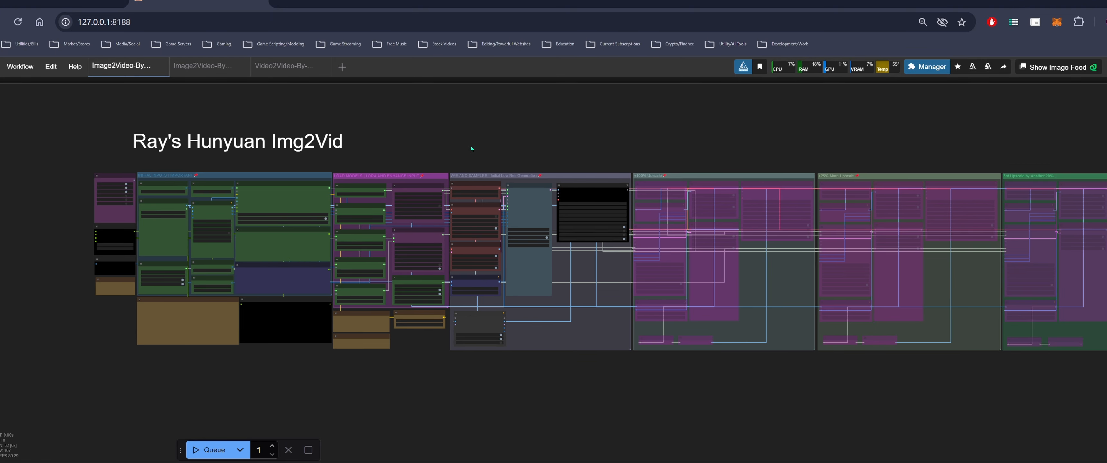
scroll(562, 156, up, 2)
drag(930, 153, 687, 166)
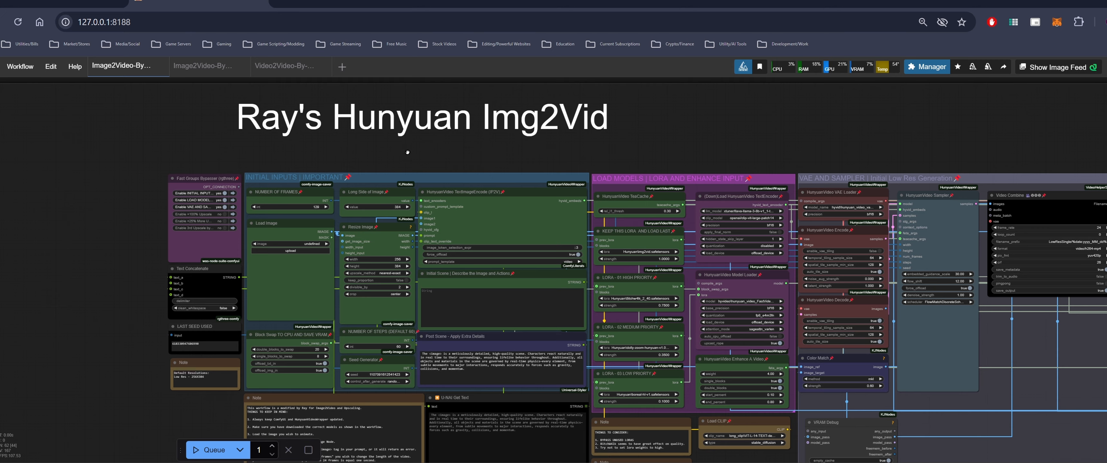
drag(407, 152, 528, 136)
drag(430, 137, 343, 151)
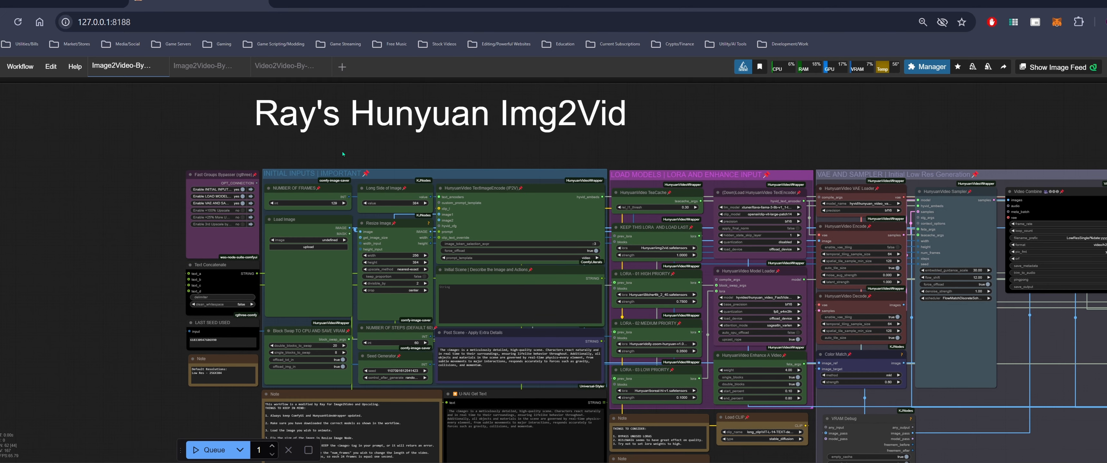
scroll(309, 160, up, 1)
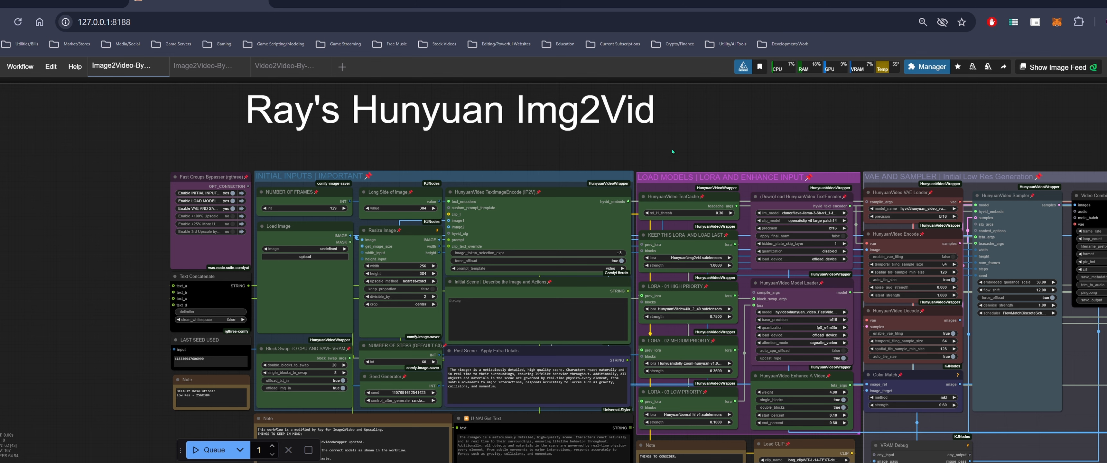
drag(716, 153, 688, 151)
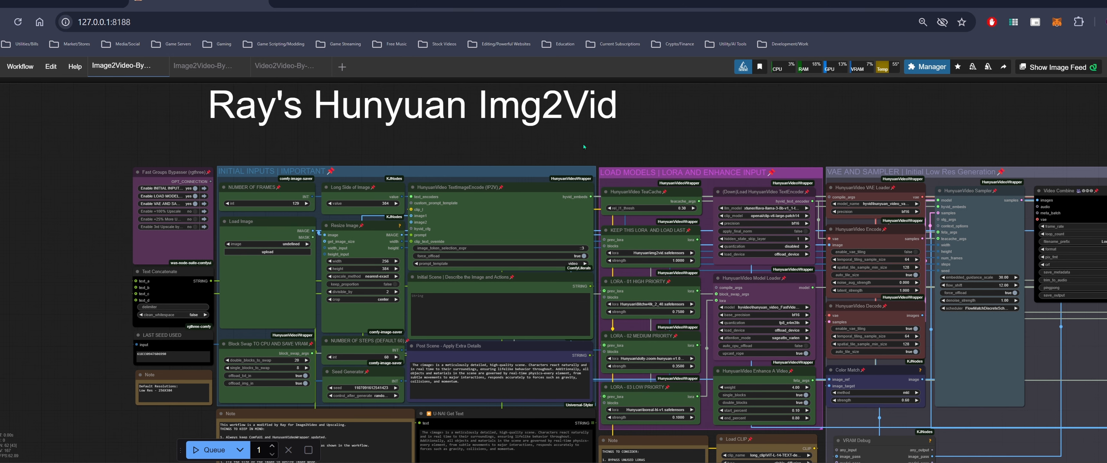
drag(819, 145, 786, 140)
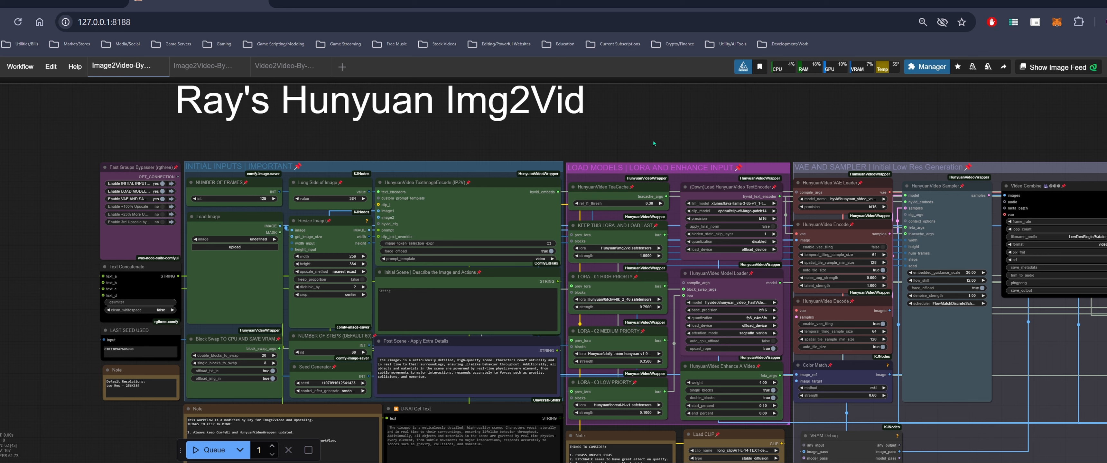
drag(693, 145, 718, 129)
Switch to the Civitai images tab and browse the image feed for a source picture
click(89, 2)
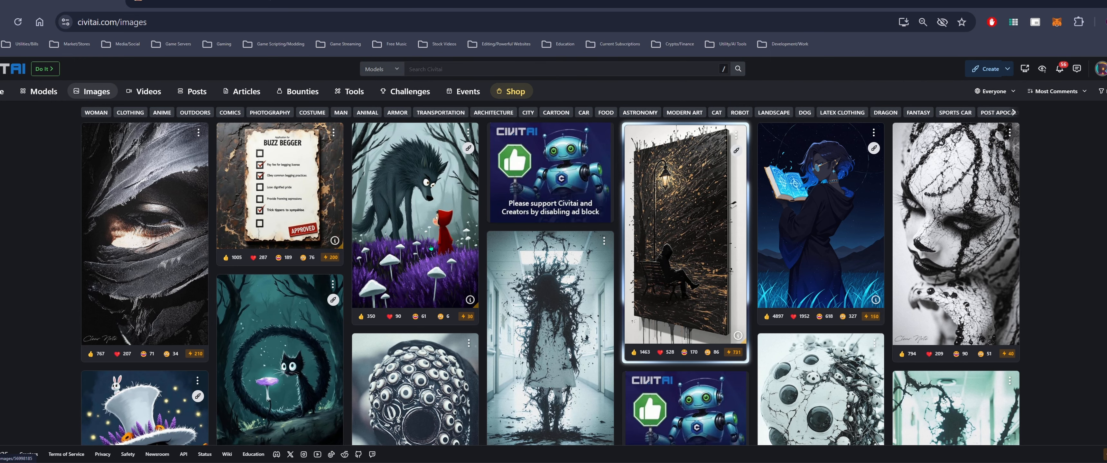
scroll(431, 249, down, 2)
scroll(553, 285, down, 2)
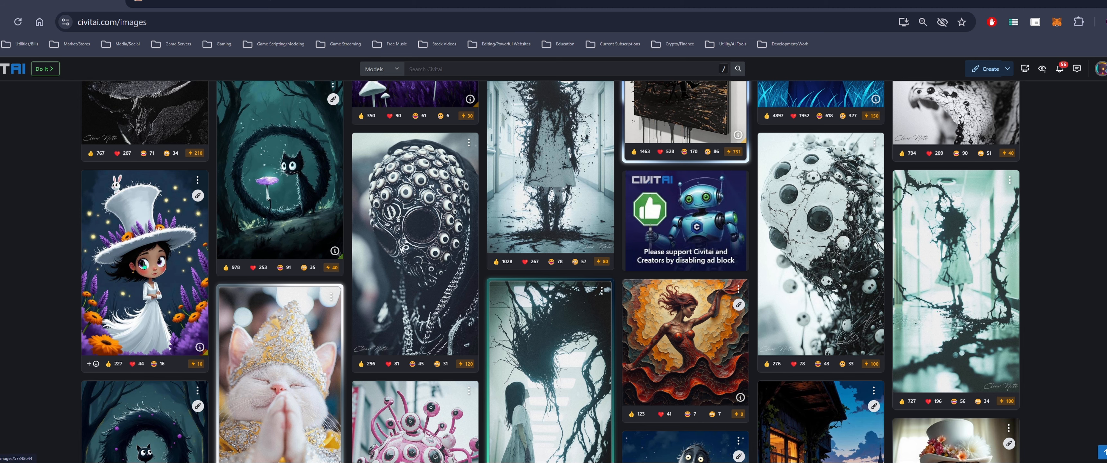
scroll(144, 266, down, 2)
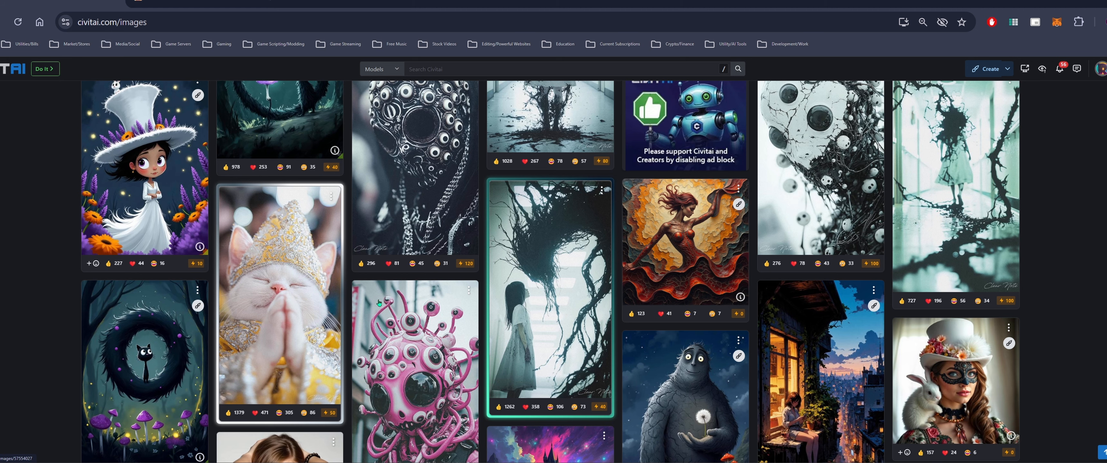
scroll(378, 303, down, 2)
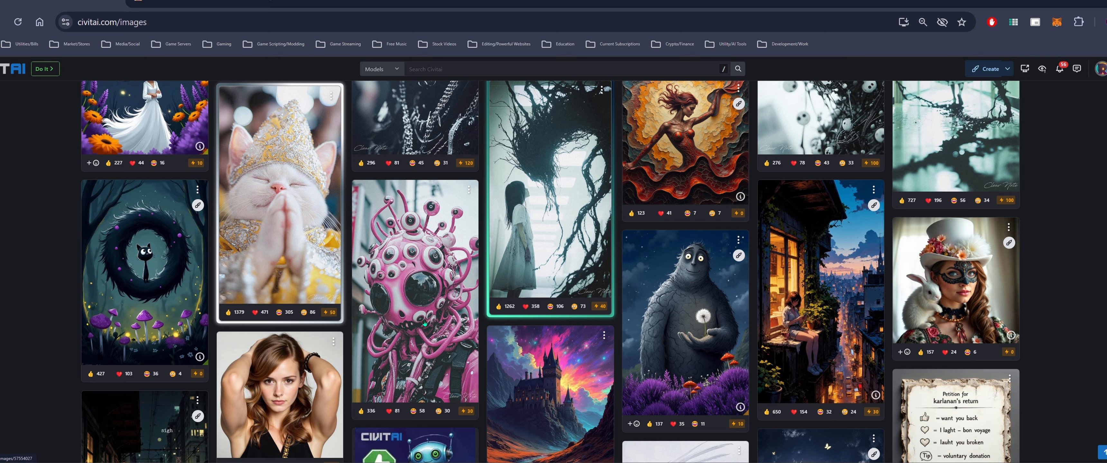
scroll(424, 323, down, 2)
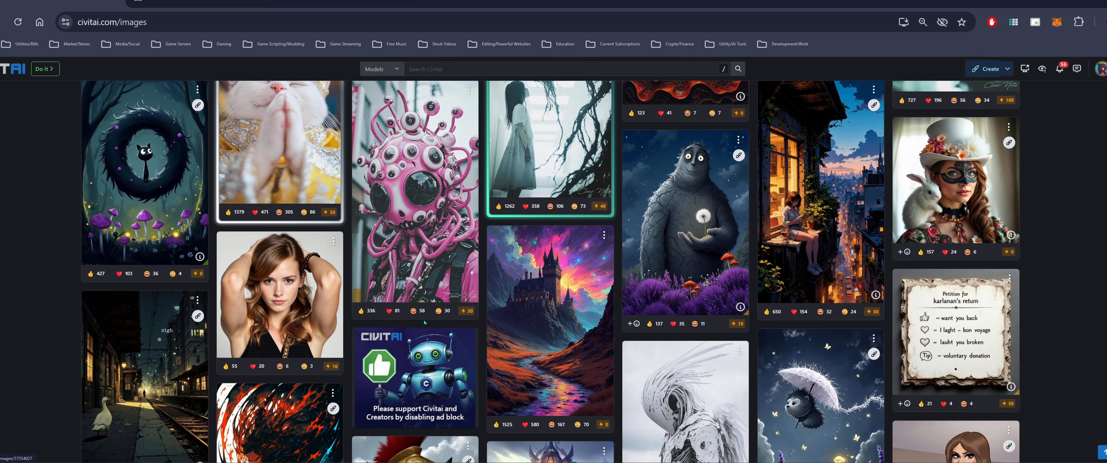
scroll(541, 342, up, 6)
scroll(541, 342, down, 8)
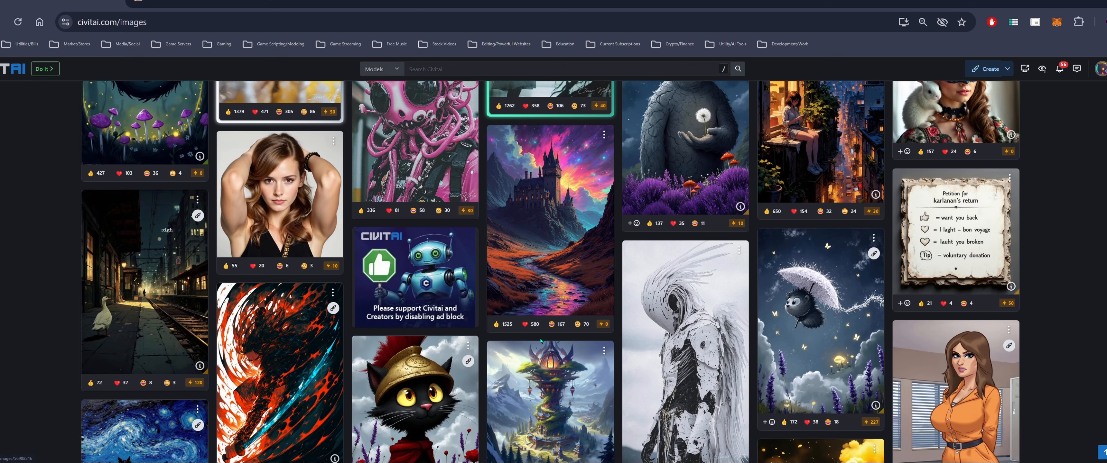
scroll(541, 342, down, 4)
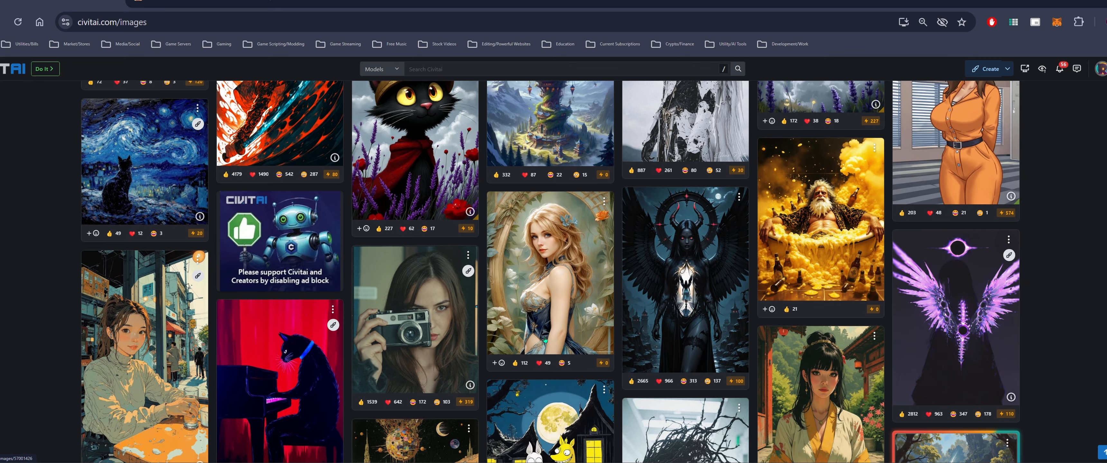
Copy the blonde woman portrait from Civitai and paste it into the workflow's Load Image node
right_click(549, 267)
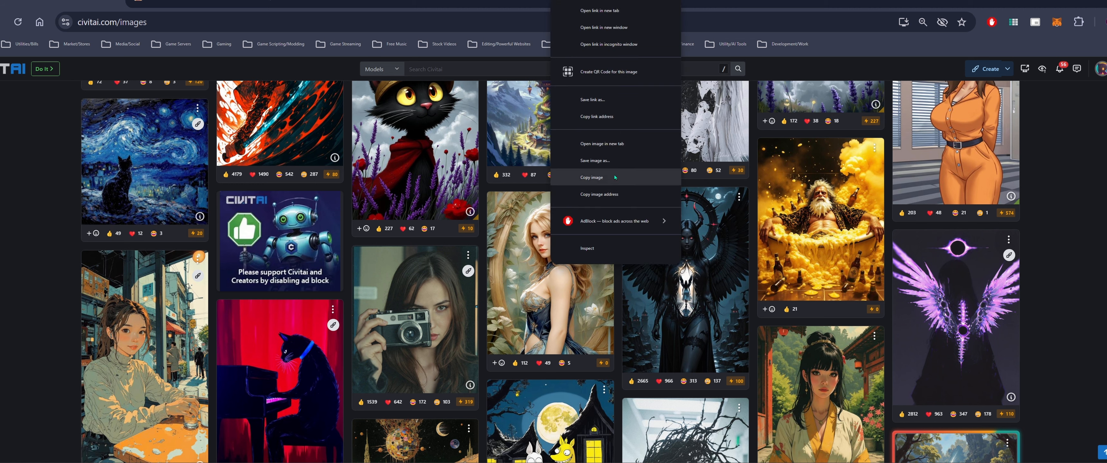
click(632, 177)
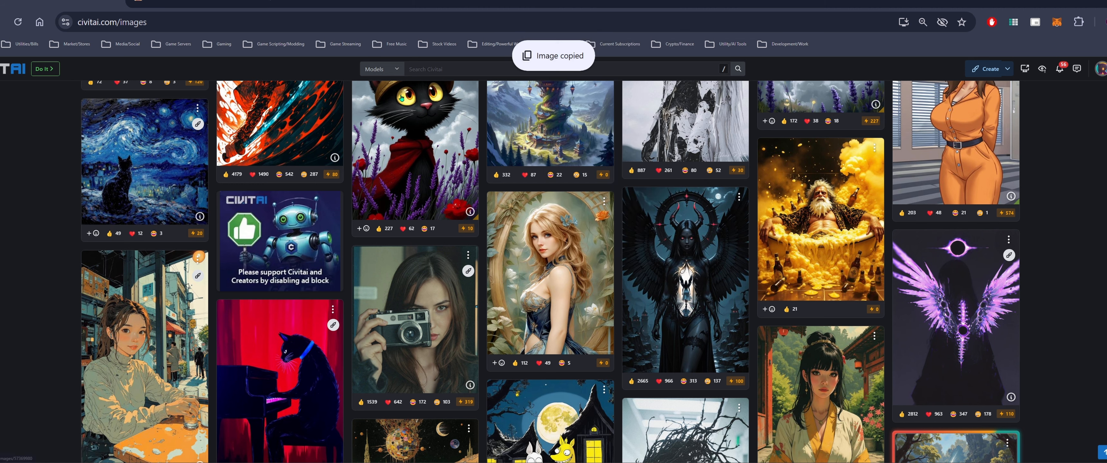
click(199, 3)
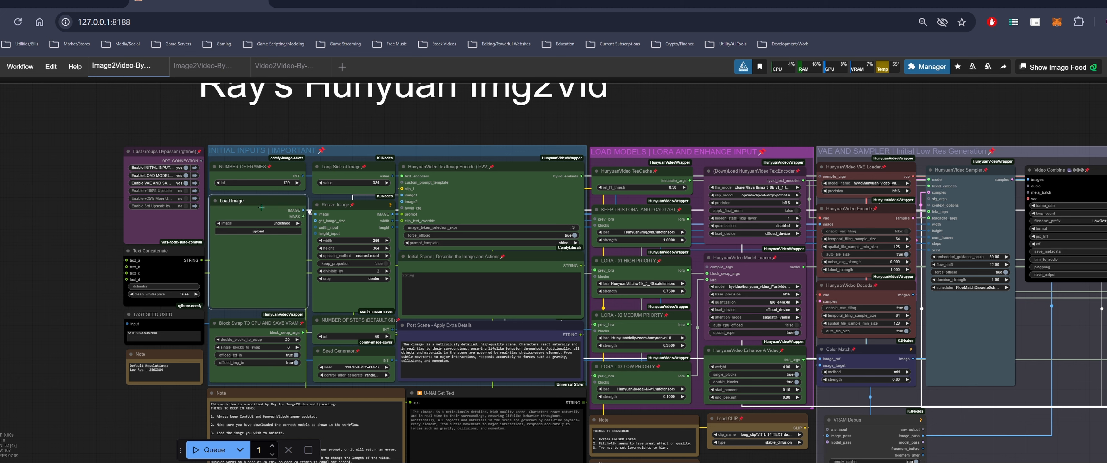
key(ctrl+v)
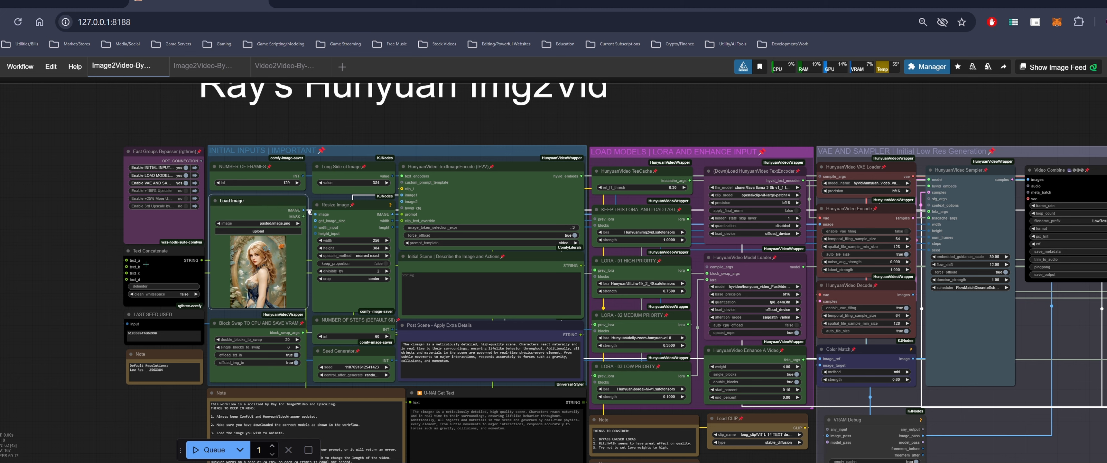
Inspect the initial inputs, LoRA and VAE/sampler groups around the loaded image
drag(91, 263, 193, 260)
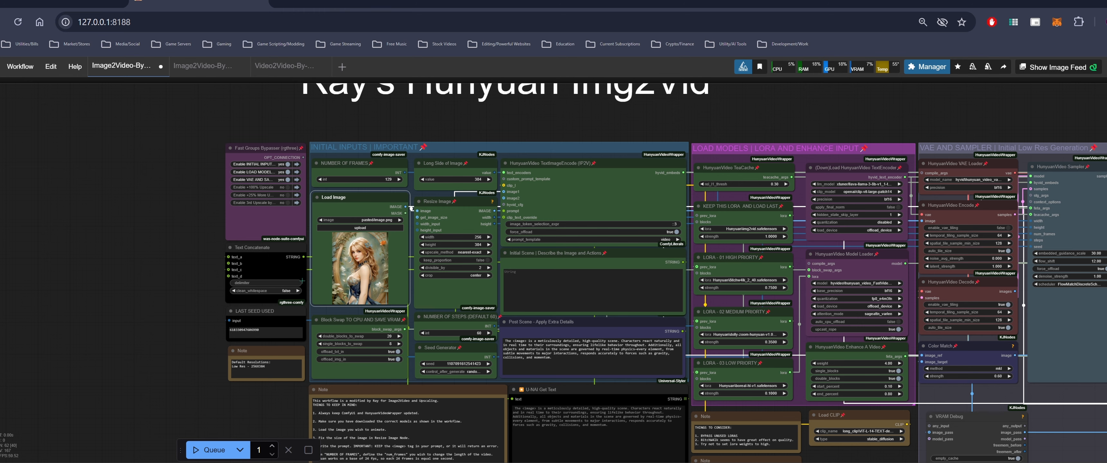
drag(200, 254, 88, 277)
scroll(134, 274, up, 3)
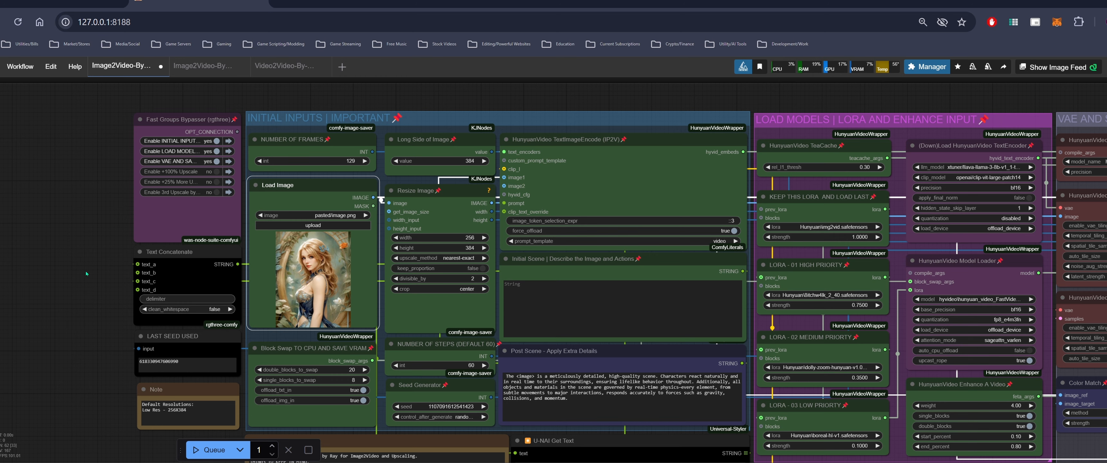
scroll(89, 275, up, 1)
drag(86, 287, 80, 278)
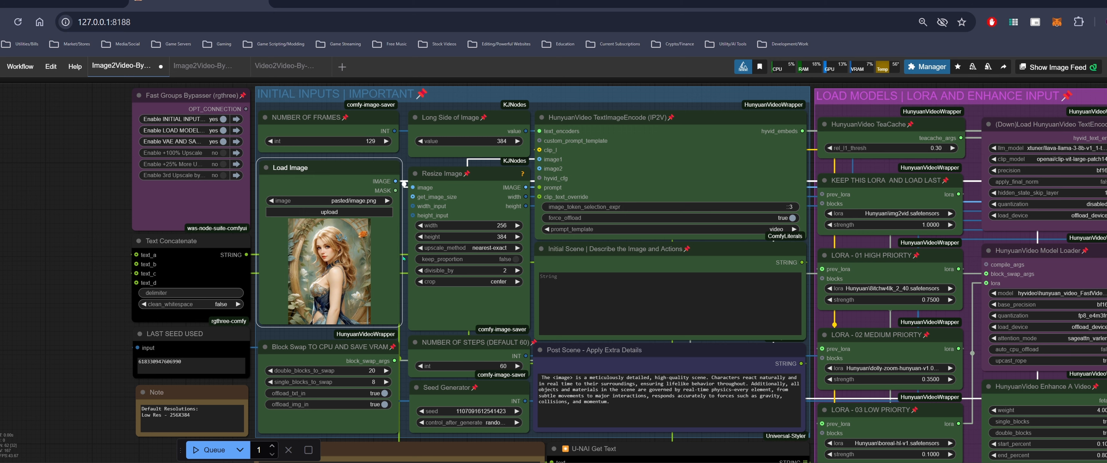
drag(468, 172, 352, 186)
drag(563, 91, 411, 131)
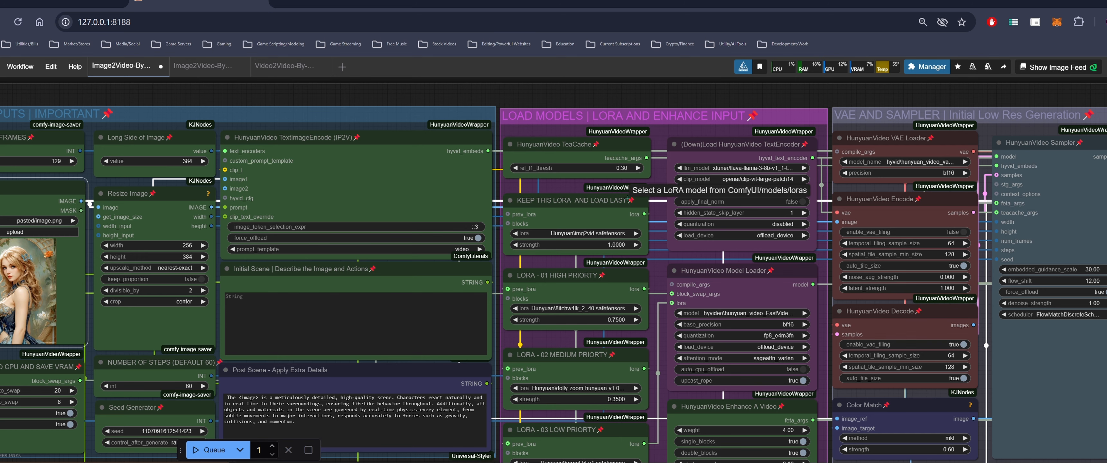
scroll(626, 199, down, 3)
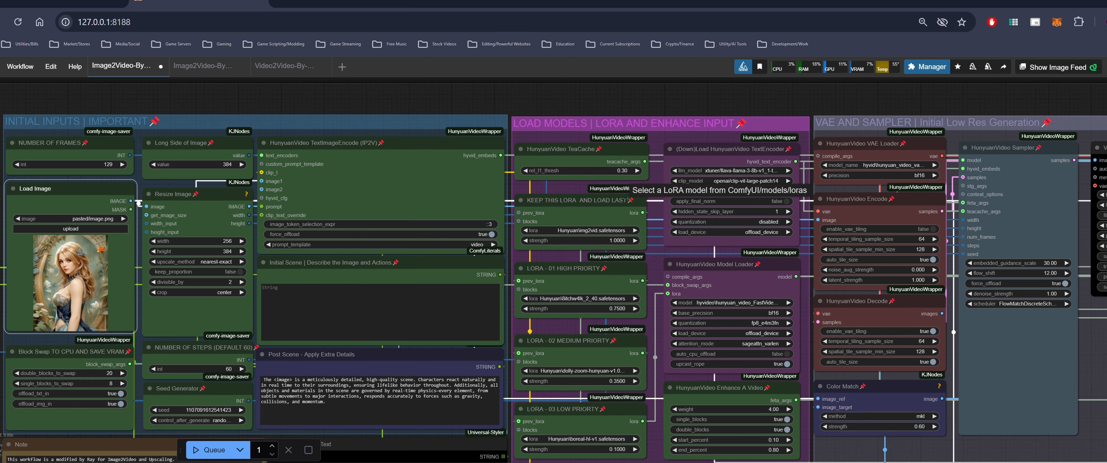
drag(690, 114, 599, 116)
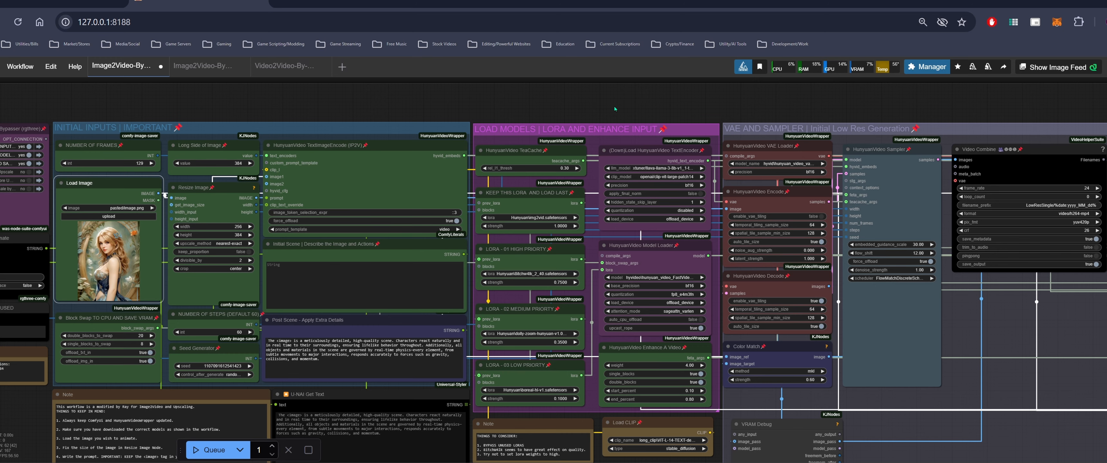
drag(905, 154, 687, 155)
scroll(663, 168, up, 3)
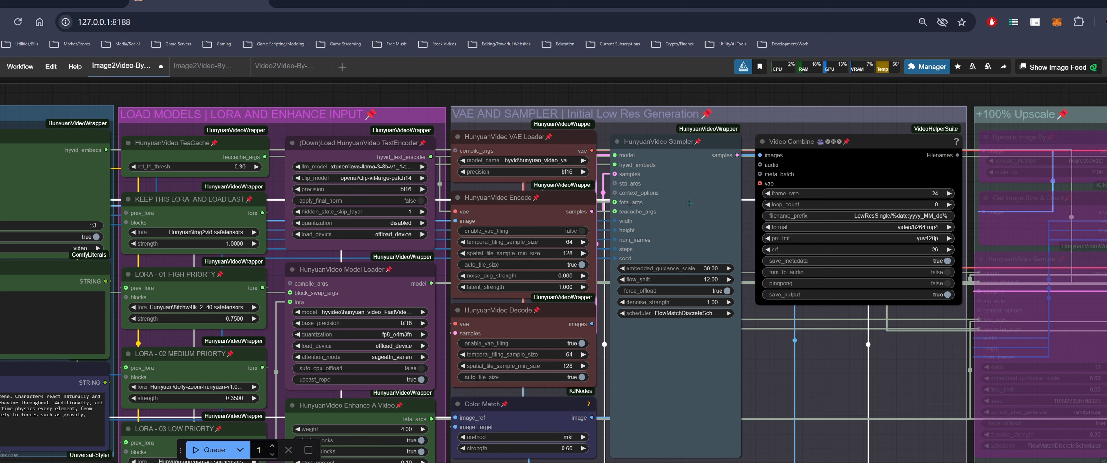
scroll(689, 203, down, 3)
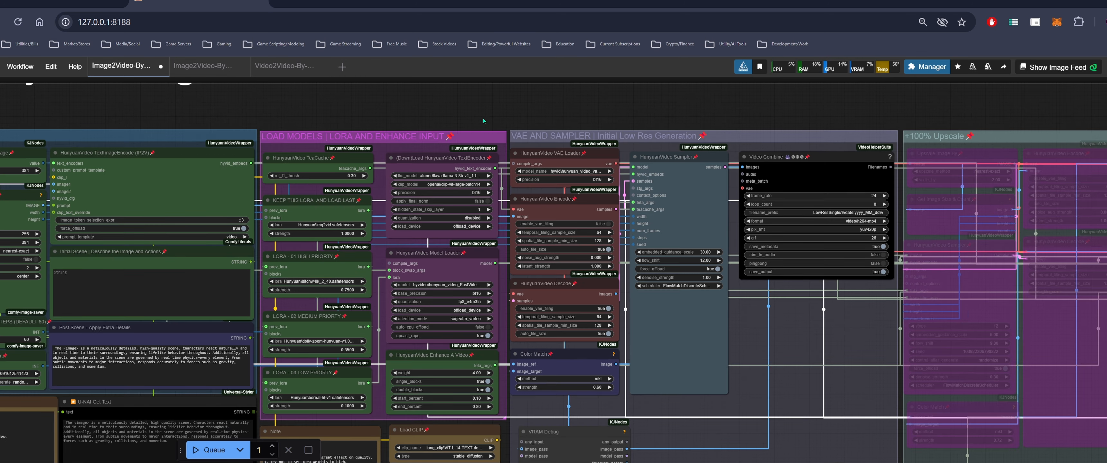
drag(266, 118, 536, 115)
drag(421, 107, 550, 109)
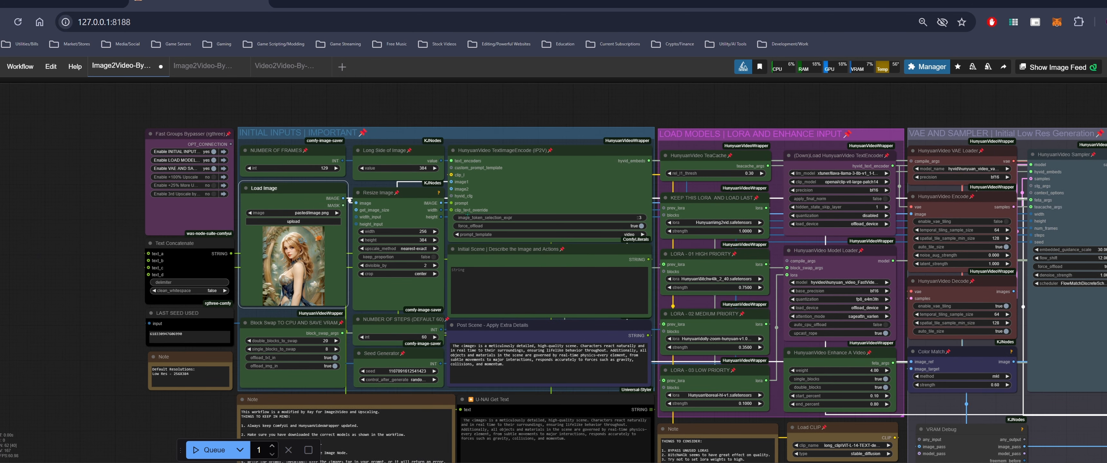
drag(208, 405, 195, 393)
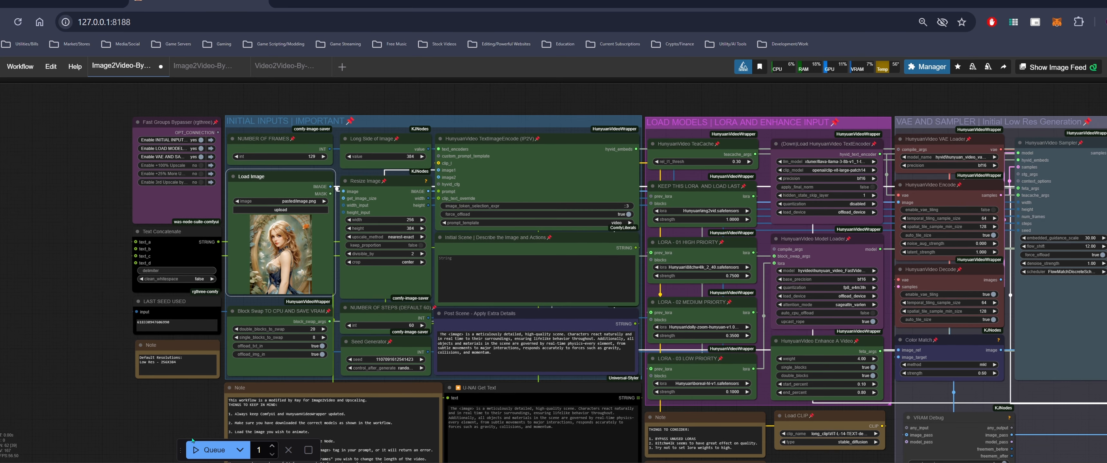
Examine the Initial Scene and Post Scene prompt boxes and the surrounding notes
click(494, 274)
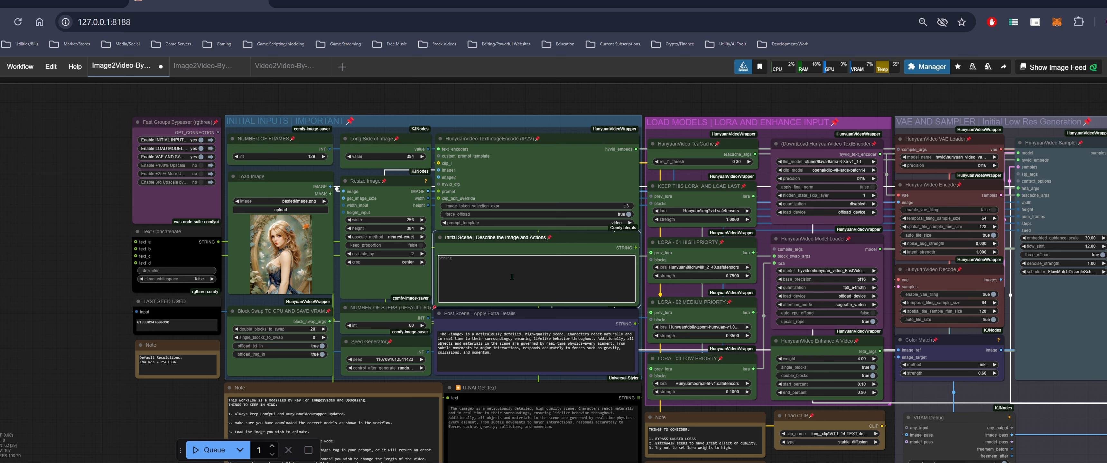
click(594, 351)
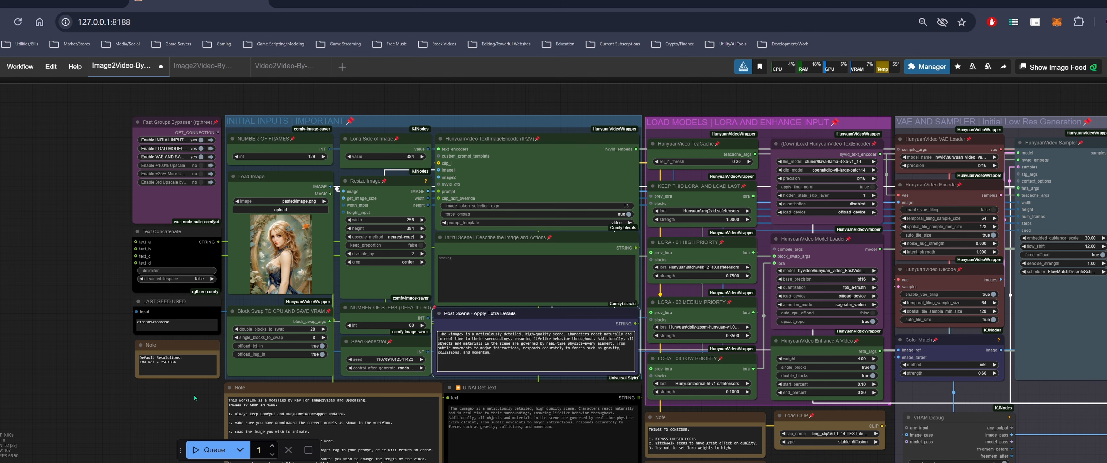
drag(201, 397, 105, 382)
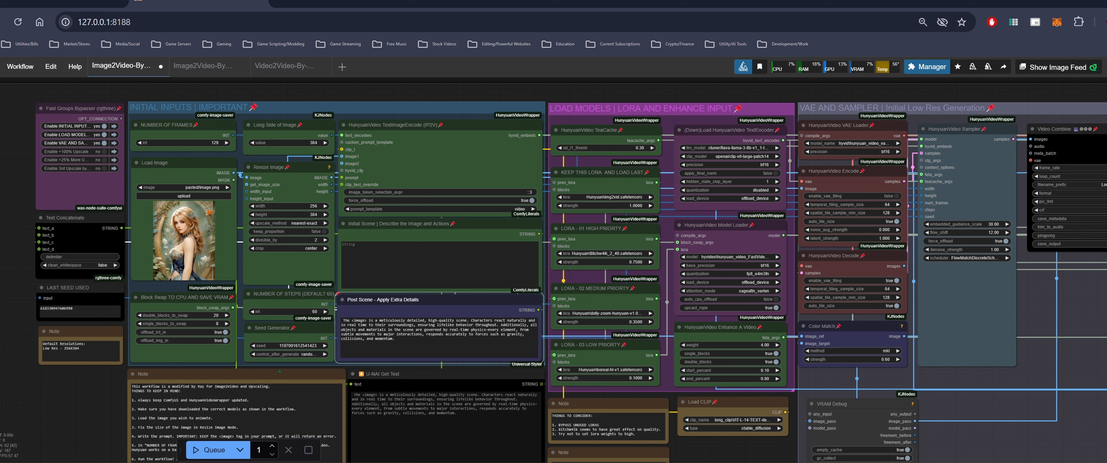
click(405, 260)
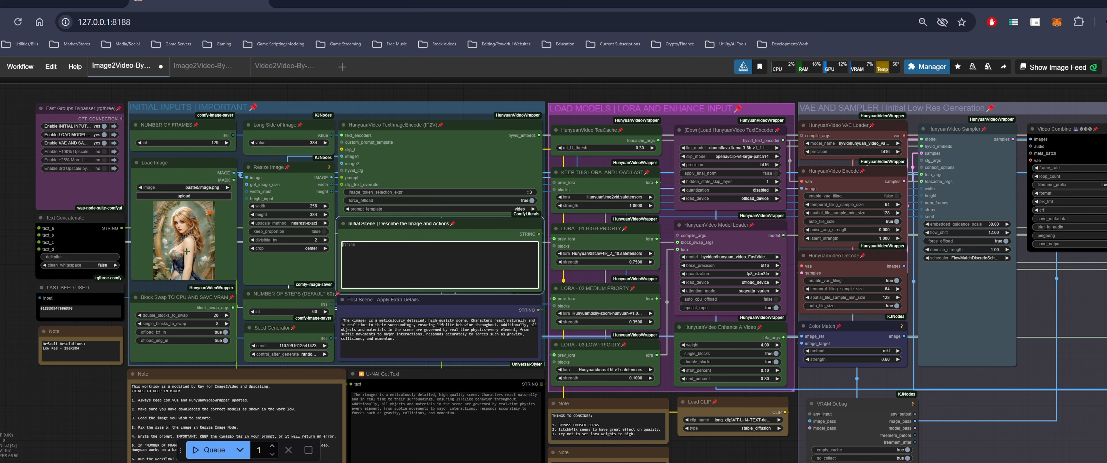
drag(86, 401, 158, 392)
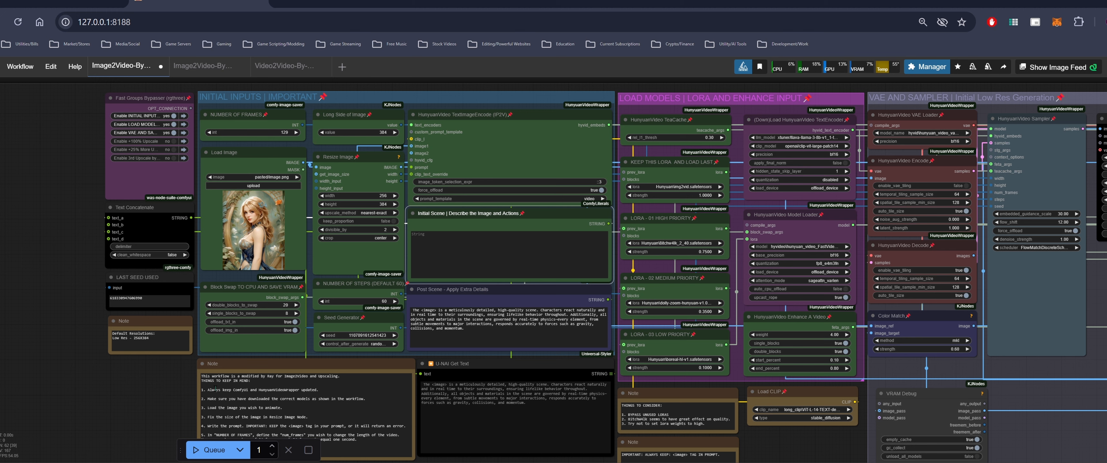
drag(166, 386, 122, 389)
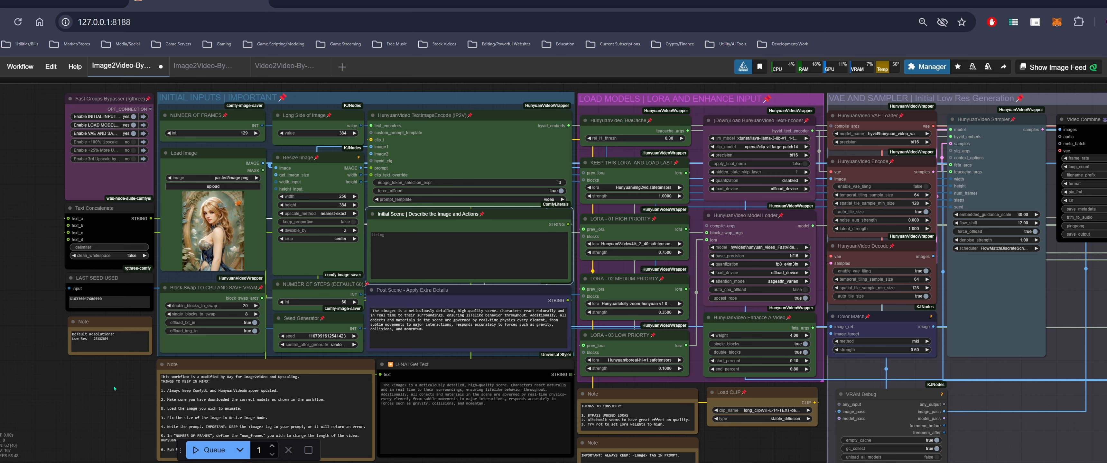
drag(114, 387, 62, 403)
scroll(64, 412, down, 1)
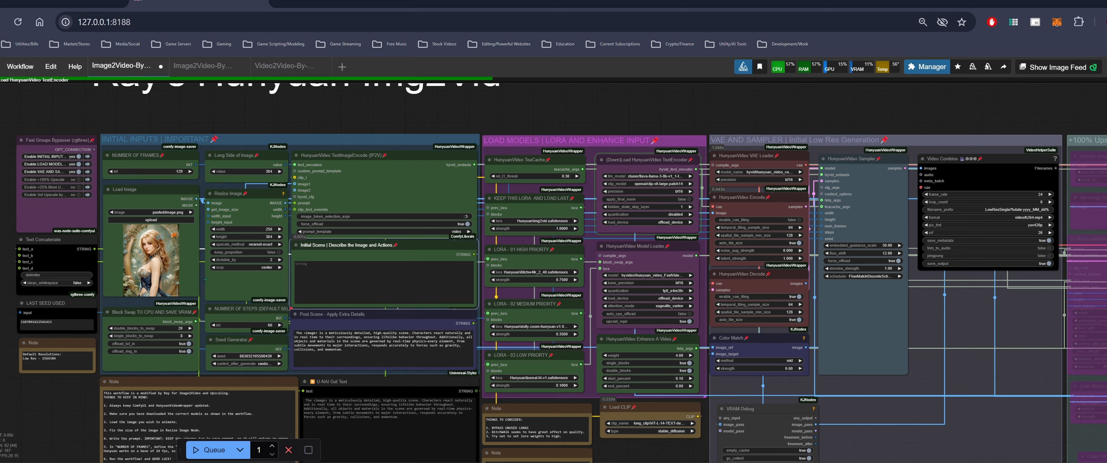
scroll(206, 279, up, 3)
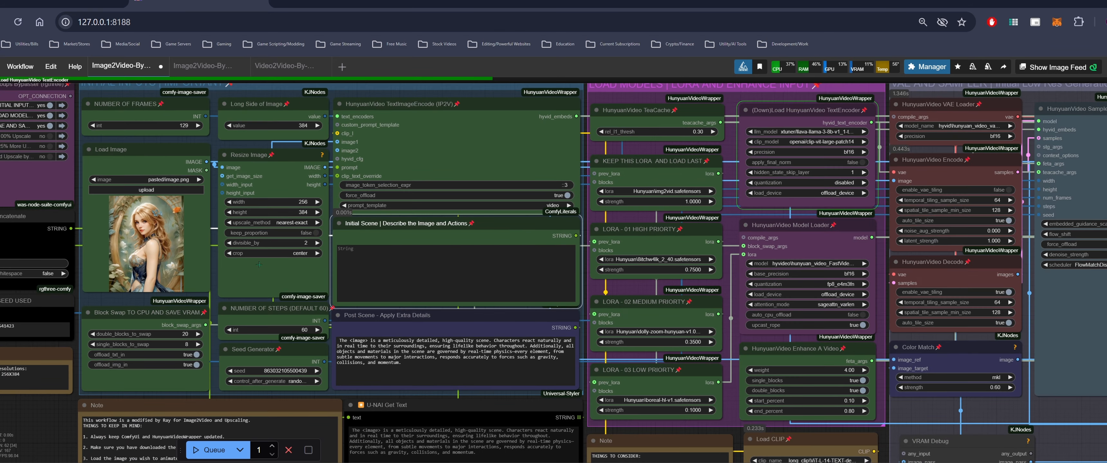
Follow the HunyuanVideo Sampler's progress across the workflow groups up to the Video Combine node
drag(58, 405, 0, 425)
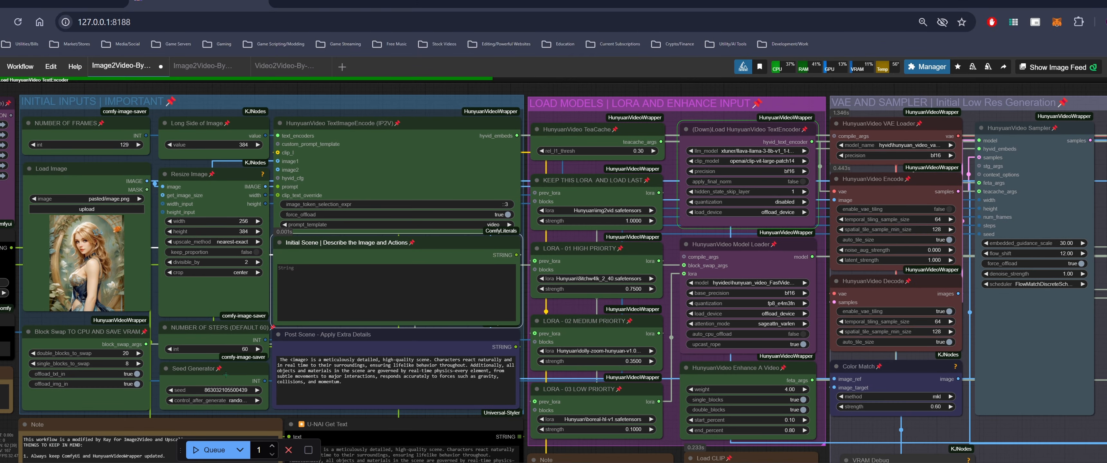
scroll(476, 157, down, 1)
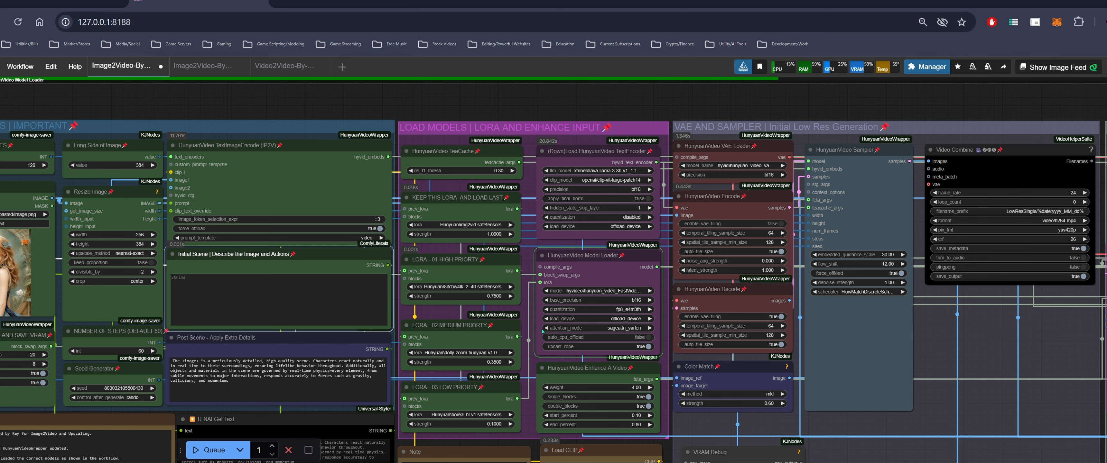
scroll(542, 327, down, 1)
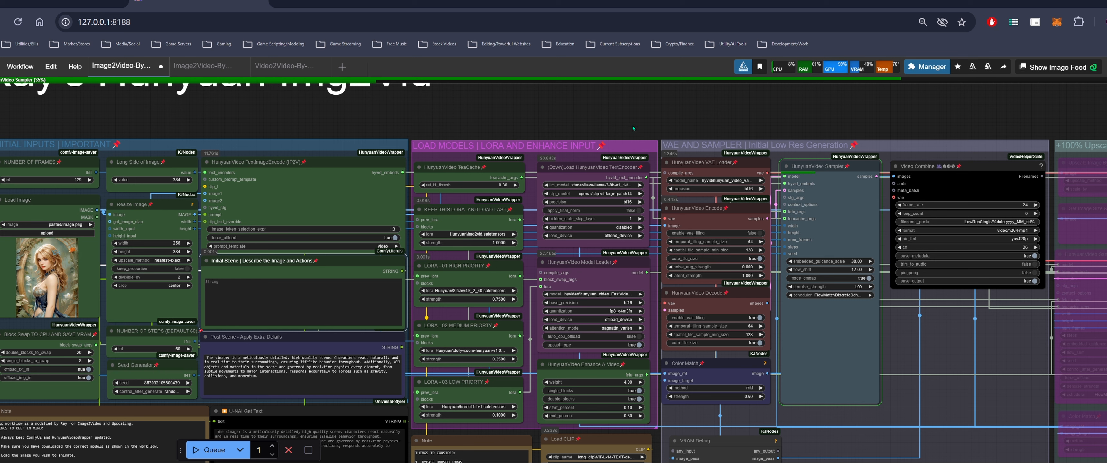
click(266, 295)
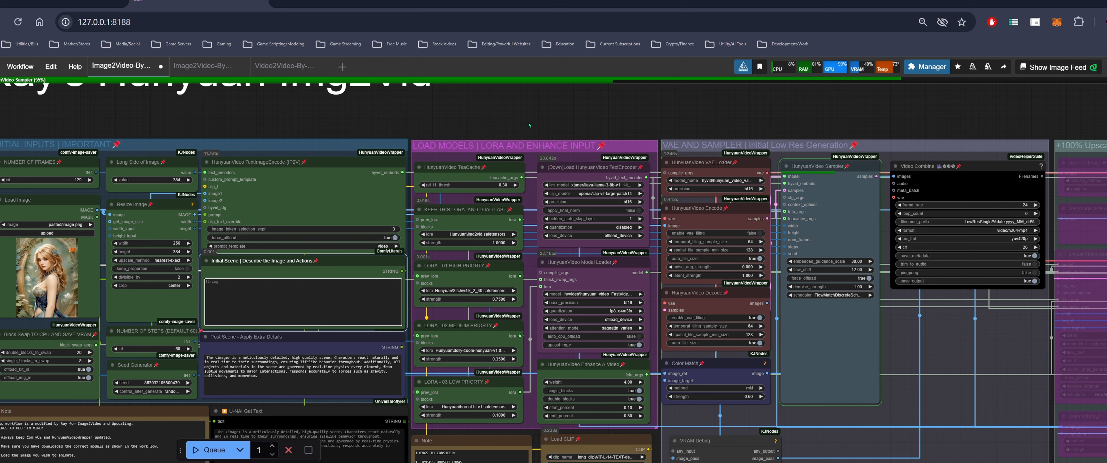
drag(594, 121, 425, 127)
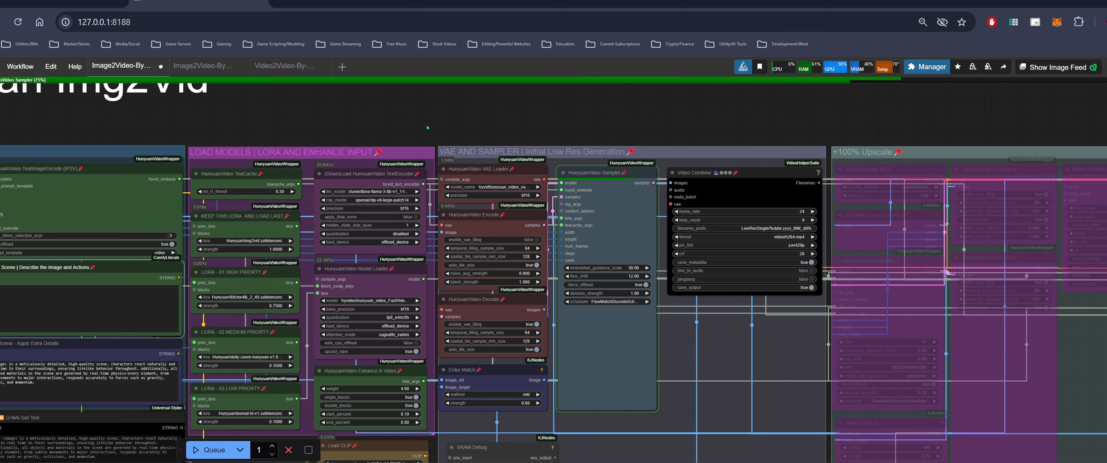
drag(427, 127, 559, 137)
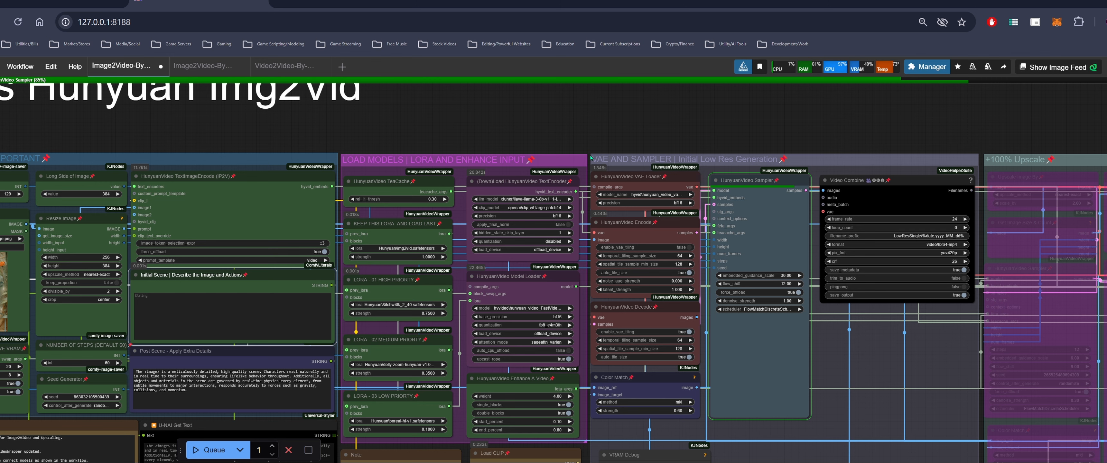
drag(669, 138, 748, 136)
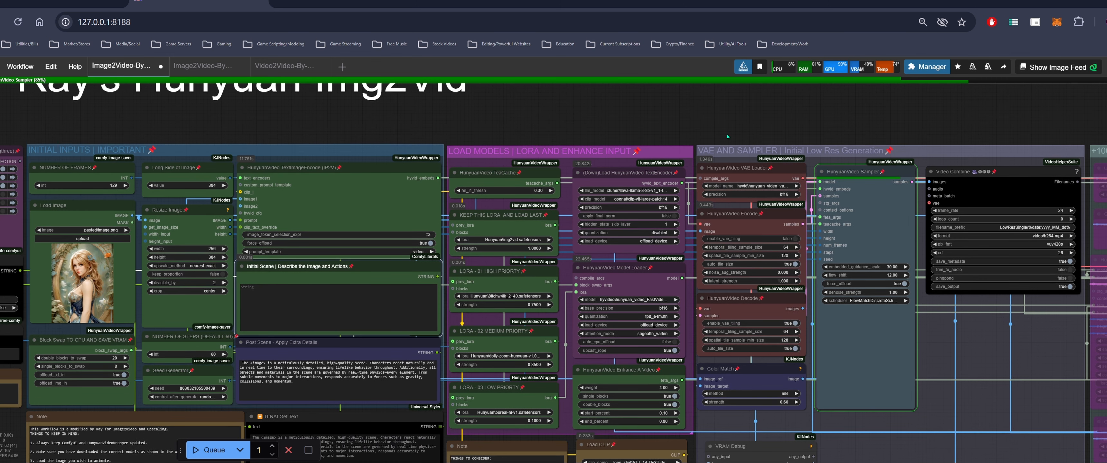
drag(398, 126, 439, 133)
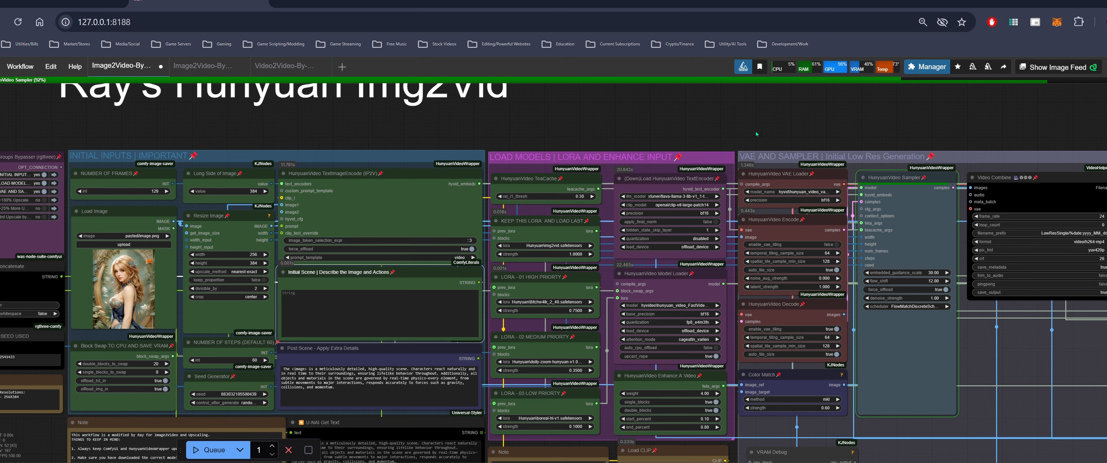
drag(753, 134, 684, 136)
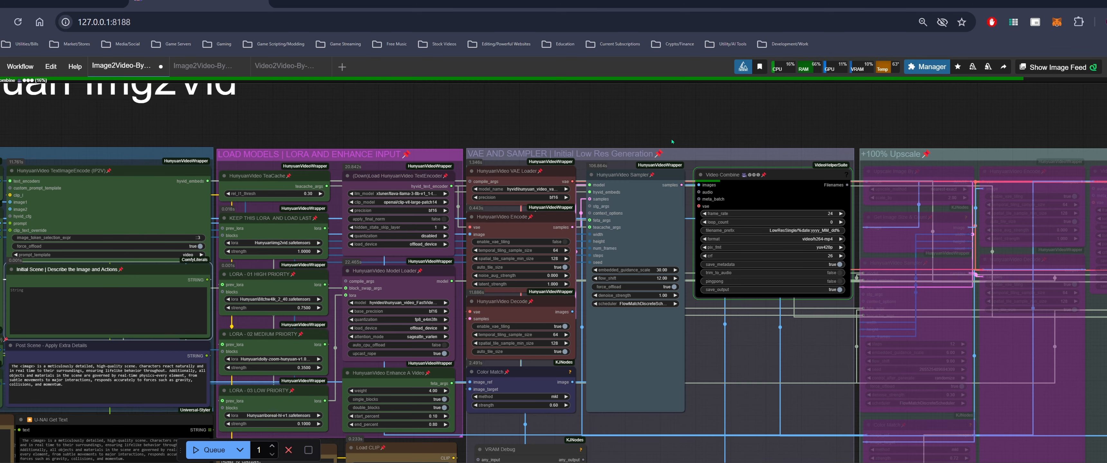
scroll(636, 146, down, 3)
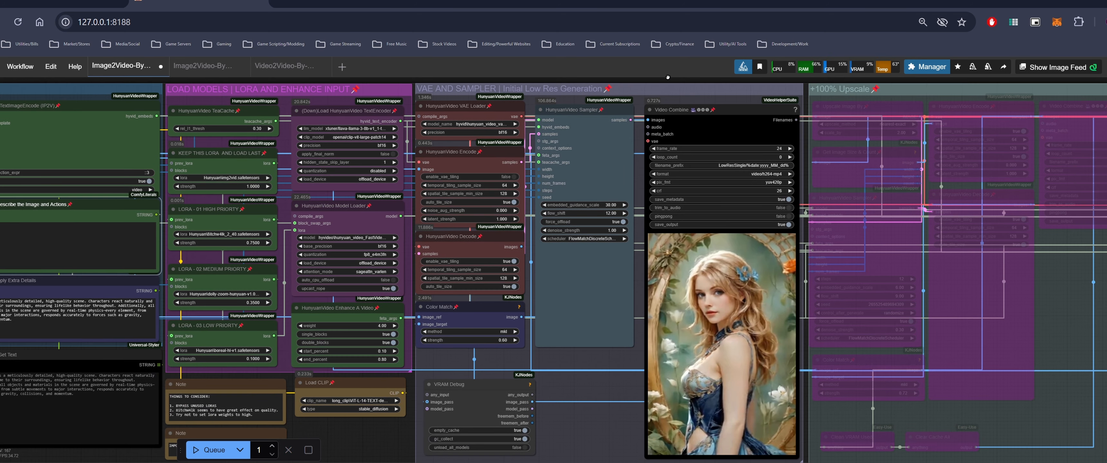
Examine the generated video preview and the upscale groups further along the workflow
drag(618, 375, 877, 411)
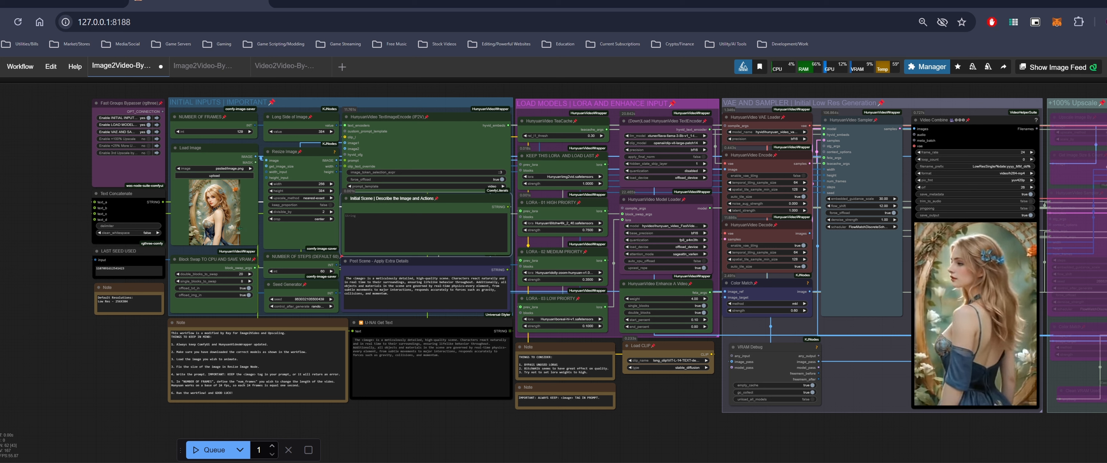
click(394, 222)
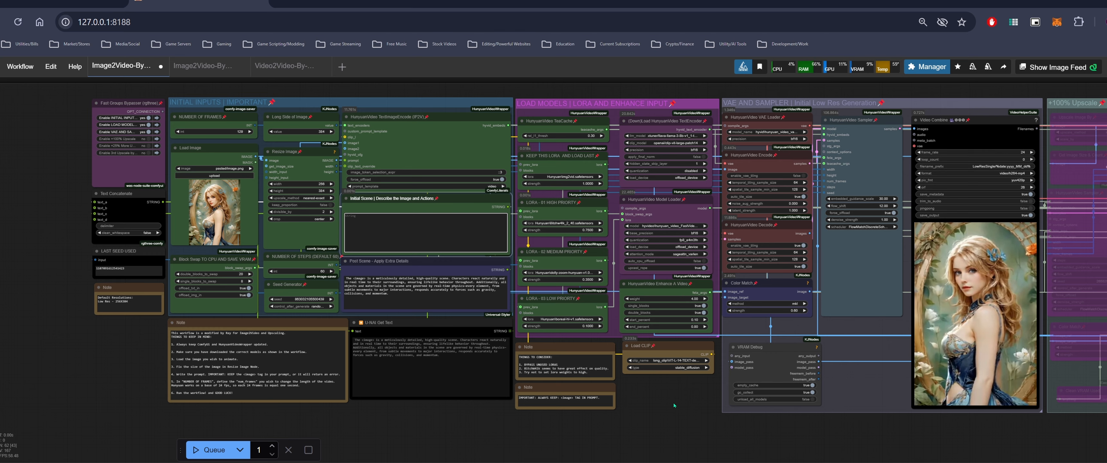
scroll(715, 422, up, 2)
scroll(698, 413, up, 2)
scroll(698, 414, down, 4)
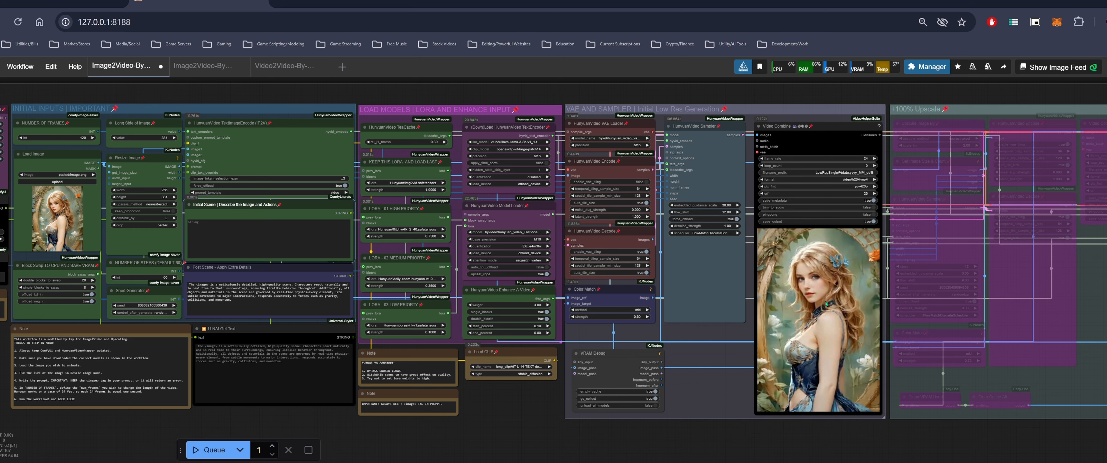
drag(871, 431, 806, 431)
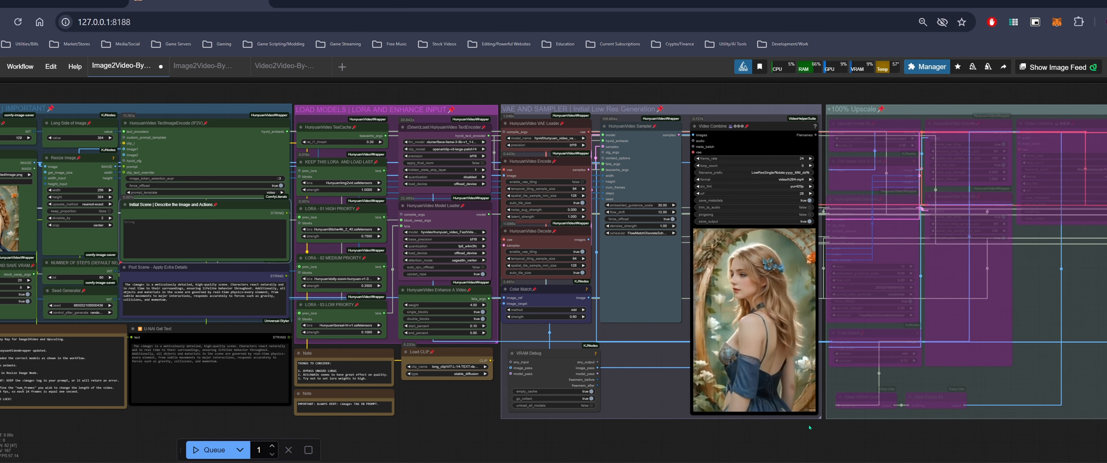
scroll(933, 436, down, 2)
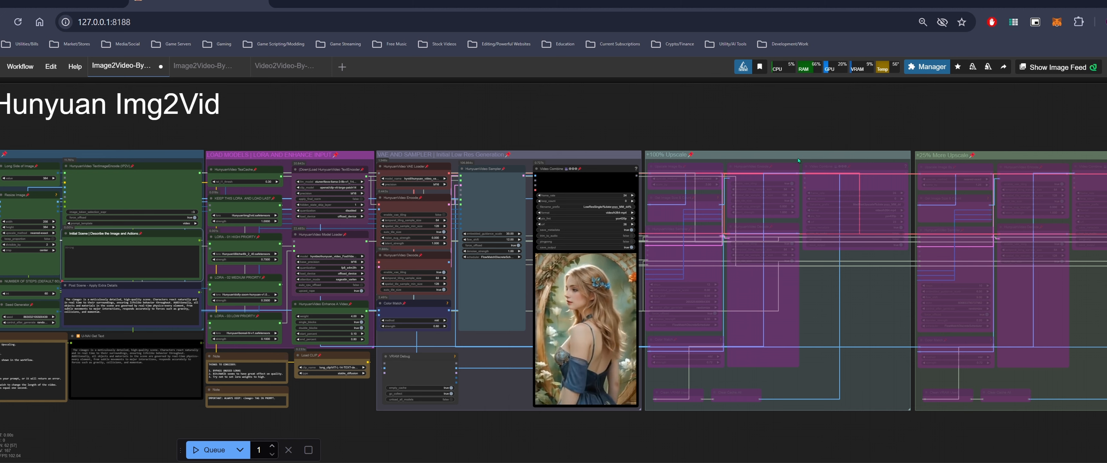
drag(886, 119, 706, 134)
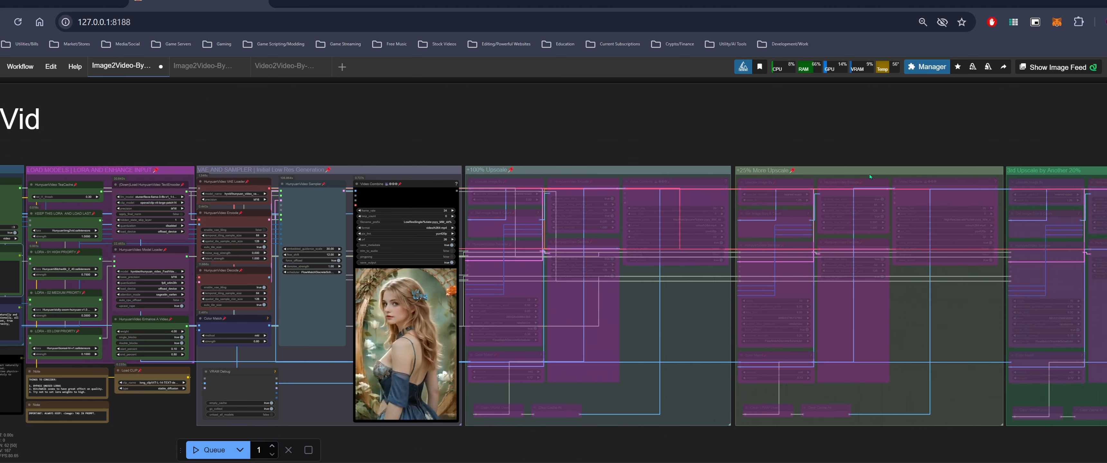
drag(981, 133, 839, 138)
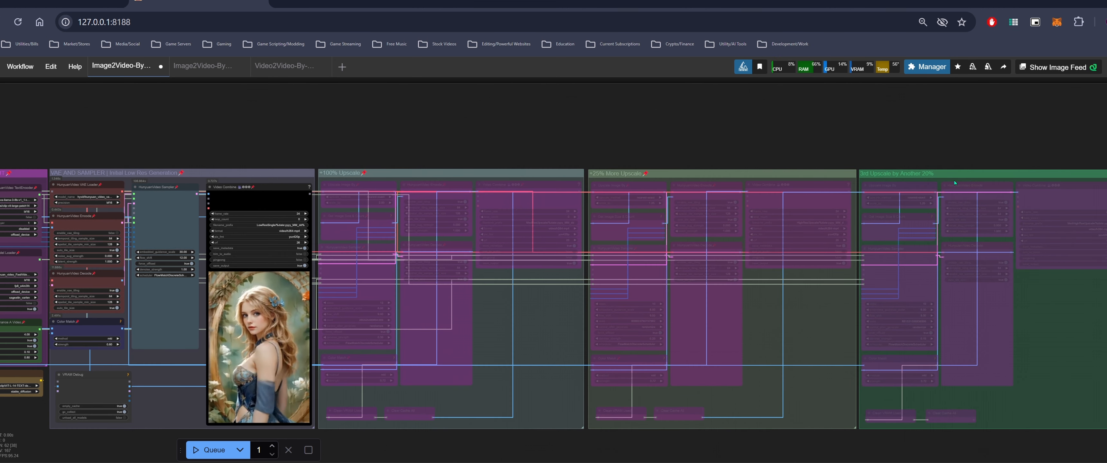
drag(620, 142, 842, 121)
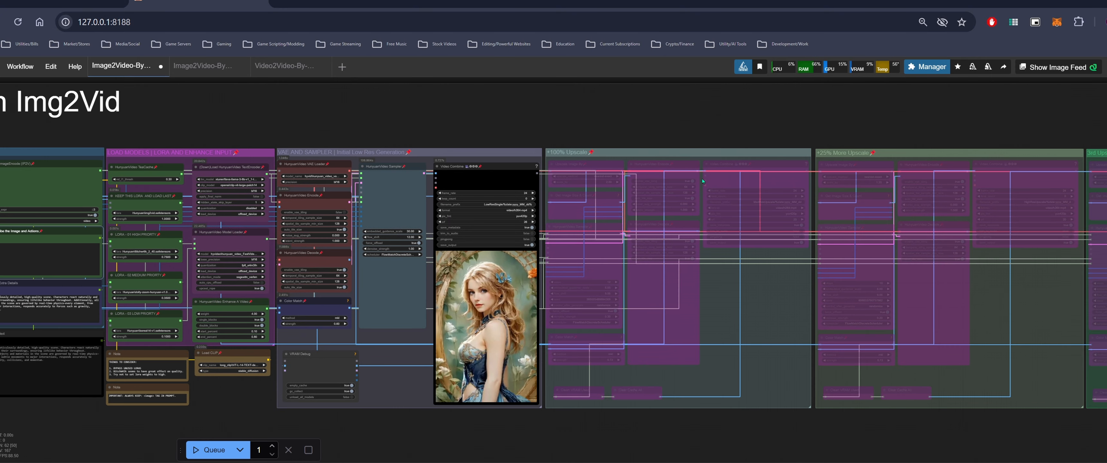
drag(600, 130, 727, 115)
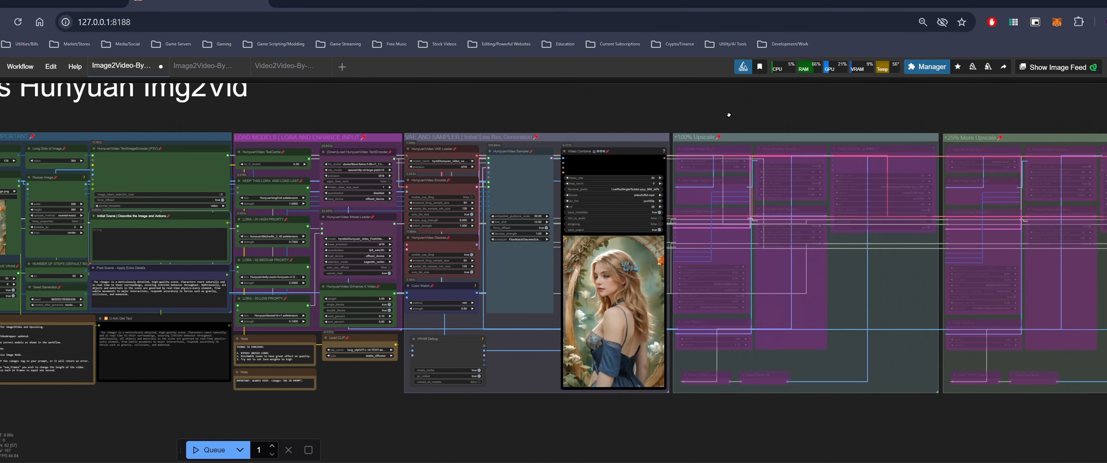
scroll(727, 115, right, 10)
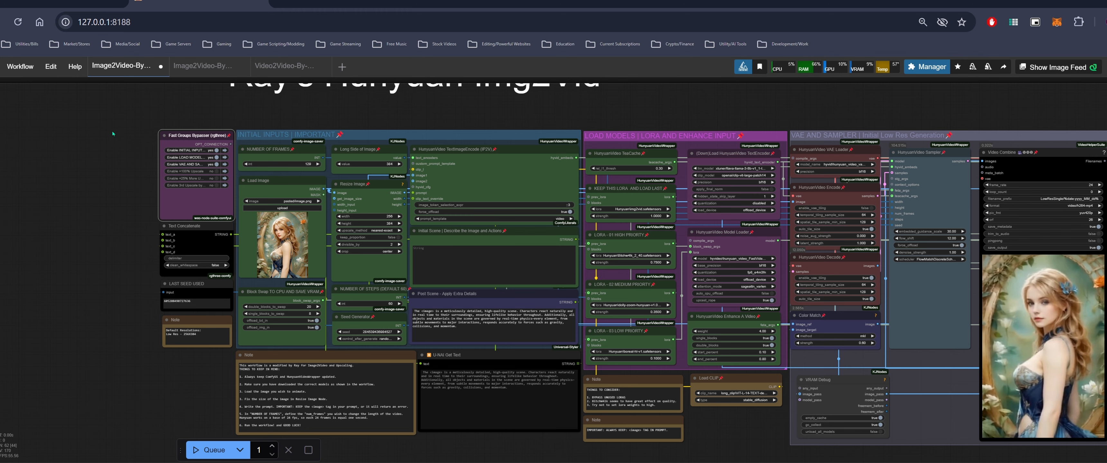
mouse_move(37, 1)
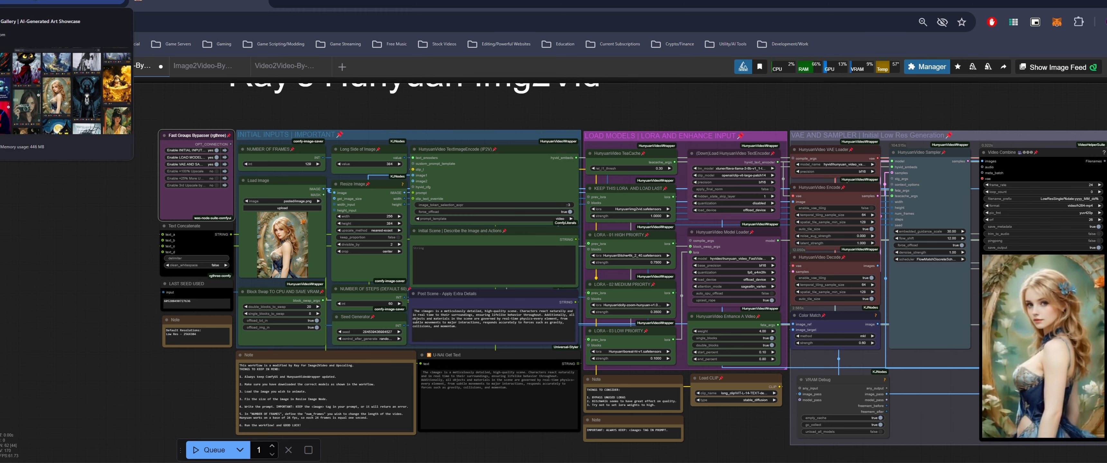
drag(91, 245, 148, 264)
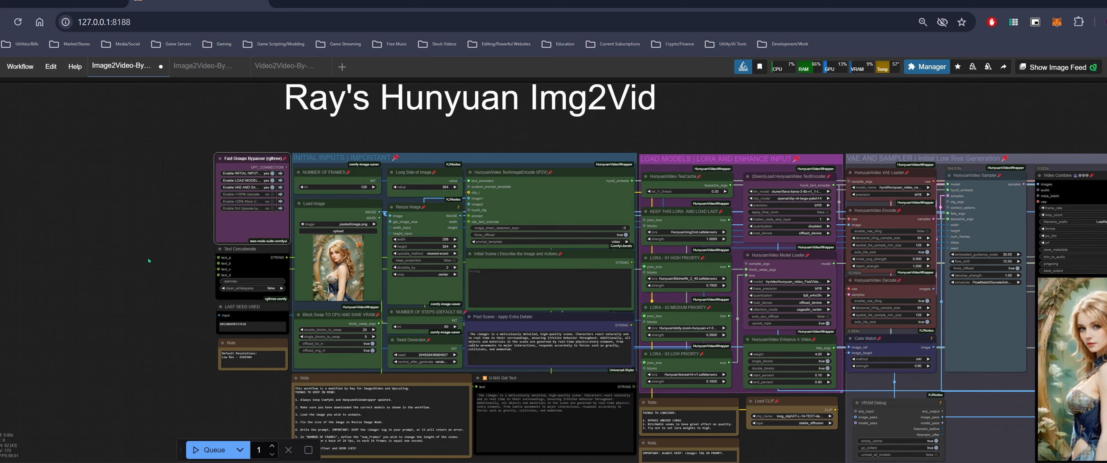
Bring the black cat at the piano image from Civitai into the Load Image node
key(ctrl+shift+Tab)
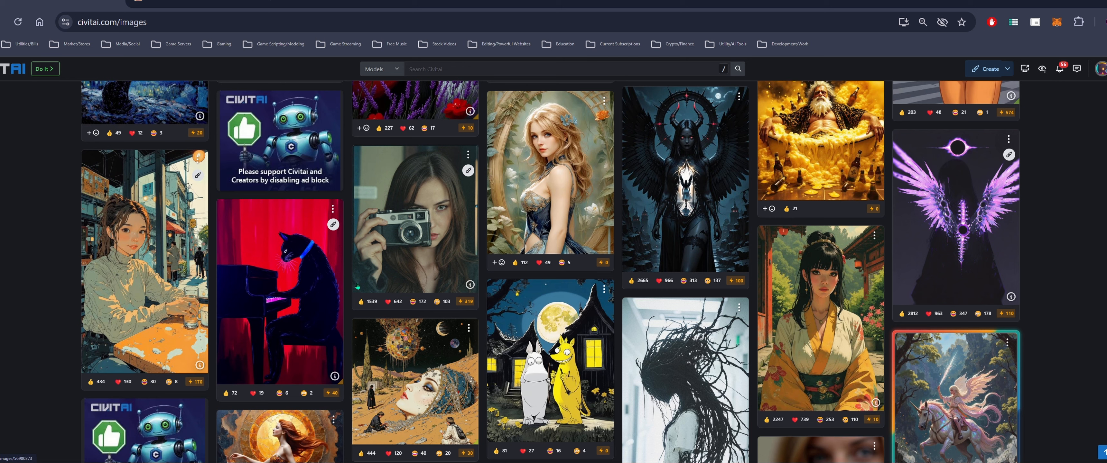
key(ctrl+Tab)
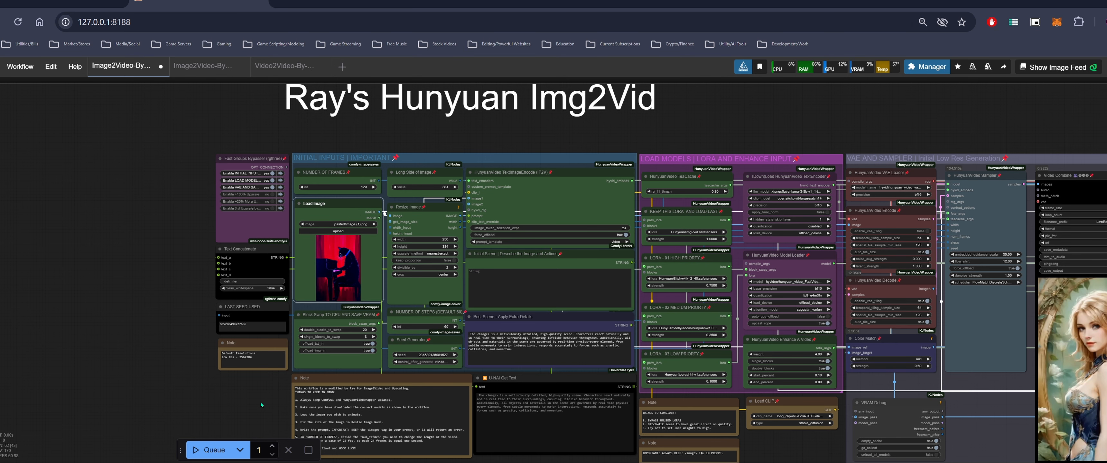
drag(260, 402, 178, 400)
Write "The scene is Painting Style." in the Initial Scene prompt box
click(421, 279)
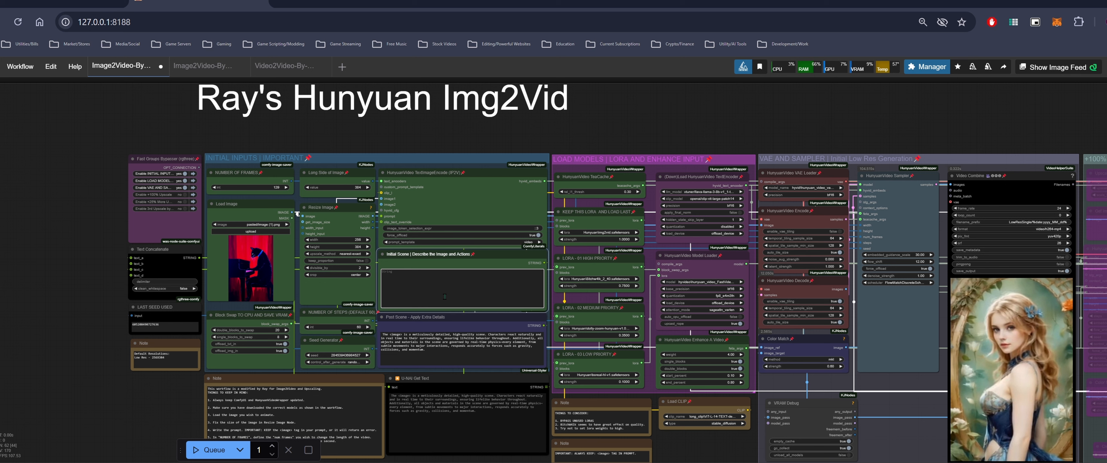
text(Paint)
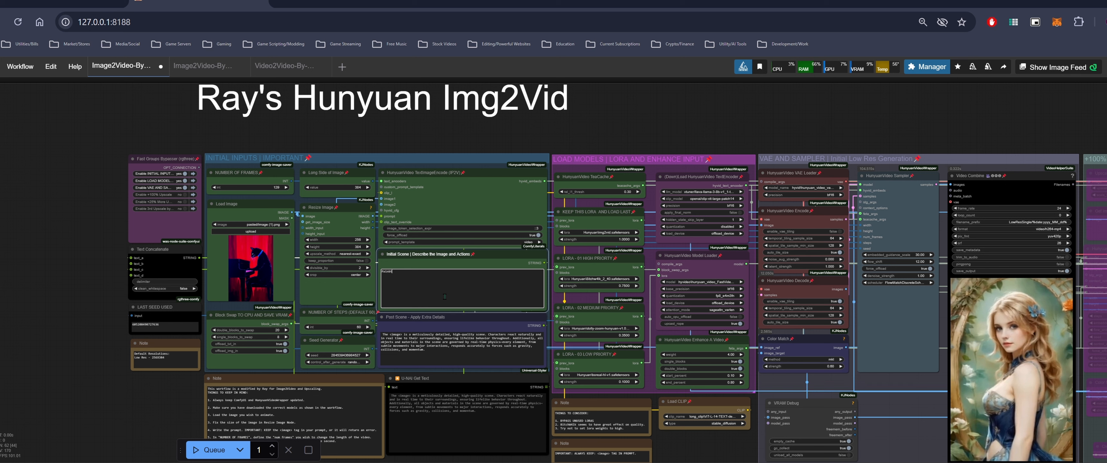
text(ing)
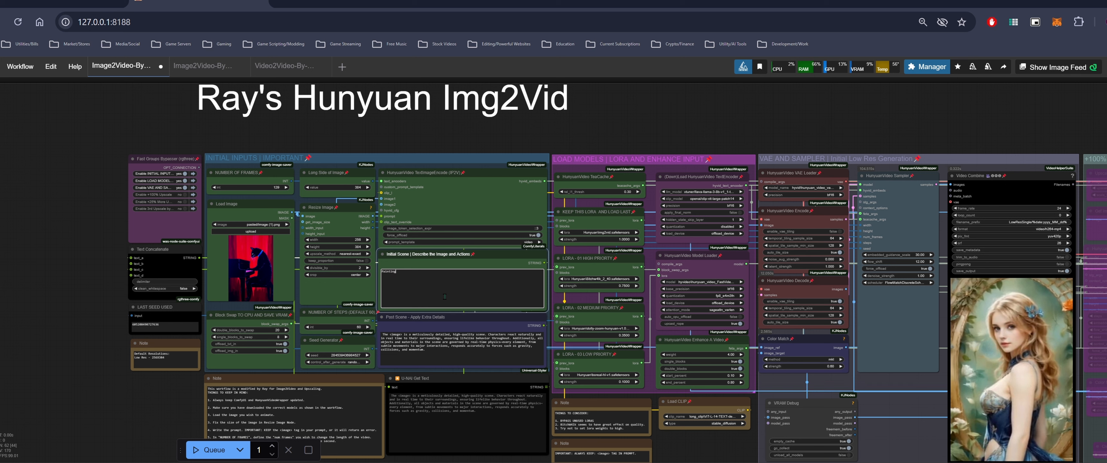
text( Styl)
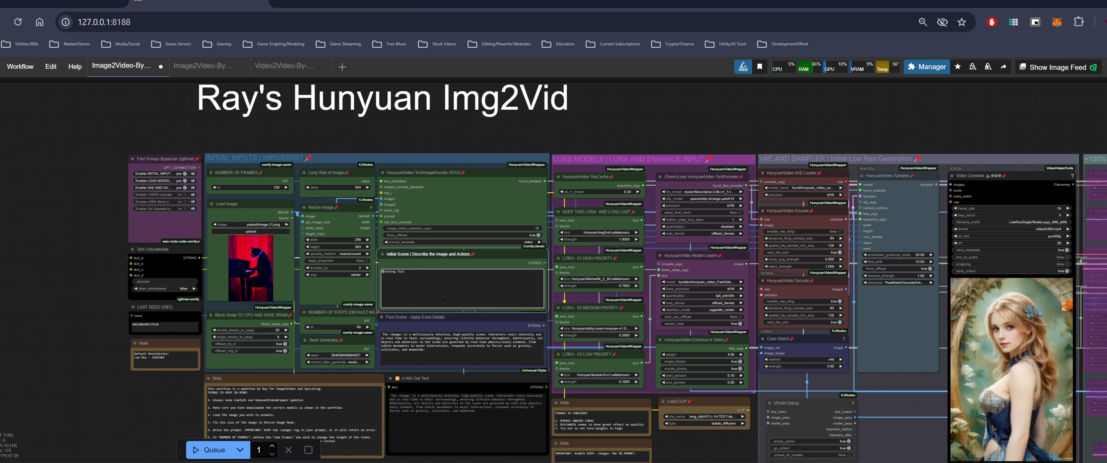
key(Home)
text(The sca)
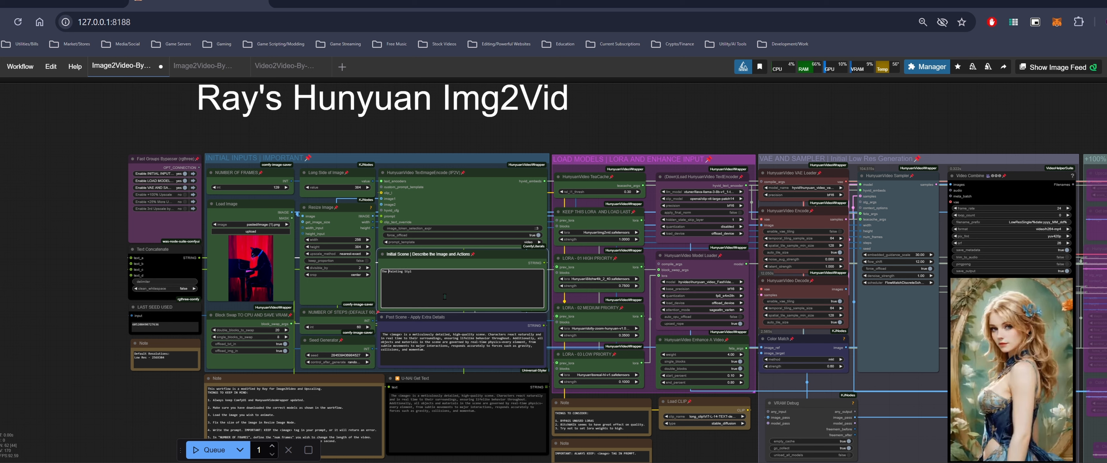
text(ne is )
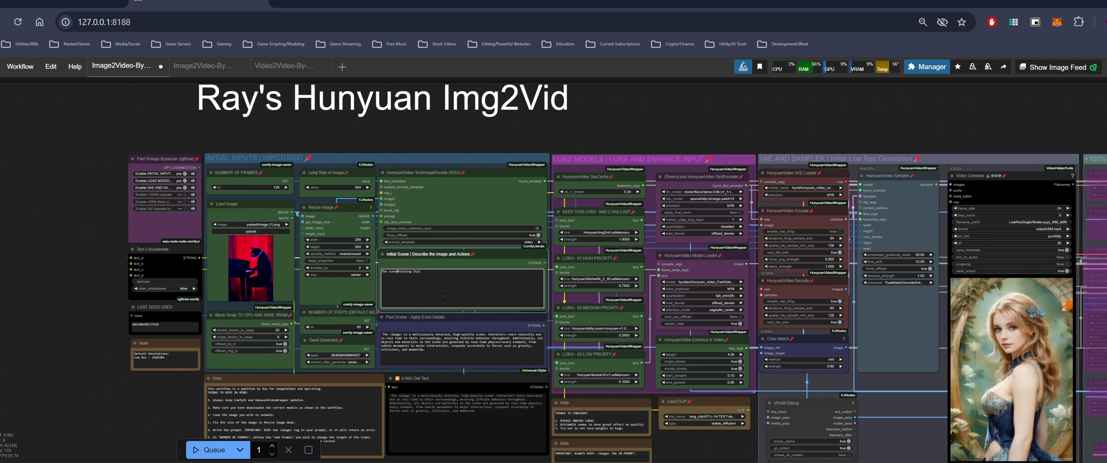
text(e)
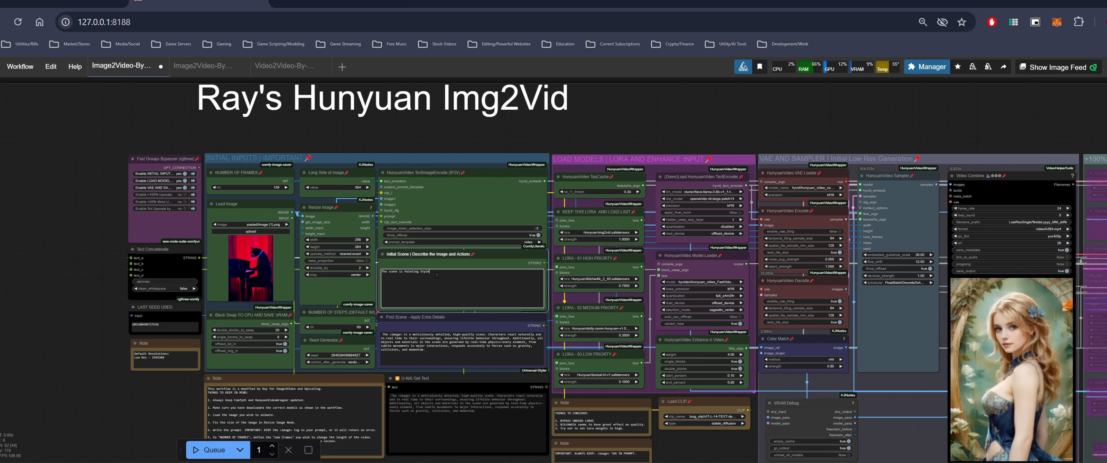
Queue the workflow to generate the video from the new image
drag(169, 398, 70, 367)
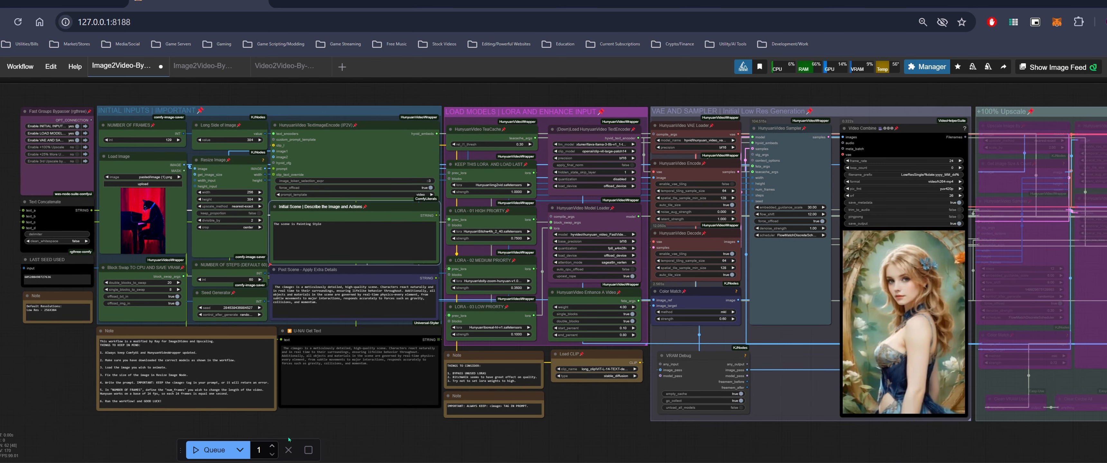
drag(374, 421, 383, 431)
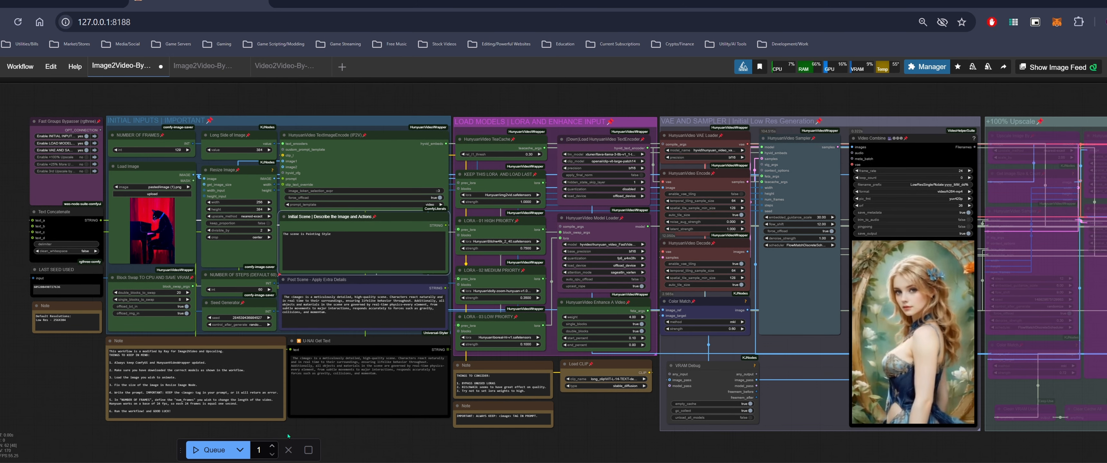
click(216, 451)
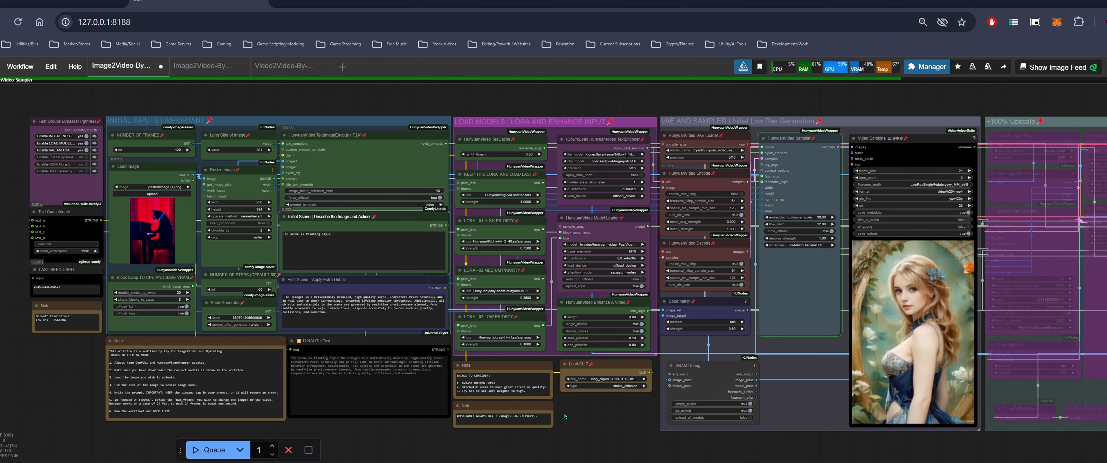
mouse_move(607, 412)
mouse_down()
mouse_move(549, 416)
mouse_move(607, 414)
mouse_up()
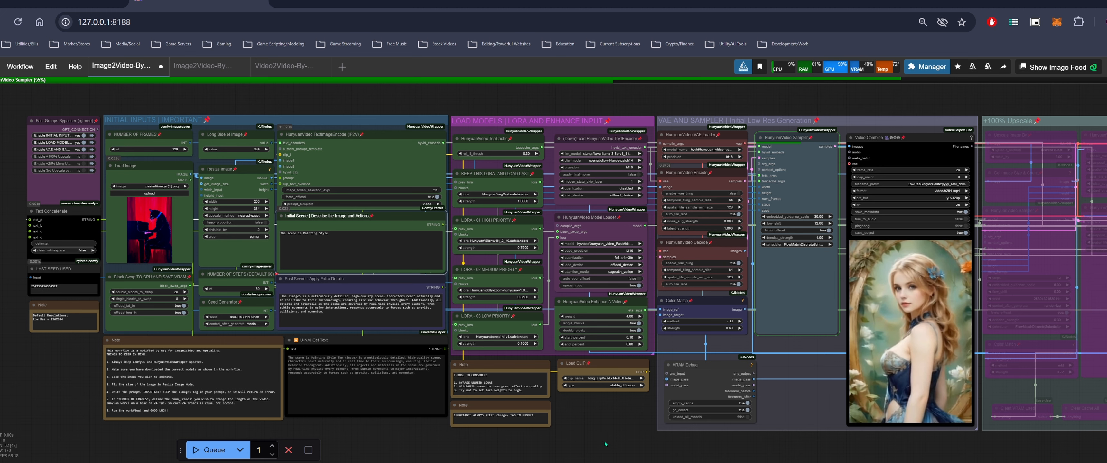
Watch the cat-at-piano video generation progress in the Video Combine preview
drag(621, 413, 592, 426)
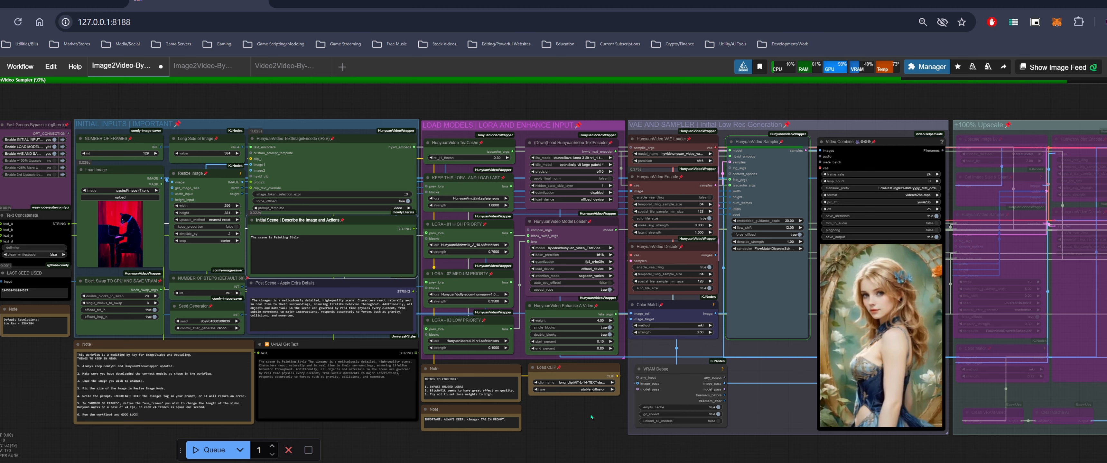
drag(592, 416, 517, 414)
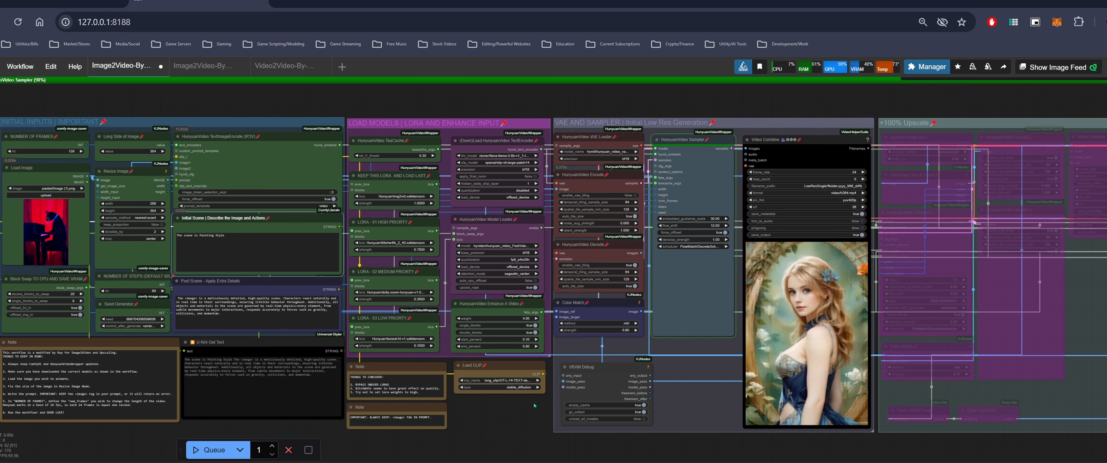
drag(535, 407, 515, 394)
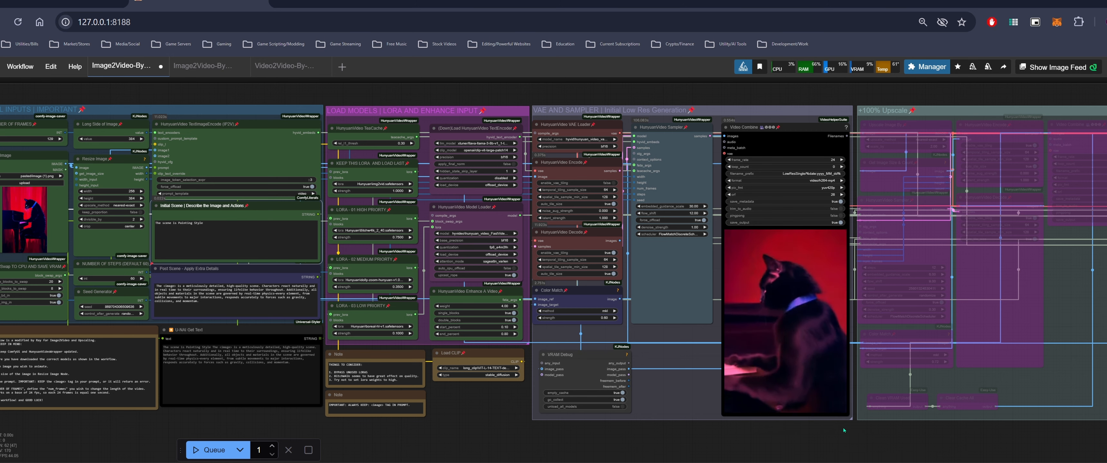
drag(830, 420, 867, 397)
scroll(836, 345, up, 2)
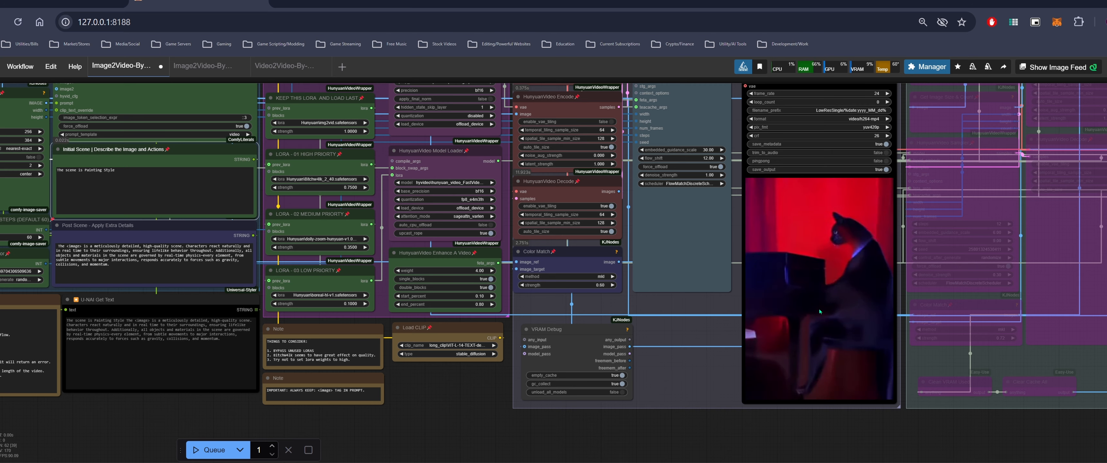
drag(469, 382, 671, 410)
scroll(671, 411, down, 2)
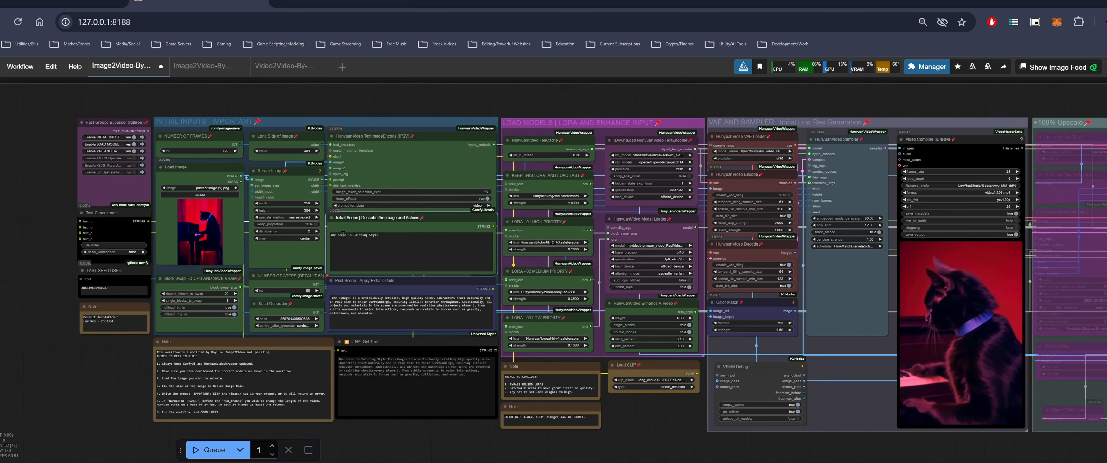
Replace the Initial Scene prompt text with "Animated Style scene of"
scroll(101, 381, up, 3)
click(532, 206)
key(ctrl+Left)
key(ctrl+BackSpace)
key(ctrl+BackSpace)
key(ctrl+BackSpace)
key(ctrl+BackSpace)
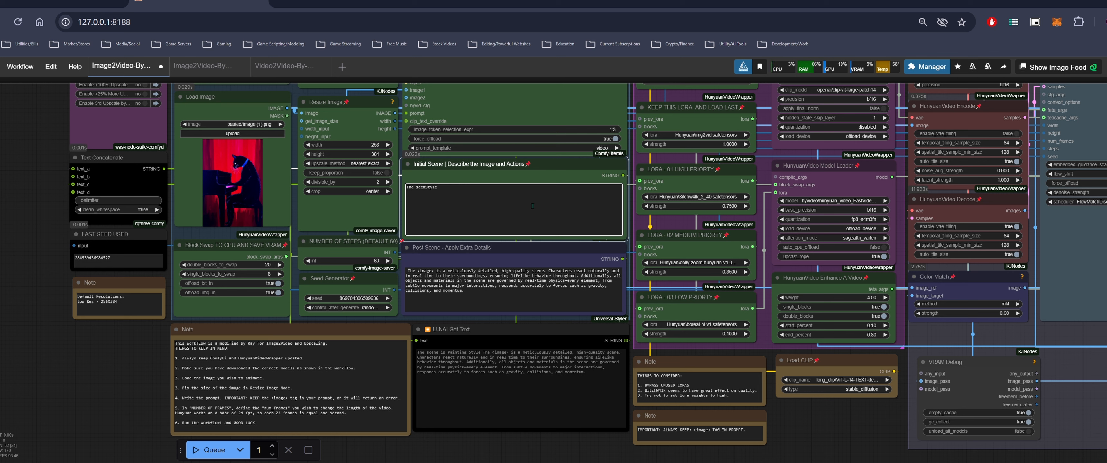
text(Animated Style sce)
scroll(532, 206, down, 2)
text(ne)
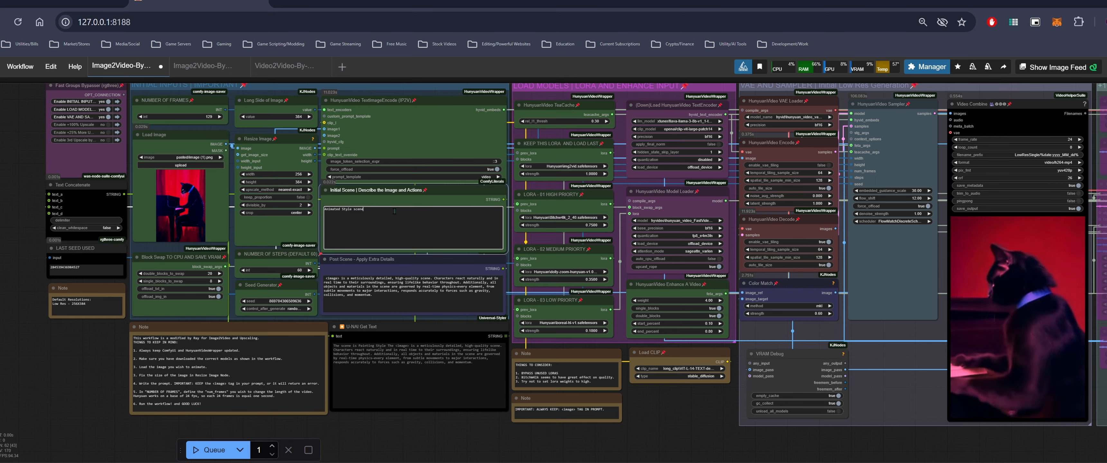
text( of)
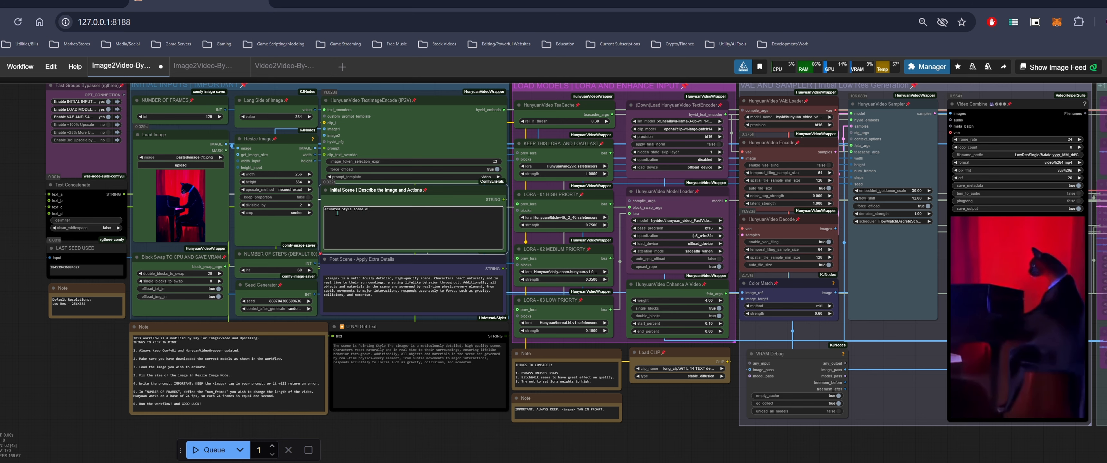
Queue the workflow to regenerate the cat-at-piano video with the new scene prompt
scroll(674, 401, down, 1)
drag(674, 401, 470, 410)
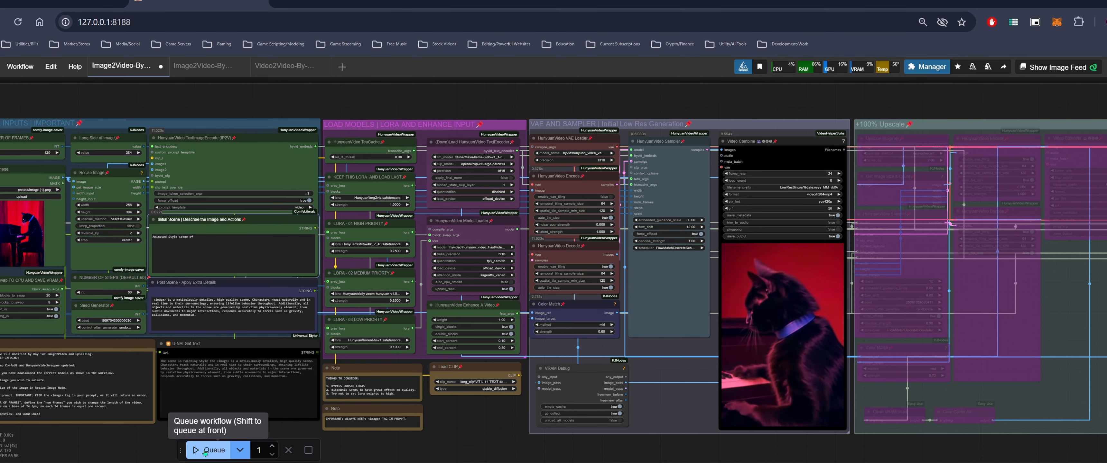
click(205, 452)
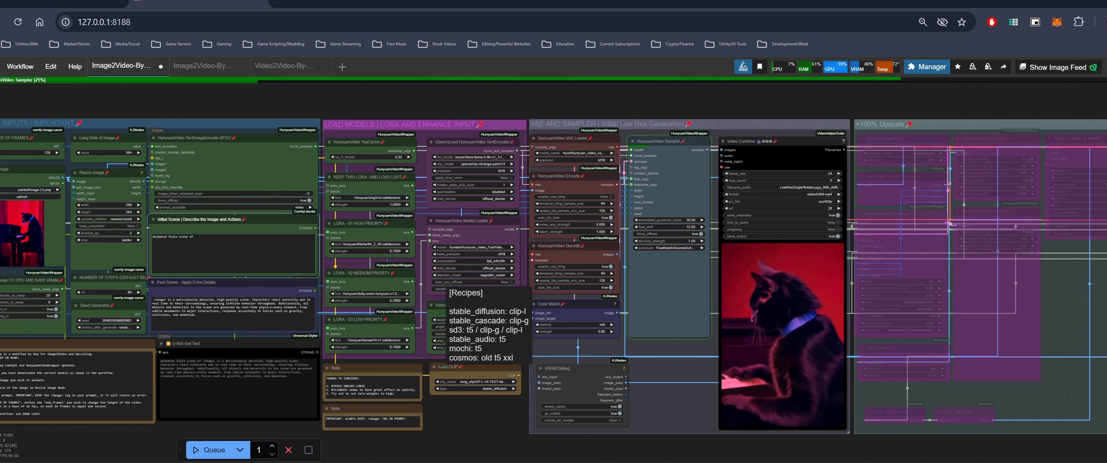
drag(504, 413, 459, 410)
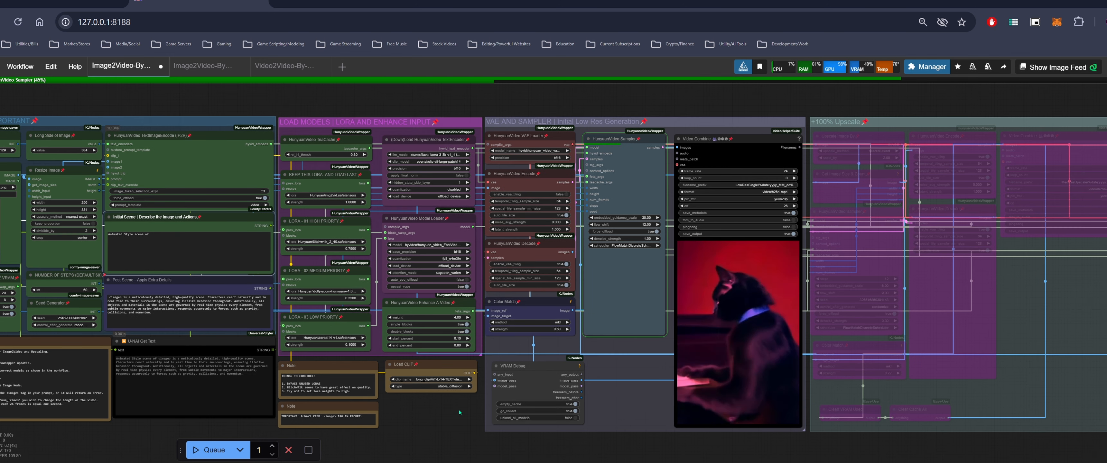
drag(459, 410, 523, 403)
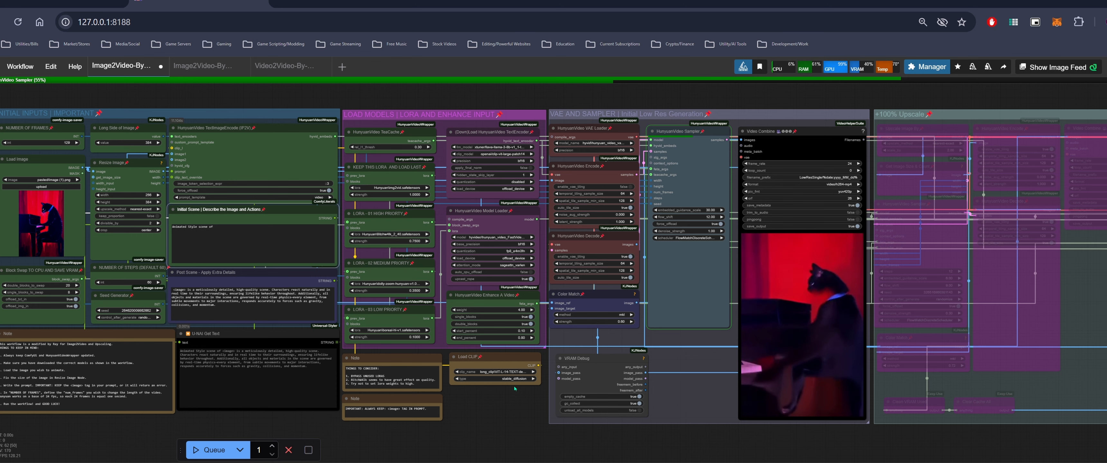
scroll(515, 389, down, 1)
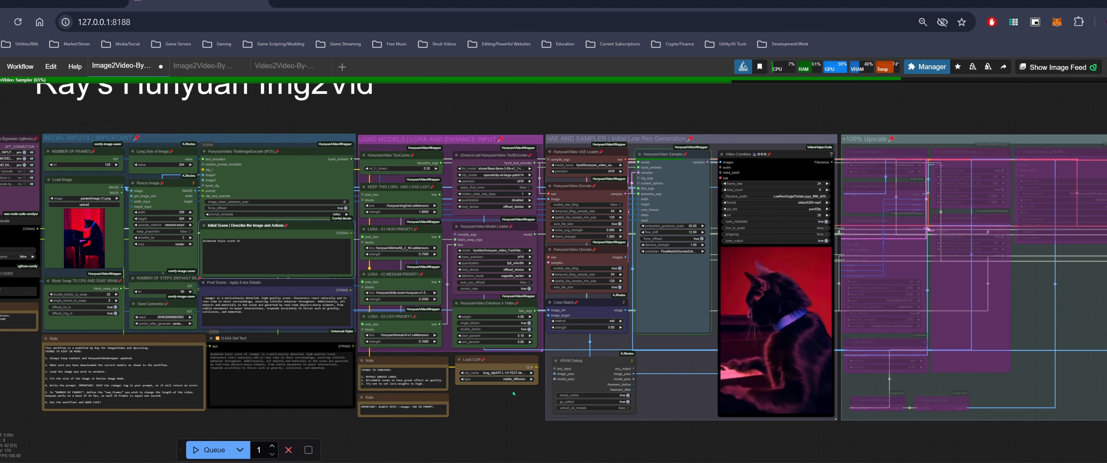
drag(512, 392, 432, 386)
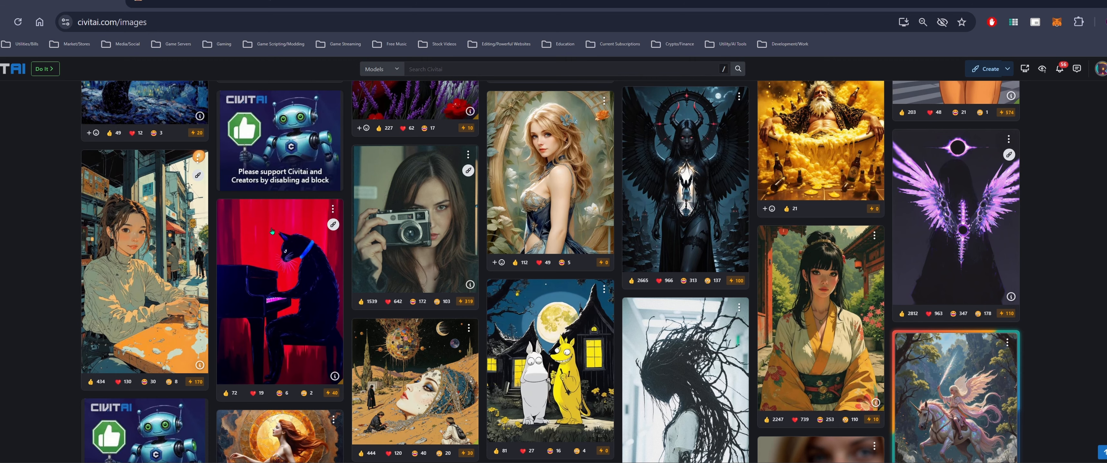
Copy the girl sitting on a car at sunset image from Civitai and paste it into the Load Image node
scroll(272, 232, down, 15)
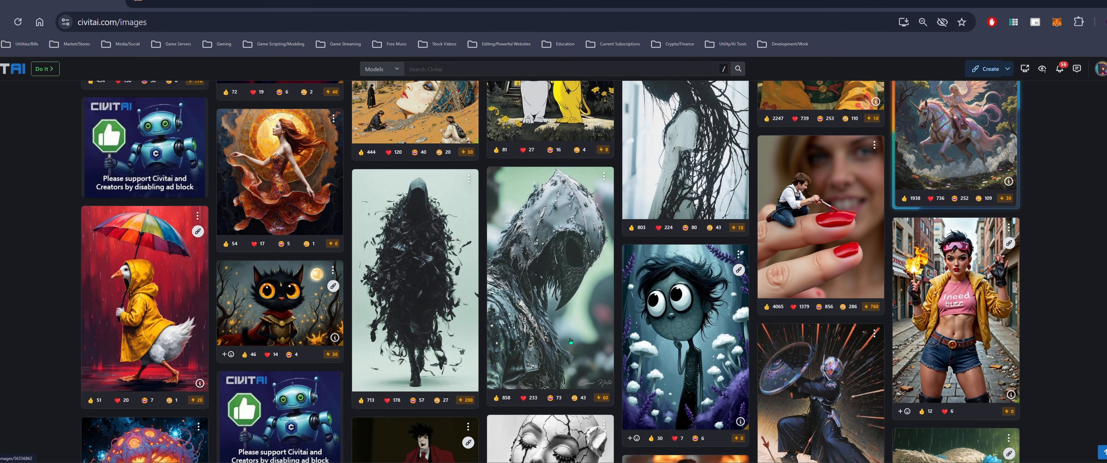
scroll(571, 343, down, 2)
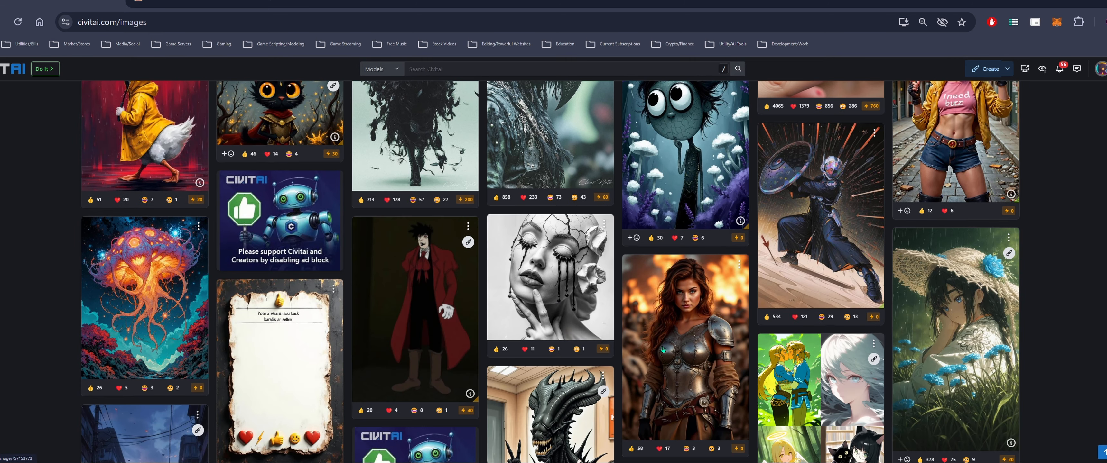
scroll(675, 347, down, 4)
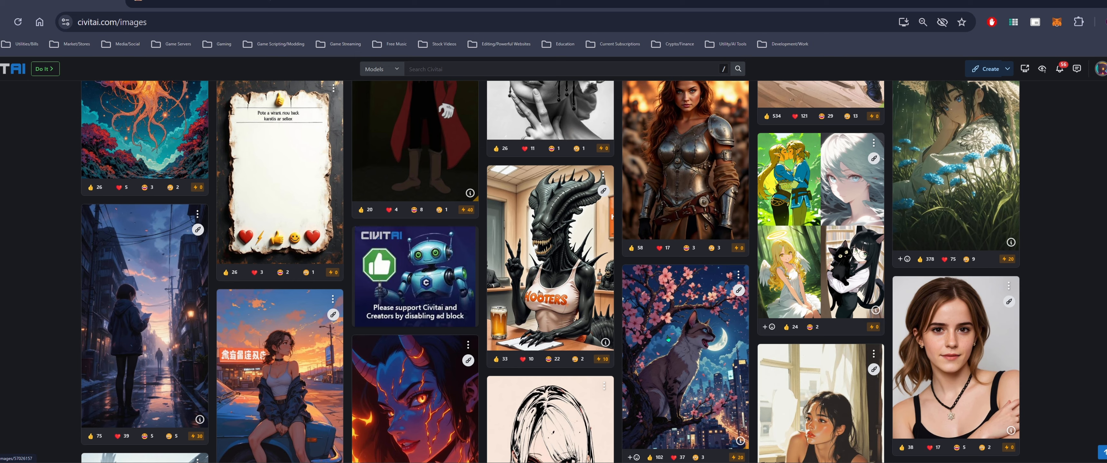
scroll(668, 340, down, 2)
right_click(274, 271)
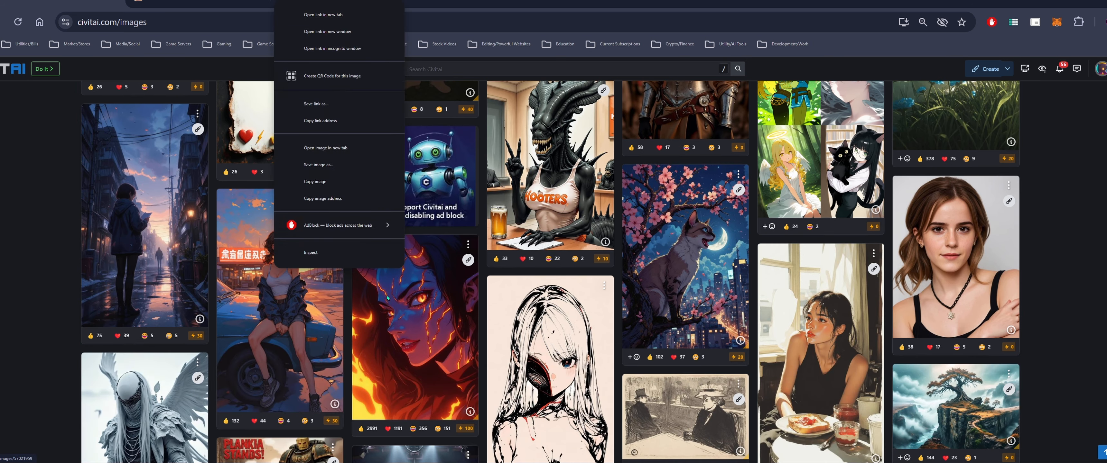
click(321, 182)
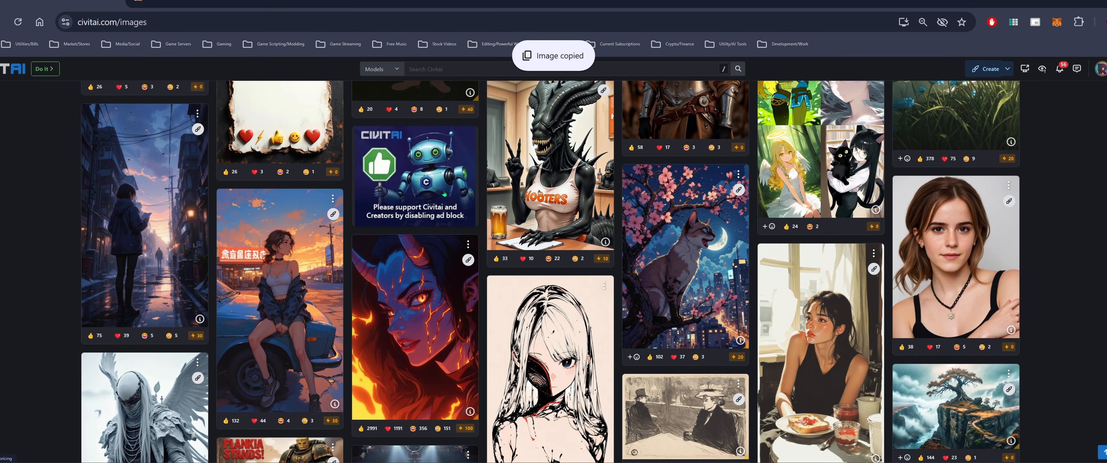
click(224, 2)
right_click(183, 224)
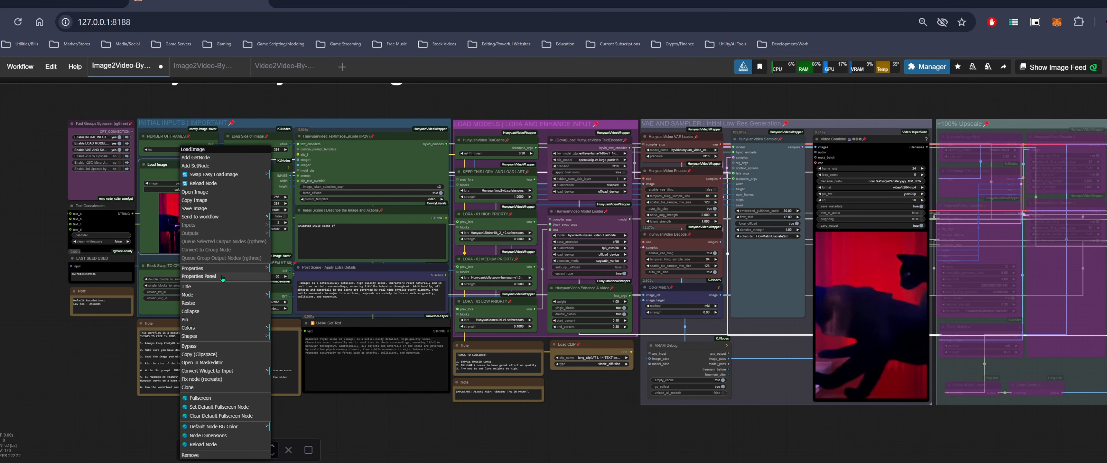
click(149, 209)
key(ctrl+v)
click(330, 233)
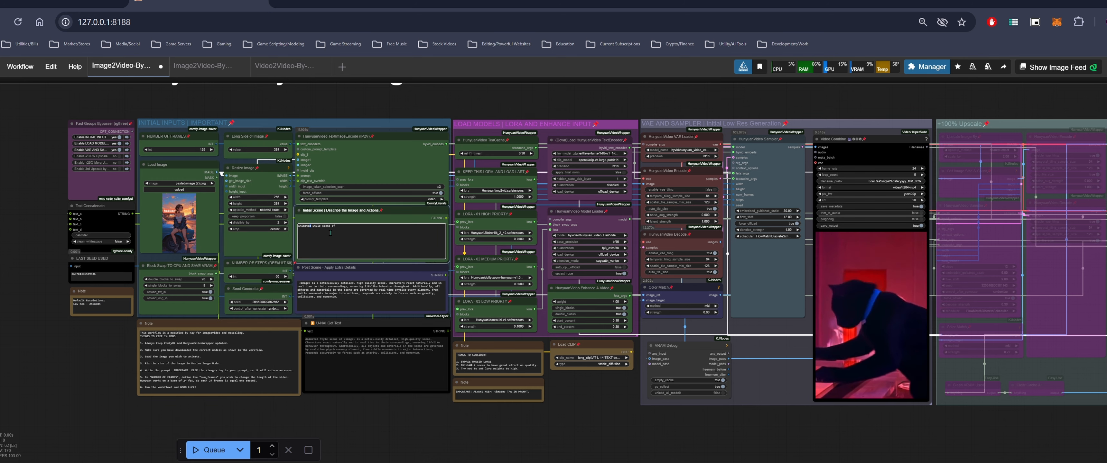
Set the LORA - 02 MEDIUM PRIORITY model to Hunyuan\mini8_style.safetensors
scroll(675, 222, up, 2)
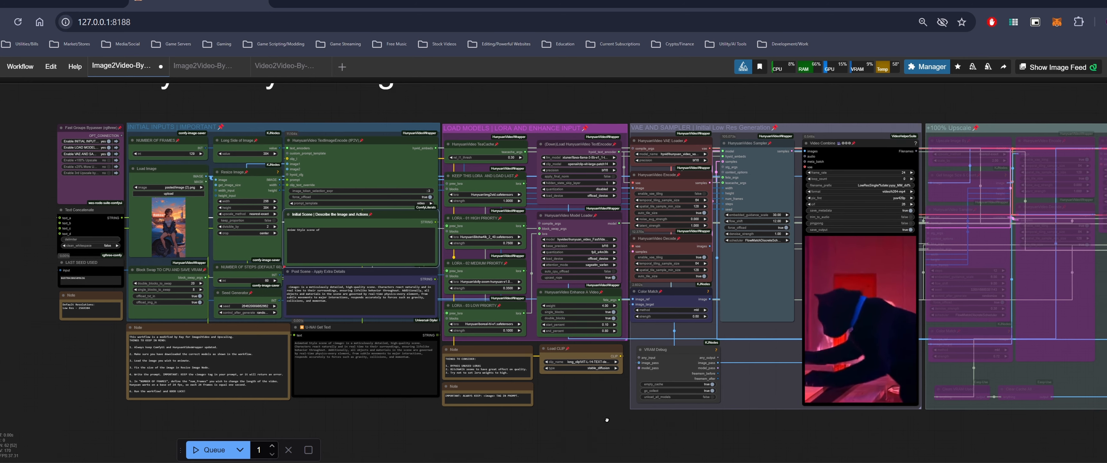
scroll(516, 309, up, 2)
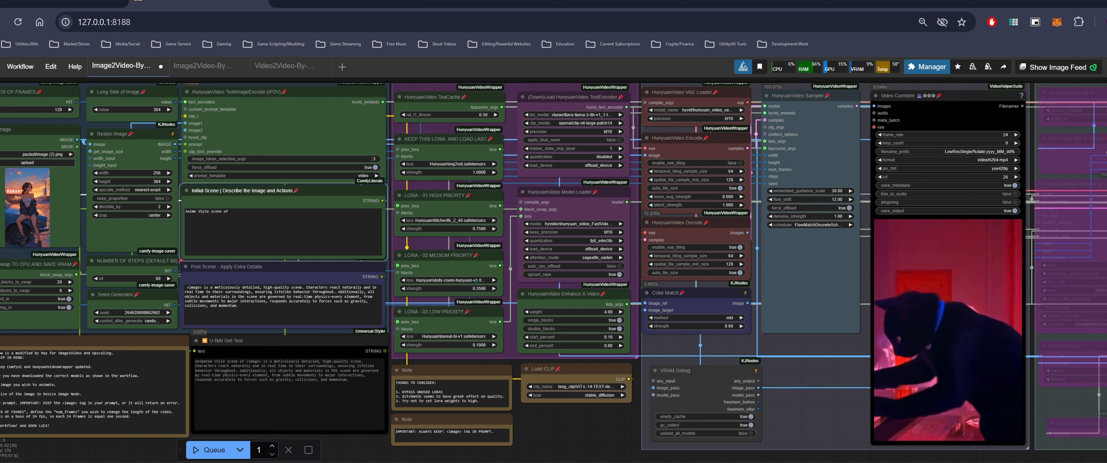
click(474, 280)
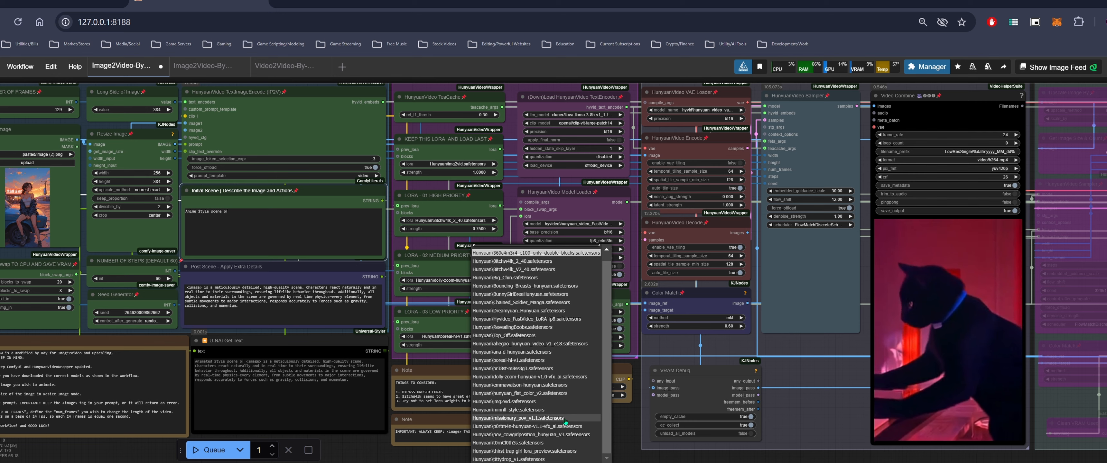
click(565, 410)
drag(585, 417, 610, 399)
scroll(570, 417, down, 4)
click(528, 345)
scroll(584, 372, down, 1)
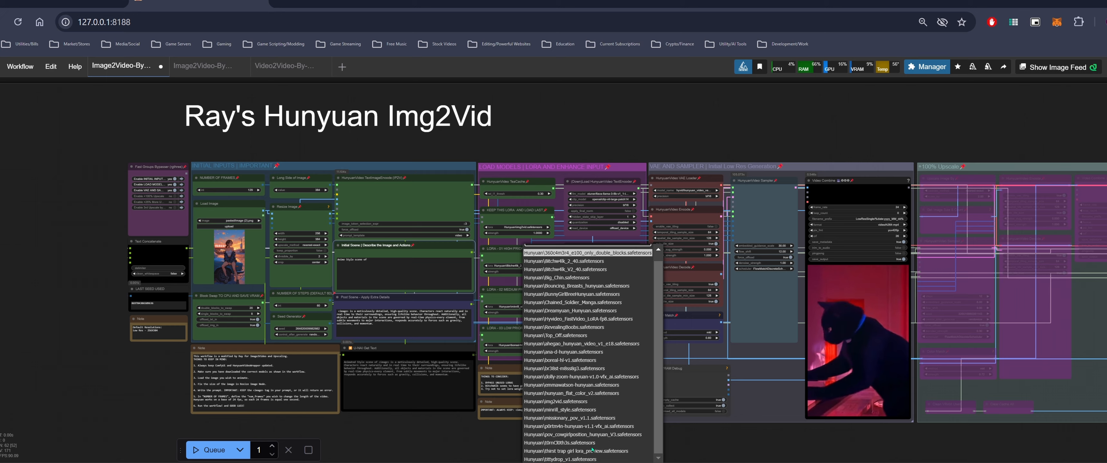
scroll(498, 355, up, 5)
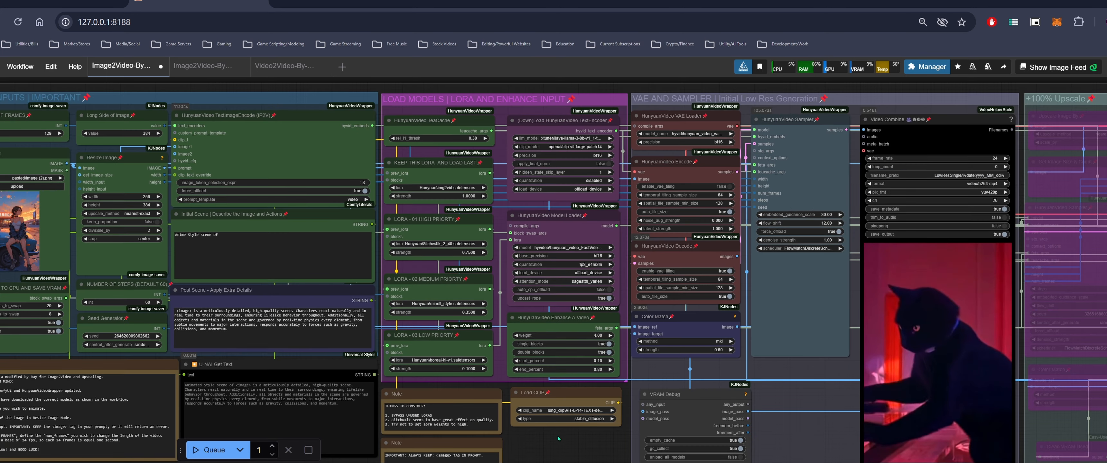
drag(567, 450, 620, 425)
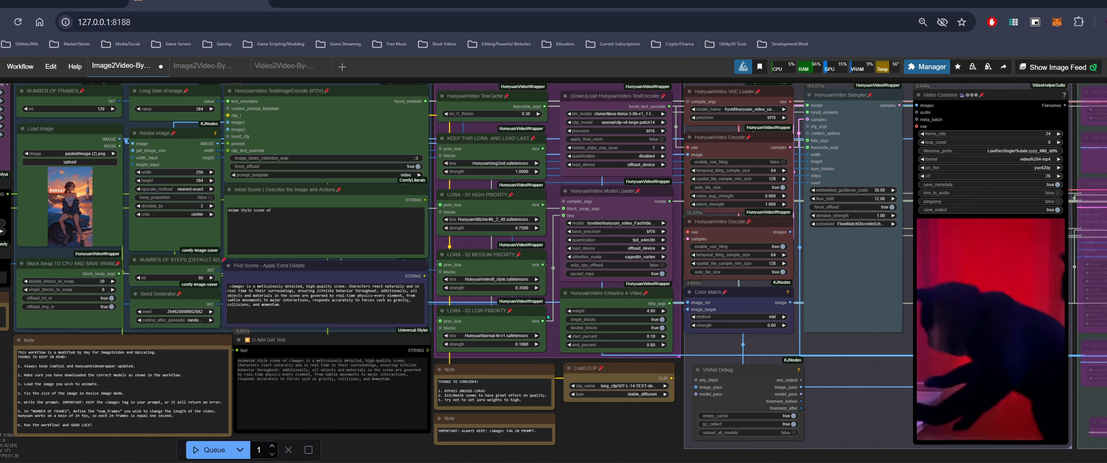
Queue the workflow to generate the video from the girl-on-car image
scroll(531, 293, down, 1)
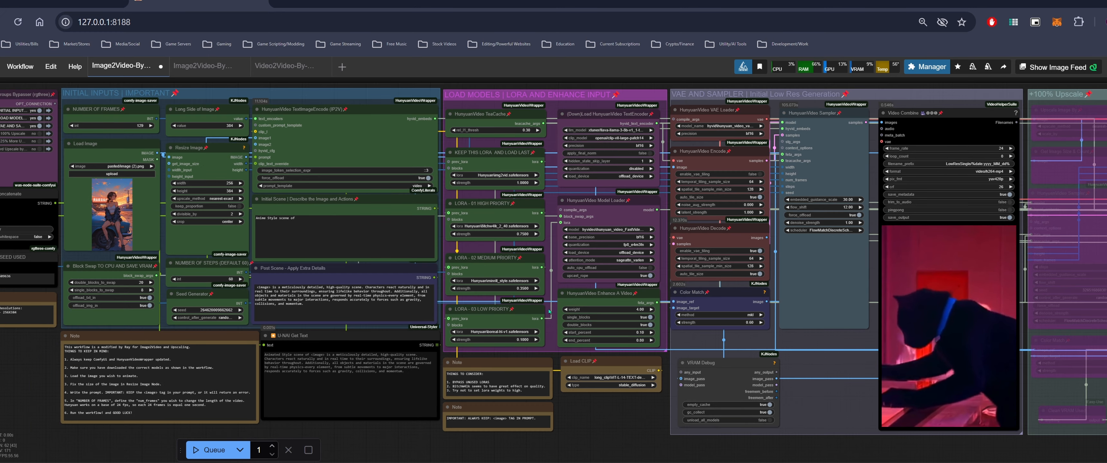
mouse_move(619, 416)
mouse_down()
mouse_move(573, 417)
mouse_move(598, 420)
mouse_up()
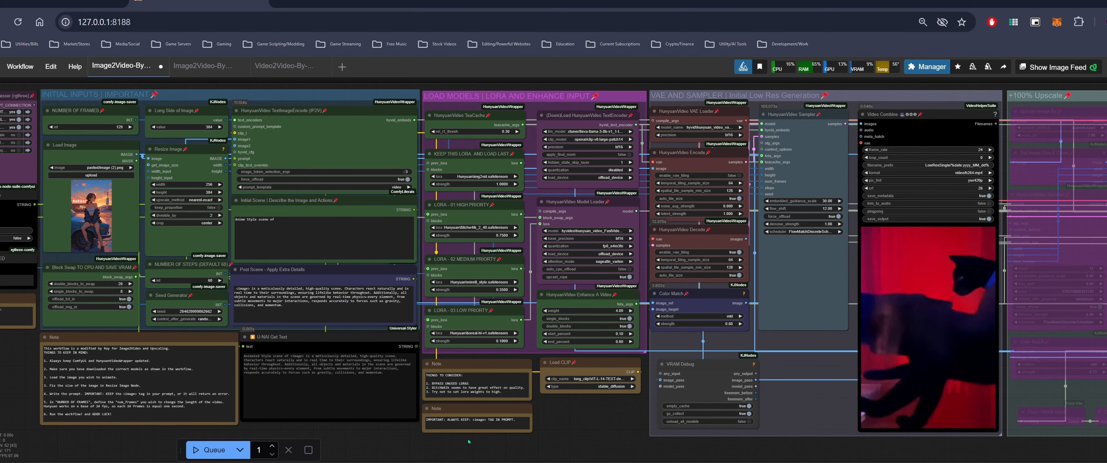
click(205, 451)
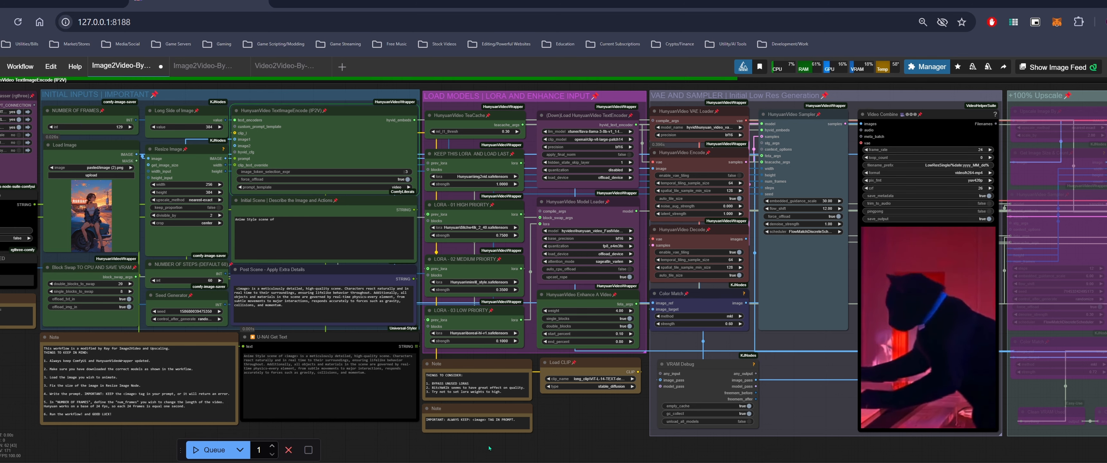
Set the LORA - 03 LOW PRIORITY model to HunyuanI\Chained_Soldier_Manga.safetensors
drag(611, 412, 477, 398)
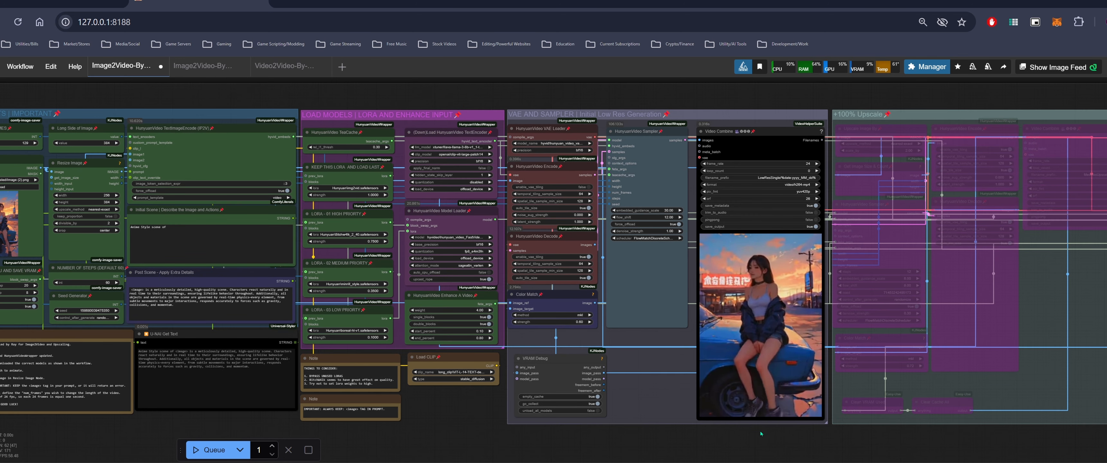
drag(758, 433, 722, 445)
scroll(721, 417, up, 4)
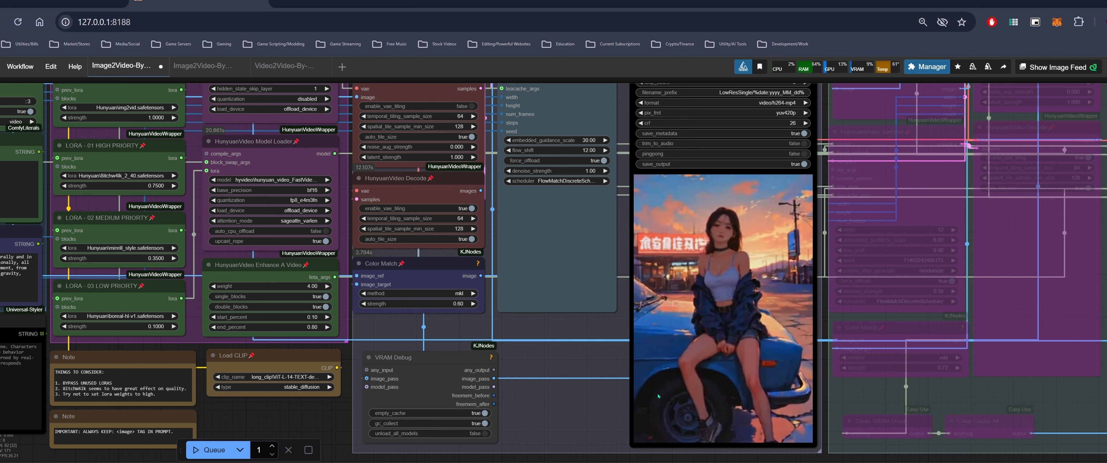
scroll(658, 396, down, 2)
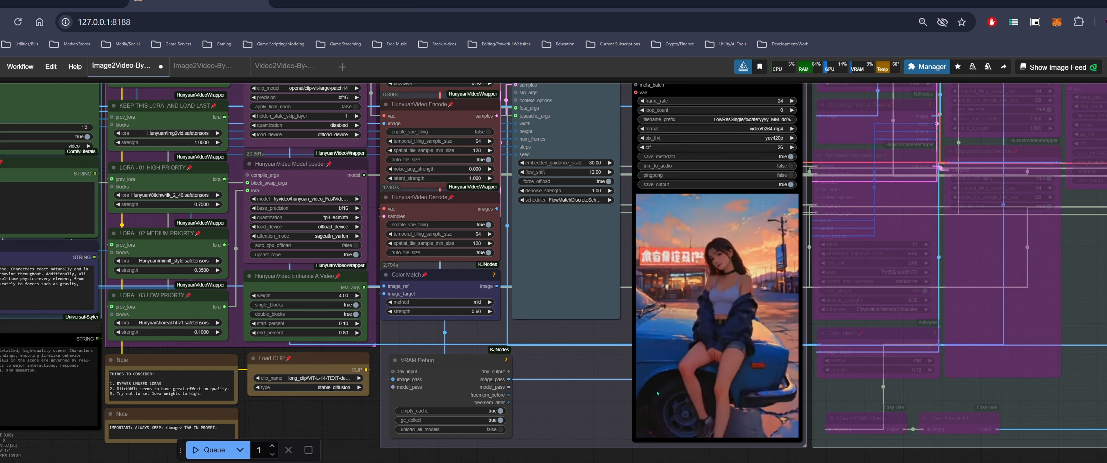
drag(276, 344, 380, 342)
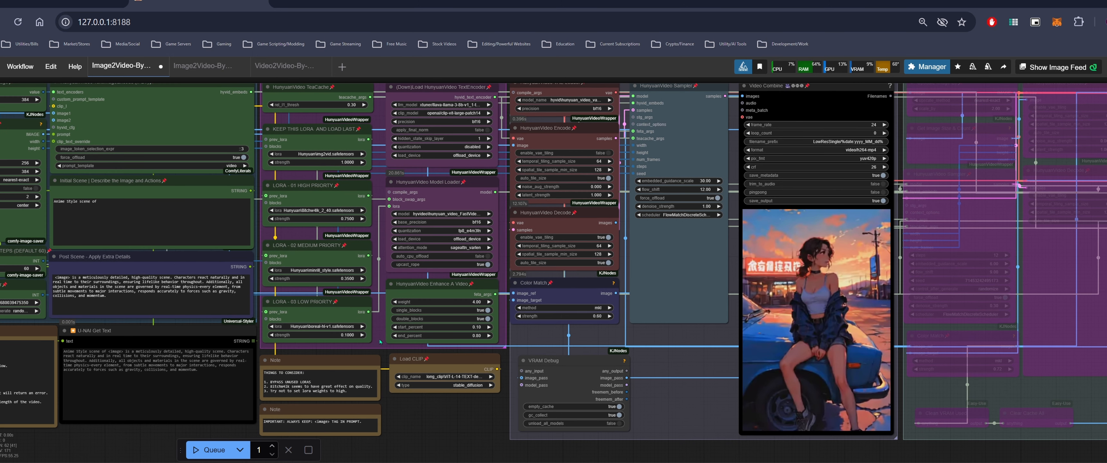
click(345, 327)
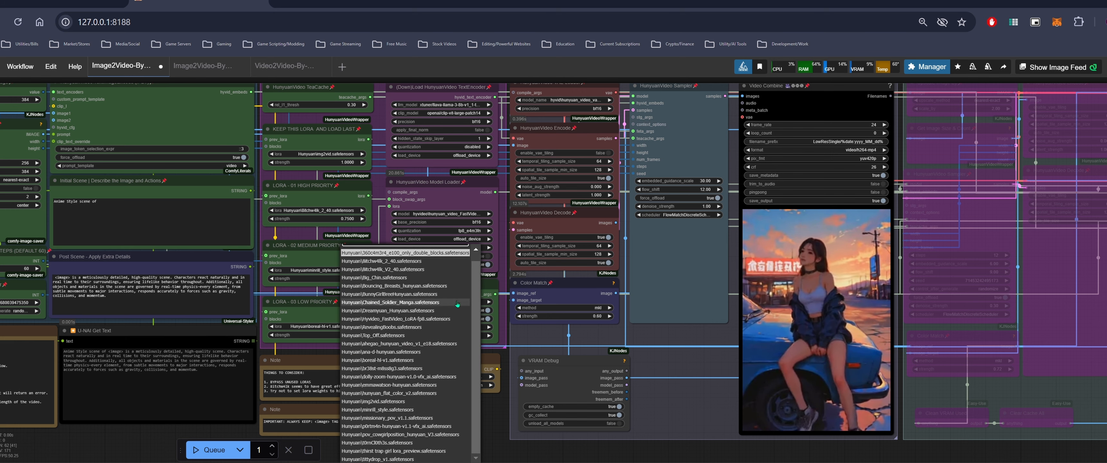
click(457, 304)
Examine the generated girl-on-car video in the Video Combine preview
drag(458, 409, 461, 384)
scroll(461, 385, down, 1)
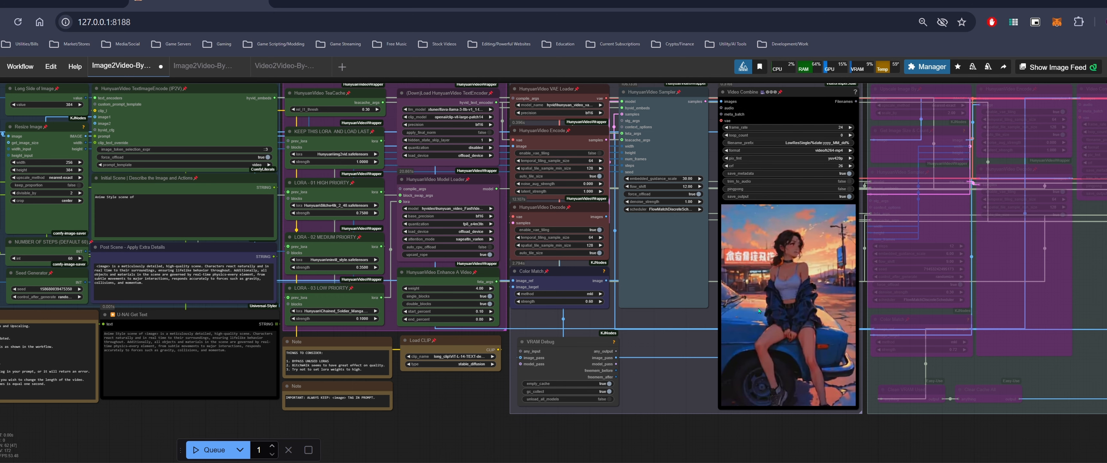
mouse_move(781, 422)
mouse_down()
mouse_move(681, 430)
mouse_move(761, 420)
mouse_up()
scroll(765, 413, up, 1)
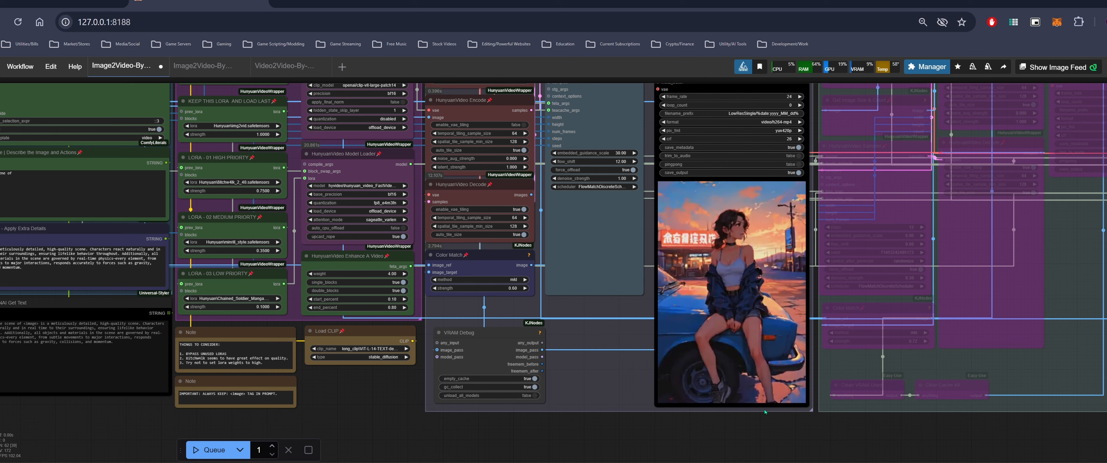
drag(356, 381, 327, 395)
scroll(681, 339, up, 4)
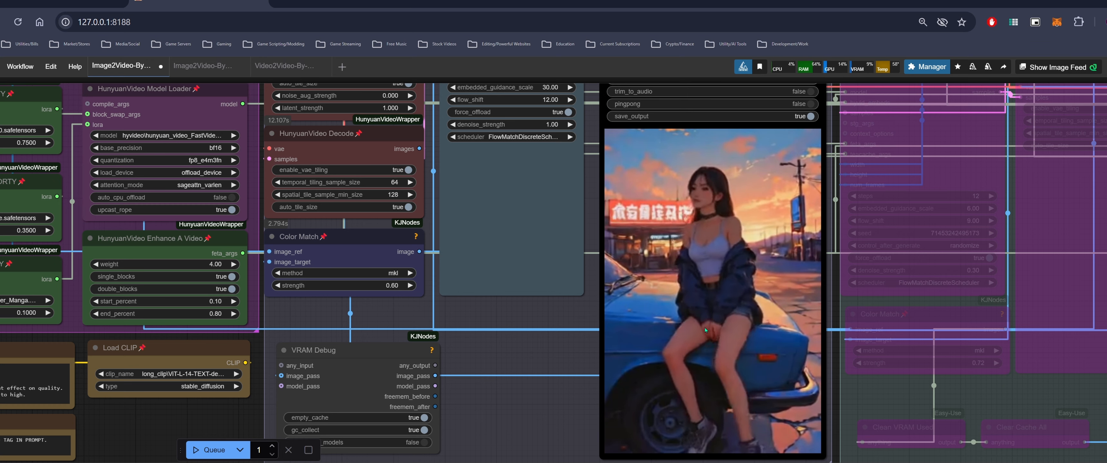
scroll(705, 328, down, 4)
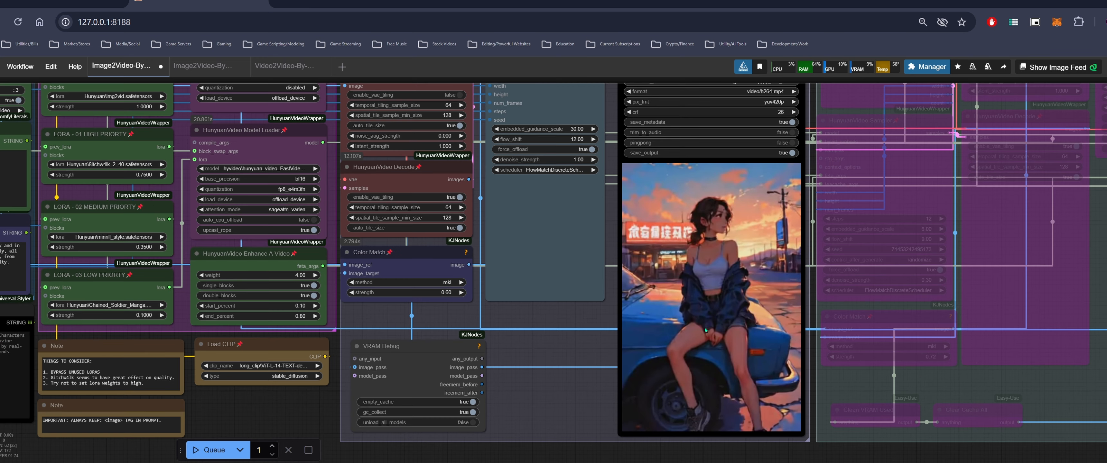
Copy the red-eyed horned demon woman image from Civitai and paste it into the Load Image node
scroll(545, 364, down, 3)
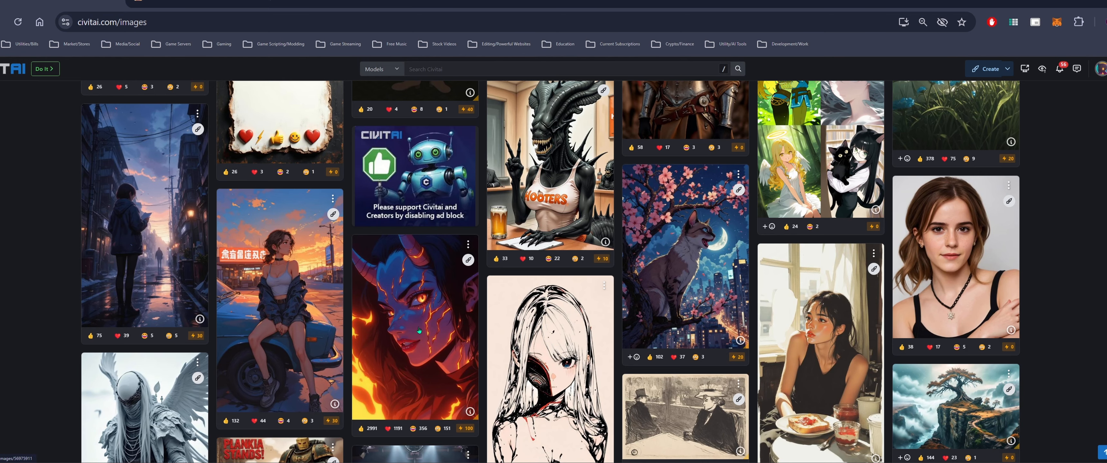
right_click(440, 317)
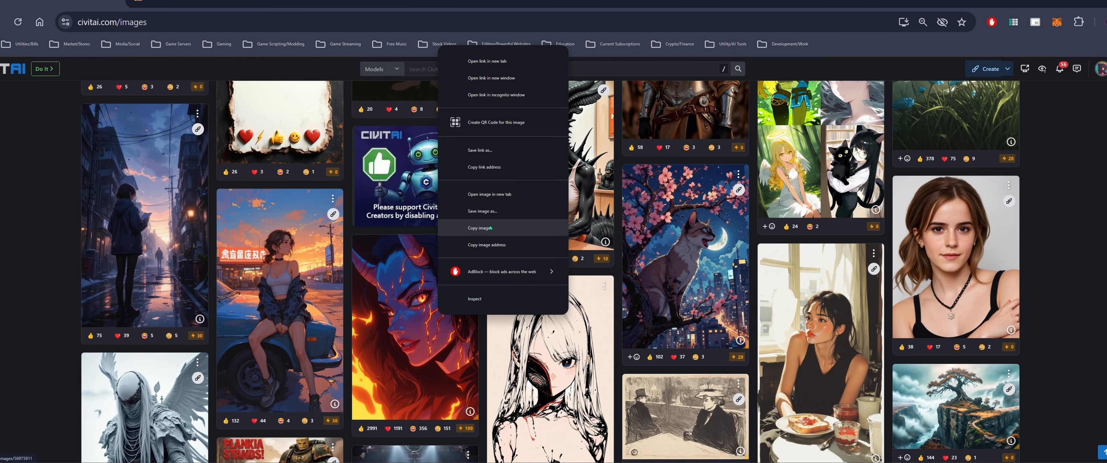
click(508, 235)
click(199, 4)
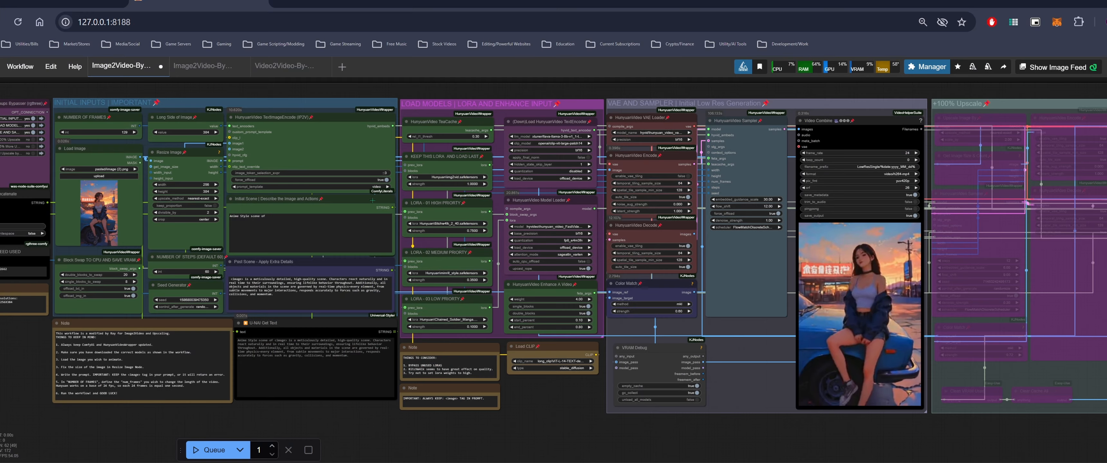
drag(599, 407, 790, 417)
click(296, 159)
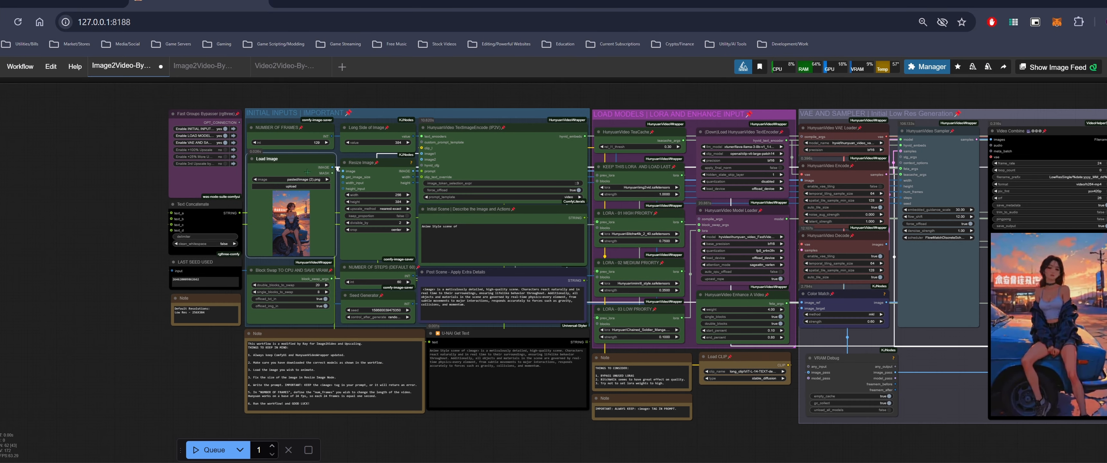
key(ctrl+v)
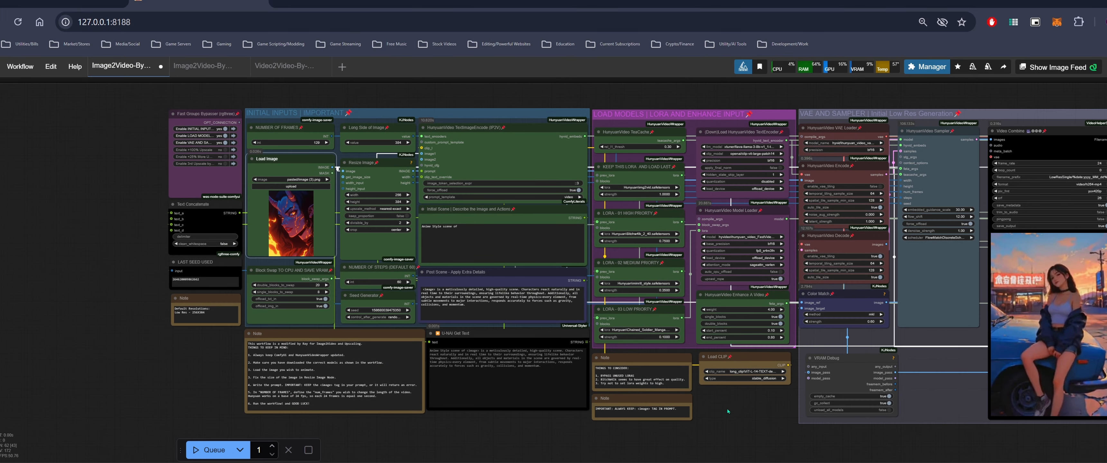
Queue the workflow to generate the video from the demon woman image
drag(750, 410, 656, 409)
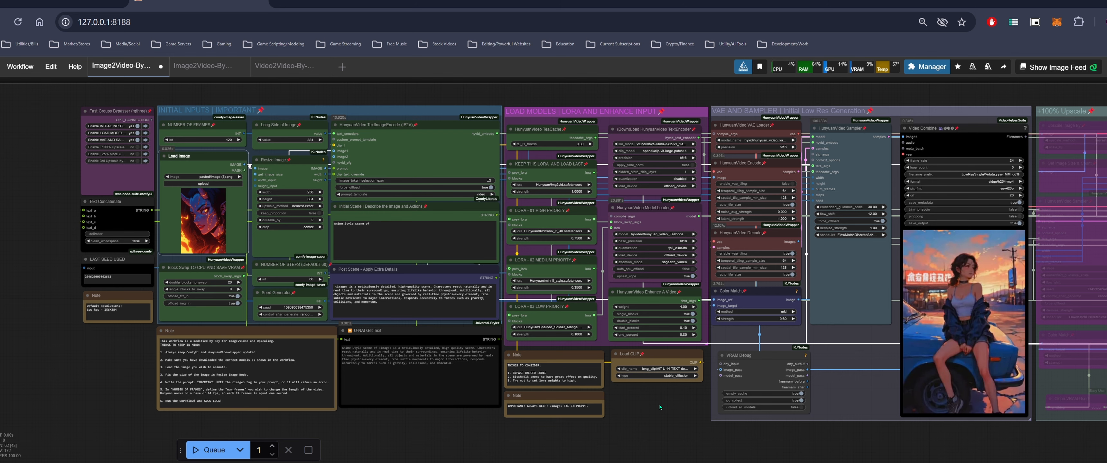
click(203, 450)
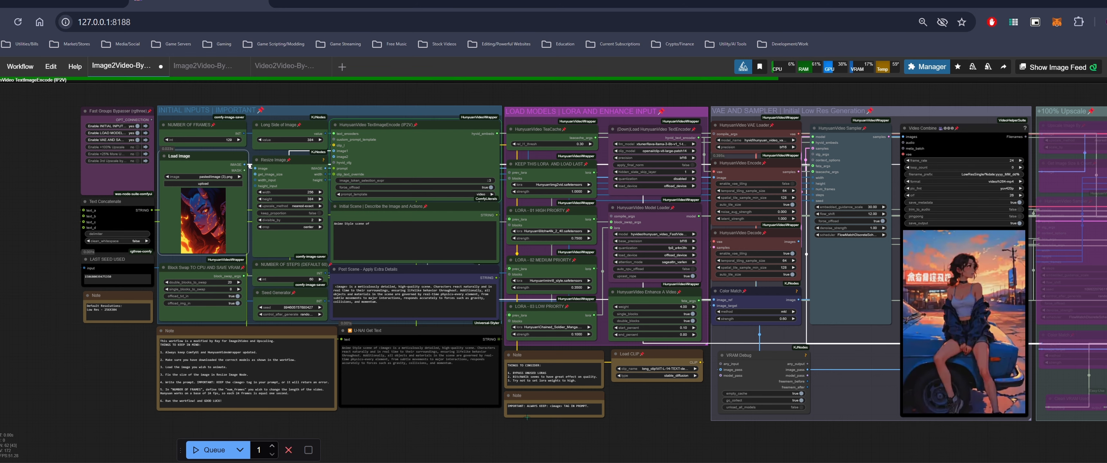
Watch the demon woman video being generated in the Video Combine preview
drag(630, 409, 572, 413)
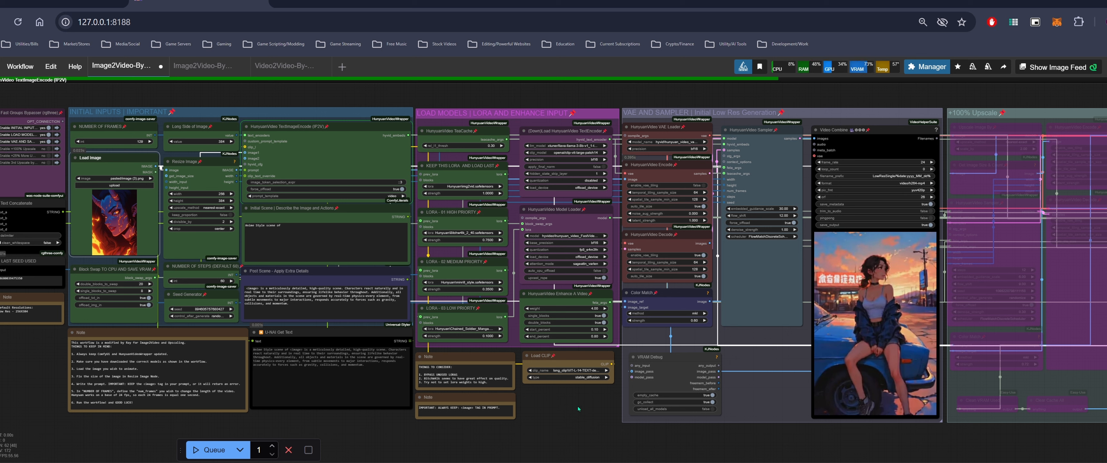
drag(588, 402, 446, 398)
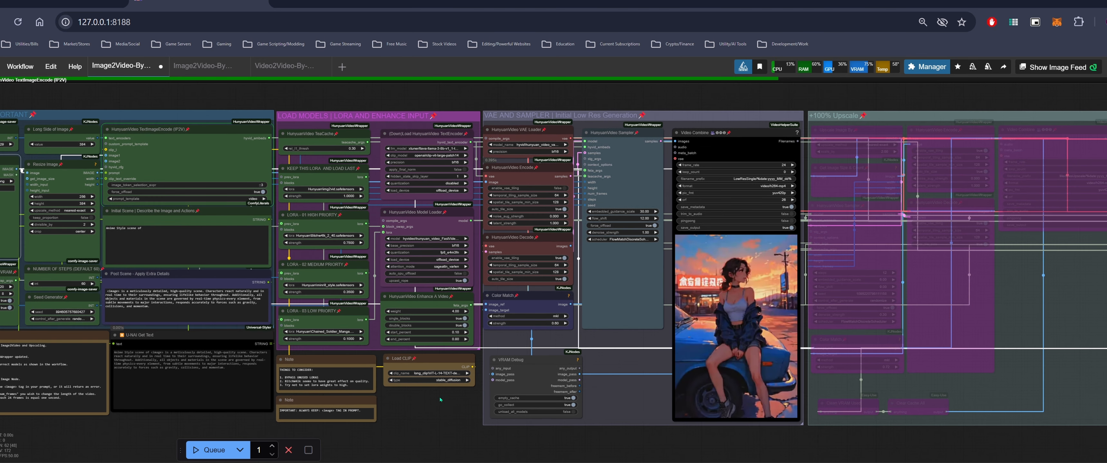
scroll(449, 398, up, 2)
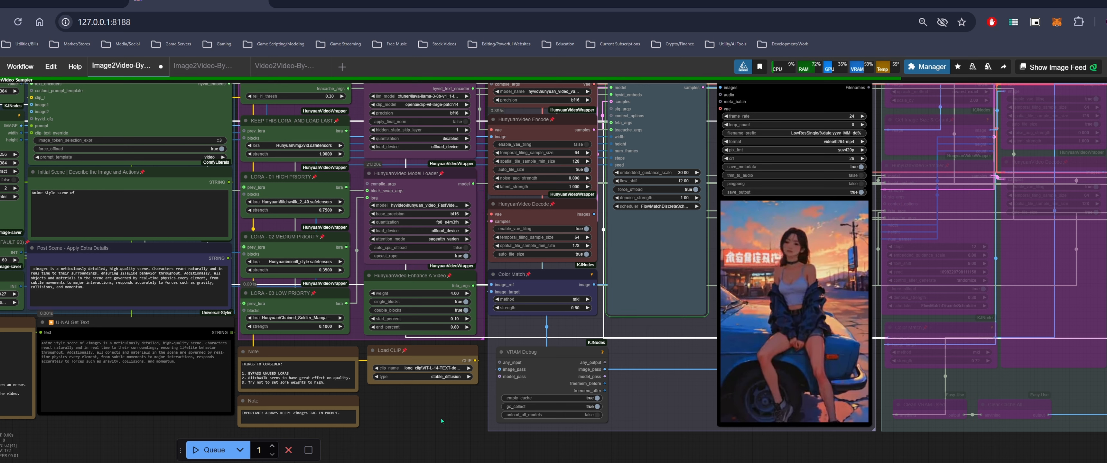
mouse_move(434, 429)
mouse_down()
mouse_move(498, 424)
mouse_move(423, 422)
mouse_up()
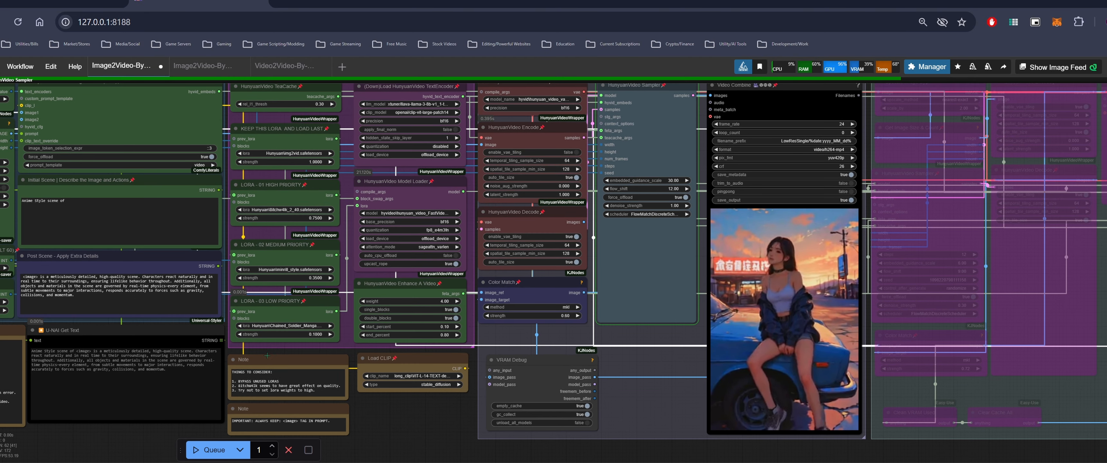
drag(391, 406, 403, 405)
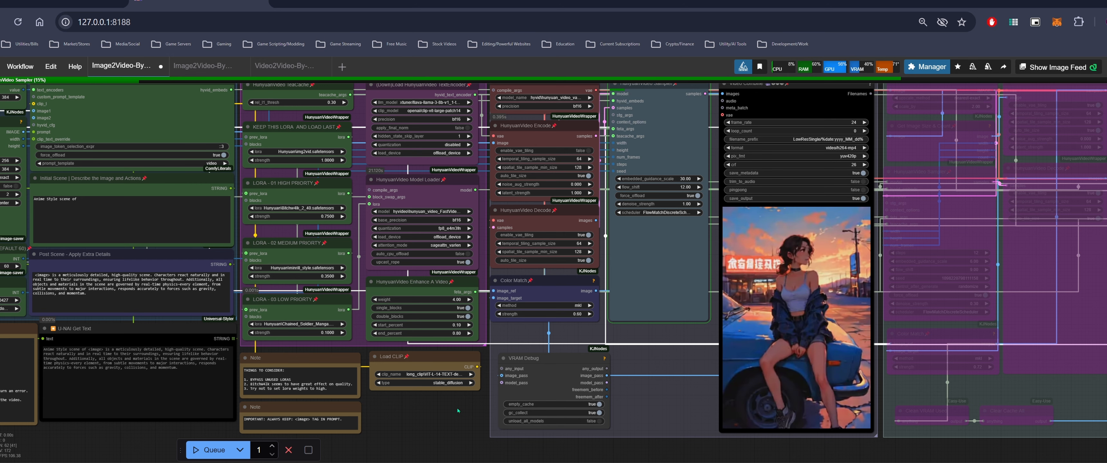
scroll(459, 411, down, 1)
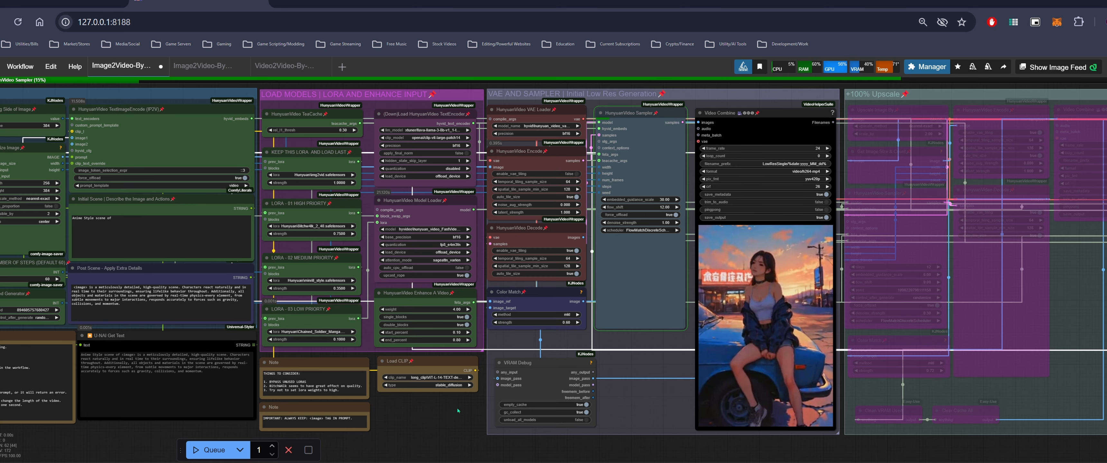
scroll(463, 407, left, 2)
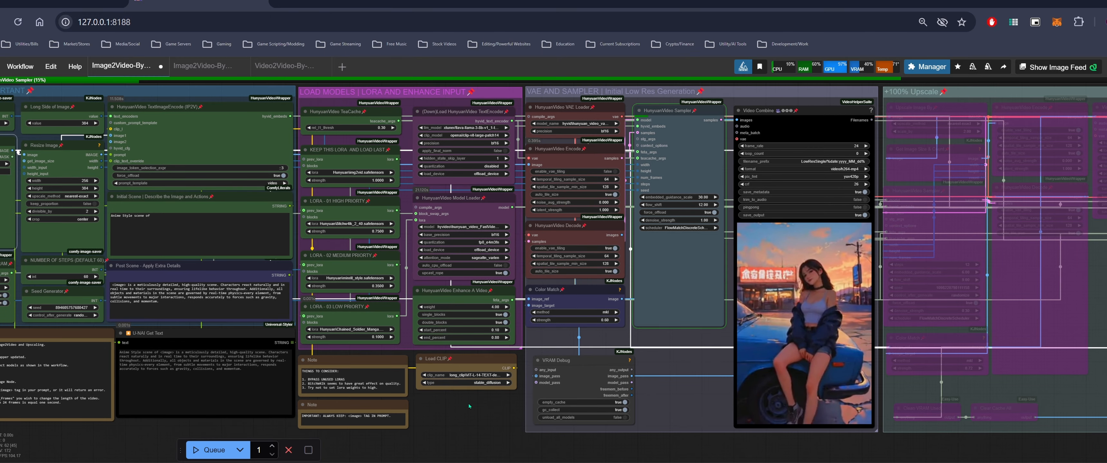
drag(469, 405, 492, 404)
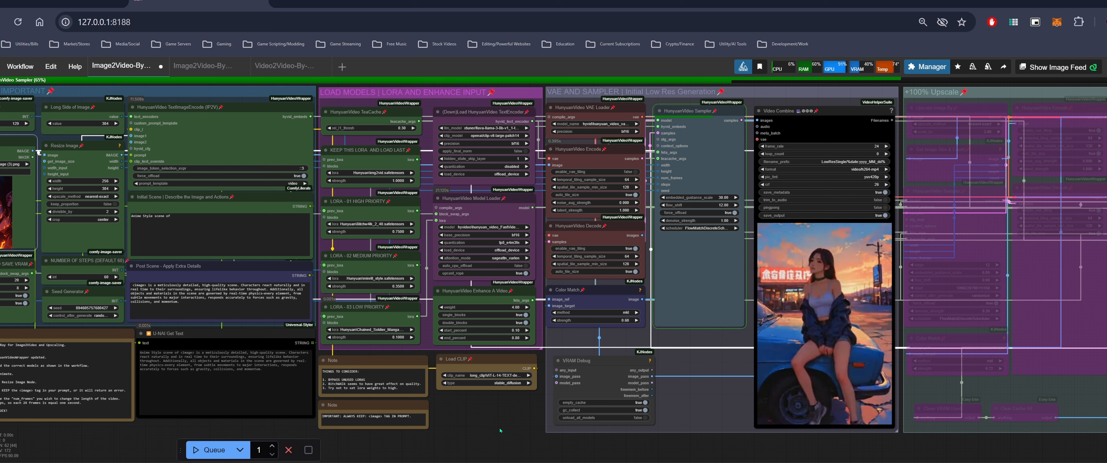
drag(487, 399, 413, 383)
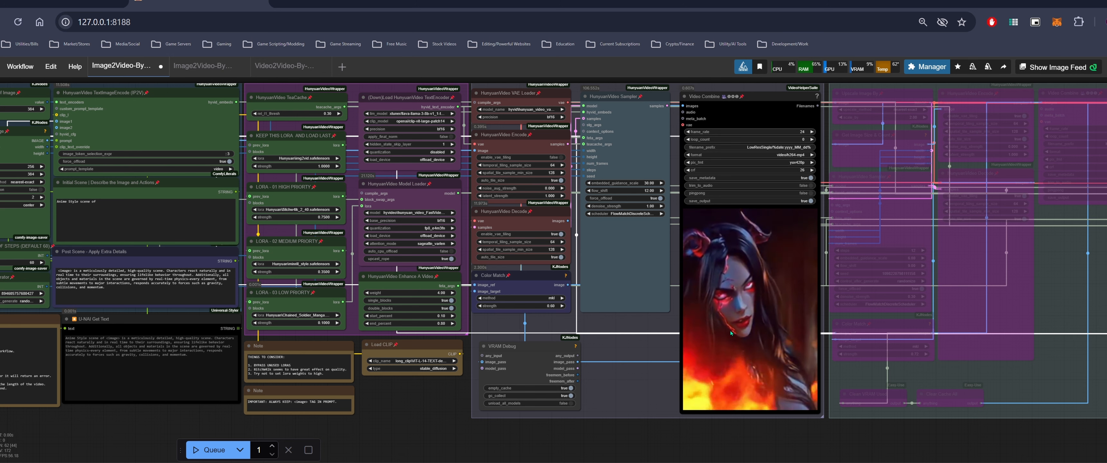
scroll(730, 331, up, 1)
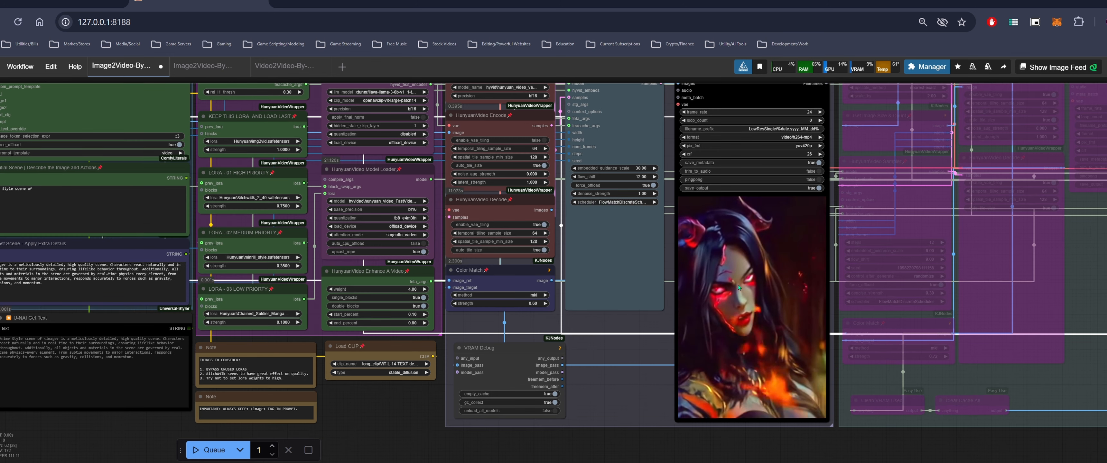
scroll(738, 288, down, 1)
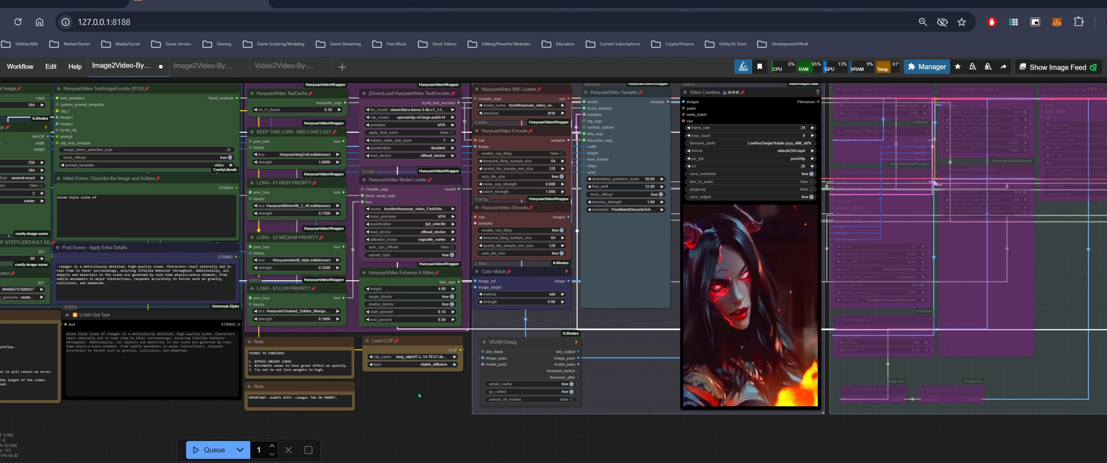
drag(418, 396, 618, 370)
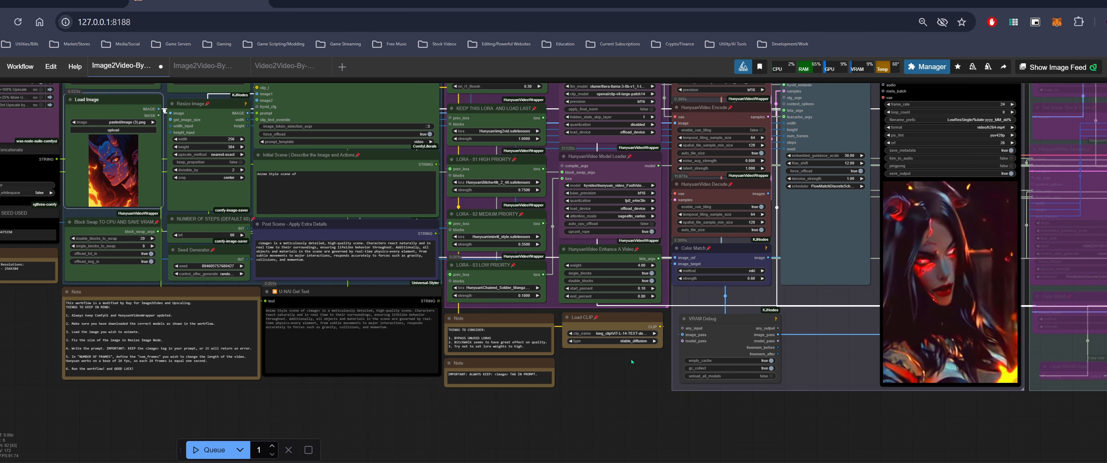
scroll(642, 367, down, 3)
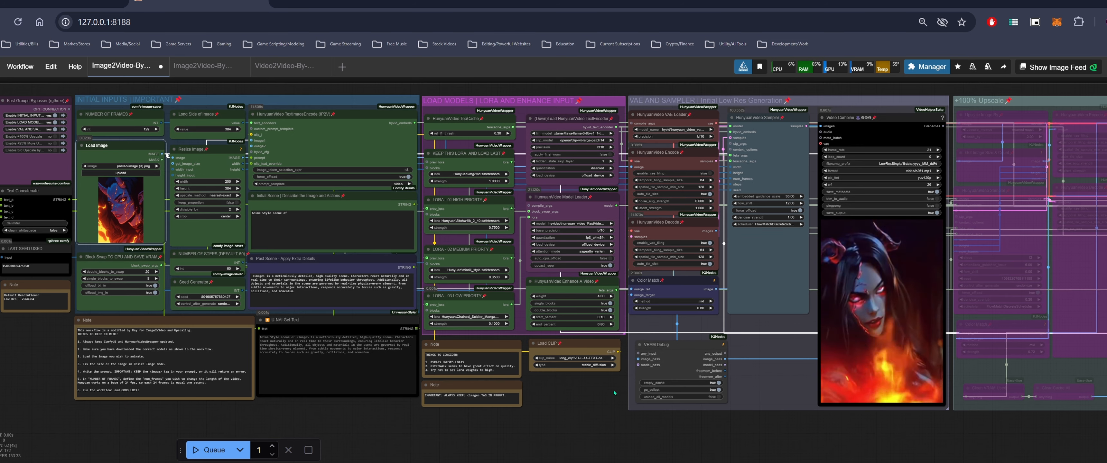
drag(614, 393, 666, 380)
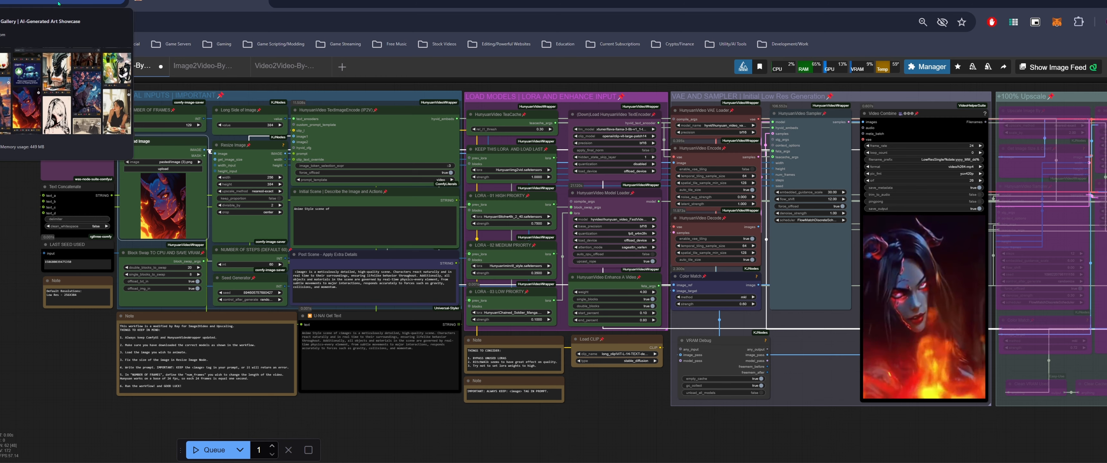
Copy the image of the woman wrapped in a white blanket on the grass from Civitai
click(58, 3)
scroll(301, 222, down, 2)
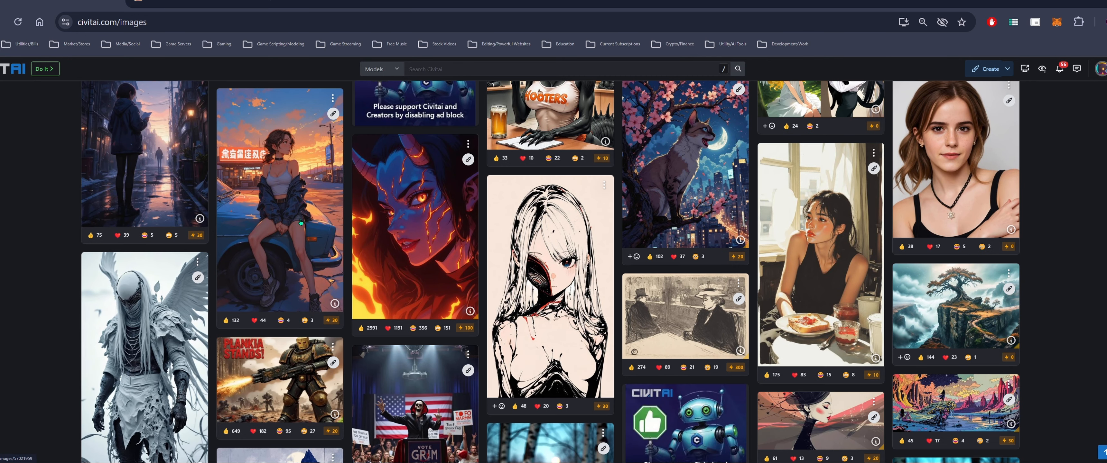
scroll(515, 259, down, 2)
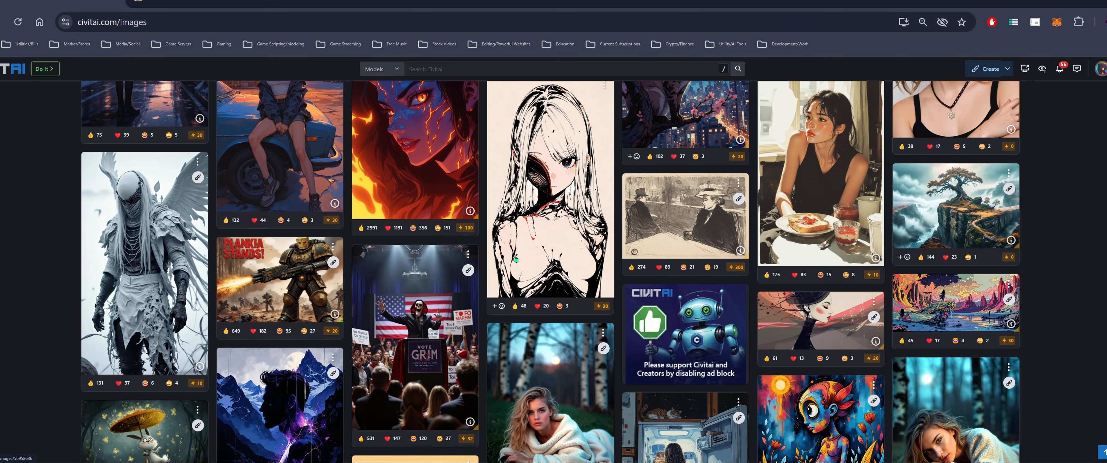
scroll(516, 259, down, 2)
right_click(562, 288)
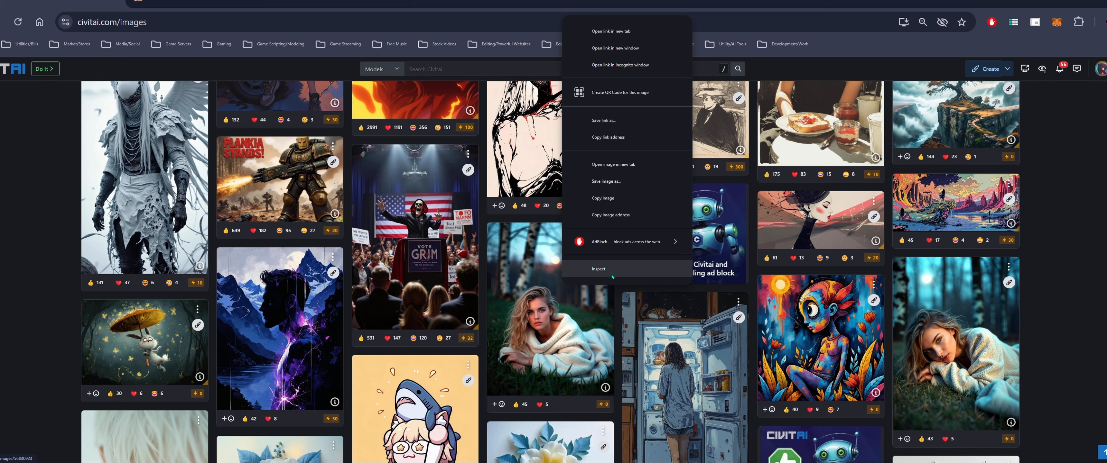
click(609, 205)
Copy the black-and-white ink drawing of a girl from the Civitai image feed
scroll(323, 137, up, 2)
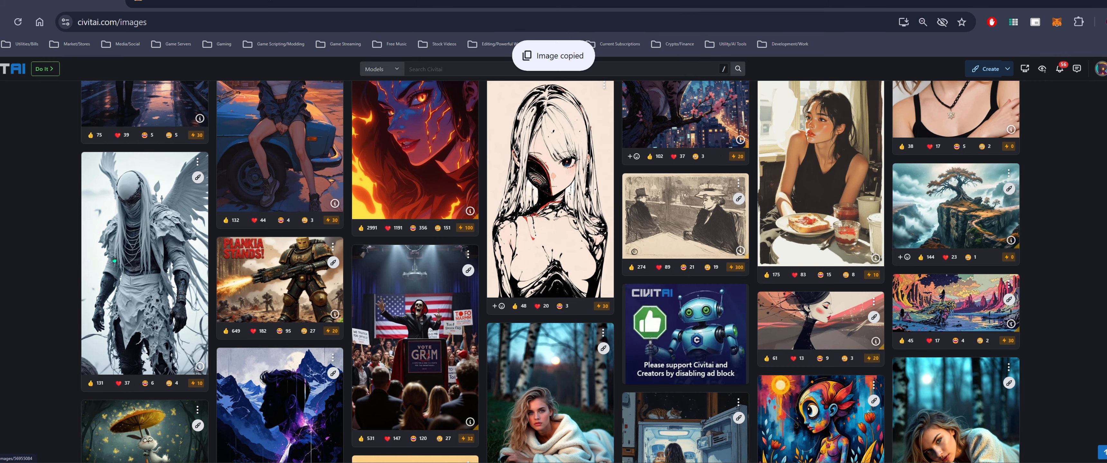
right_click(138, 254)
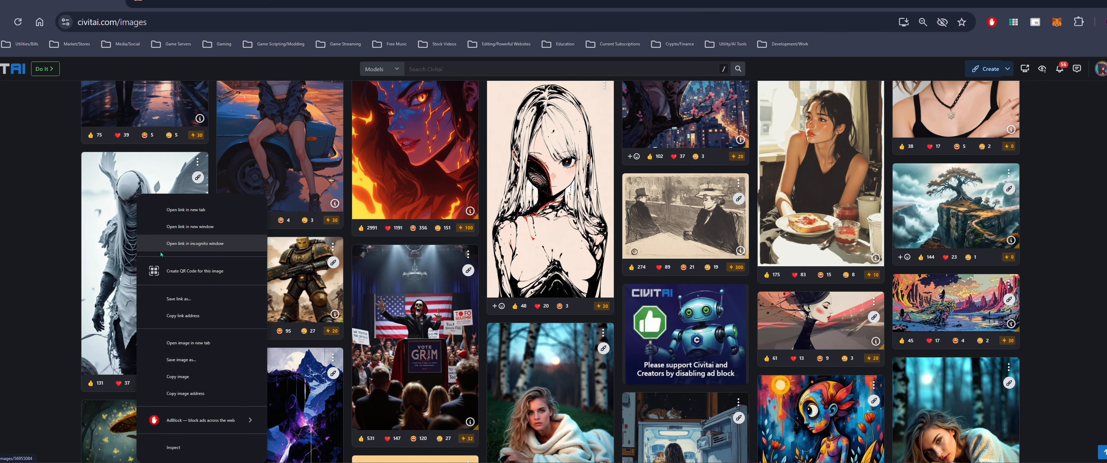
key(Escape)
right_click(535, 108)
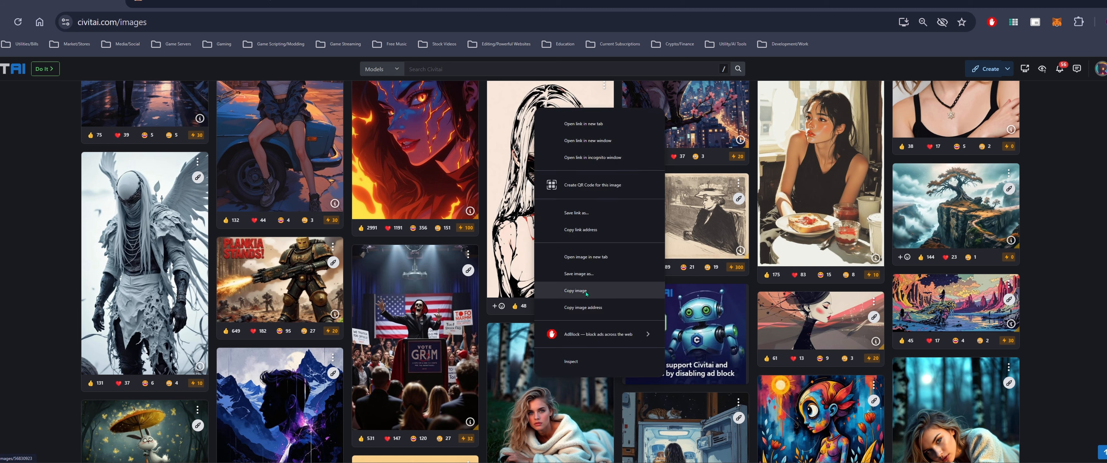
click(603, 292)
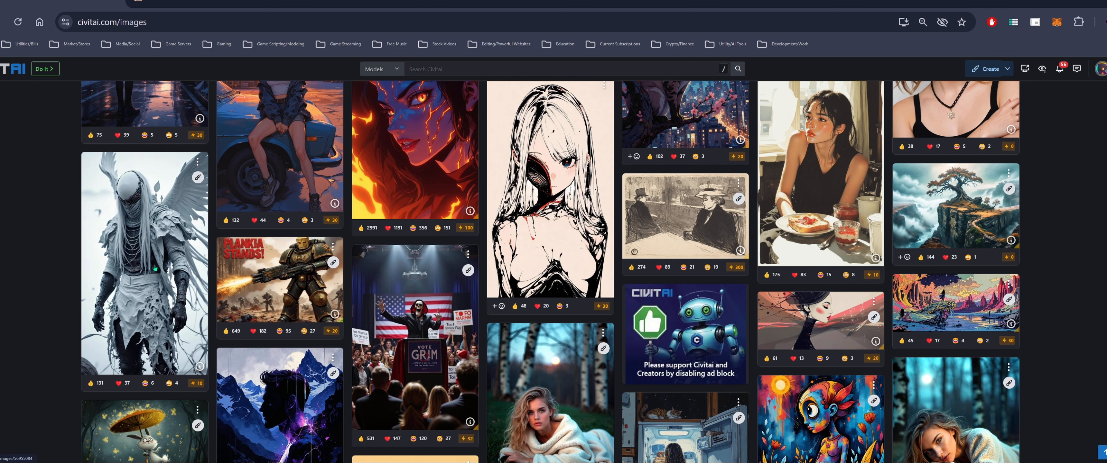
Return to the workflow and follow the blanket woman video generation across the canvas
click(185, 2)
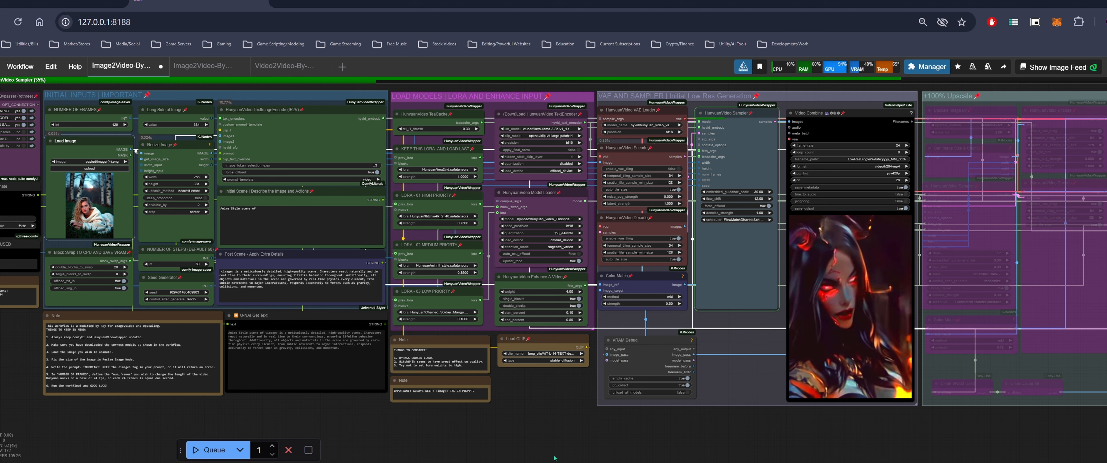
drag(542, 385, 554, 395)
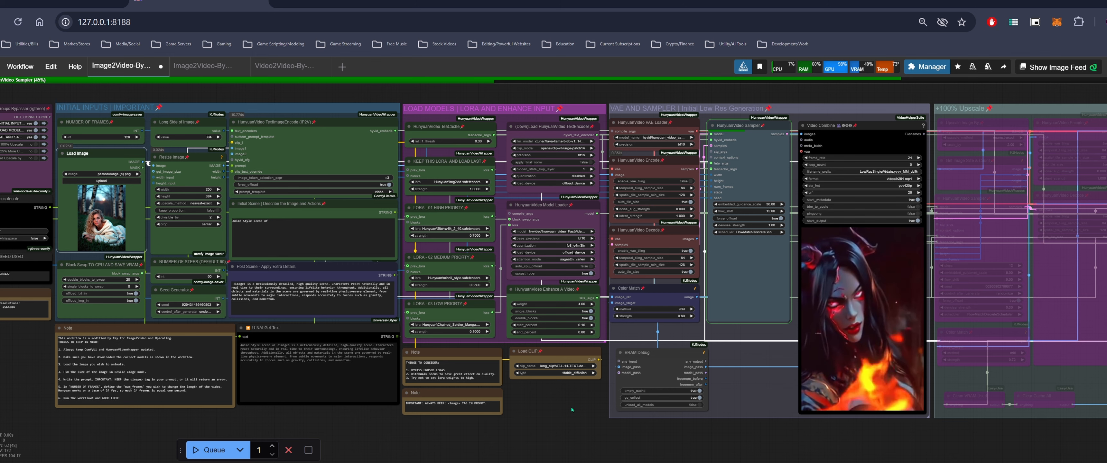
drag(571, 410, 620, 436)
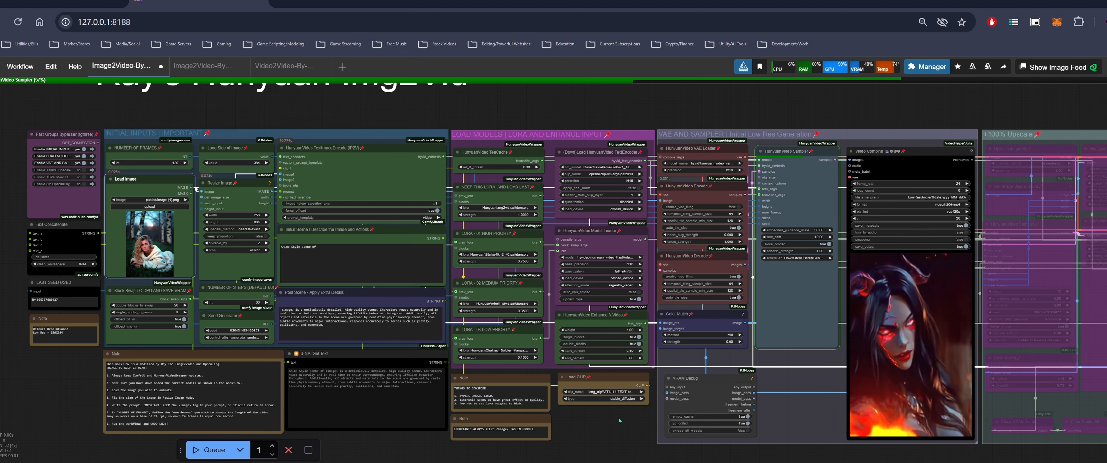
drag(619, 417, 641, 435)
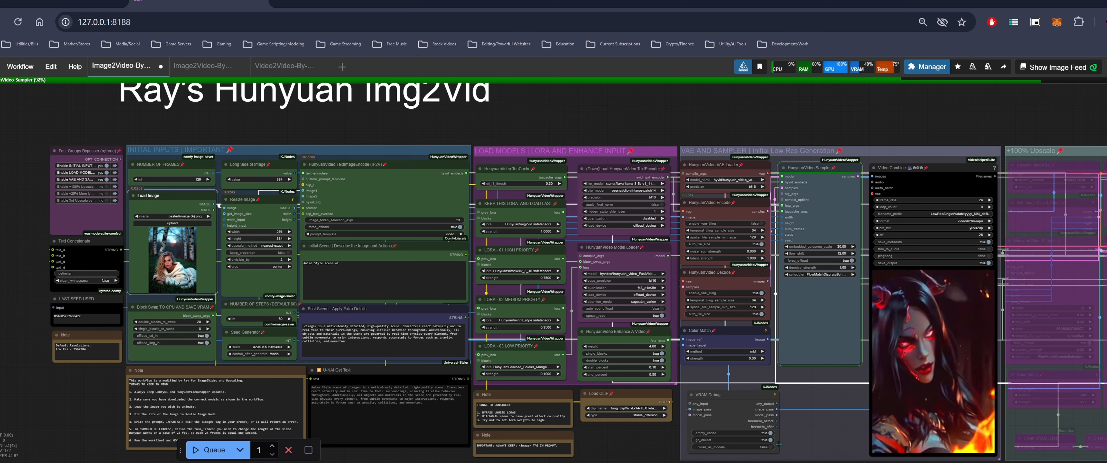
Open Task Manager and check the memory and GPU usage during generation, then close it
right_click(936, 462)
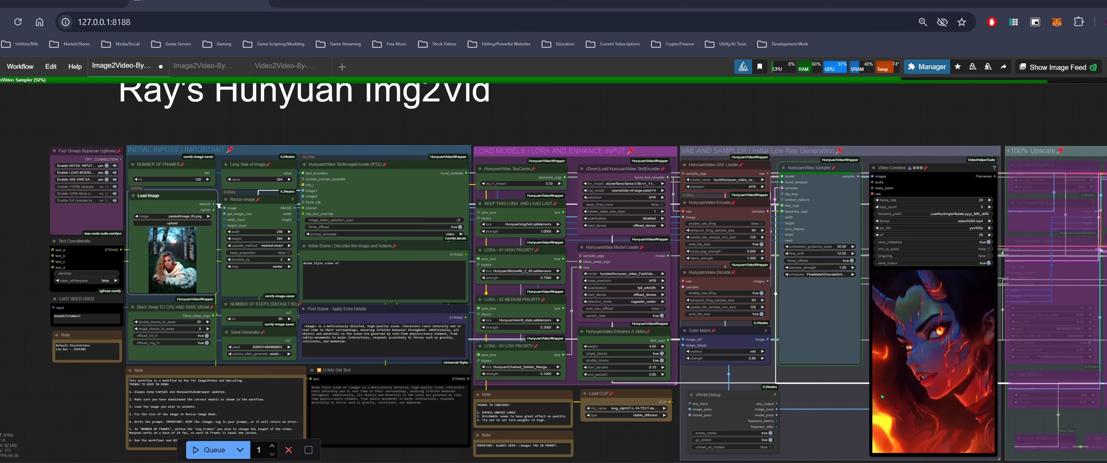
click(936, 439)
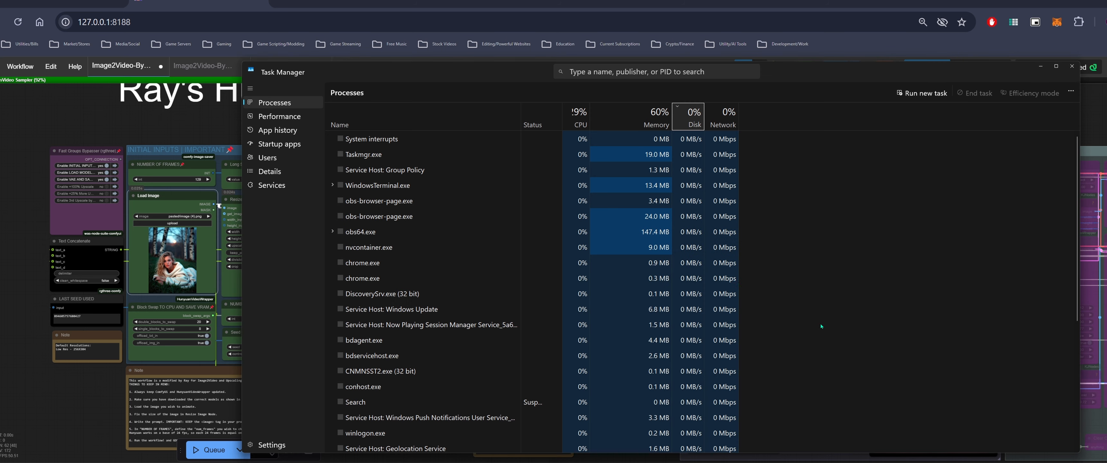
click(280, 116)
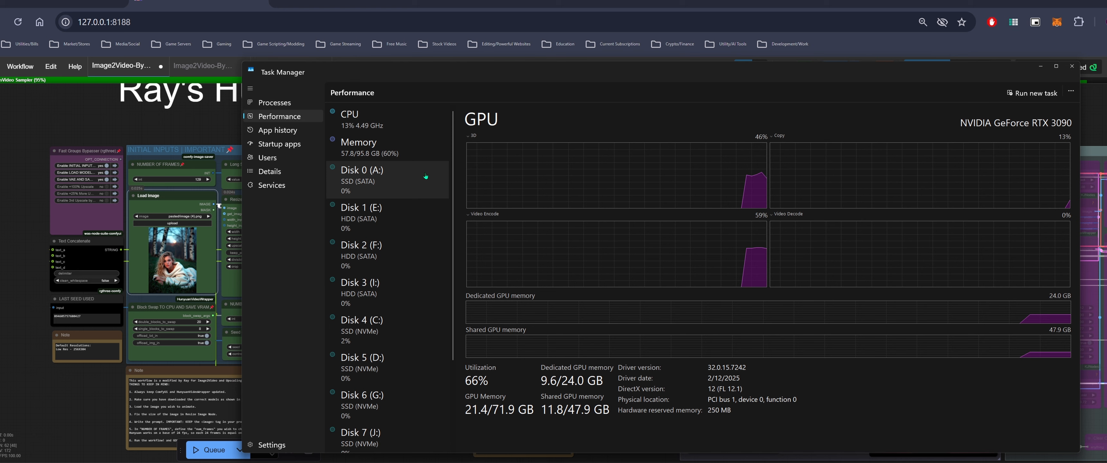
click(393, 153)
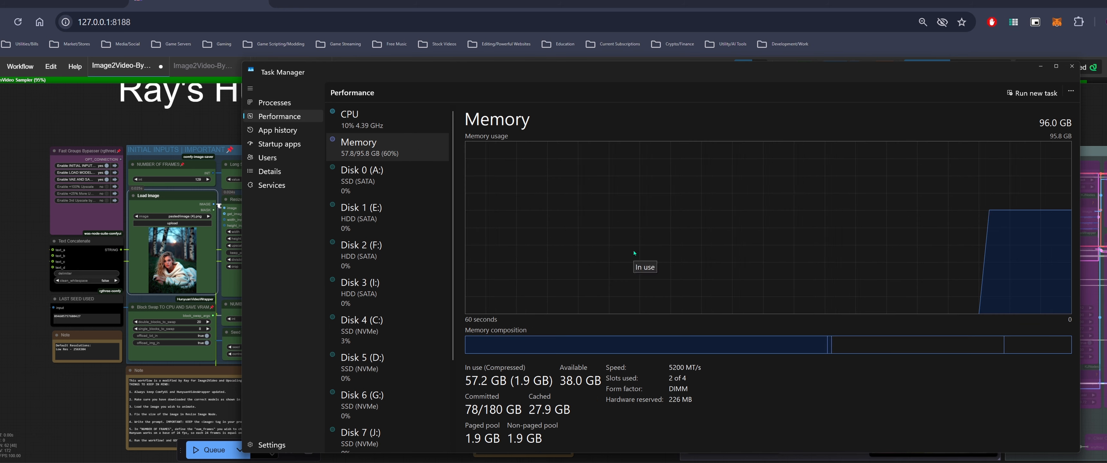
scroll(411, 289, down, 2)
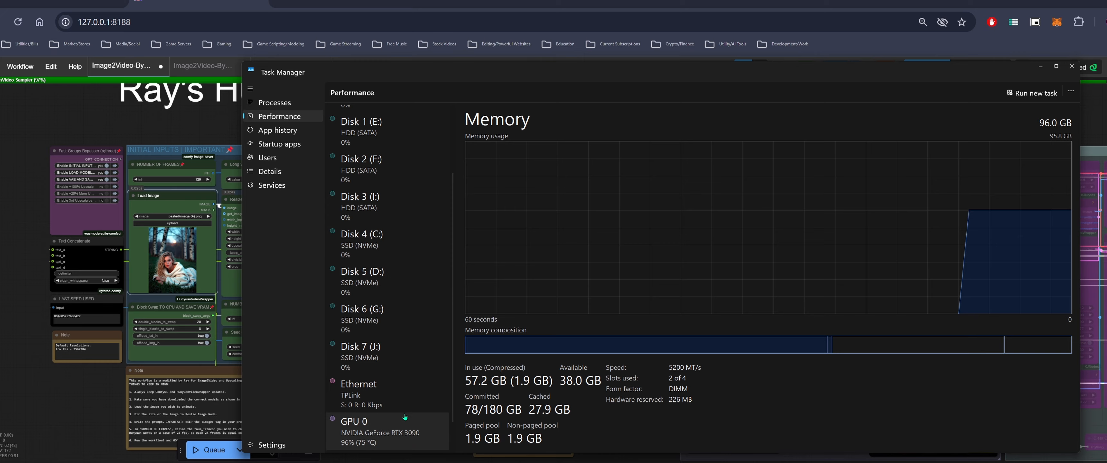
click(413, 424)
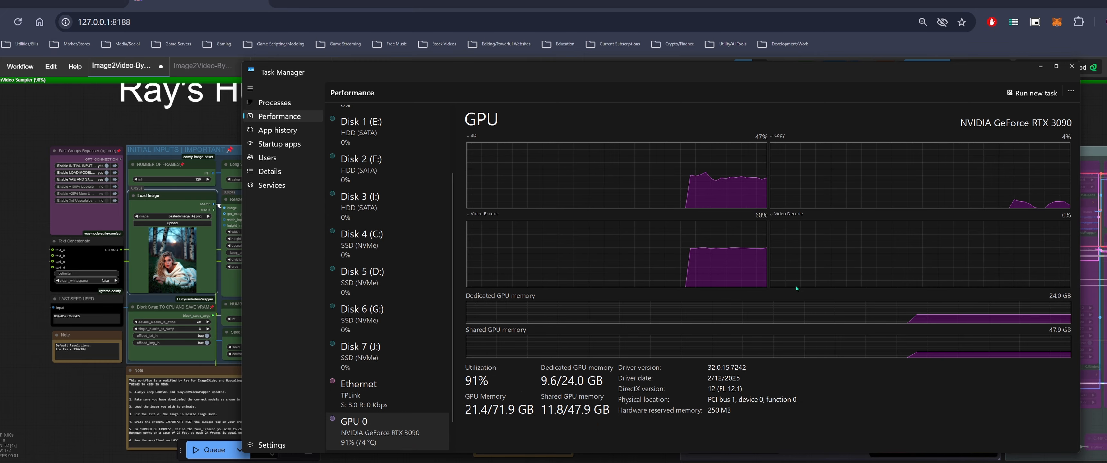
drag(904, 73, 830, 71)
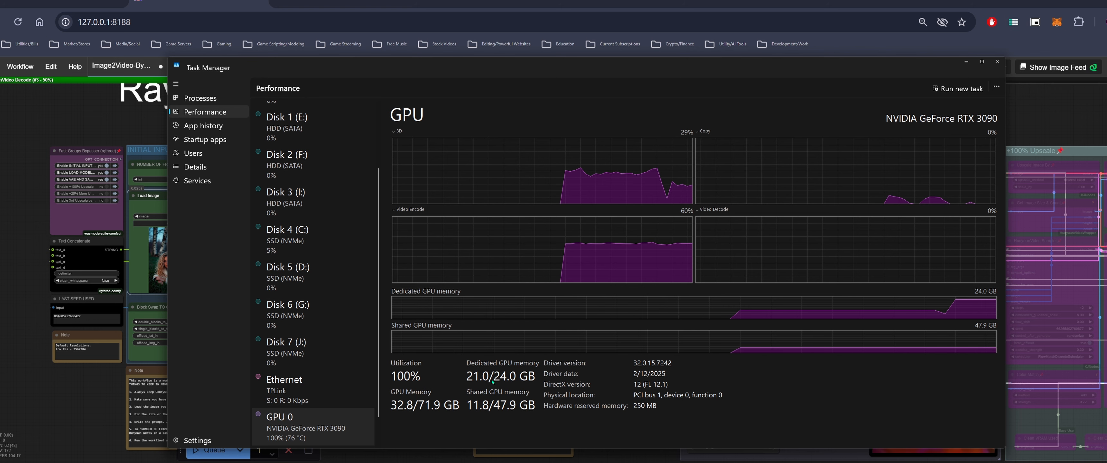
scroll(316, 163, up, 3)
click(311, 148)
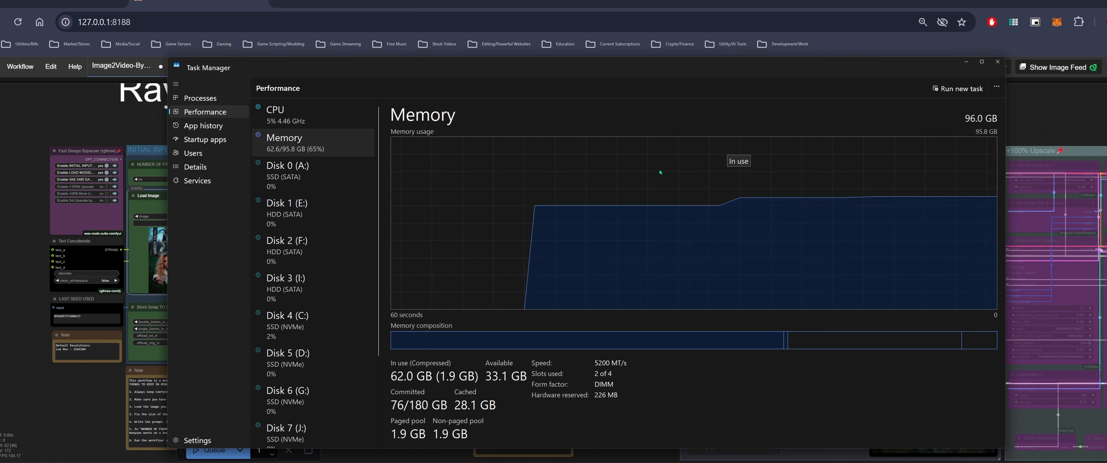
click(997, 64)
Inspect the finished blanket woman video in the Video Combine preview
drag(863, 113, 663, 84)
scroll(663, 85, down, 3)
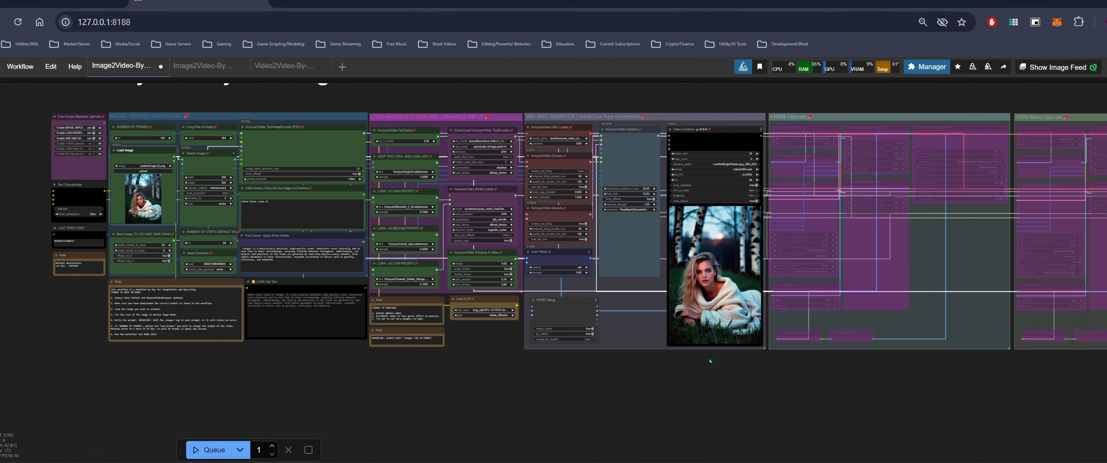
drag(709, 358, 687, 363)
scroll(689, 301, up, 5)
scroll(690, 294, up, 3)
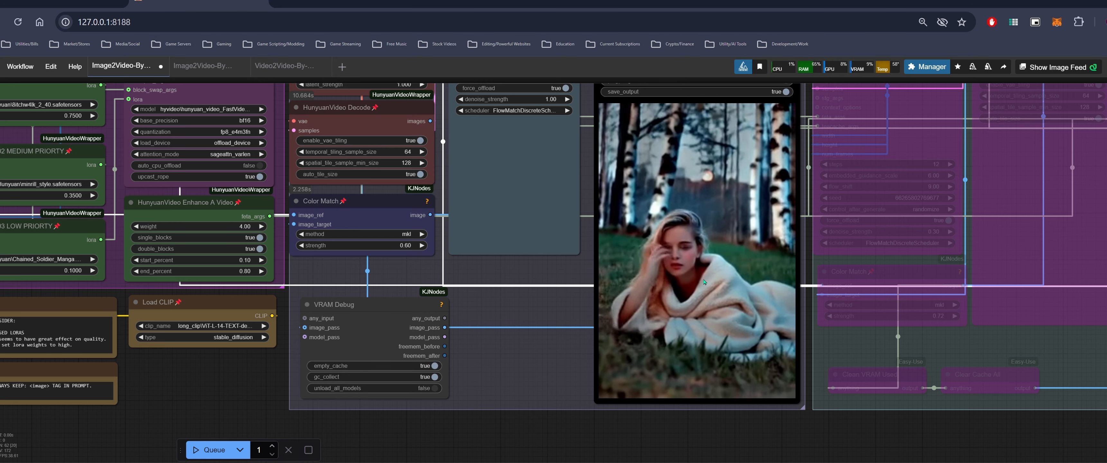
scroll(689, 273, down, 3)
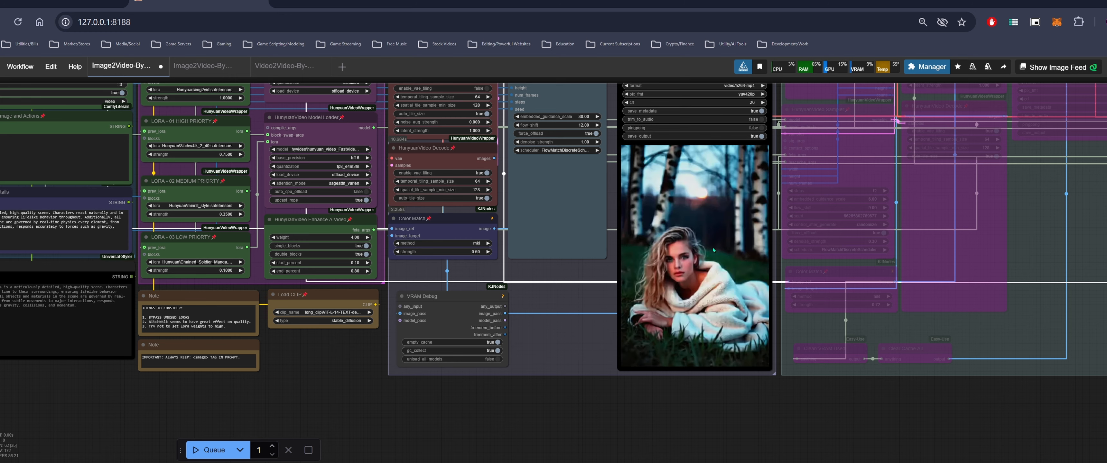
drag(613, 400, 792, 425)
scroll(741, 407, down, 2)
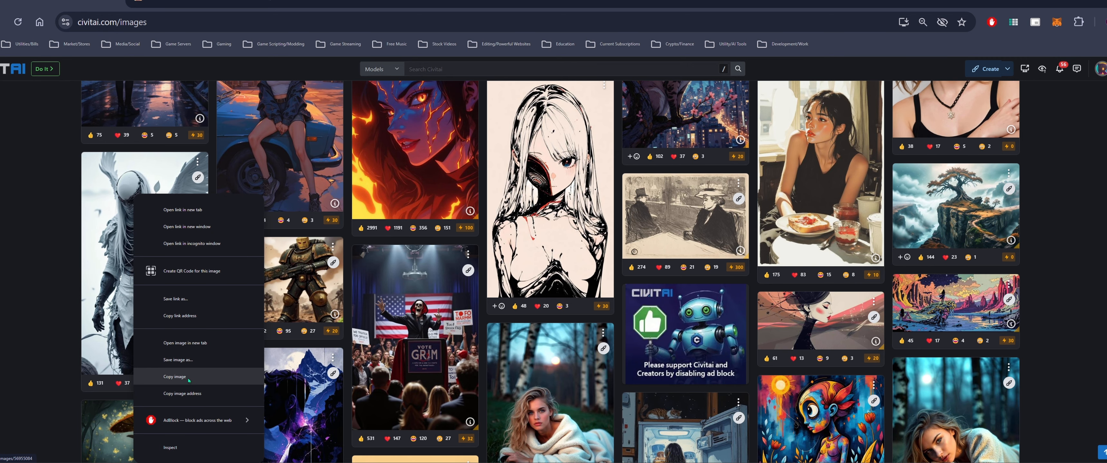
Copy the white winged reaper figure image from Civitai and paste it into the Load Image node
click(196, 377)
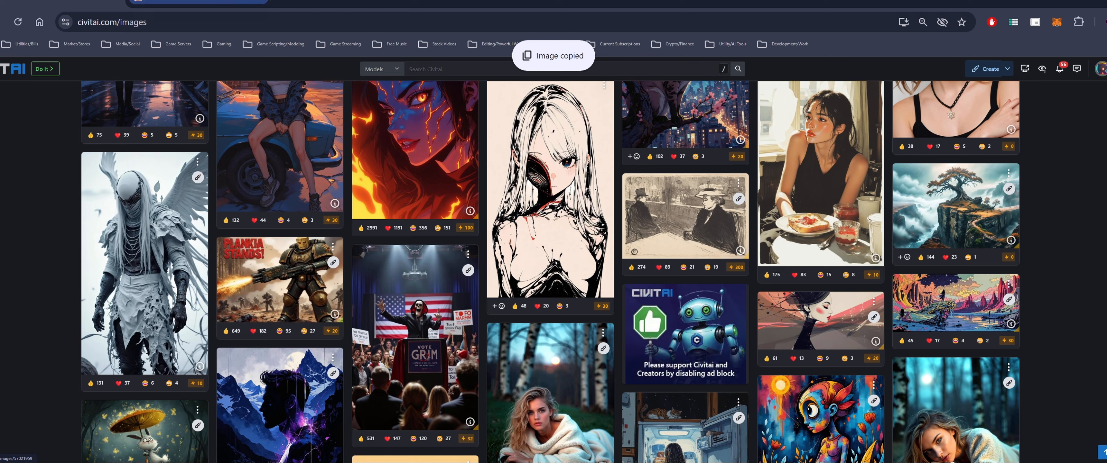
click(199, 2)
drag(142, 86, 302, 99)
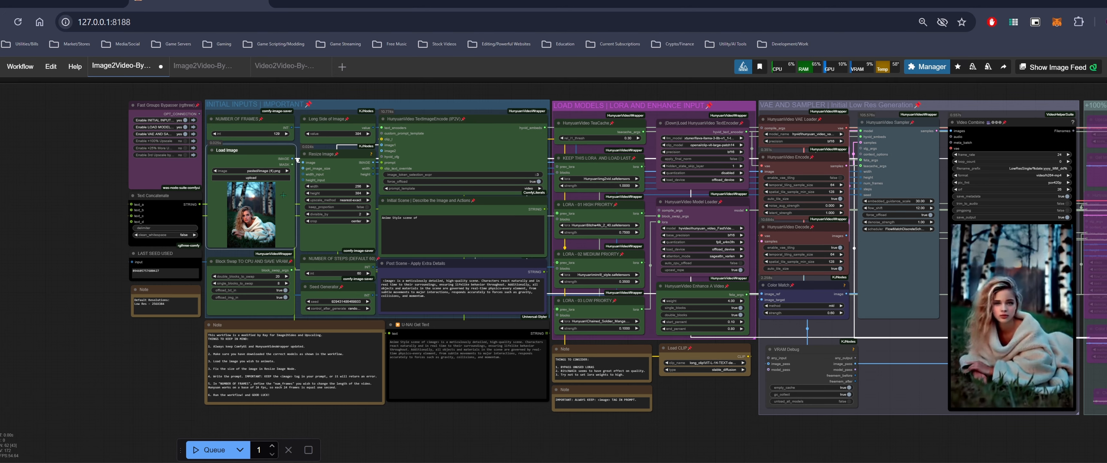
key(ctrl+v)
Queue the workflow to generate the video from the winged reaper image
drag(709, 399, 586, 375)
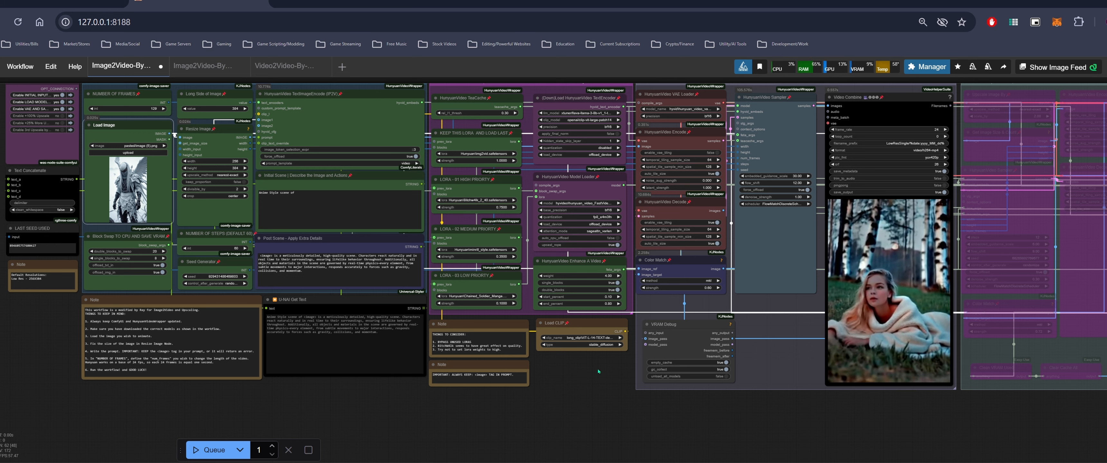
drag(609, 367, 586, 371)
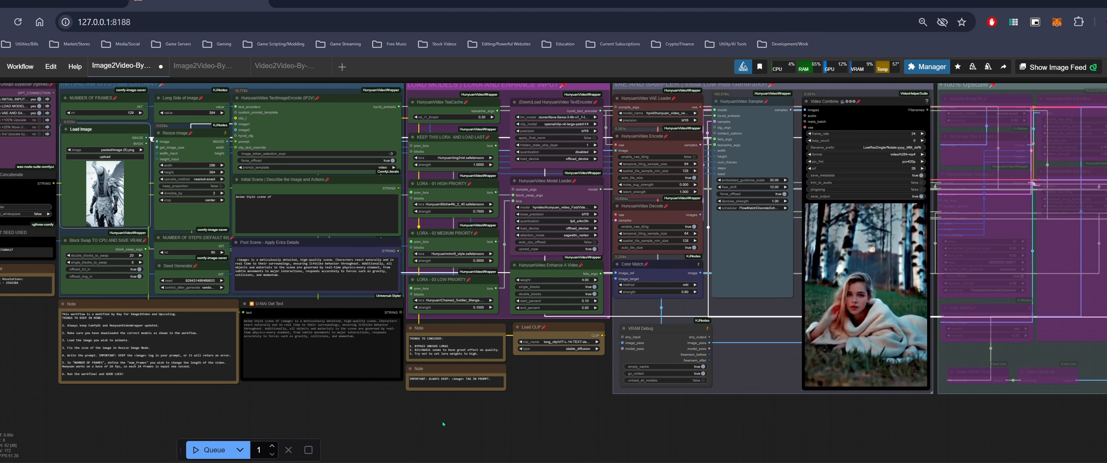
click(218, 452)
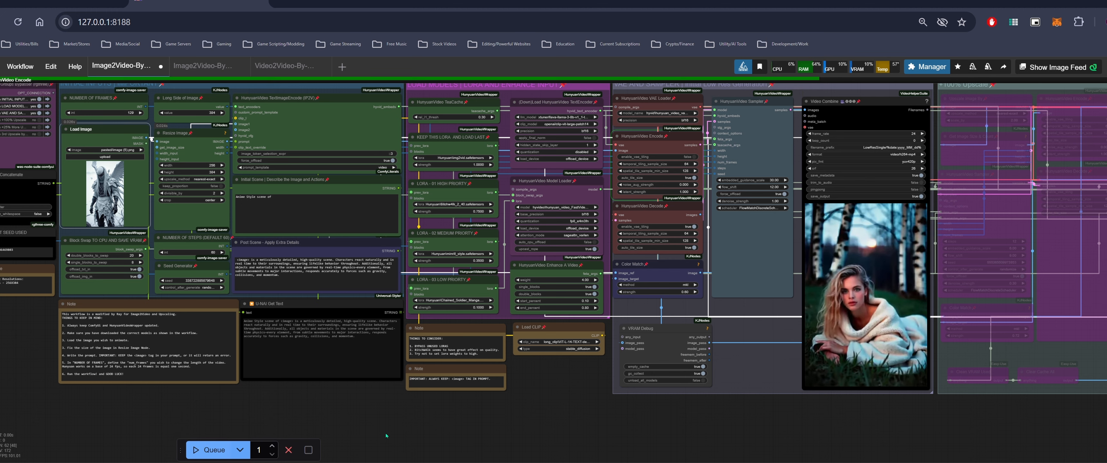
Watch the winged reaper video being generated in the Video Combine preview
drag(559, 387, 535, 404)
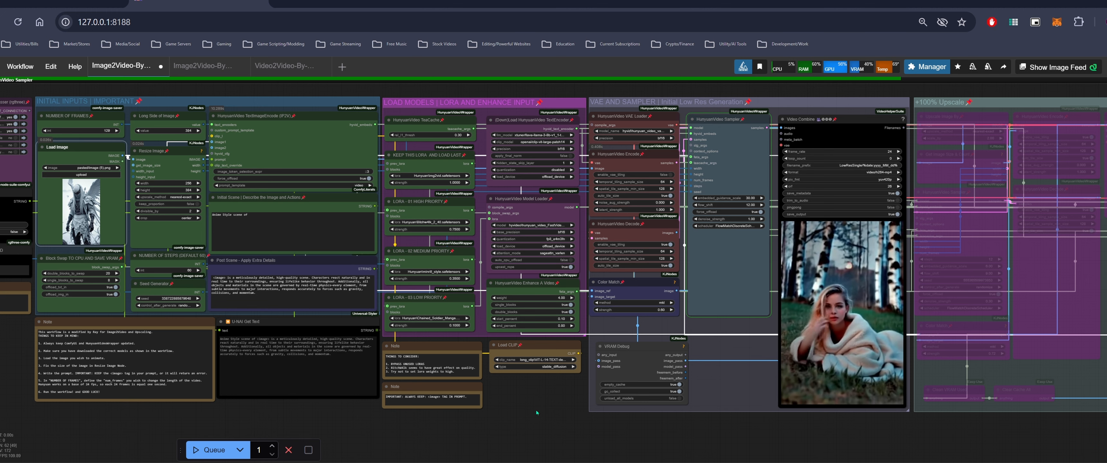
drag(570, 400, 491, 401)
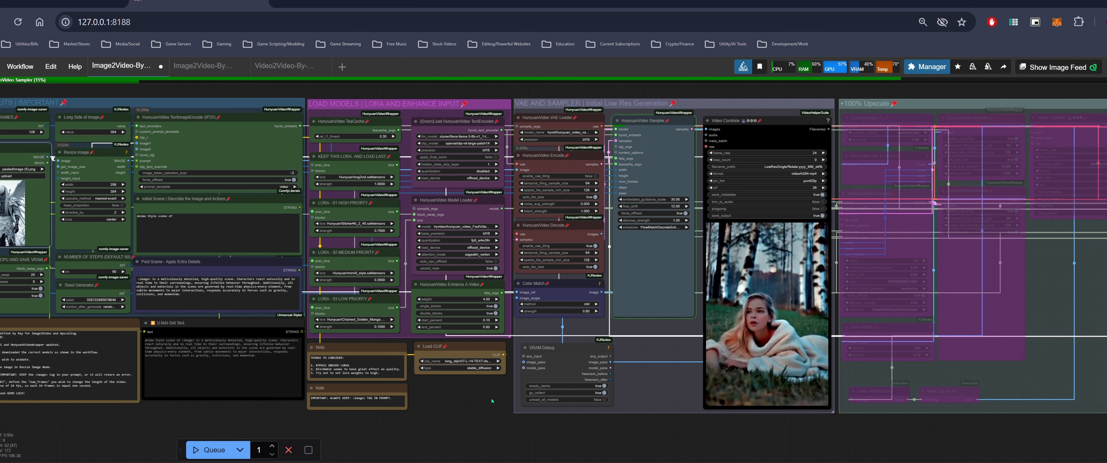
scroll(492, 401, down, 2)
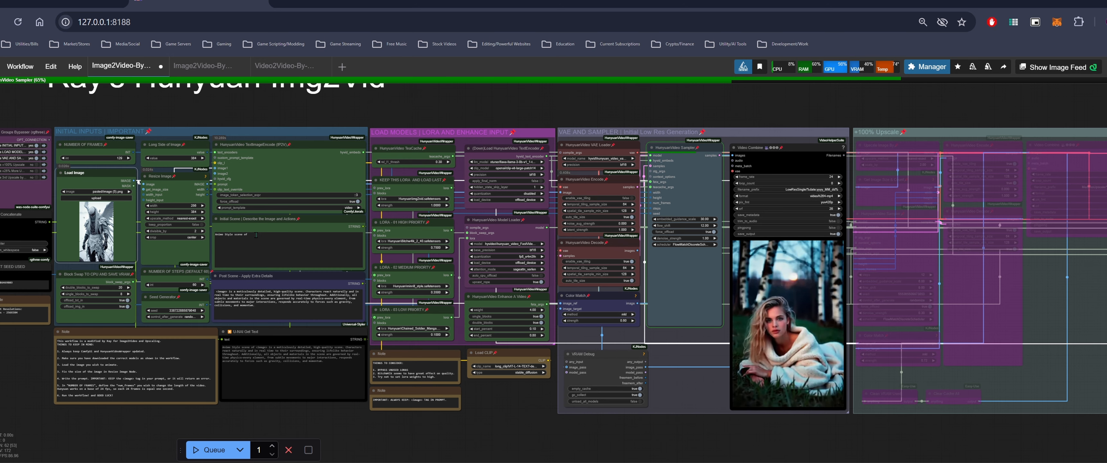
drag(256, 236, 188, 234)
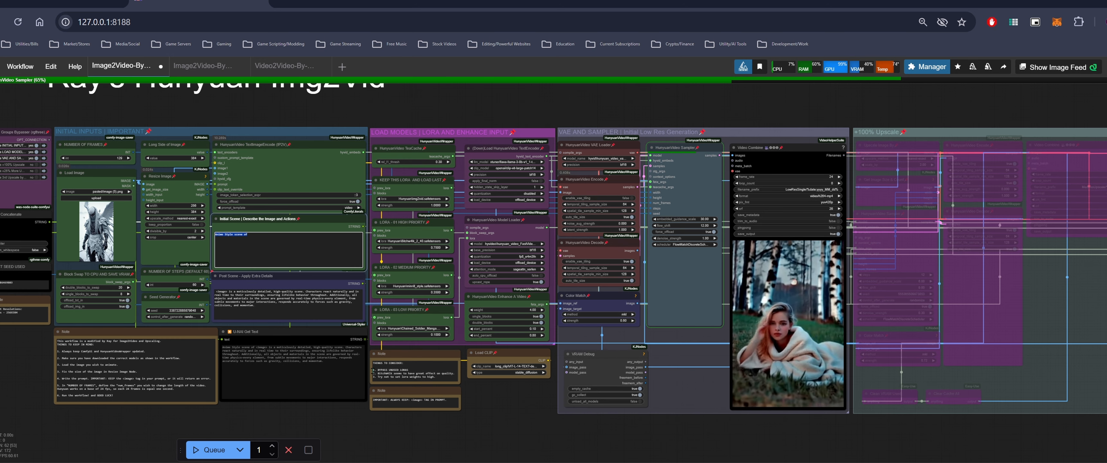
click(327, 302)
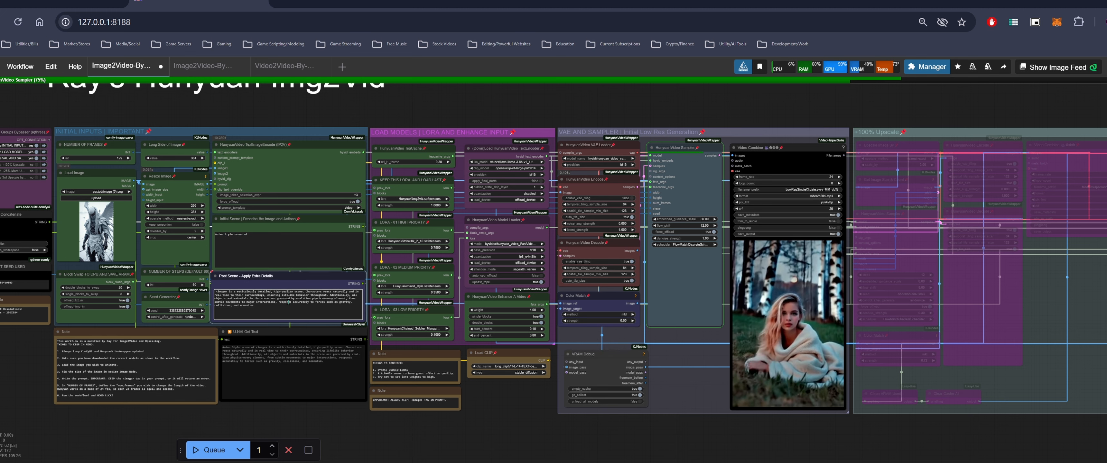
drag(347, 416, 420, 399)
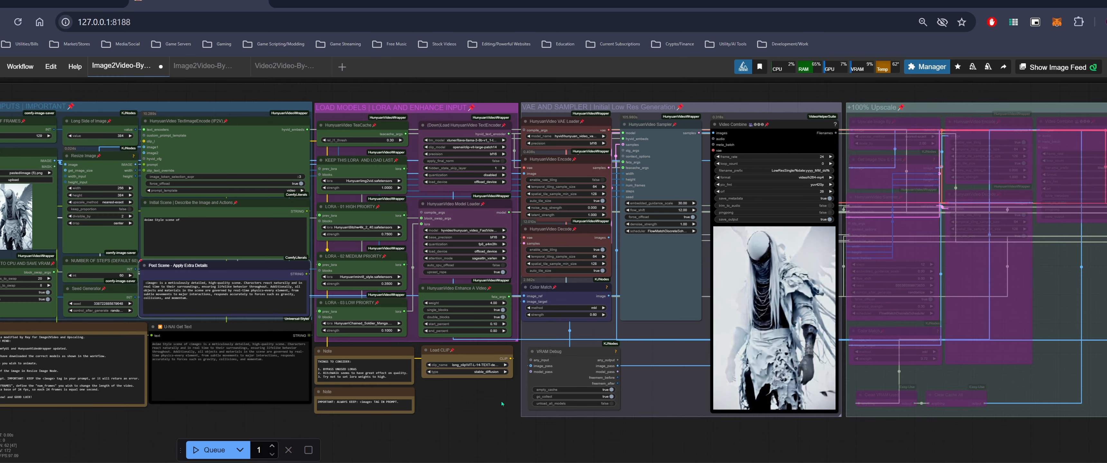
scroll(750, 373, up, 4)
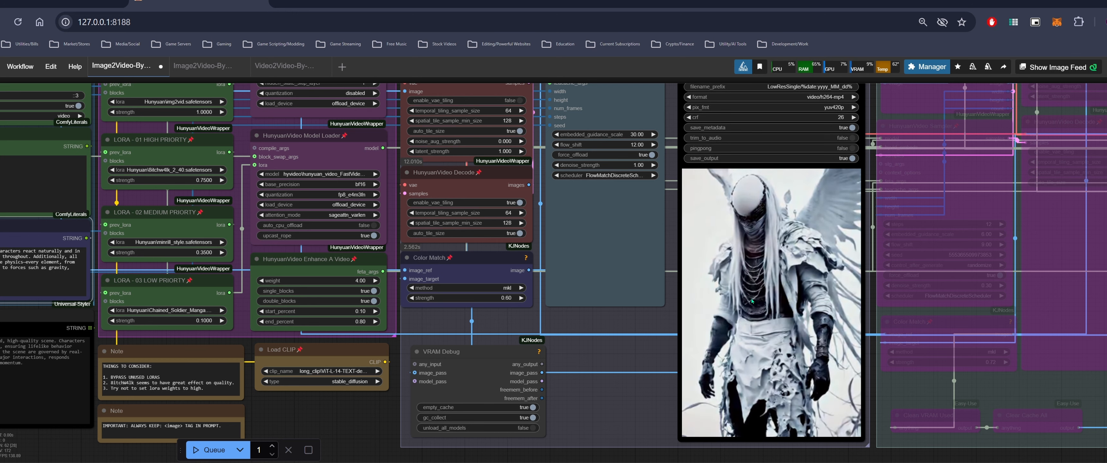
scroll(752, 301, down, 2)
drag(403, 389, 471, 424)
scroll(492, 378, down, 1)
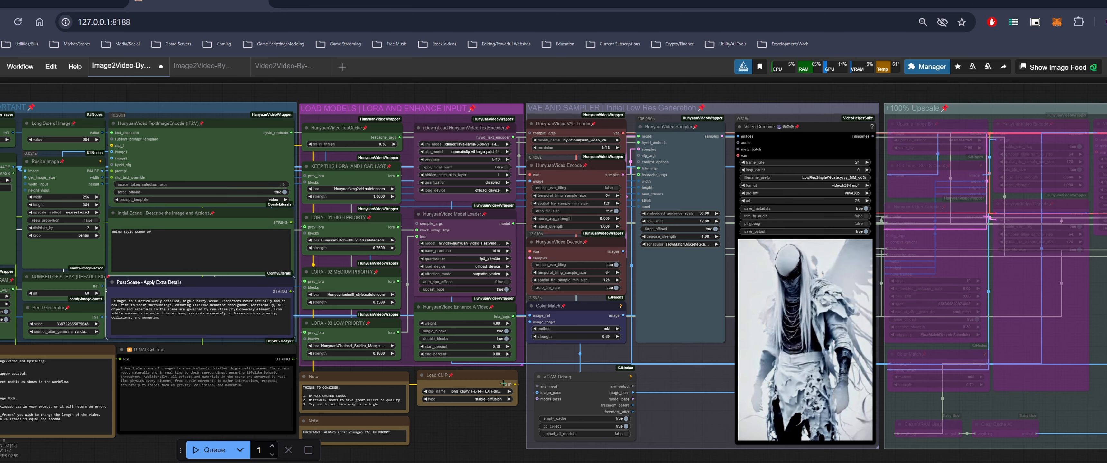
Set the HunyuanVideo Sampler's flow shift to 15
click(677, 221)
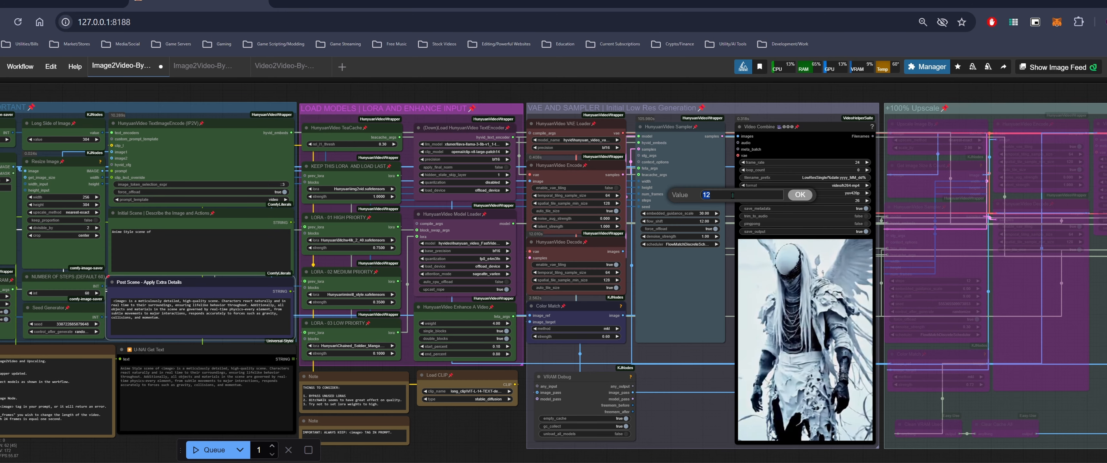
key(BackSpace)
text(5)
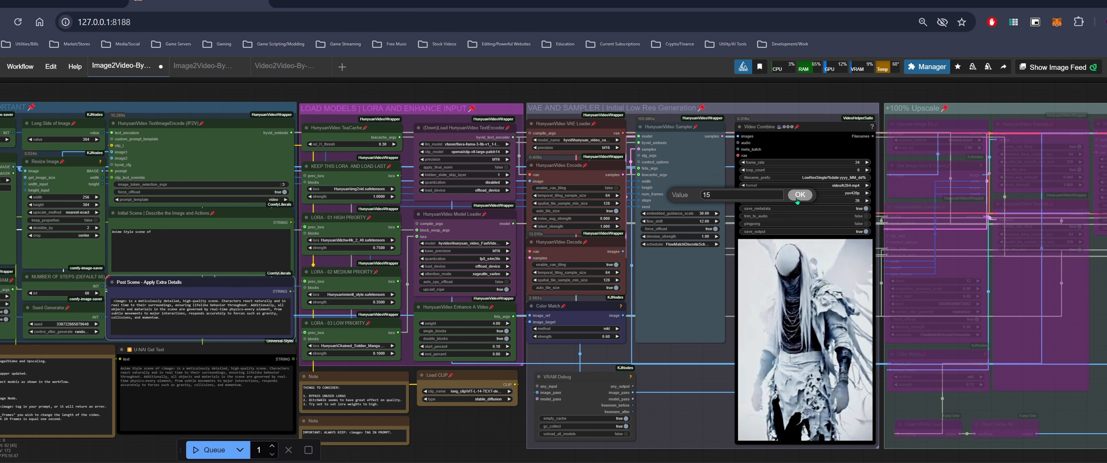
key(Return)
Clear the Initial Scene prompt text and queue the workflow
drag(493, 429, 649, 391)
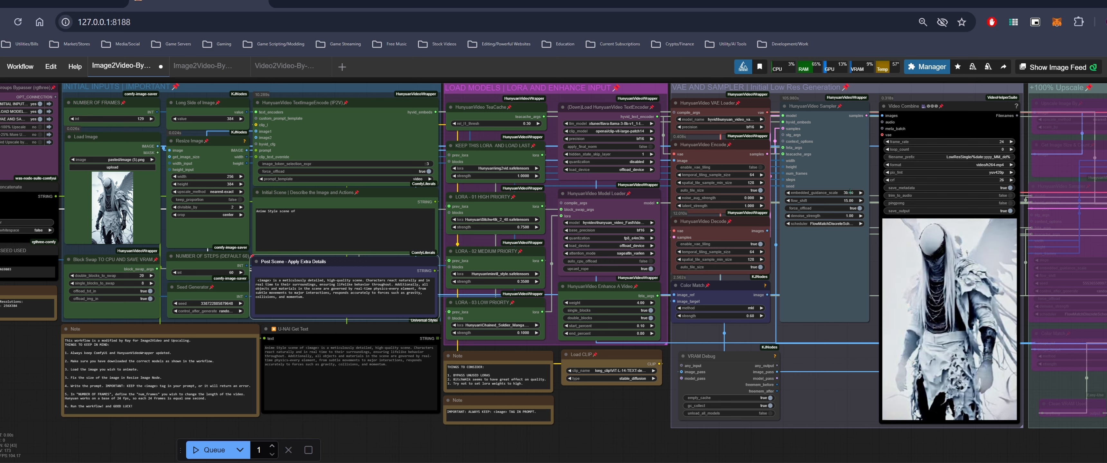
click(339, 220)
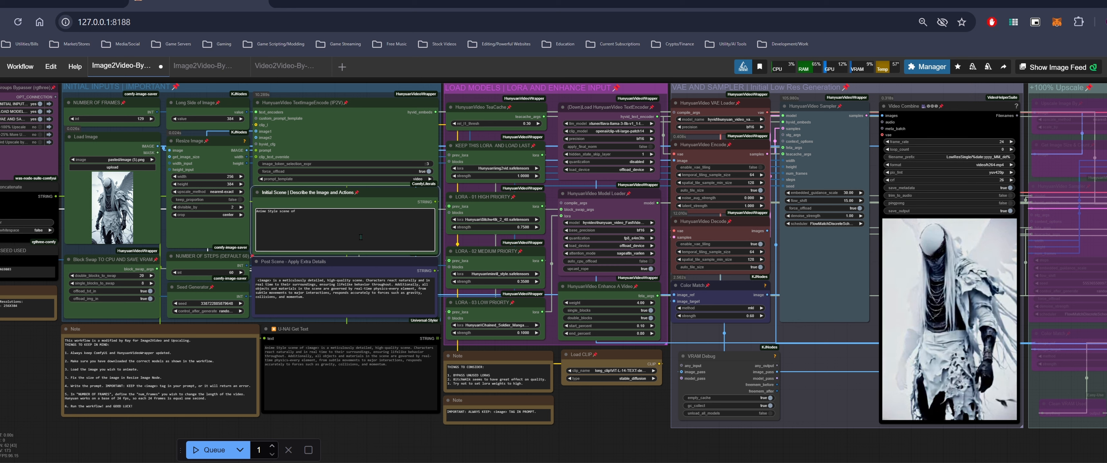
key(ctrl+a)
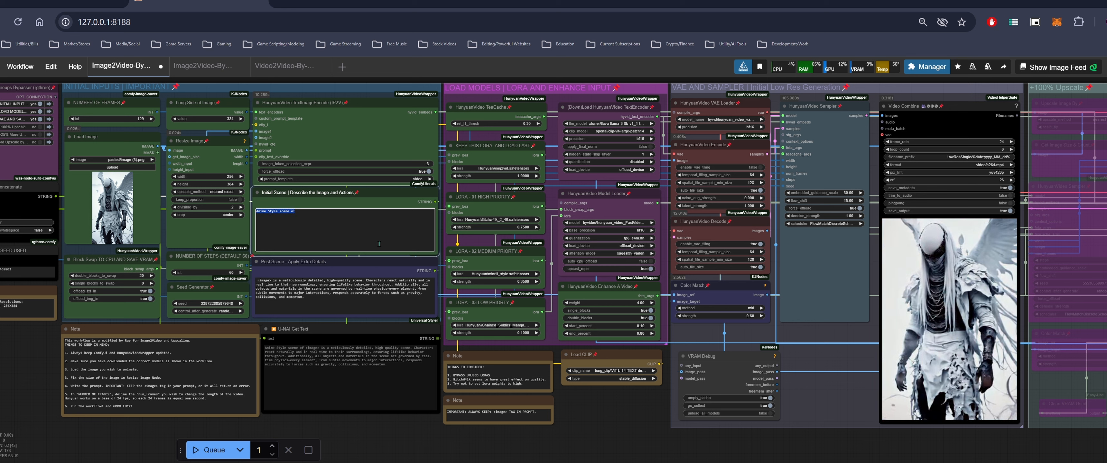
key(BackSpace)
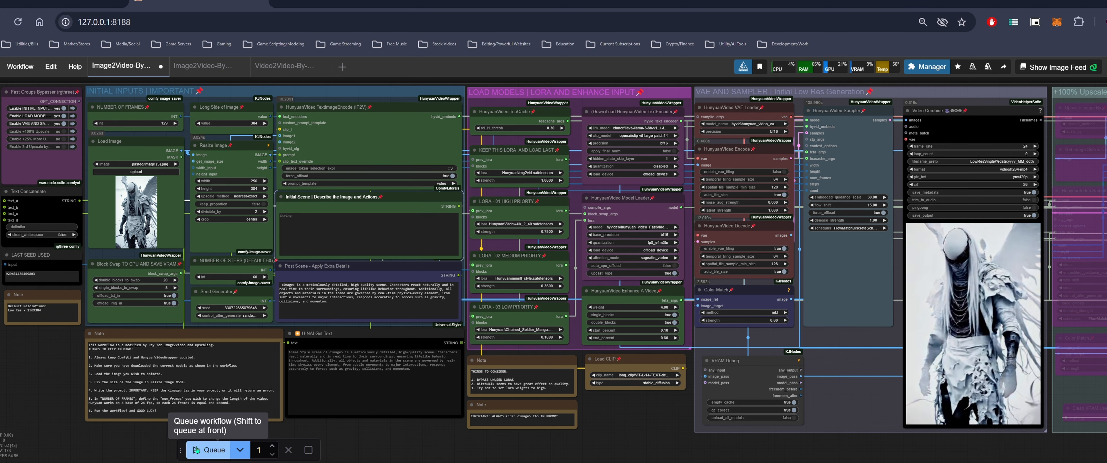
click(195, 450)
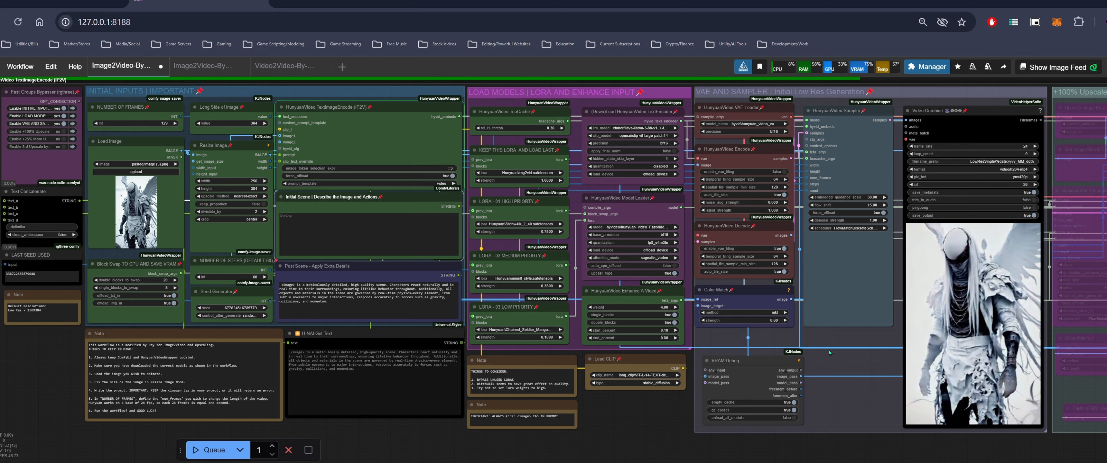
Watch the winged reaper video being generated with flow shift 15 in the Video Combine preview
scroll(830, 353, up, 4)
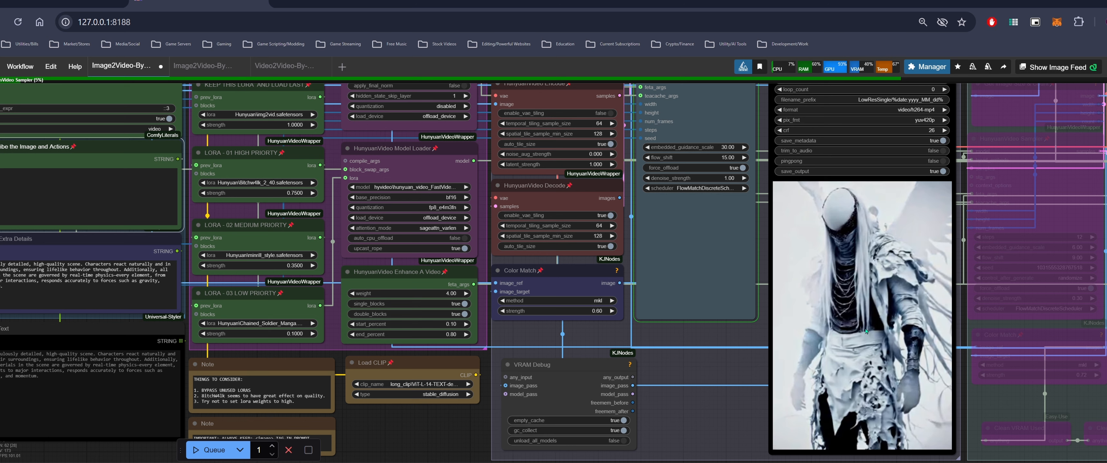
scroll(849, 341, down, 1)
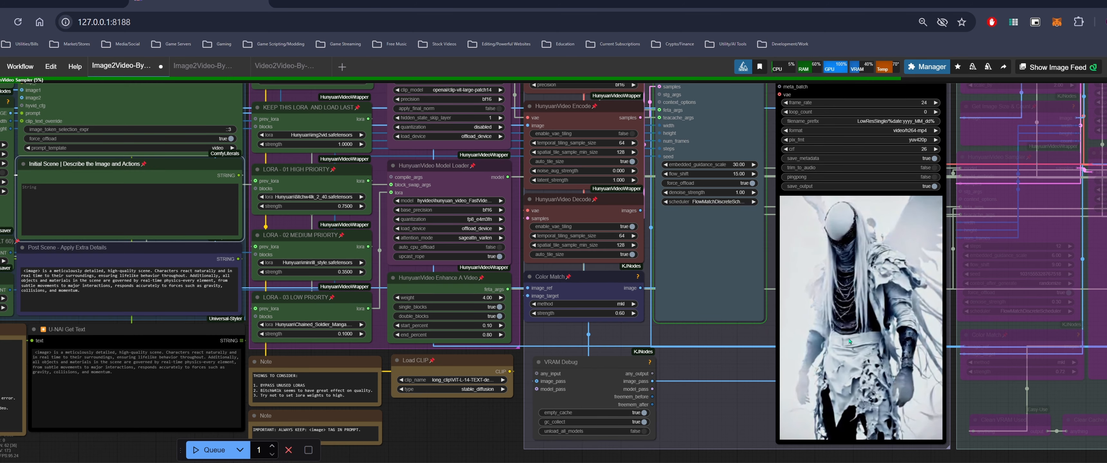
scroll(849, 342, down, 2)
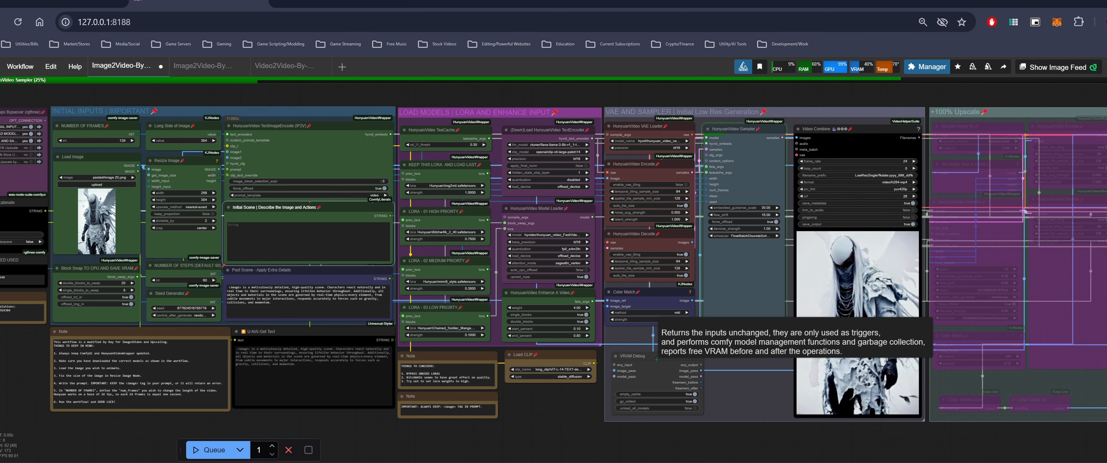
drag(651, 392, 584, 408)
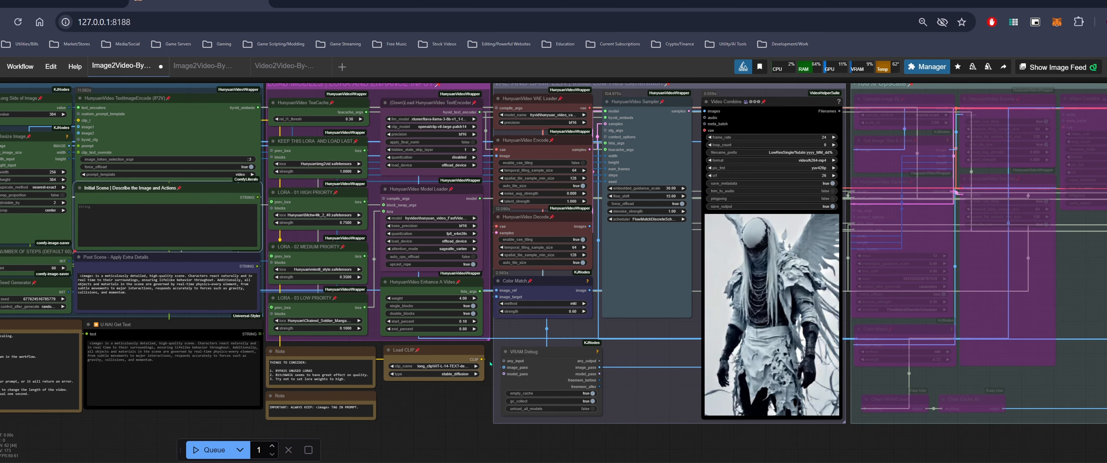
drag(436, 406, 392, 403)
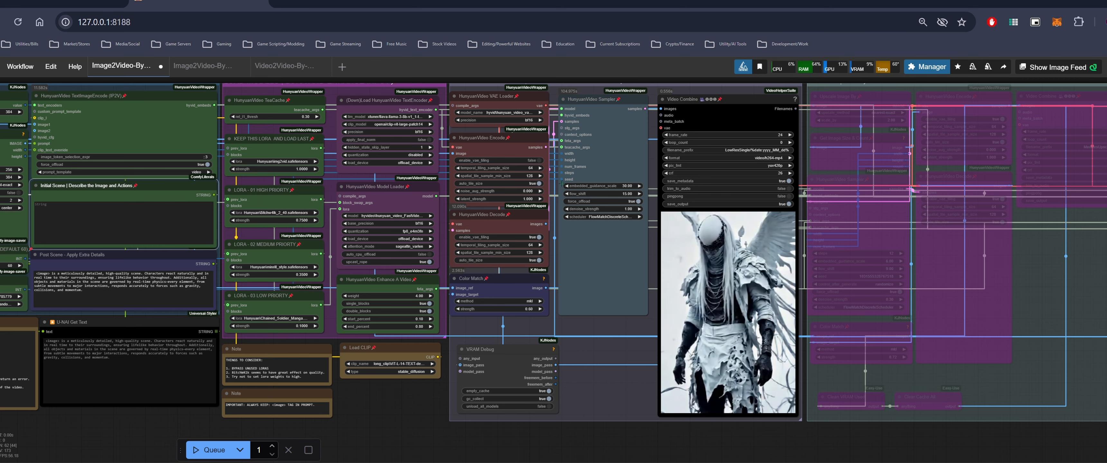
Set the sampler's flow shift to 12 and queue the workflow again
click(568, 194)
click(568, 194)
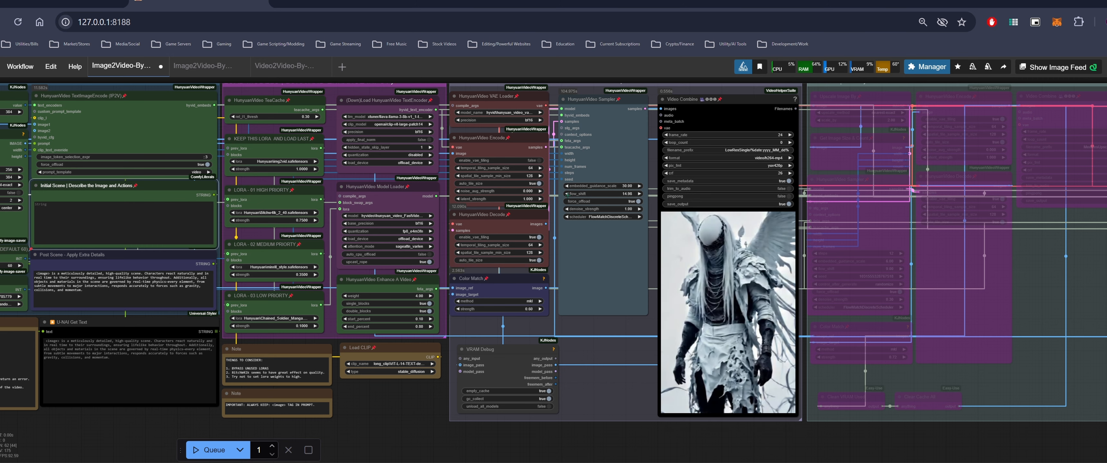
click(628, 194)
text(12)
key(Return)
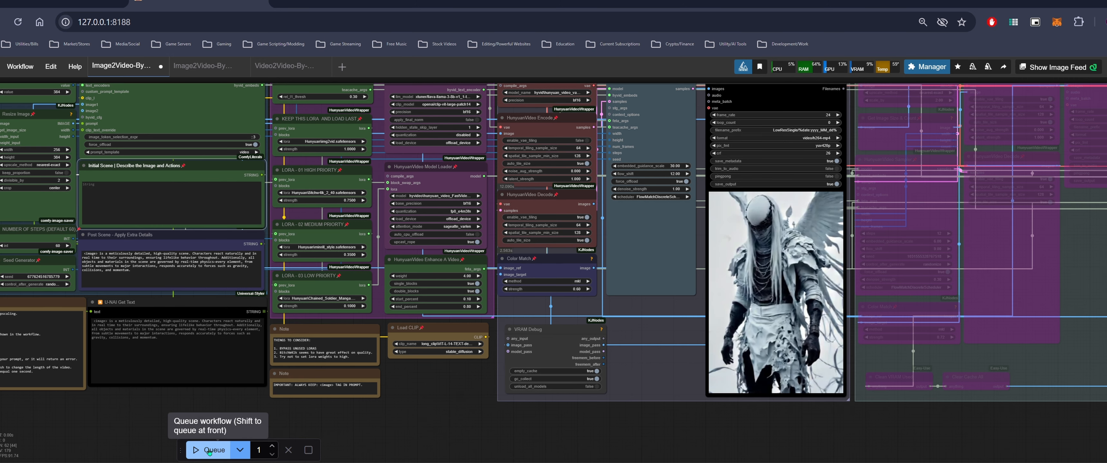
click(212, 450)
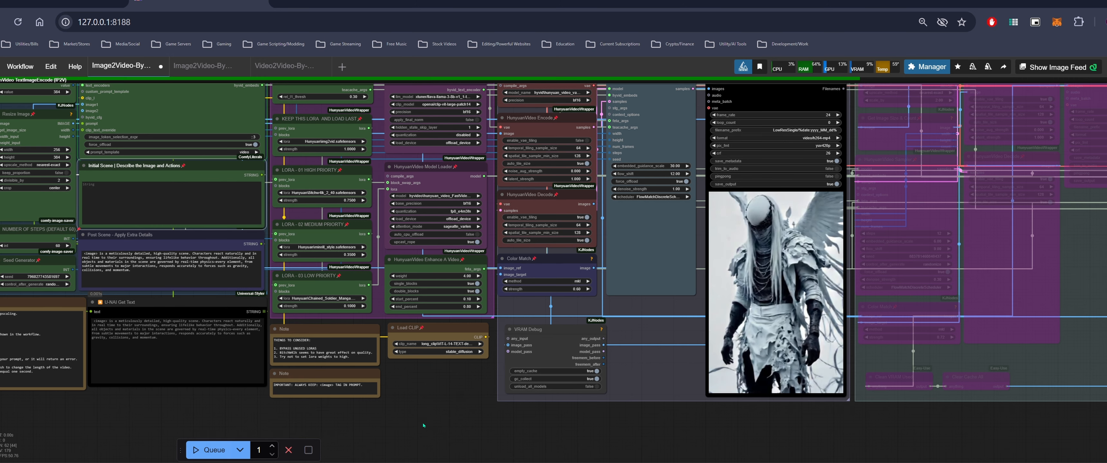
scroll(460, 395, down, 5)
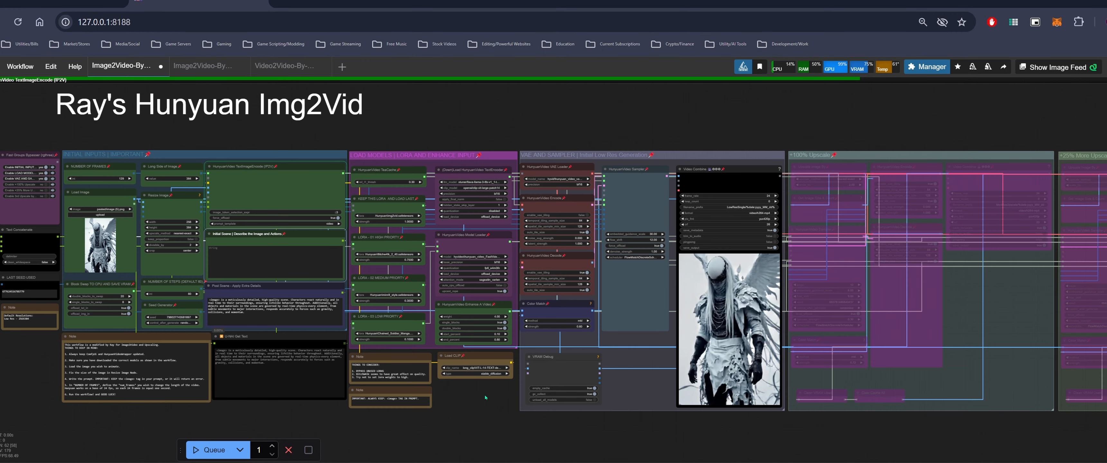
scroll(485, 397, up, 3)
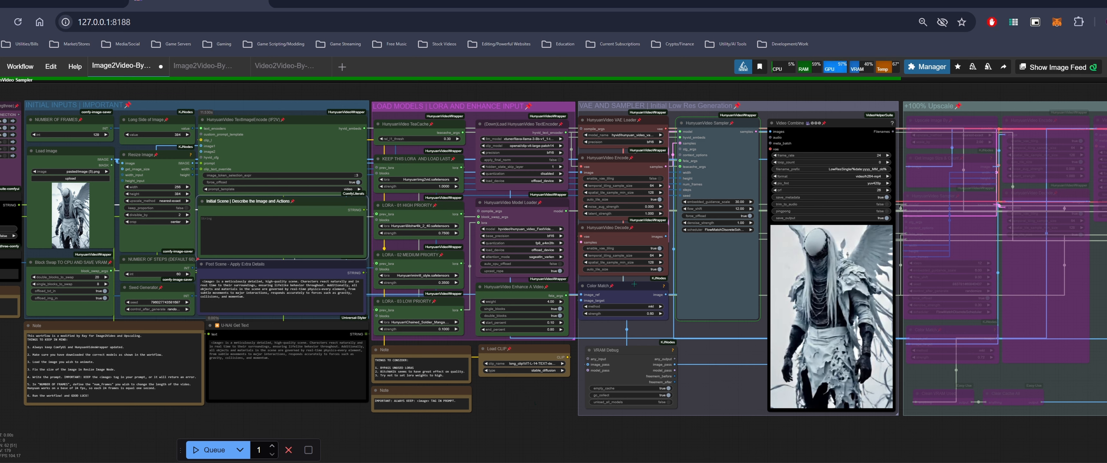
Describe the initial scene as 'Angel character with wings is doing an idle pose in the' and queue the workflow
click(293, 247)
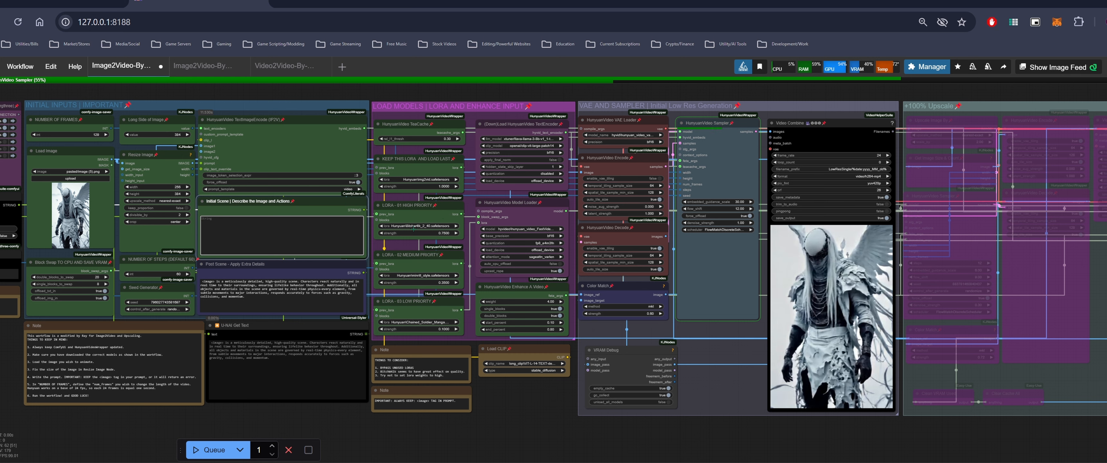
drag(514, 389, 611, 377)
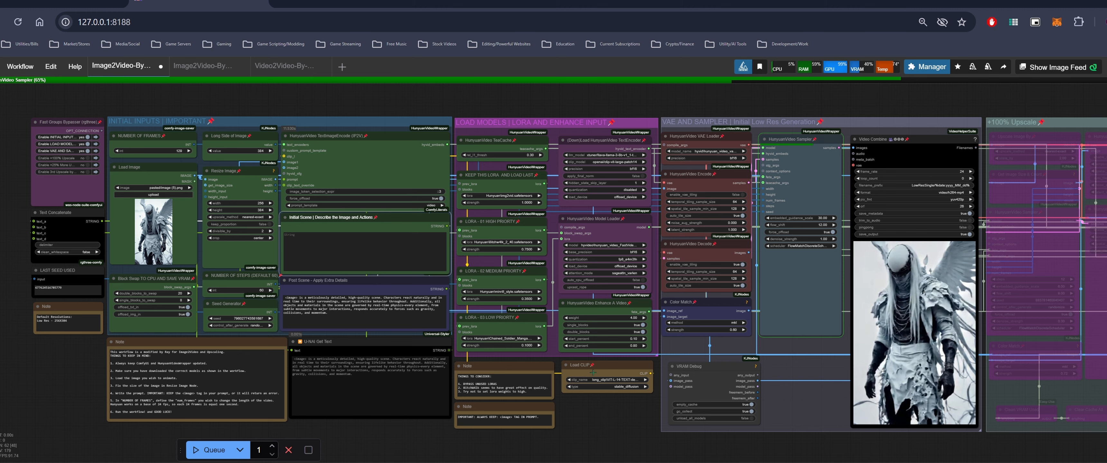
drag(642, 437, 584, 417)
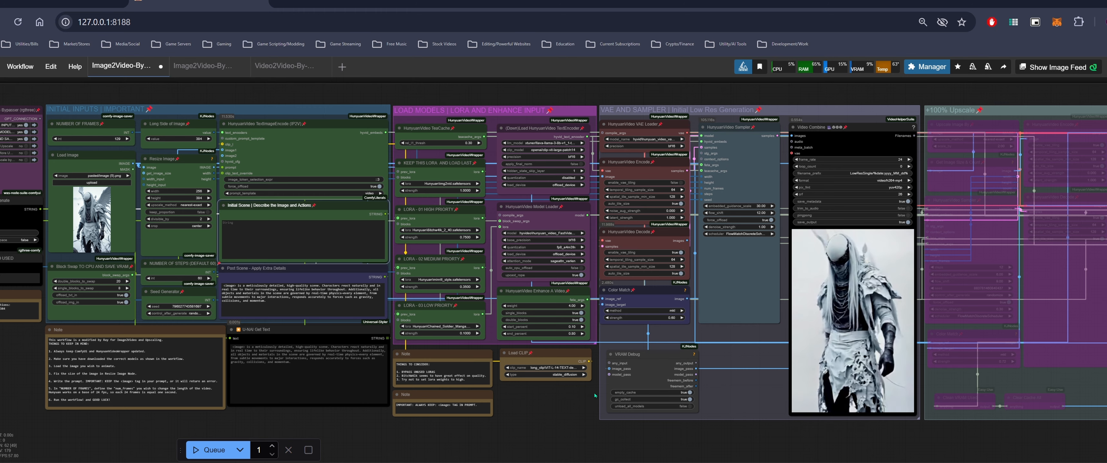
drag(554, 400, 481, 389)
scroll(792, 329, up, 5)
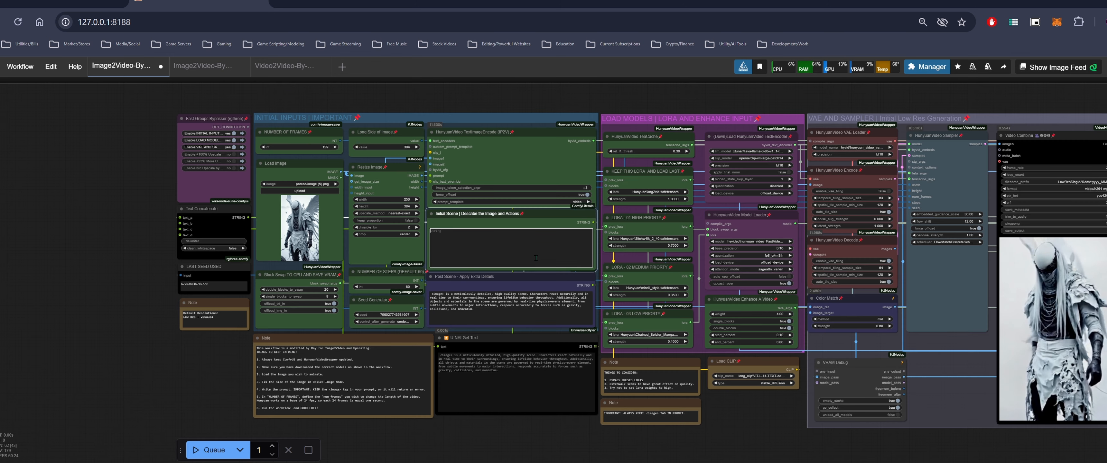
text(Angel)
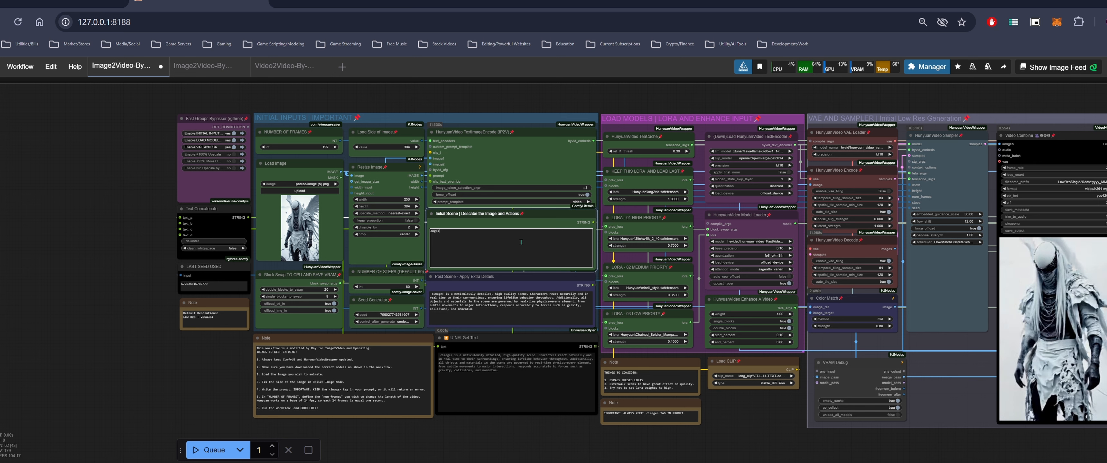
text( characer with wings in doing)
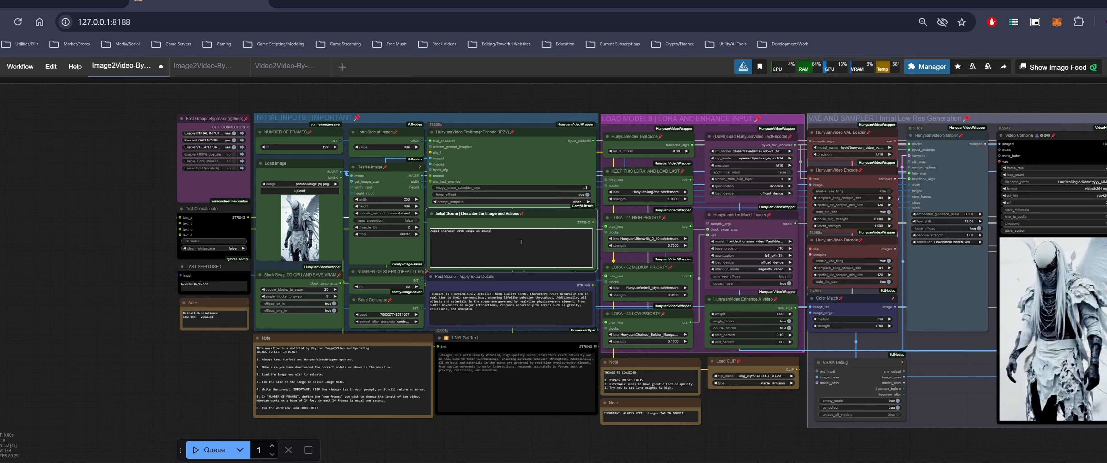
text(an idle pose in the)
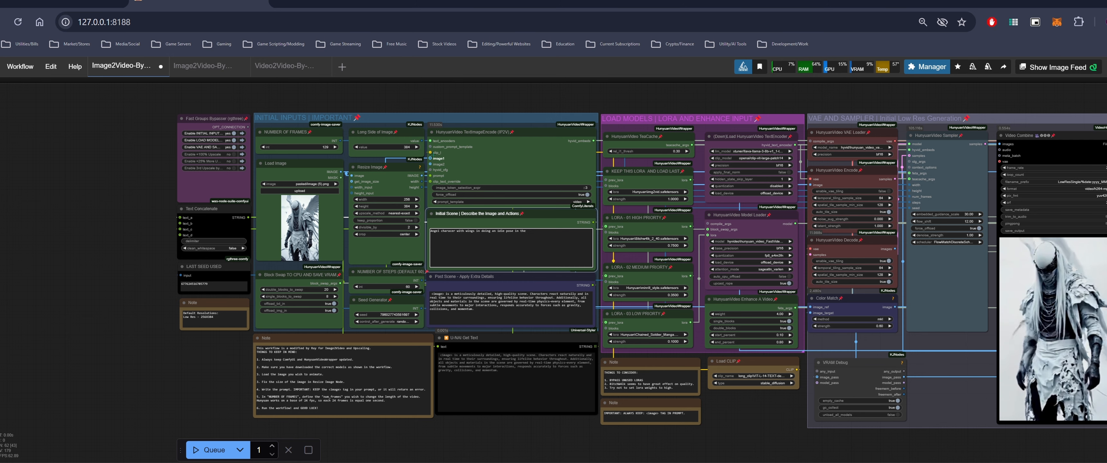
drag(787, 408, 669, 416)
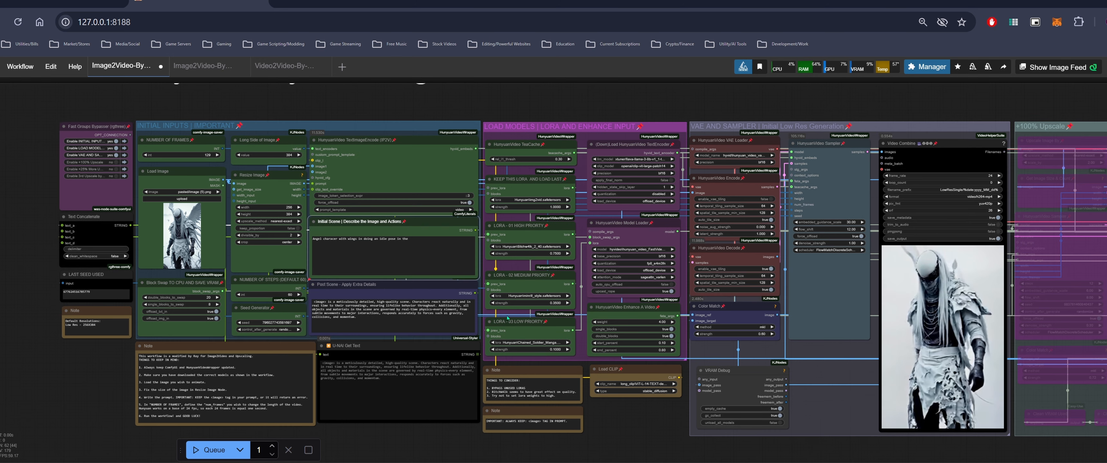
drag(419, 241, 312, 239)
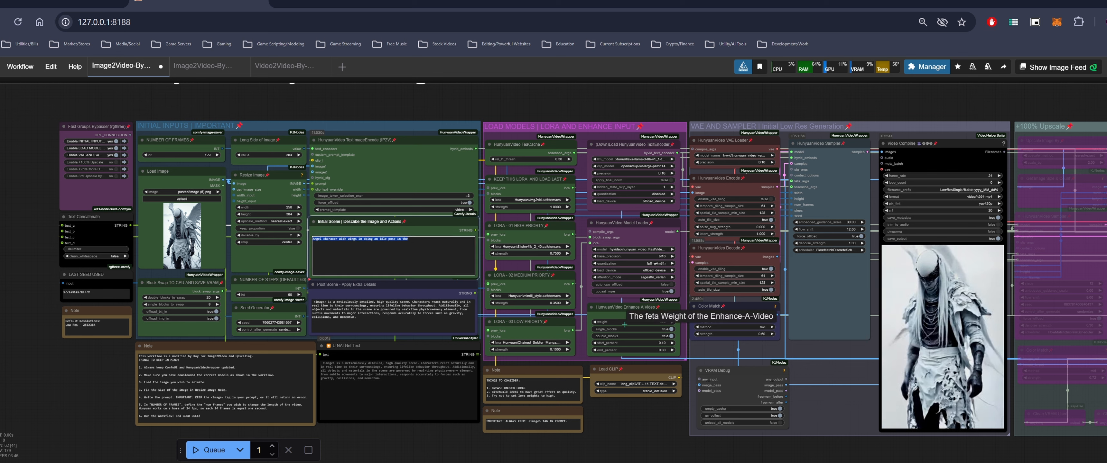
click(336, 305)
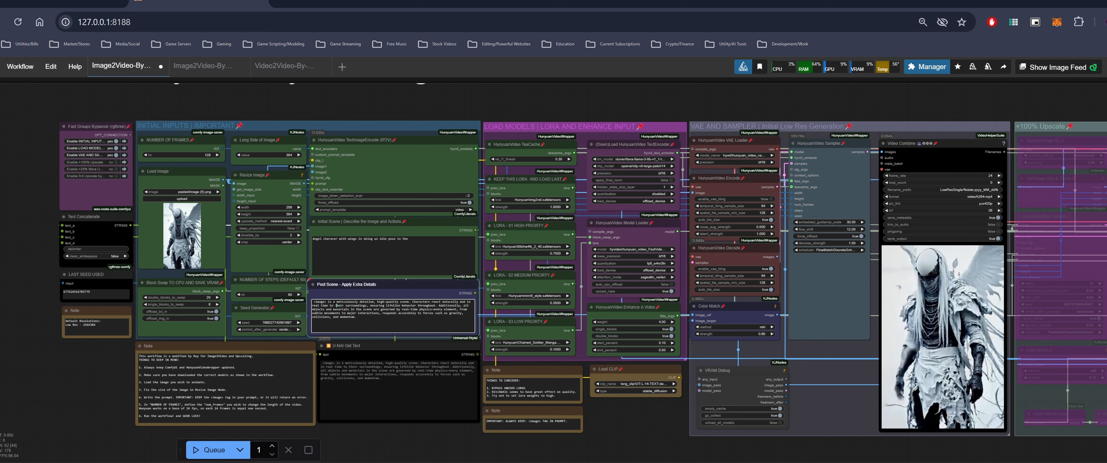
key(ctrl+Return)
Watch the angel idle pose video being generated in the Video Combine preview
drag(659, 421, 522, 418)
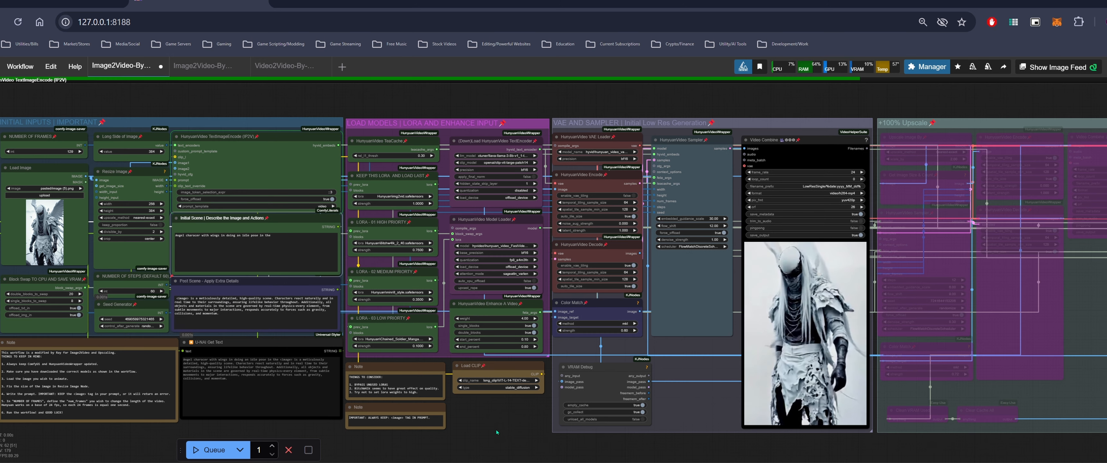
click(196, 236)
text(t)
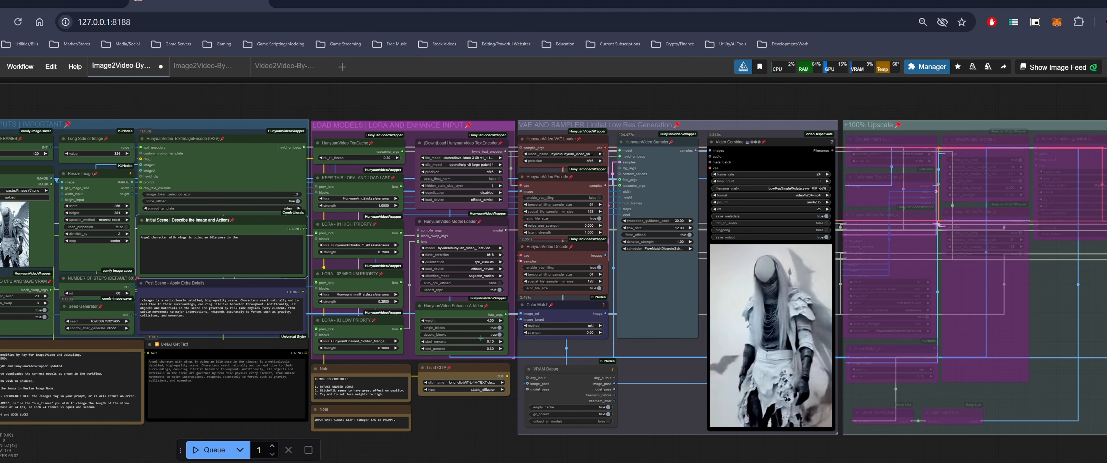
scroll(513, 385, up, 1)
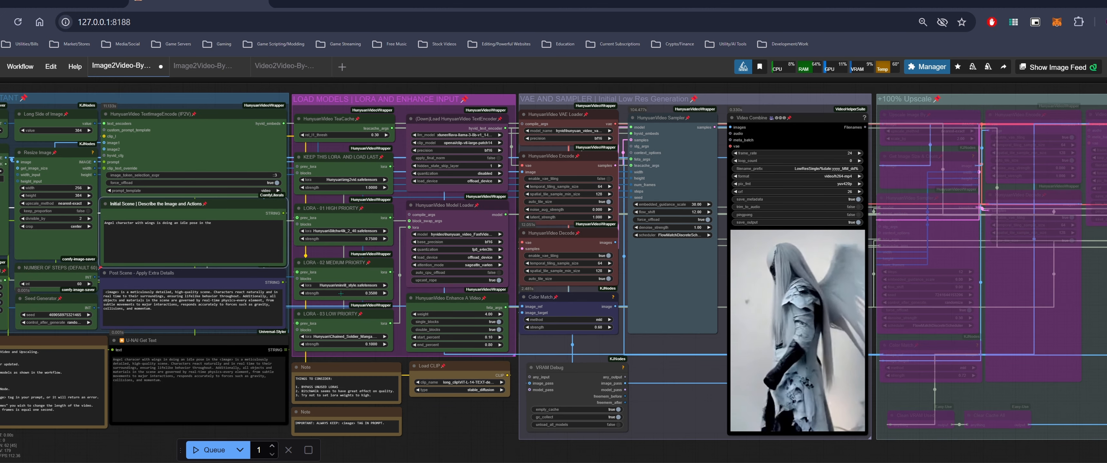
click(223, 226)
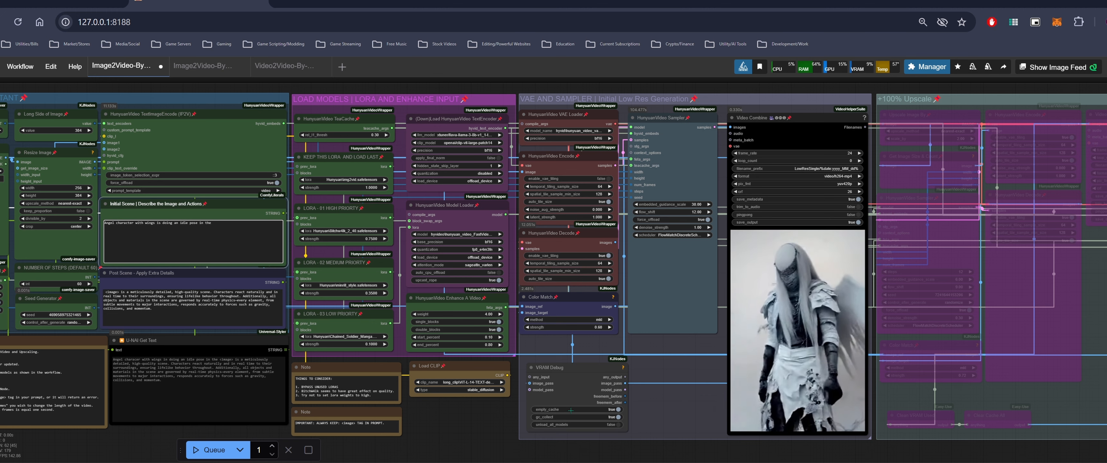
drag(462, 415, 592, 427)
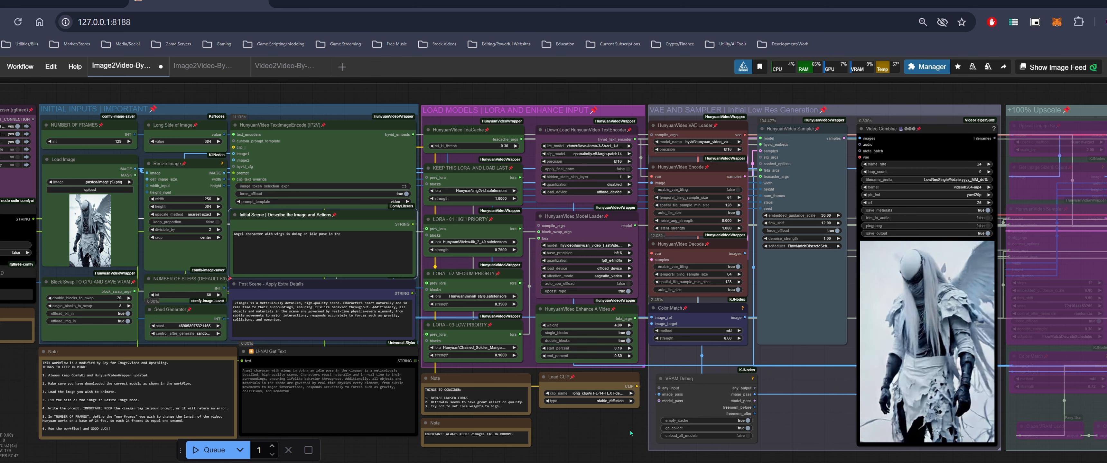
scroll(616, 420, down, 1)
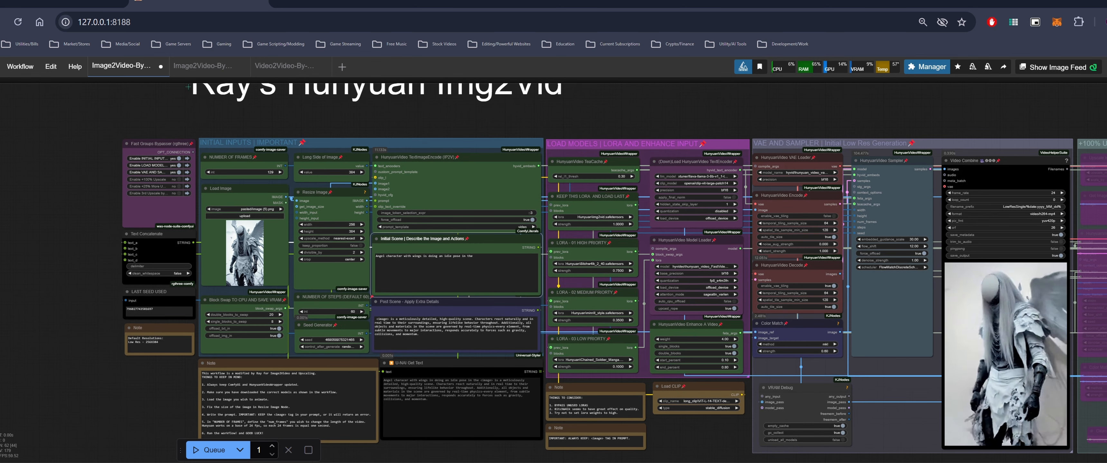
Switch to the Image2Video-By-Ray-Batch workflow tab and bring its notes and input nodes into view
click(206, 68)
drag(374, 138, 381, 83)
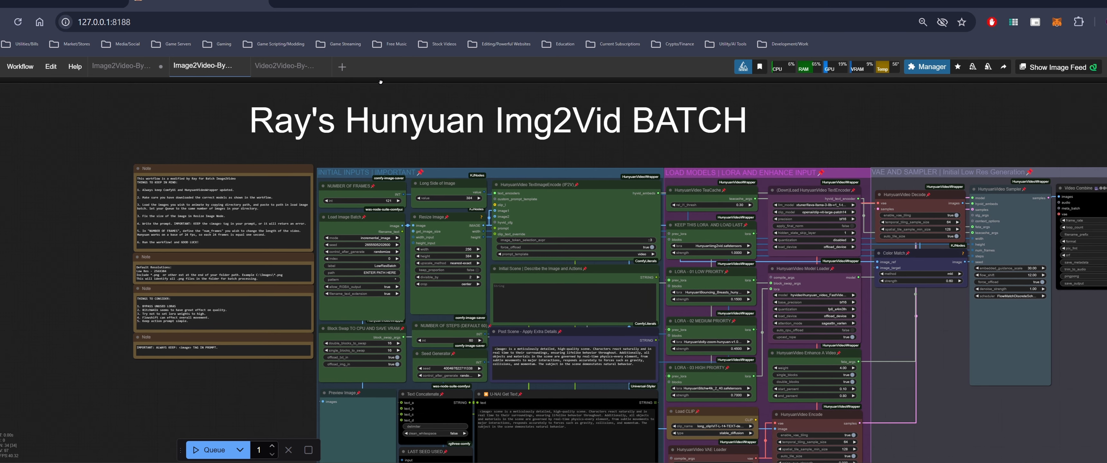
drag(519, 144, 460, 165)
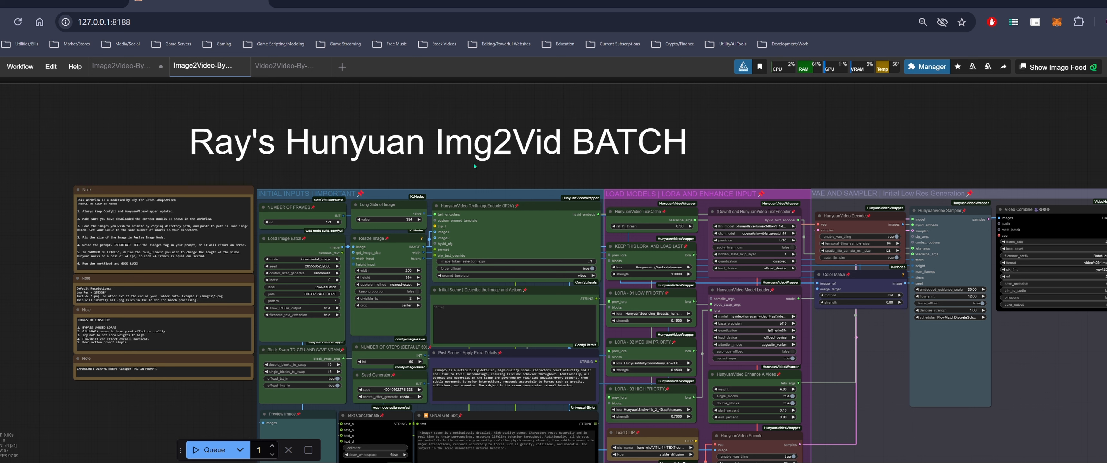
Open File Explorer and go to the ComfyUI output folder's LowResSingle > 2025_02_13 subfolder
key(super+e)
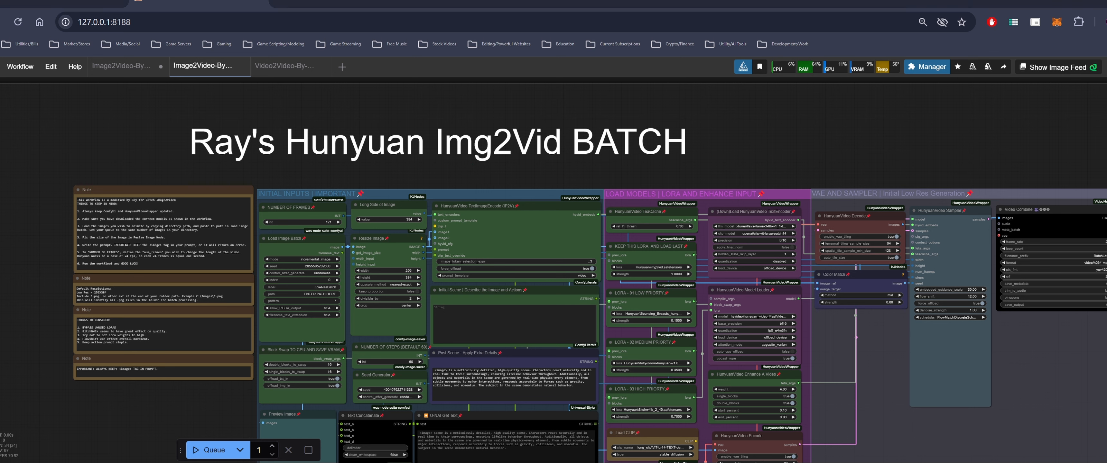
double_click(387, 152)
double_click(319, 153)
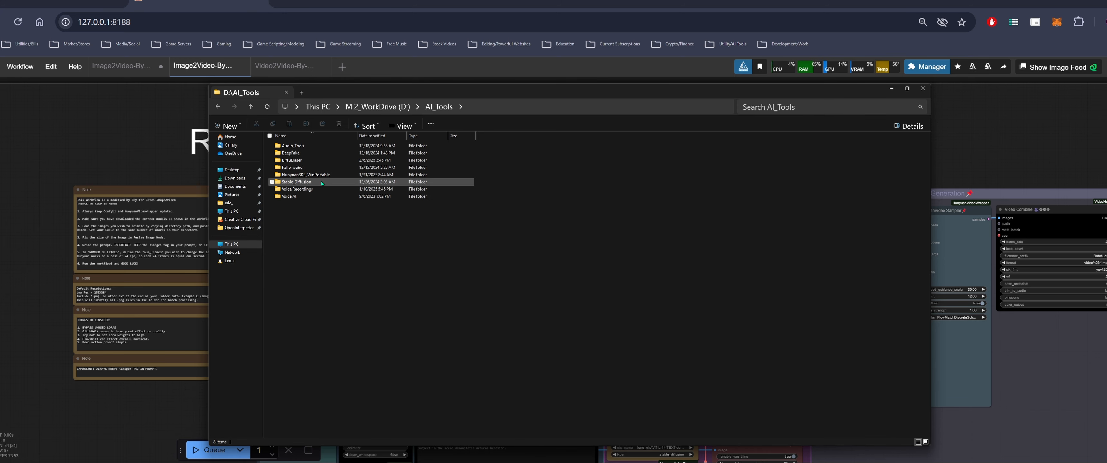
double_click(323, 182)
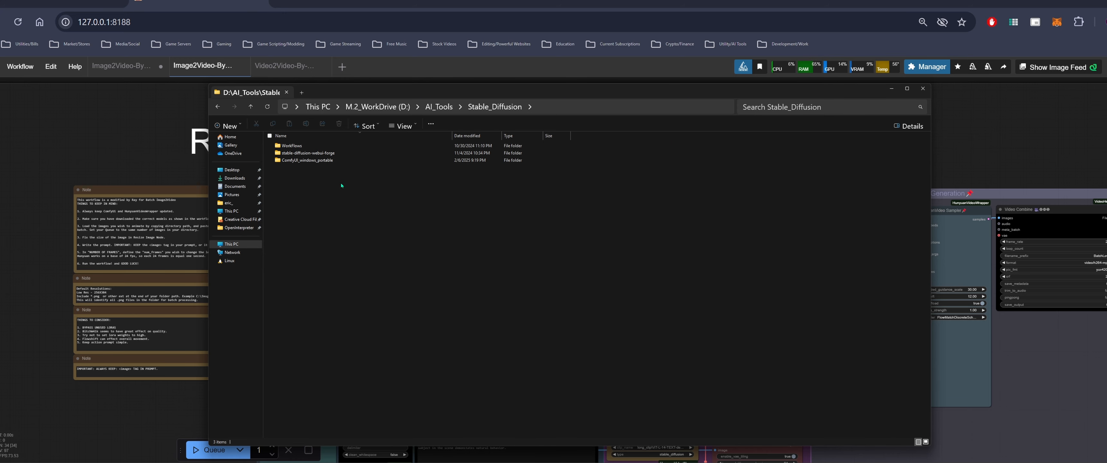
double_click(323, 161)
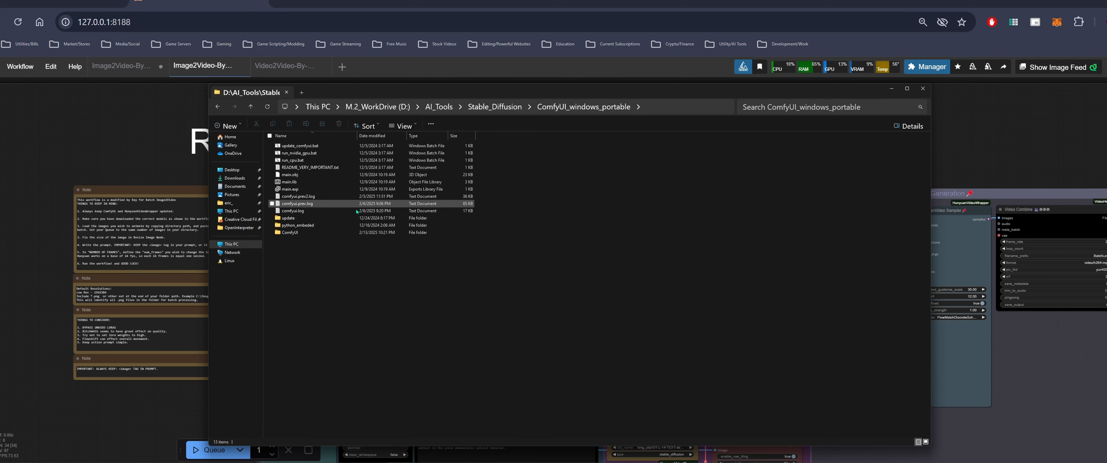
double_click(323, 204)
click(331, 160)
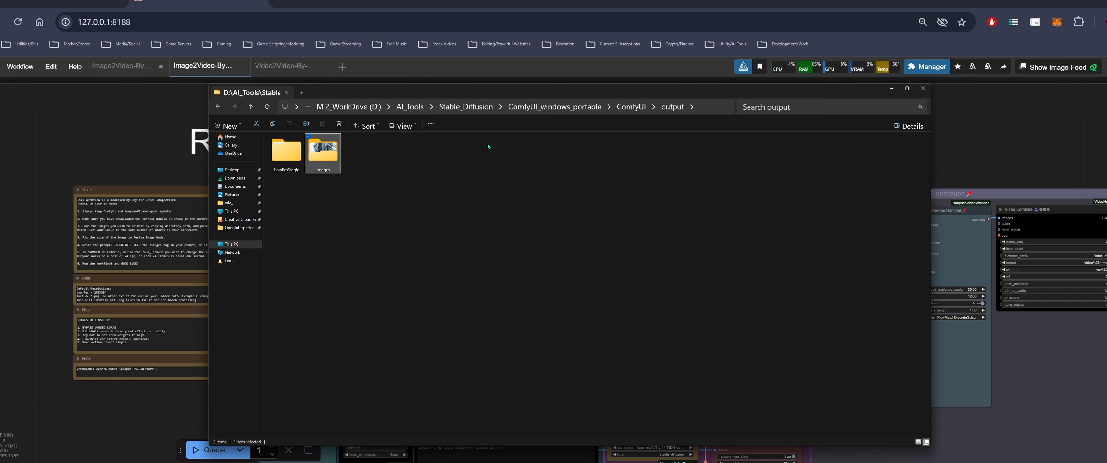
double_click(286, 152)
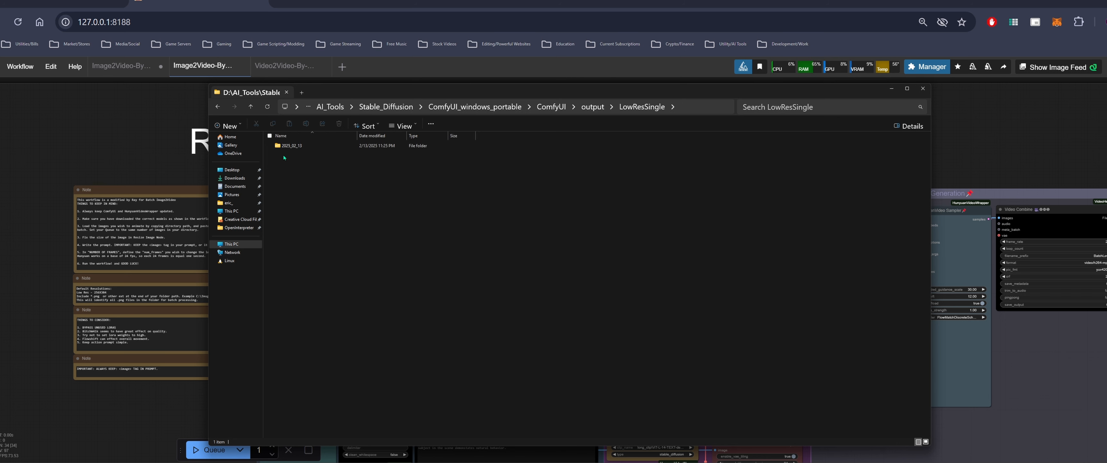
double_click(307, 149)
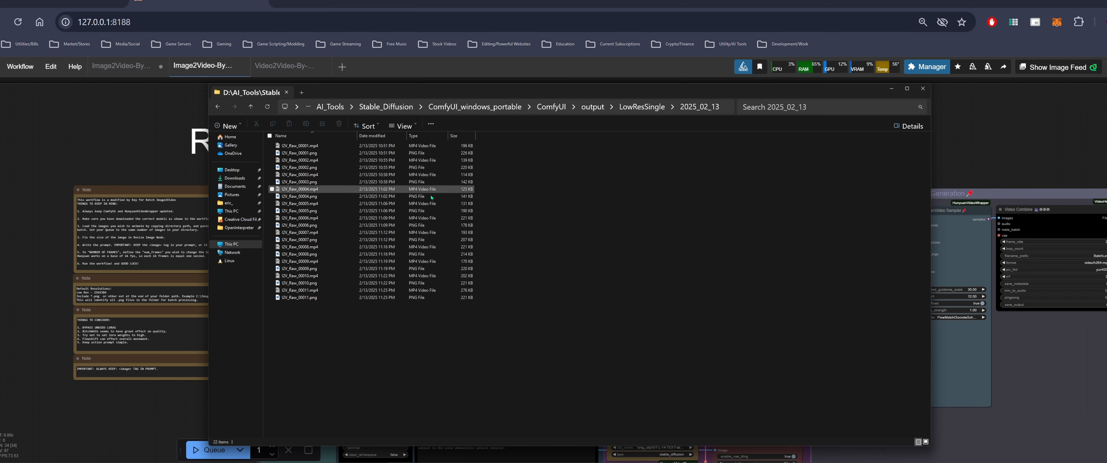
Switch the 2025_02_13 folder to a large thumbnail view of the generated videos and images
right_click(584, 205)
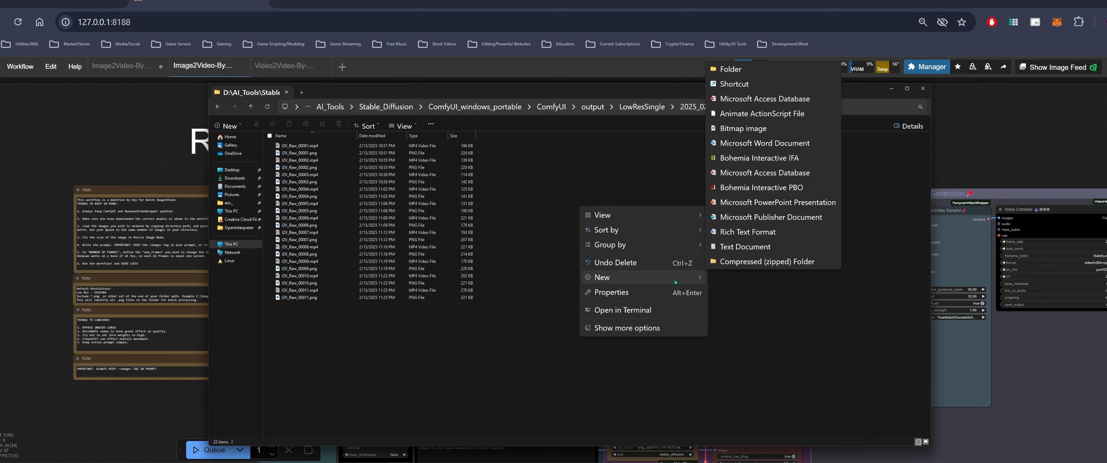
mouse_move(678, 224)
click(739, 232)
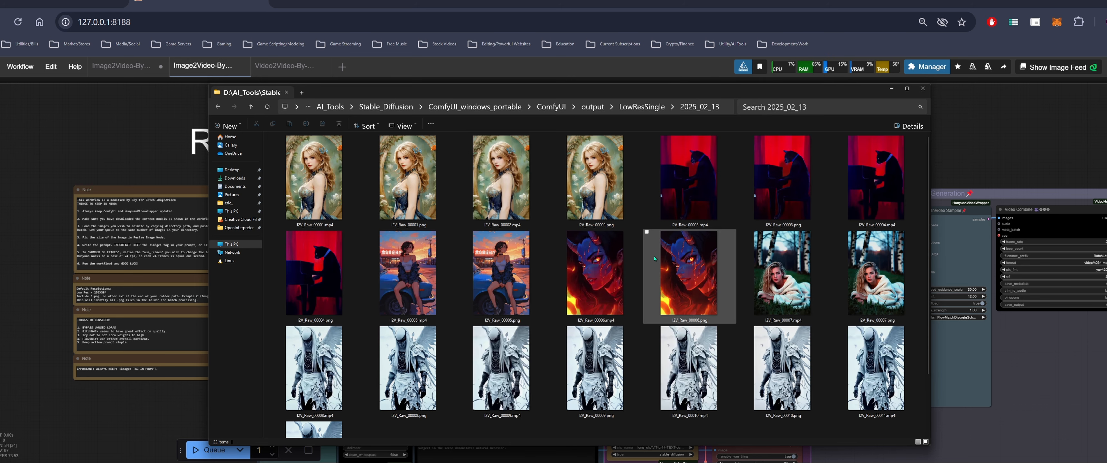
scroll(560, 270, down, 2)
scroll(560, 269, up, 2)
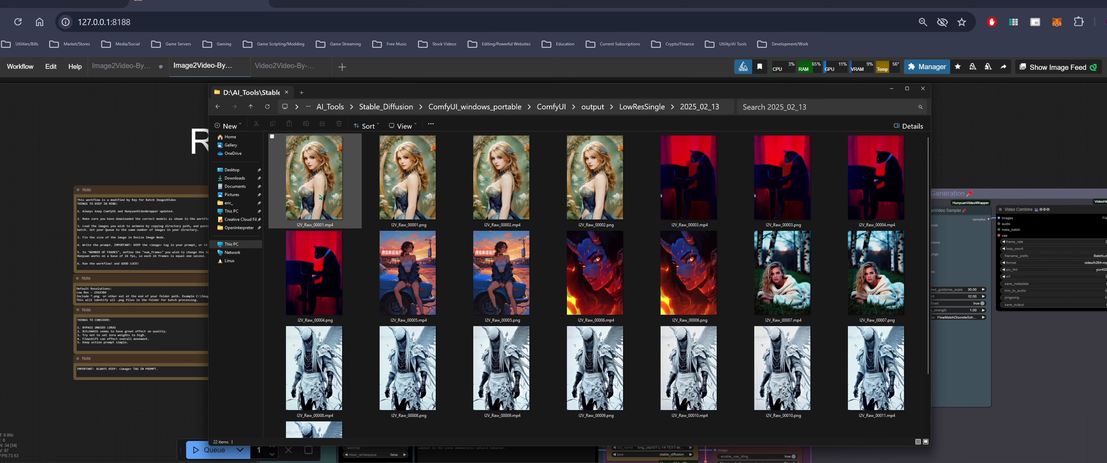
Play the LV_Raw_00001 and LV_Raw_00002 videos in the media player, enlarging the player window
click(332, 193)
double_click(332, 193)
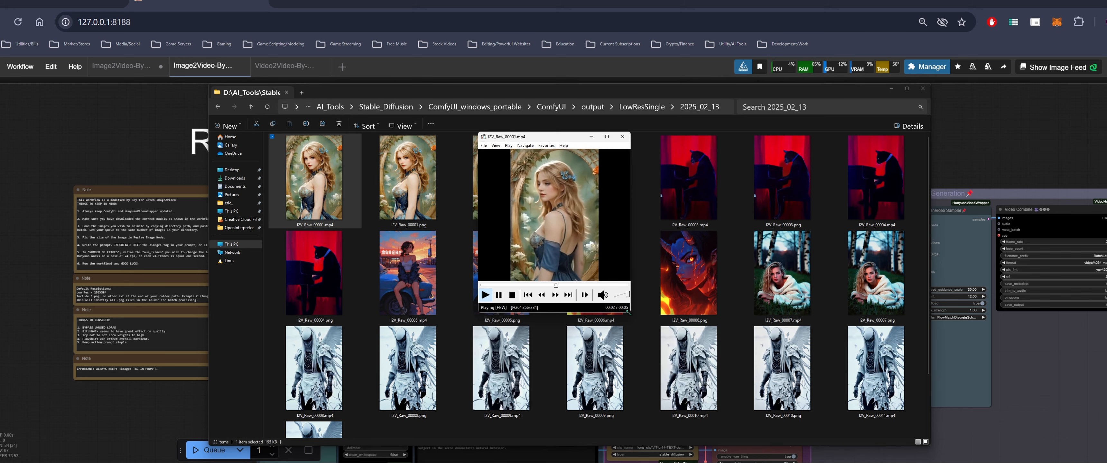
click(710, 137)
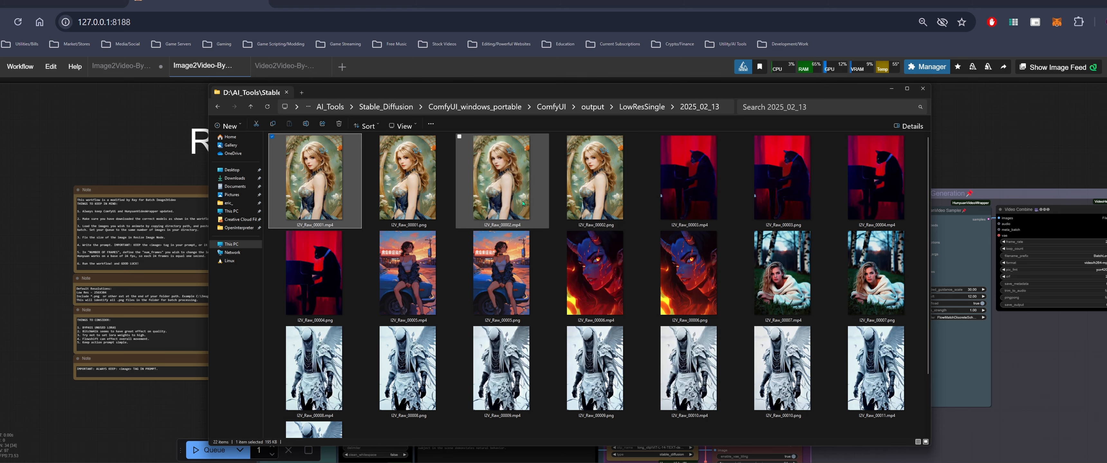
double_click(509, 201)
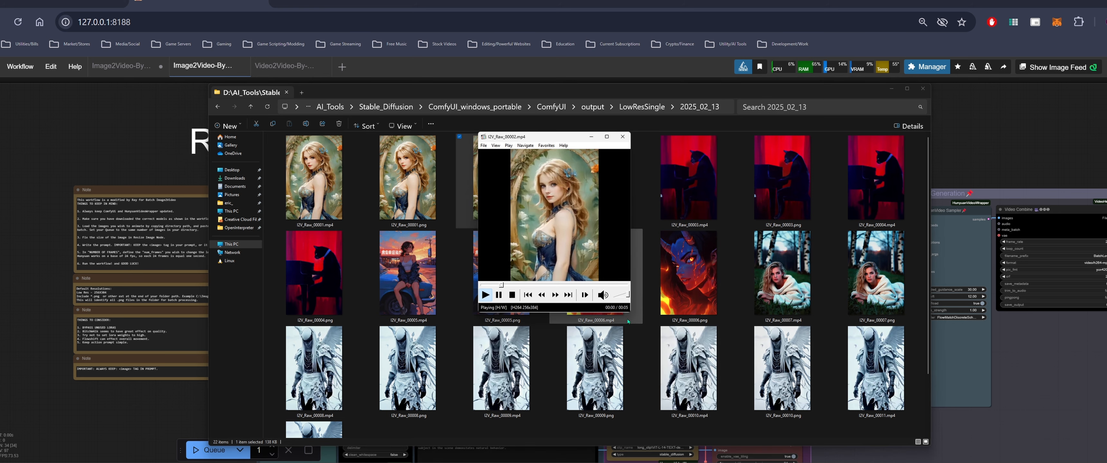
drag(638, 311, 765, 458)
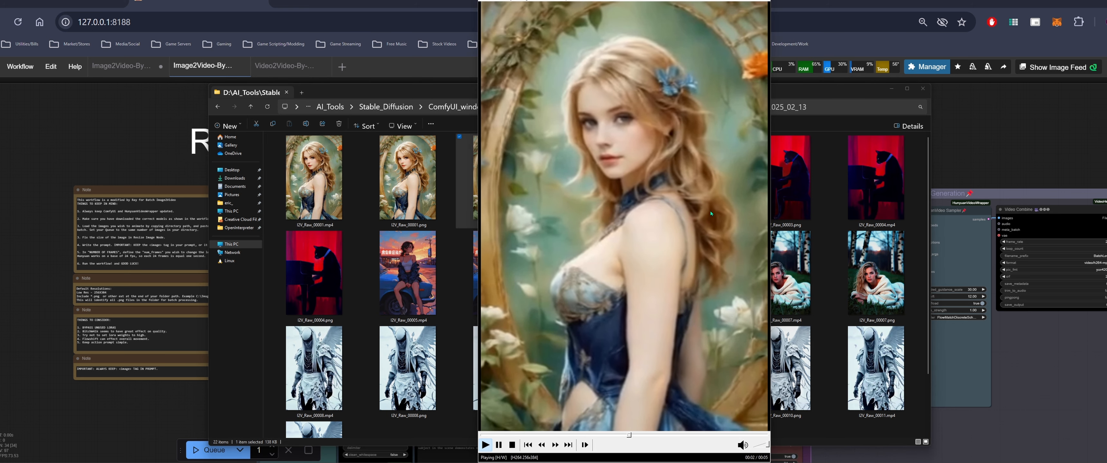
Play the LV_Raw_00006 and LV_Raw_00005 videos, enlarging the player and closing it afterwards
click(603, 206)
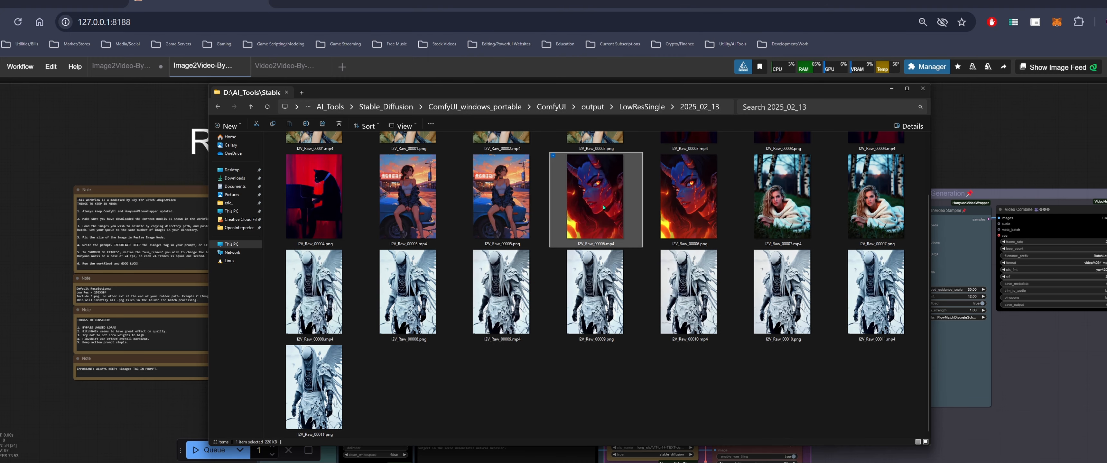
double_click(603, 205)
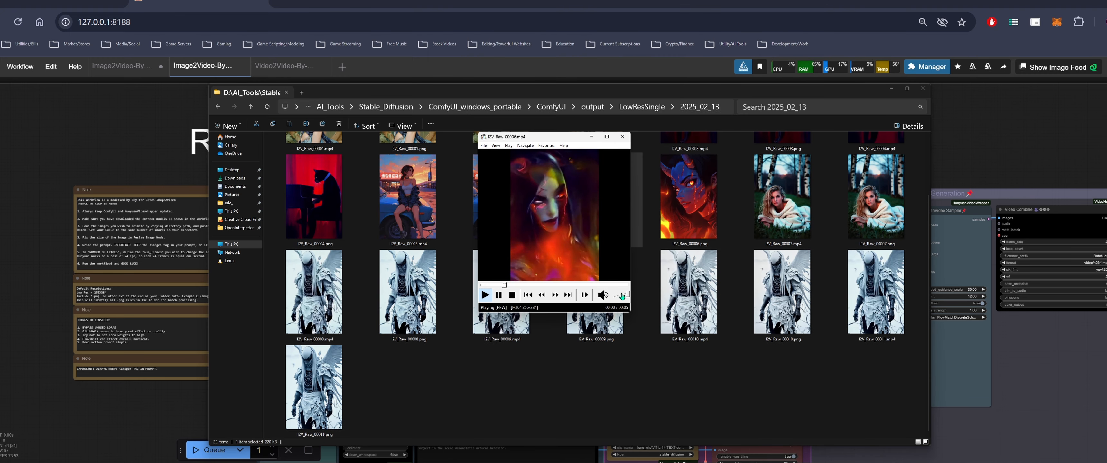
click(623, 137)
scroll(281, 284, up, 1)
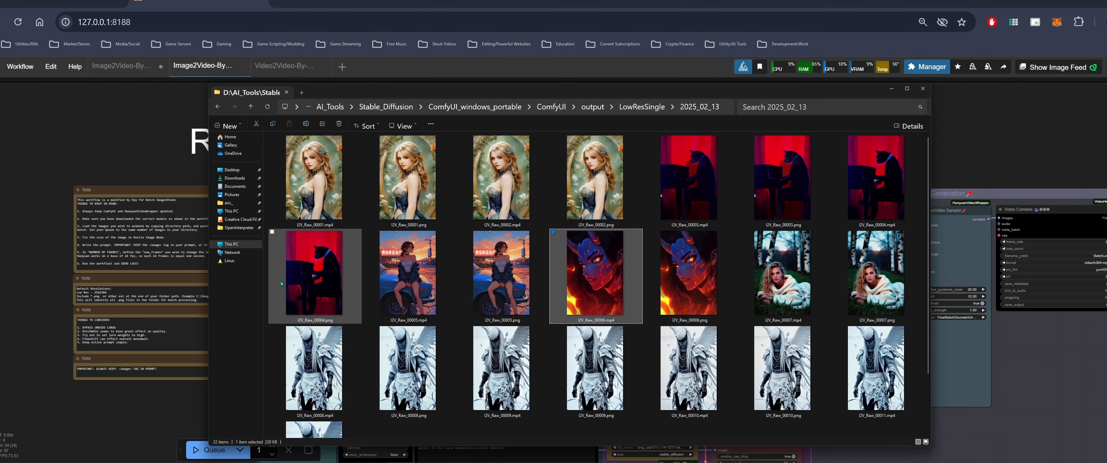
double_click(420, 288)
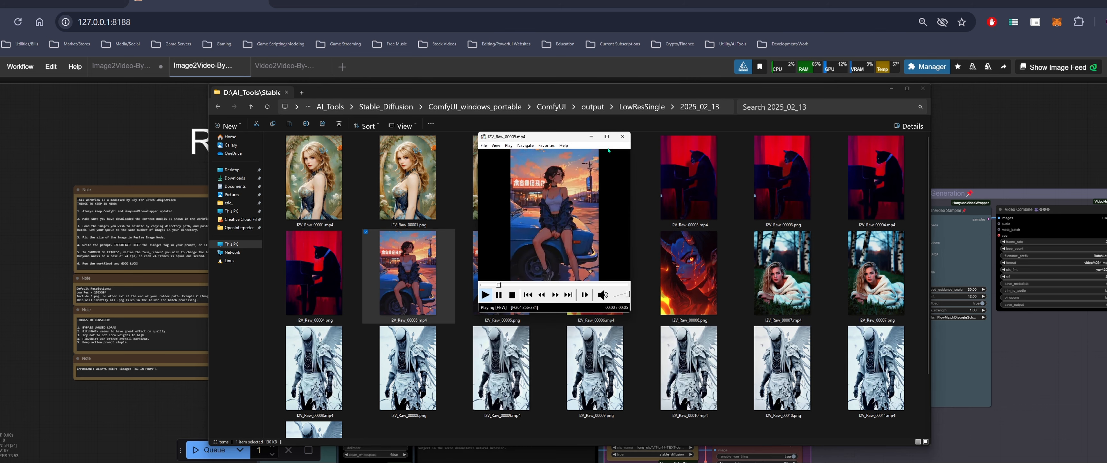
drag(626, 312, 774, 462)
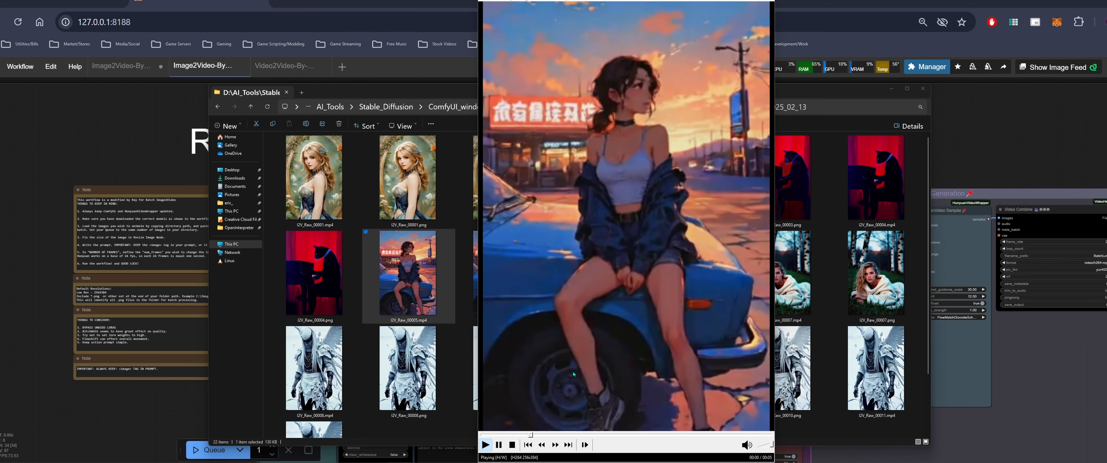
key(alt+F4)
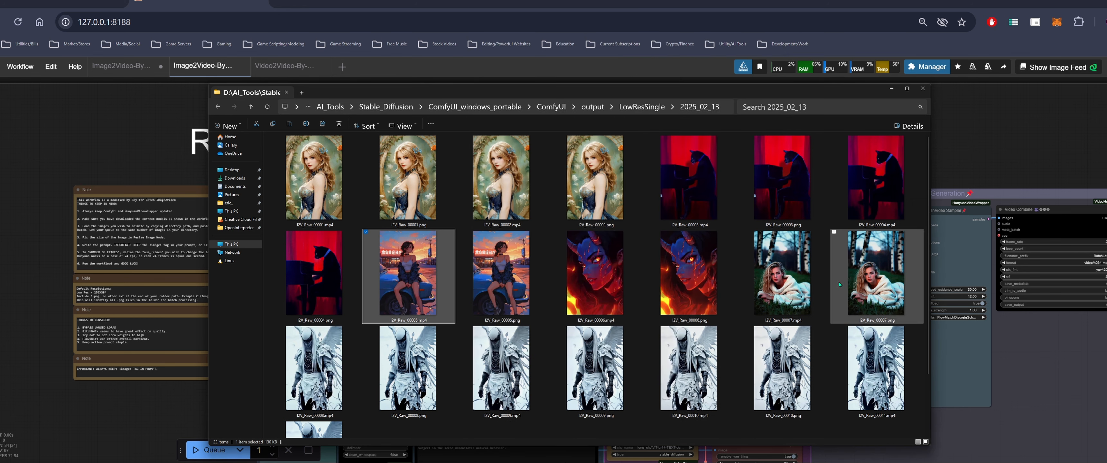
Play the LV_Raw_00007 and LV_Raw_00008 videos, moving and enlarging the player window
double_click(795, 285)
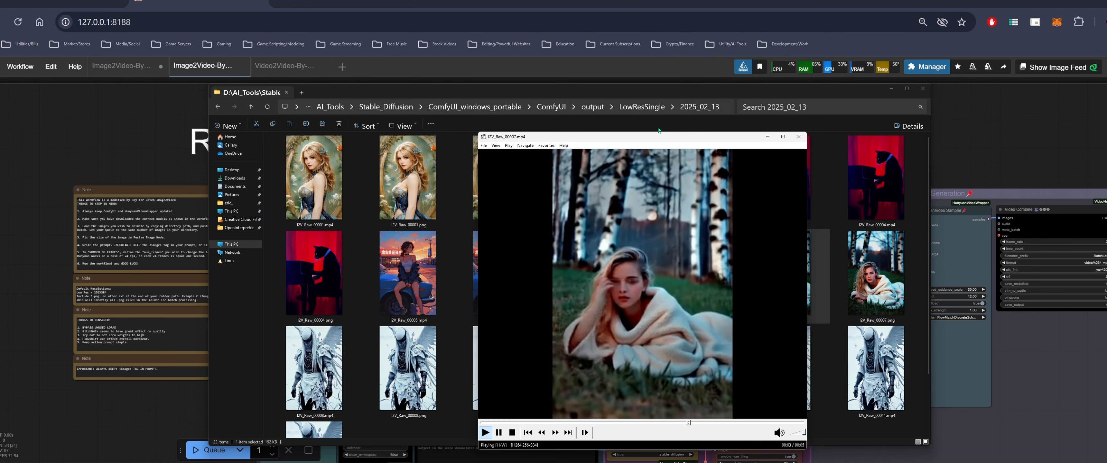
drag(659, 137, 541, 67)
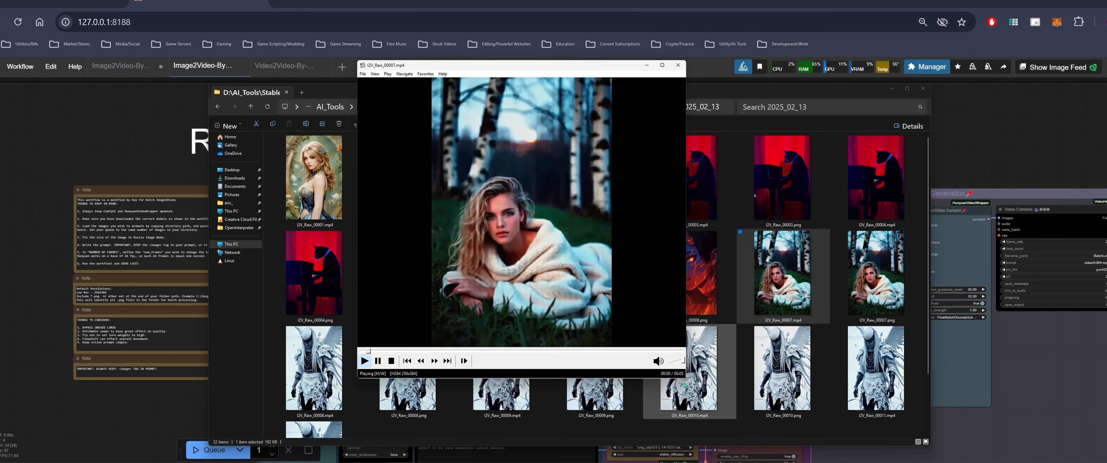
drag(685, 377, 674, 439)
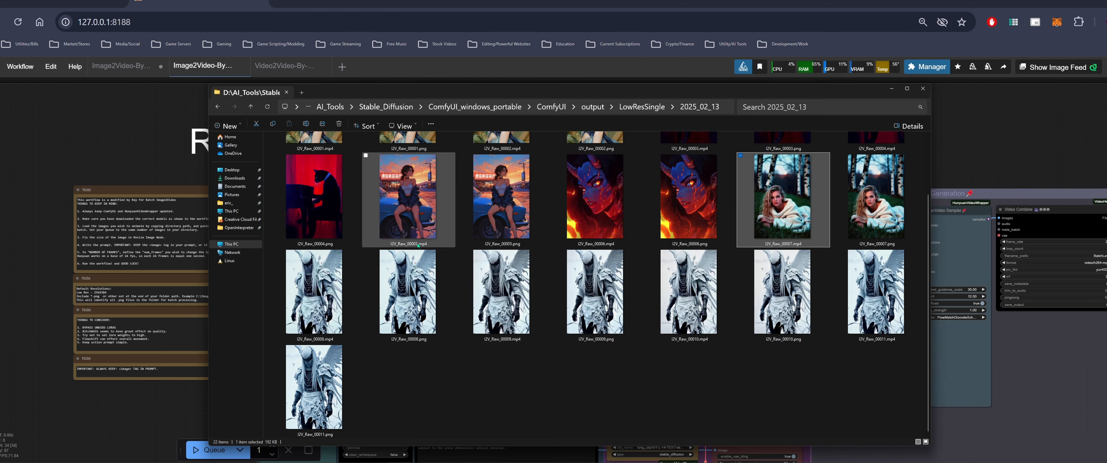
double_click(314, 295)
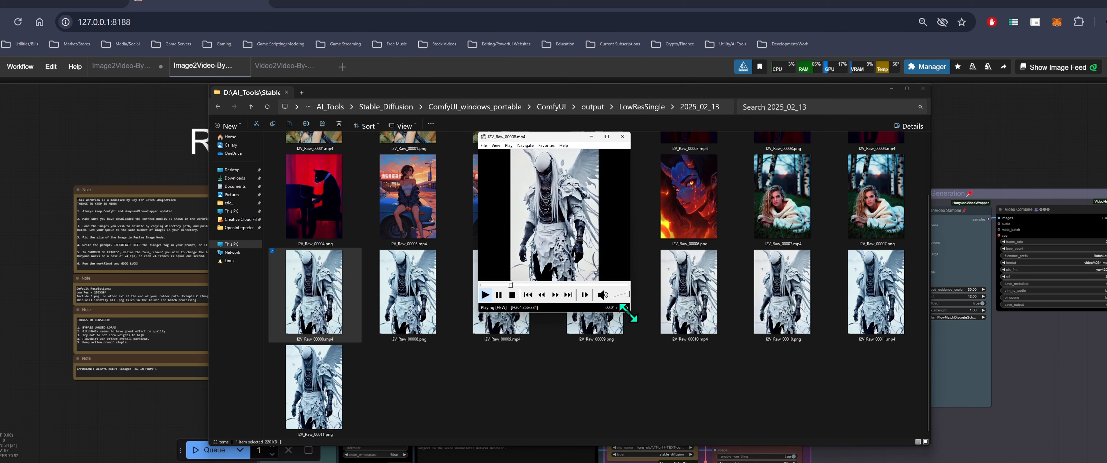
drag(630, 311, 712, 449)
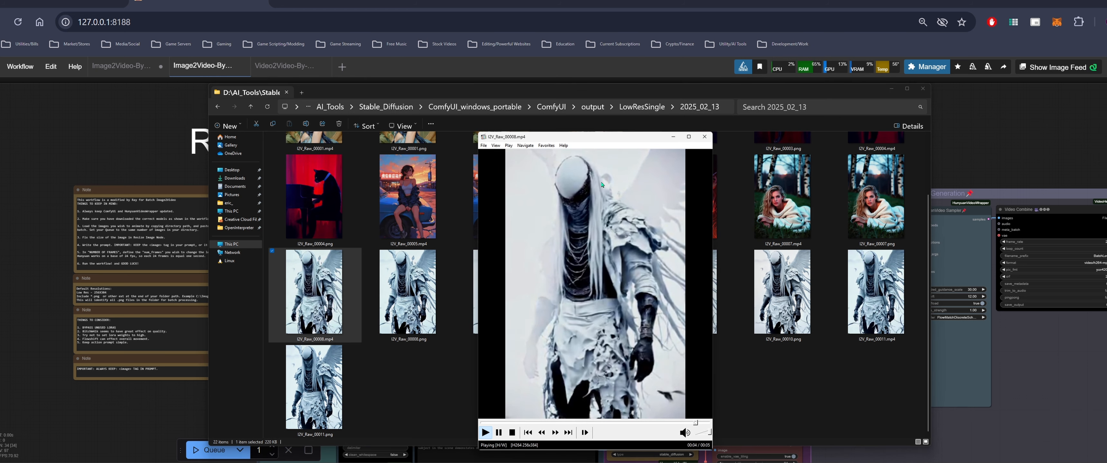
click(704, 137)
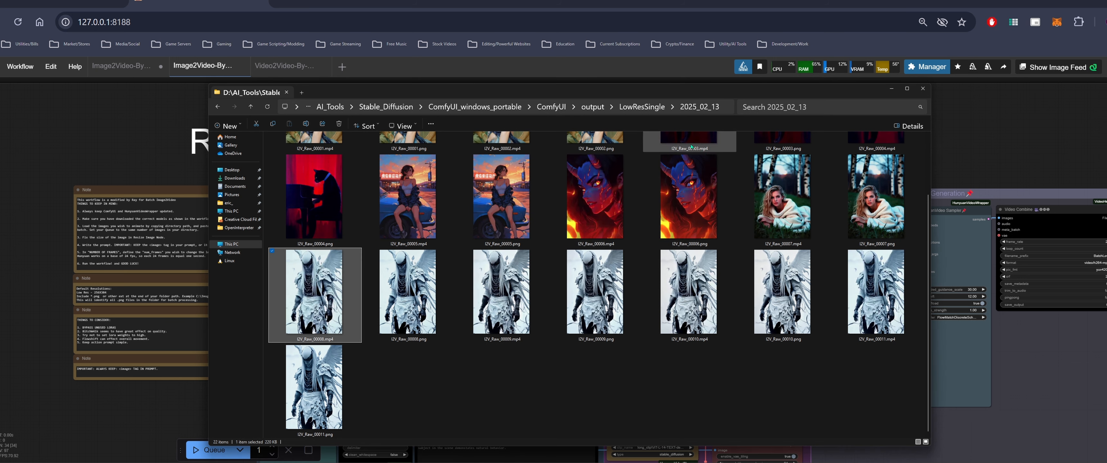
Play the LV_Raw_00009 and LV_Raw_00010 winged reaper videos in an enlarged player window
double_click(545, 311)
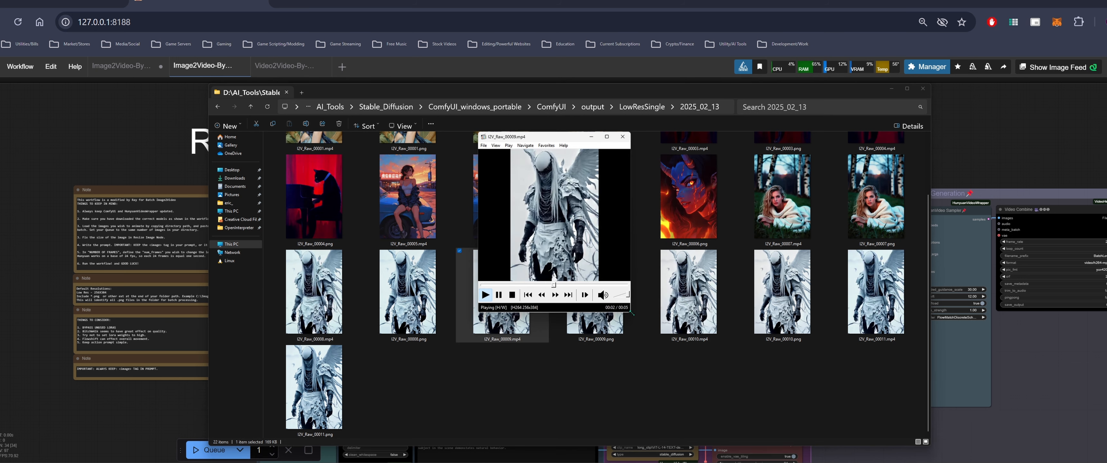
drag(630, 313, 794, 449)
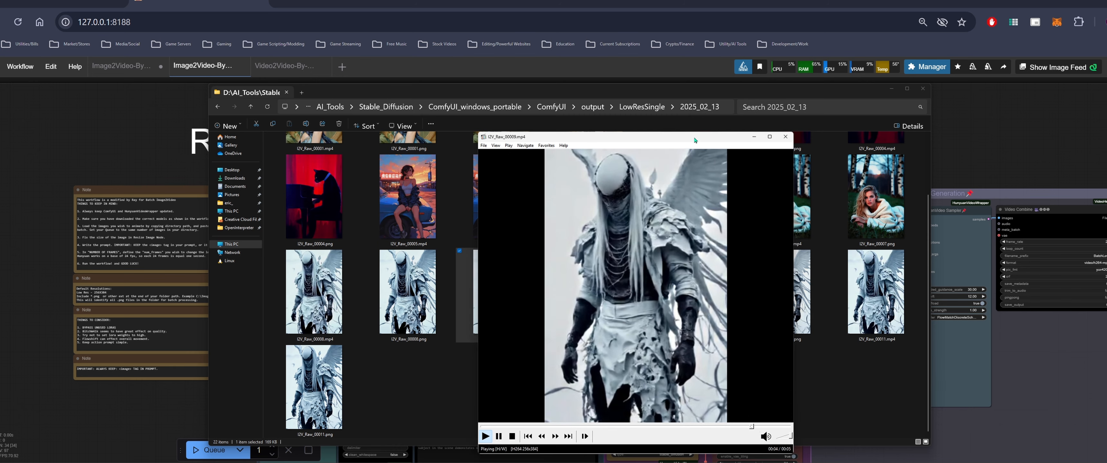
drag(694, 140, 566, 113)
click(659, 113)
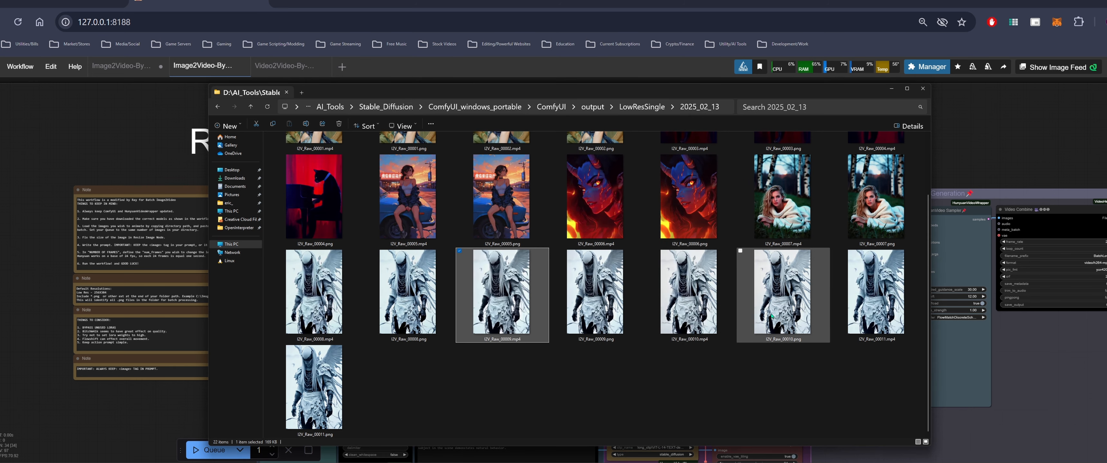
double_click(692, 297)
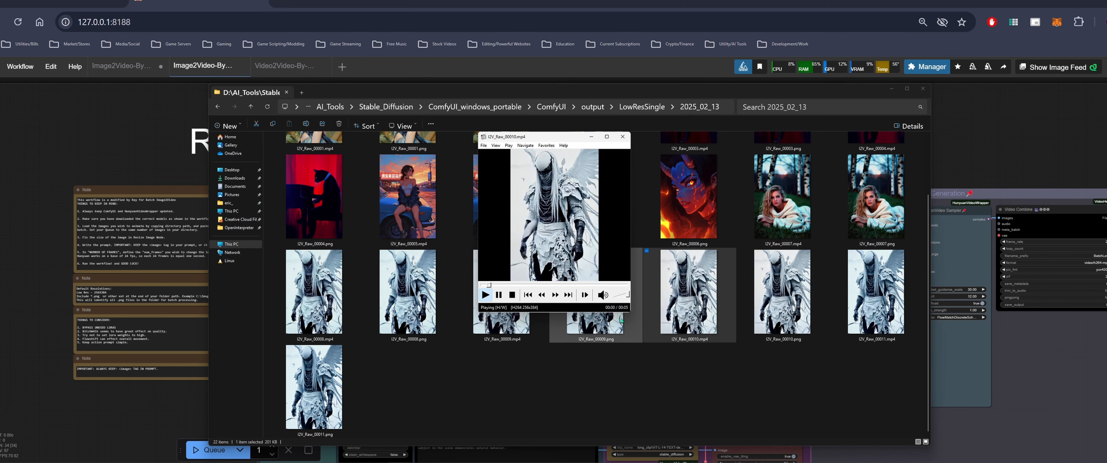
drag(630, 314, 766, 454)
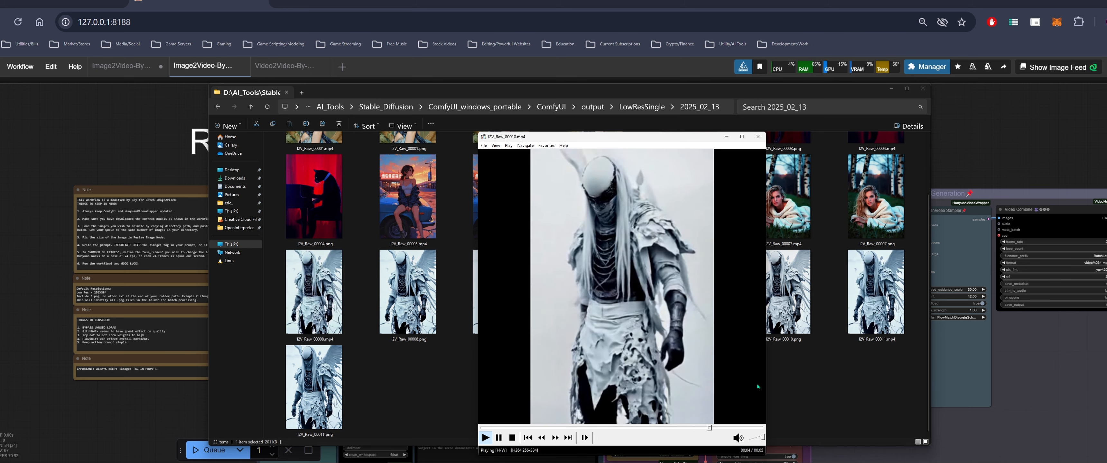
click(758, 136)
Play the LV_Raw_00011 angel video enlarged, close the player and return to the LowResSingle folder
double_click(905, 332)
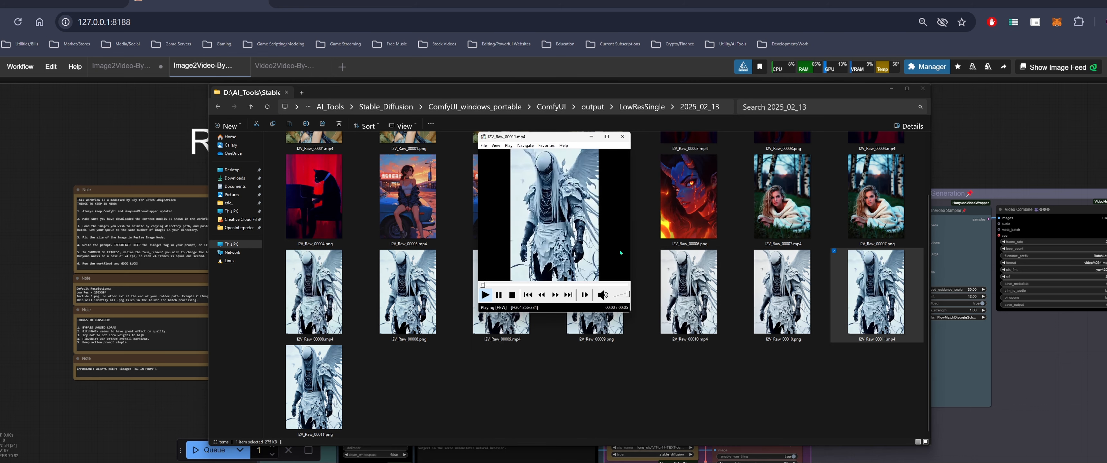
drag(630, 314, 757, 425)
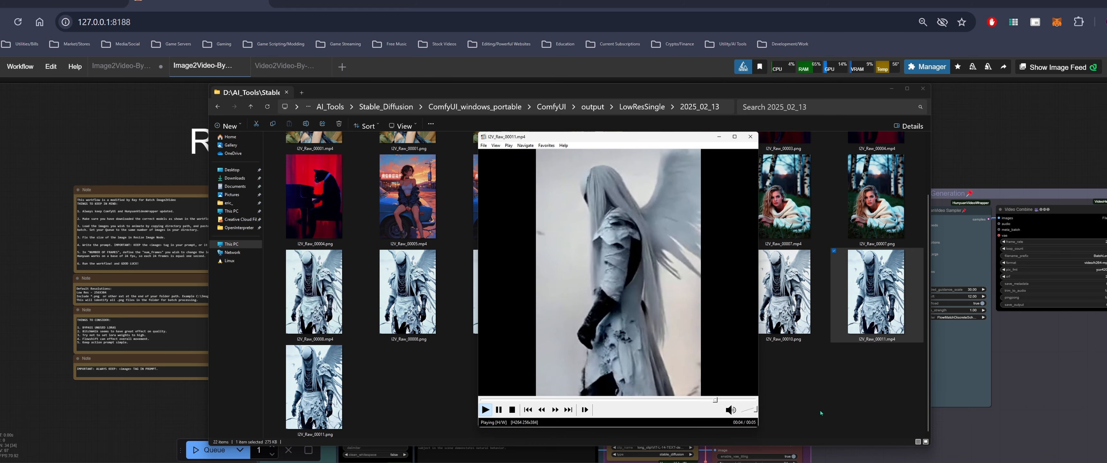
click(751, 136)
click(217, 104)
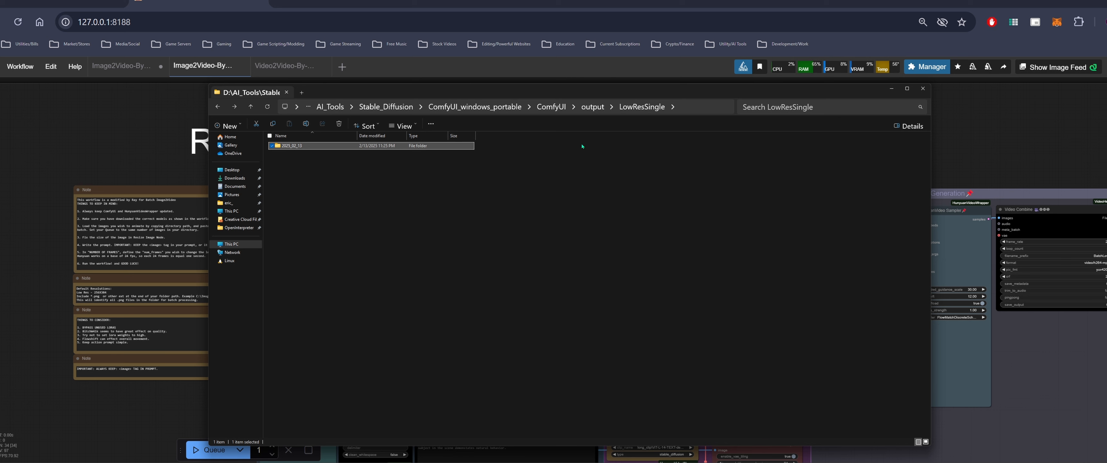
Open the Images folder inside the ComfyUI output folder and copy its folder path
click(593, 107)
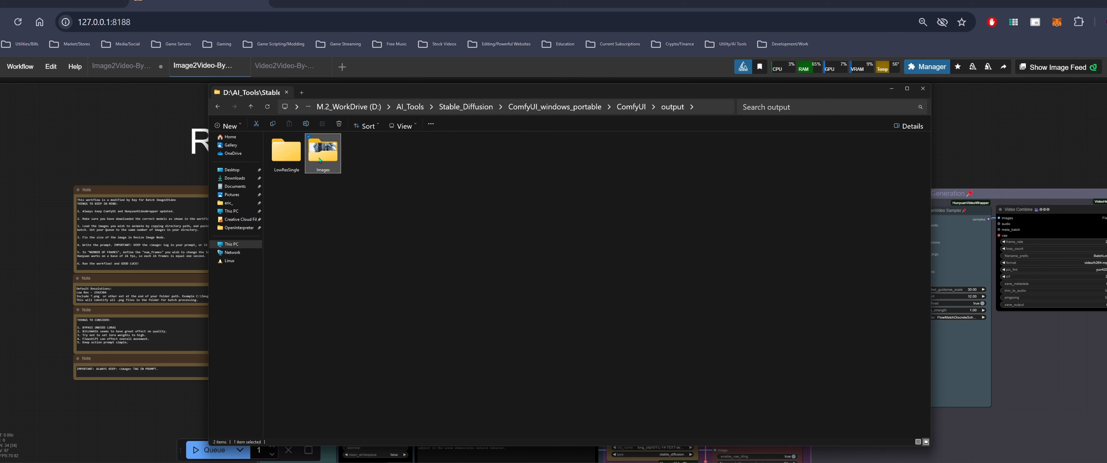
double_click(322, 155)
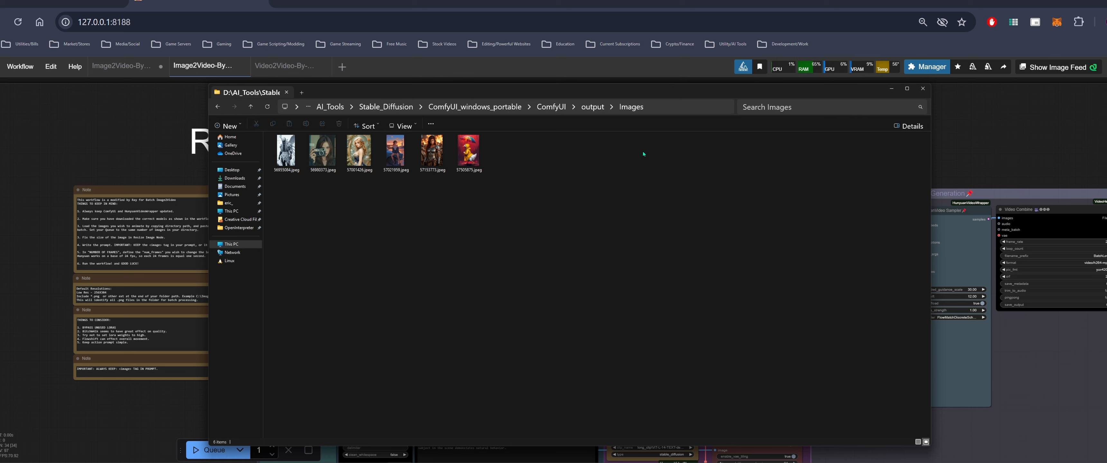
click(675, 103)
right_click(528, 107)
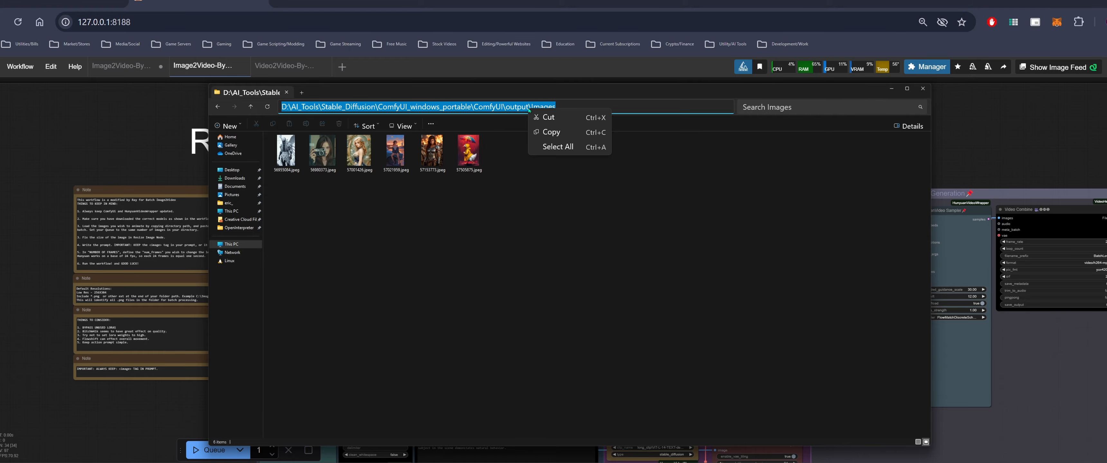
click(551, 132)
Set the Load Image Batch path to the copied Images folder path followed by \*.jpeg
click(891, 91)
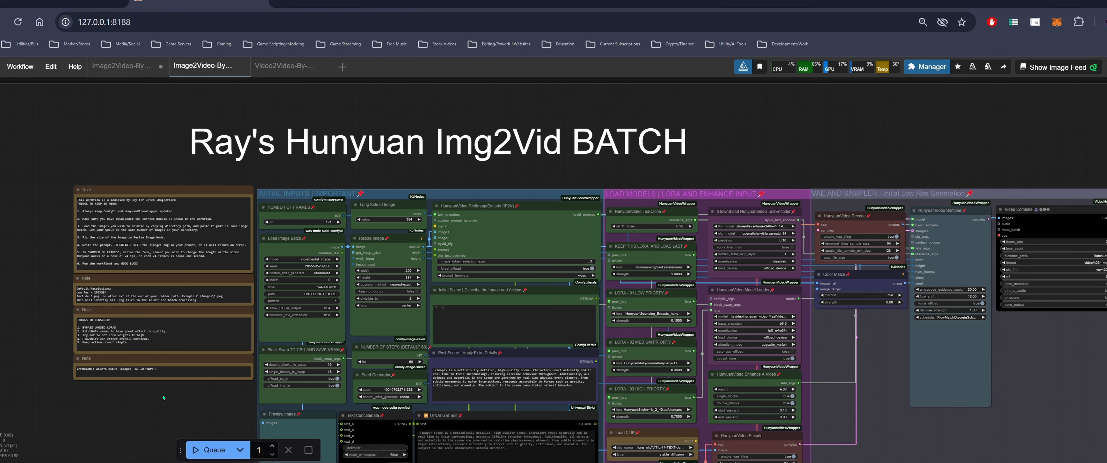
scroll(437, 296, up, 5)
click(501, 215)
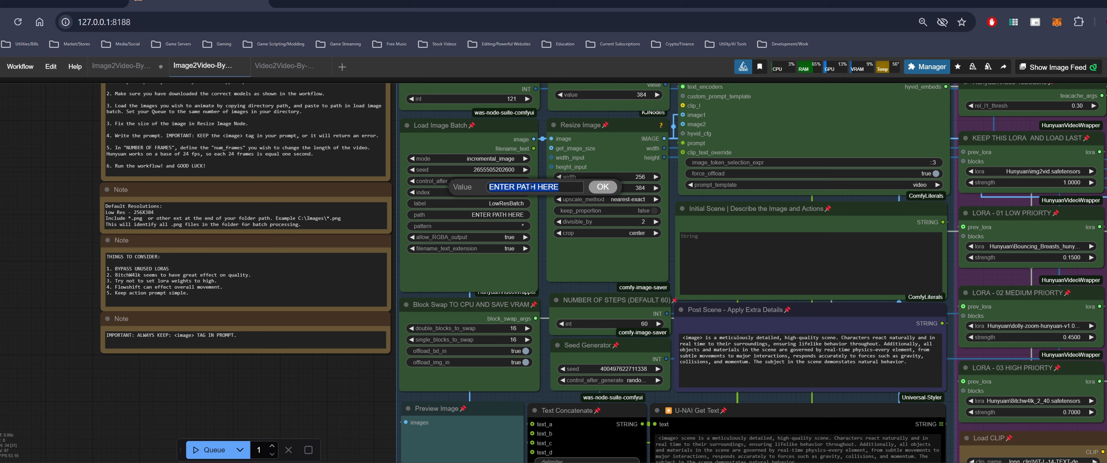
key(ctrl+v)
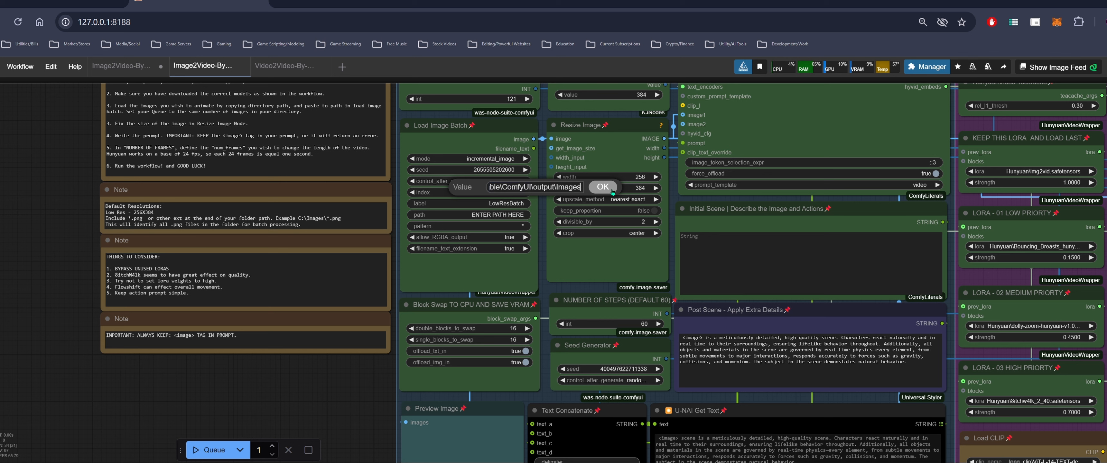
text(\)
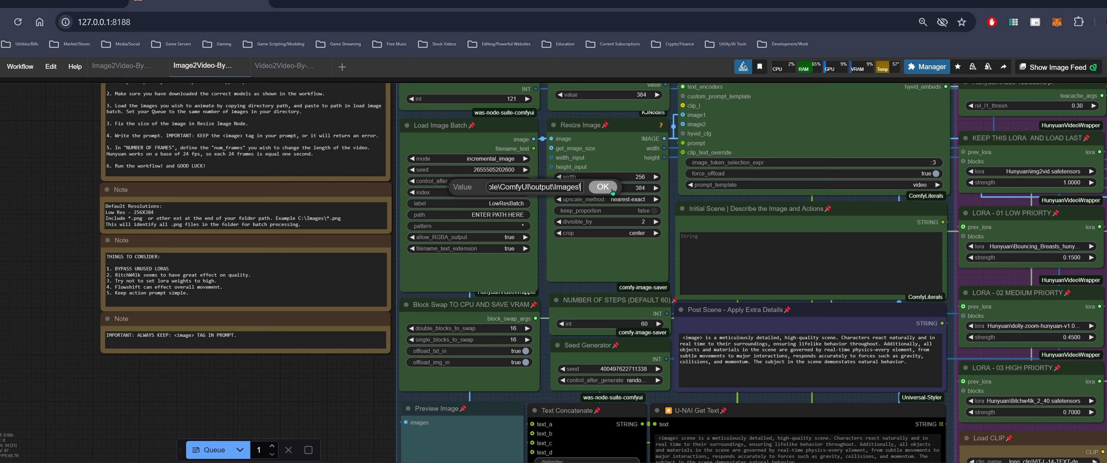
text(*.jpeg)
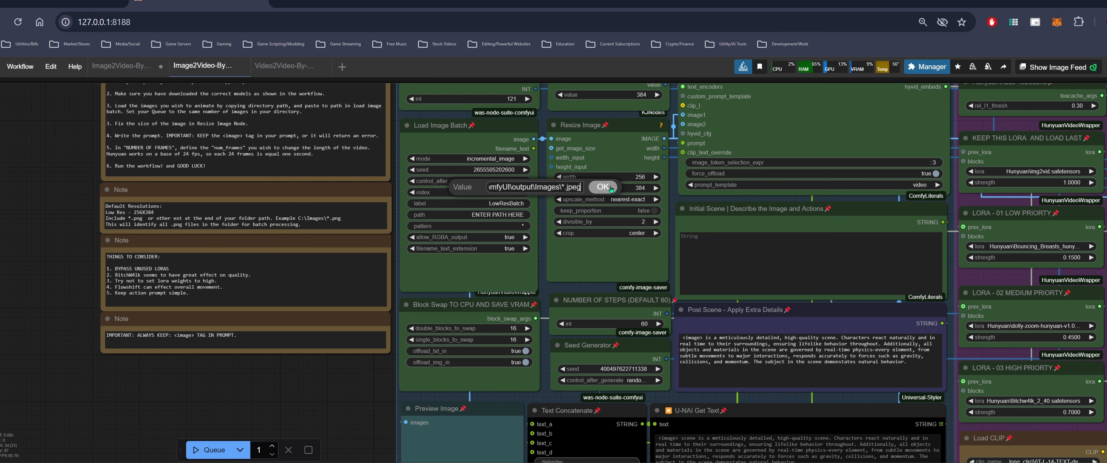
key(alt+Tab)
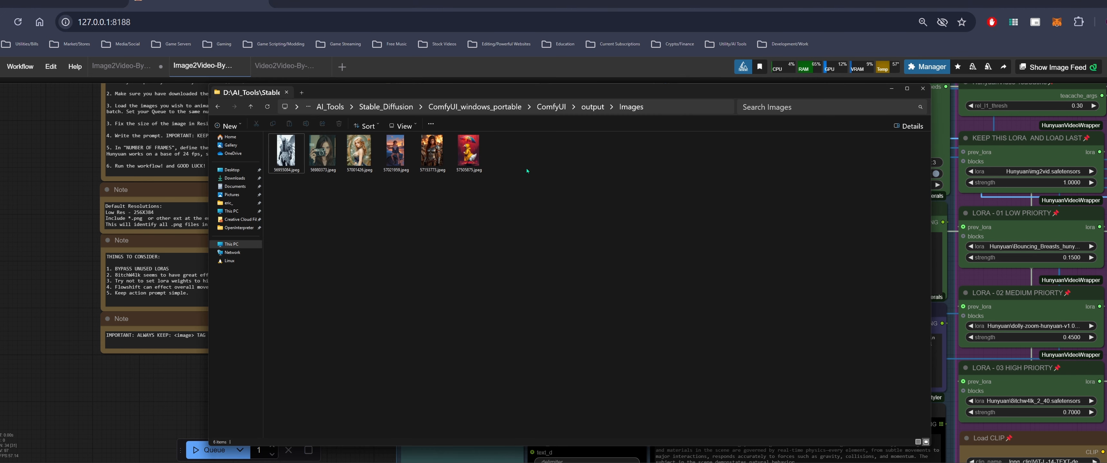
click(891, 88)
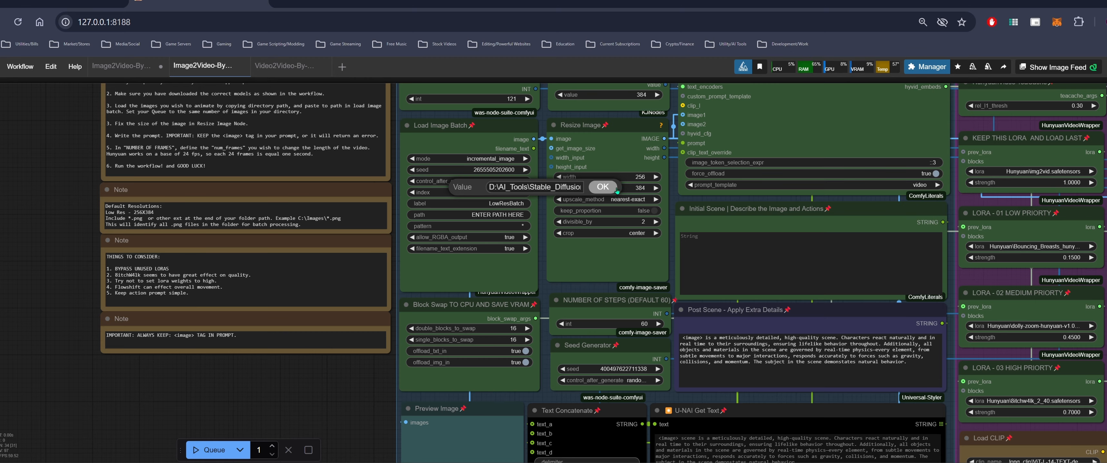
click(603, 187)
Set the queue batch count to 6 and queue the batch workflow
scroll(291, 389, down, 3)
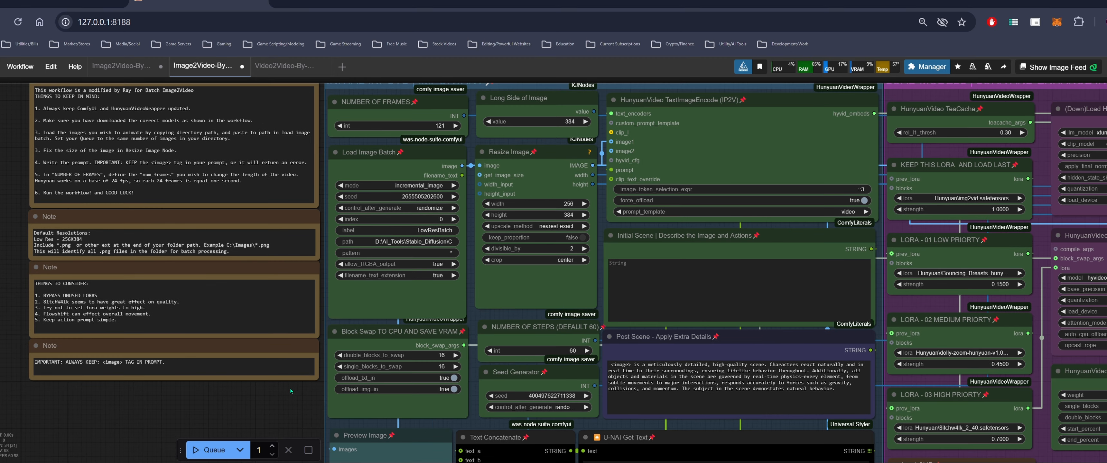
drag(297, 390, 206, 381)
scroll(238, 413, down, 1)
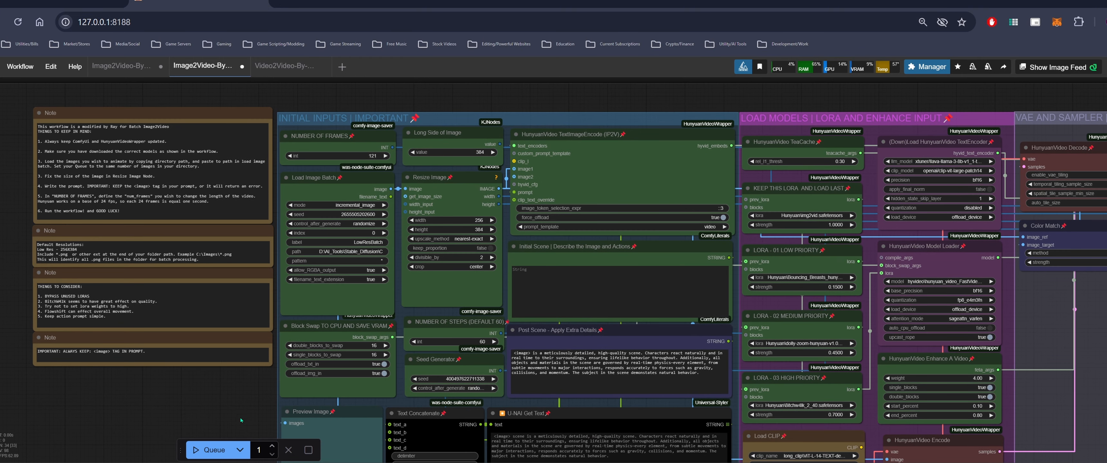
click(272, 448)
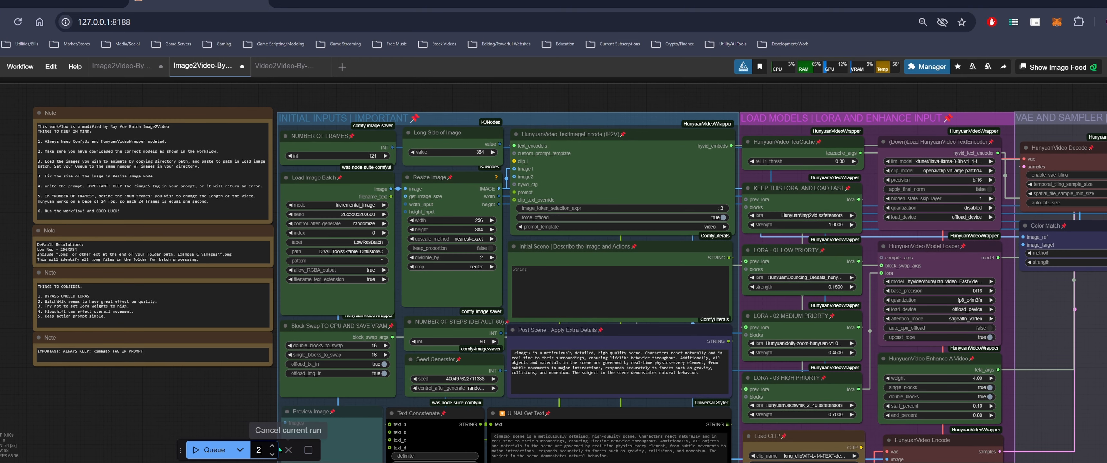
click(271, 448)
click(272, 448)
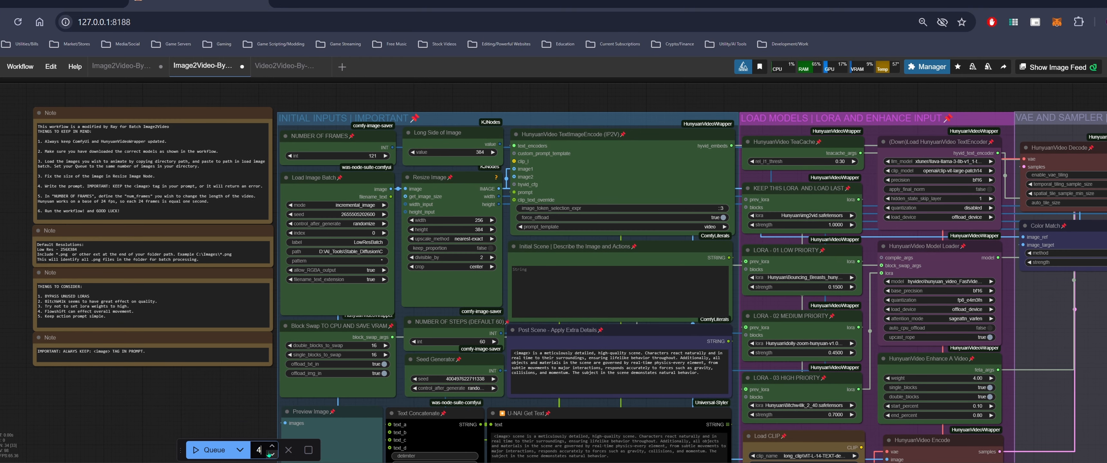
key(BackSpace)
text(6)
scroll(248, 407, down, 2)
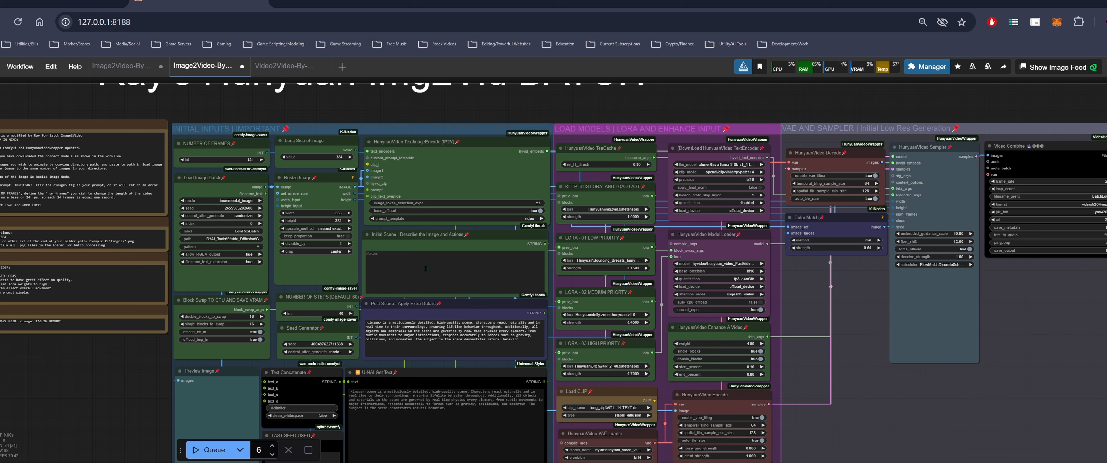
click(207, 450)
Inspect the full path value in the Load Image Batch node
scroll(138, 377, up, 2)
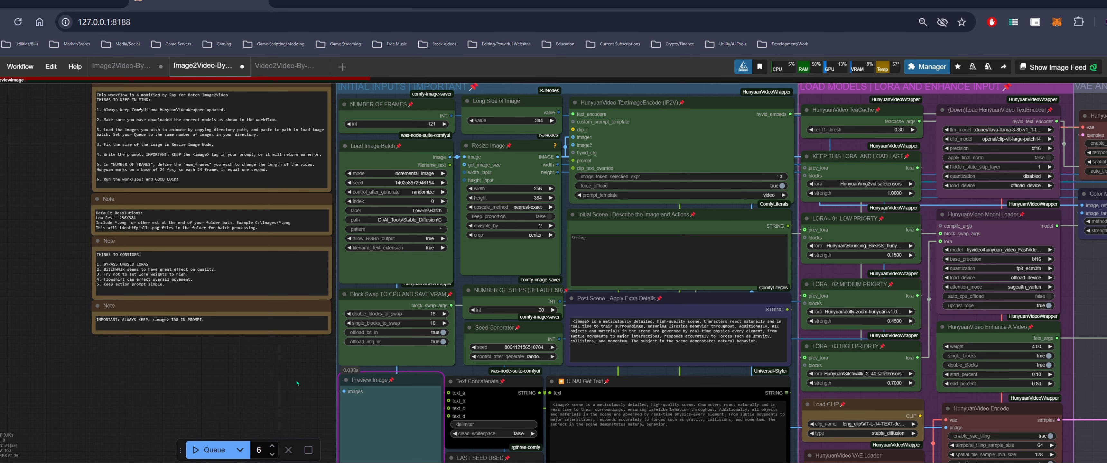
drag(298, 383, 297, 407)
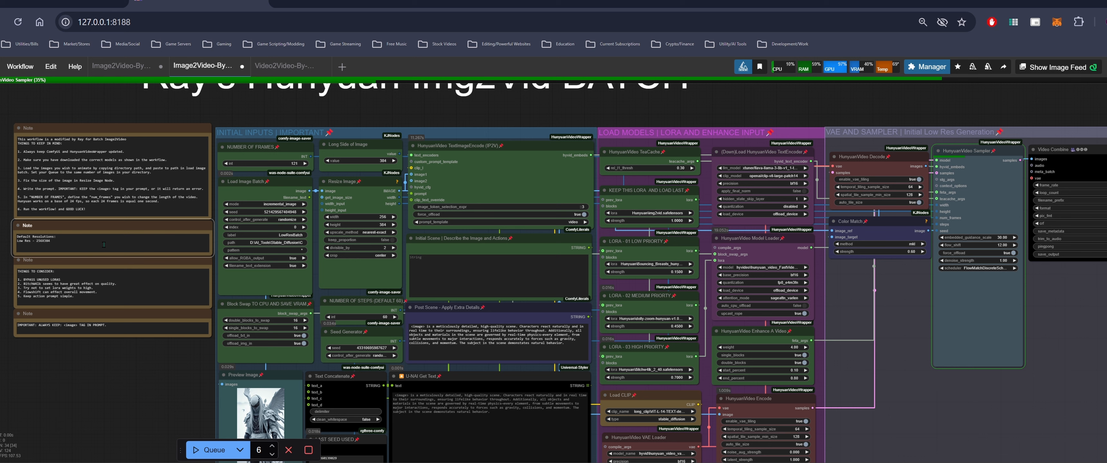
click(281, 242)
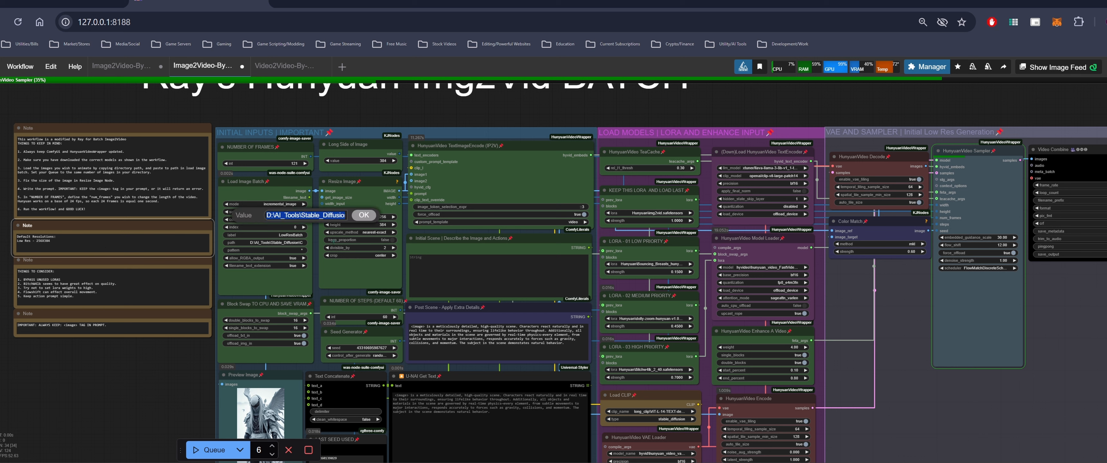
click(318, 215)
drag(323, 215, 383, 212)
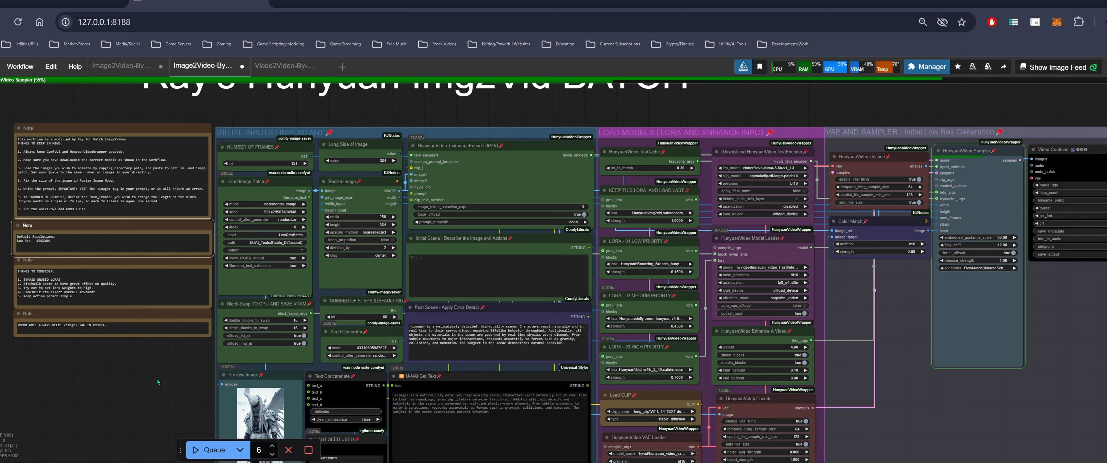
drag(165, 363, 82, 354)
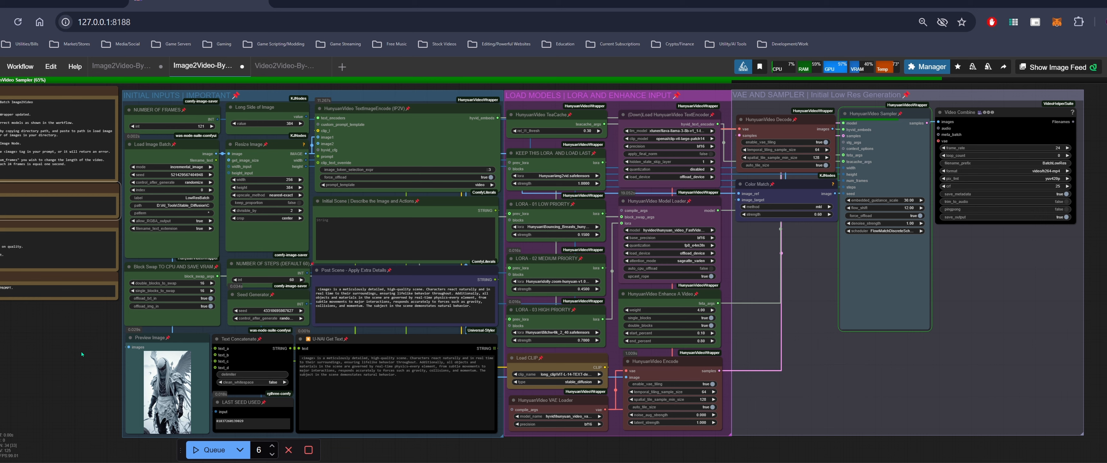
Open the Images folder to review the image files, start renaming the first one without changing it, and close the folder
click(206, 462)
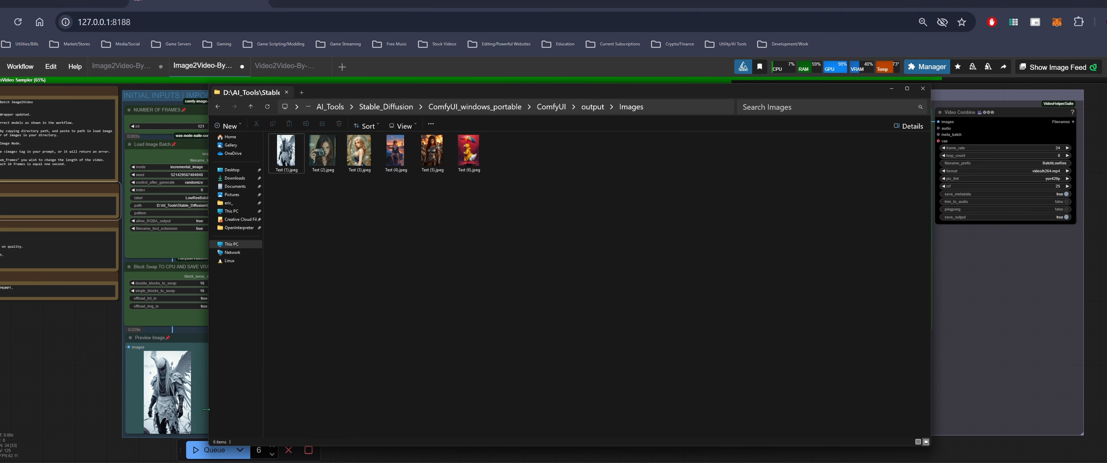
drag(551, 93, 619, 113)
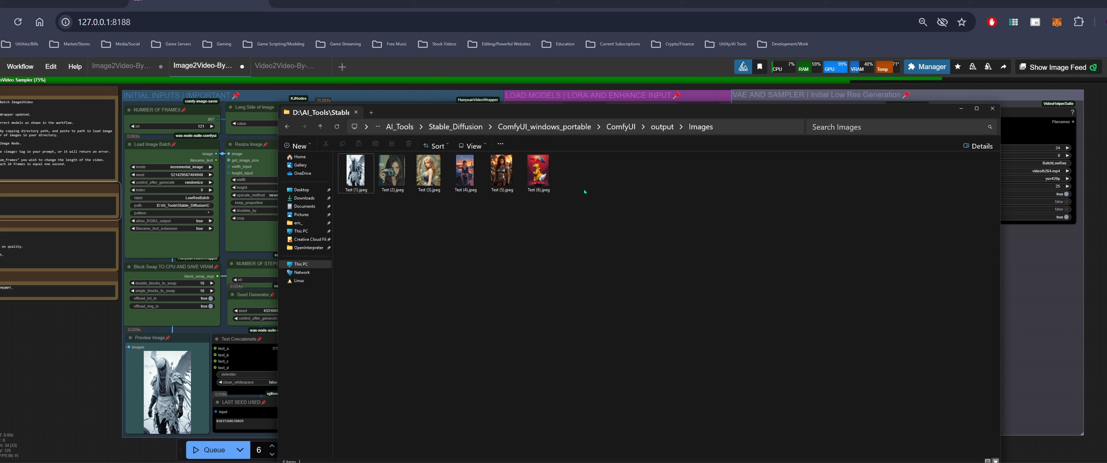
click(539, 185)
shift+click(365, 178)
right_click(360, 183)
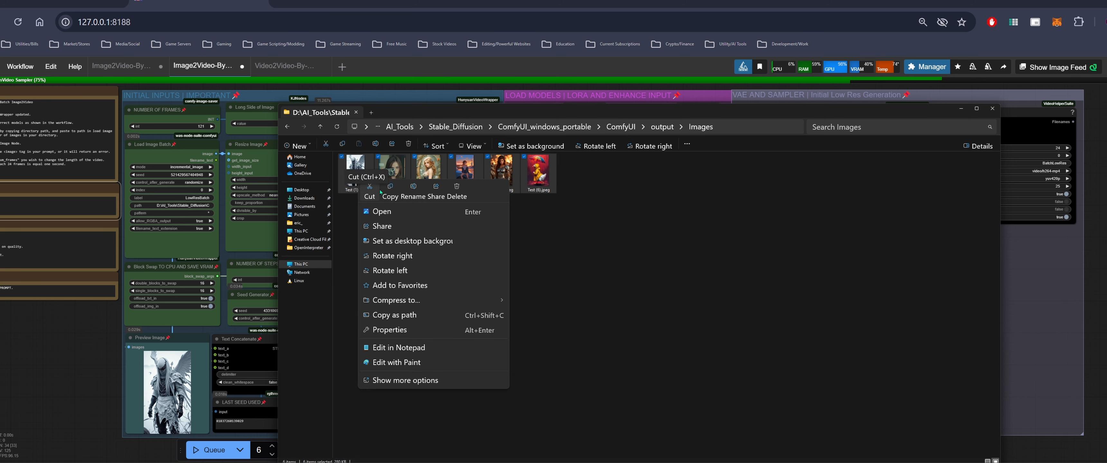
click(411, 189)
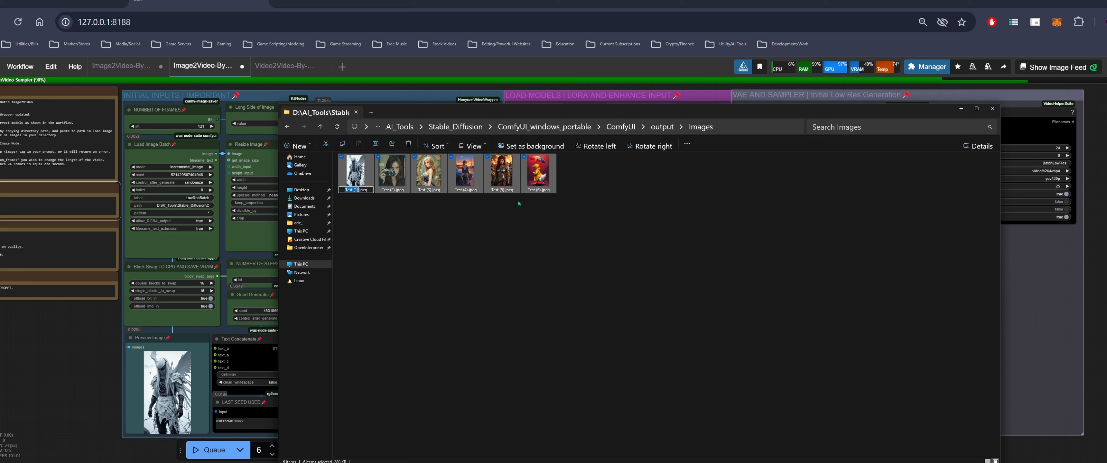
click(599, 234)
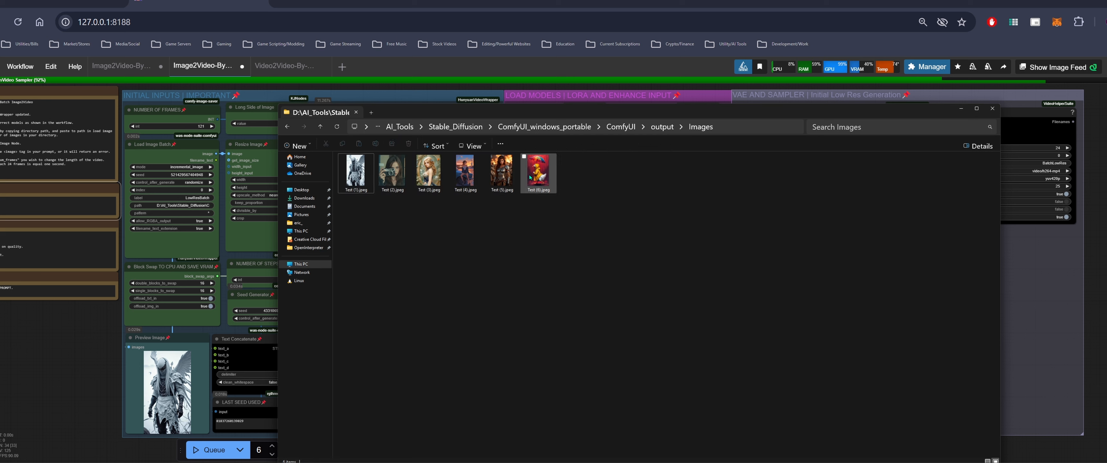
click(992, 109)
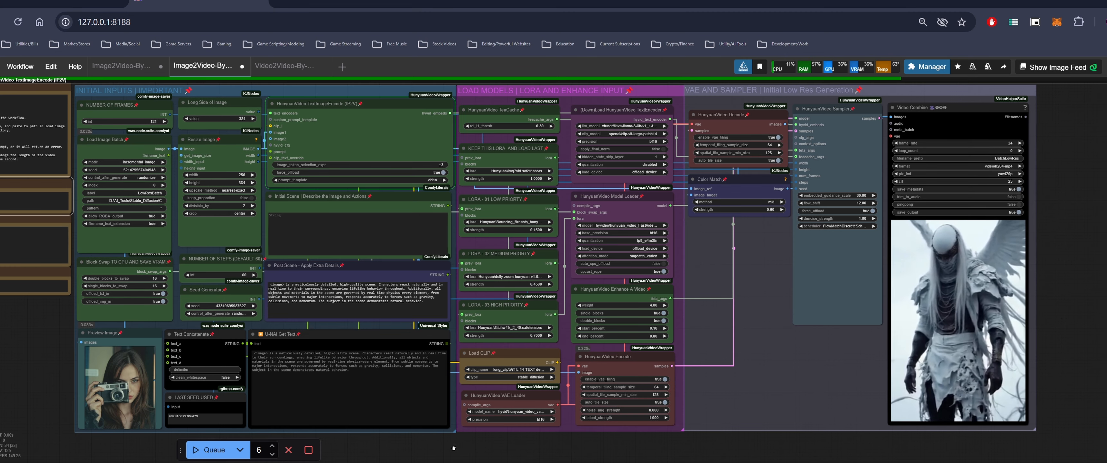
Watch the batch generation progress in the Video Combine preview
drag(978, 341, 947, 346)
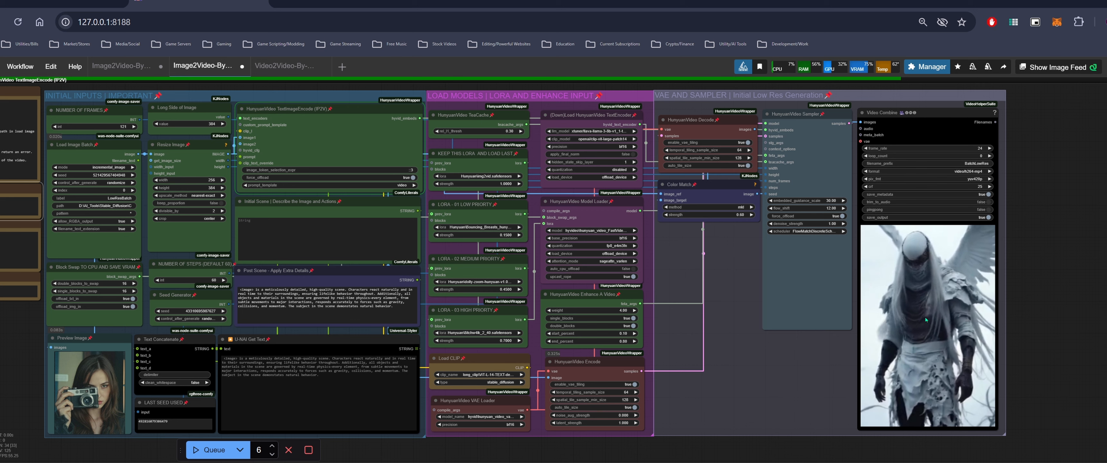
scroll(1020, 293, down, 1)
drag(1020, 294, 989, 302)
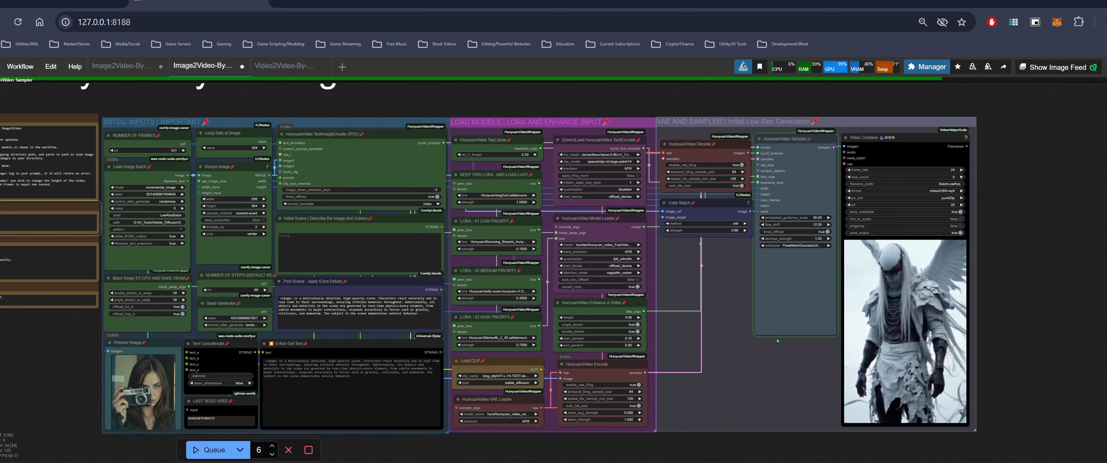
drag(41, 377, 161, 371)
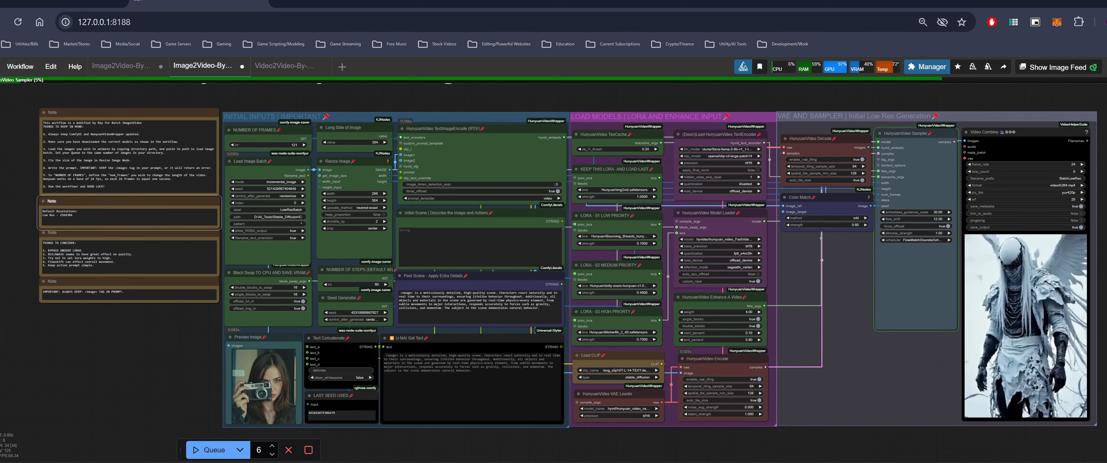
drag(174, 372, 183, 342)
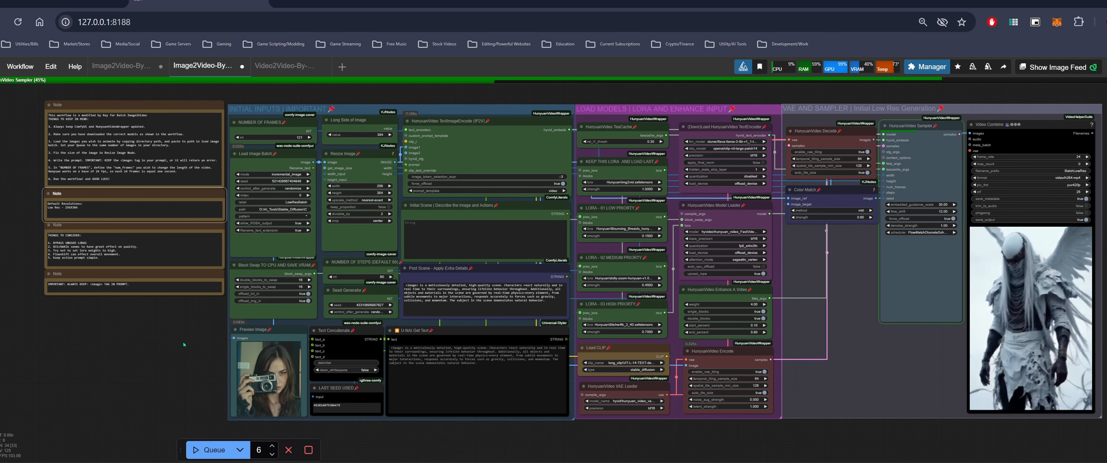
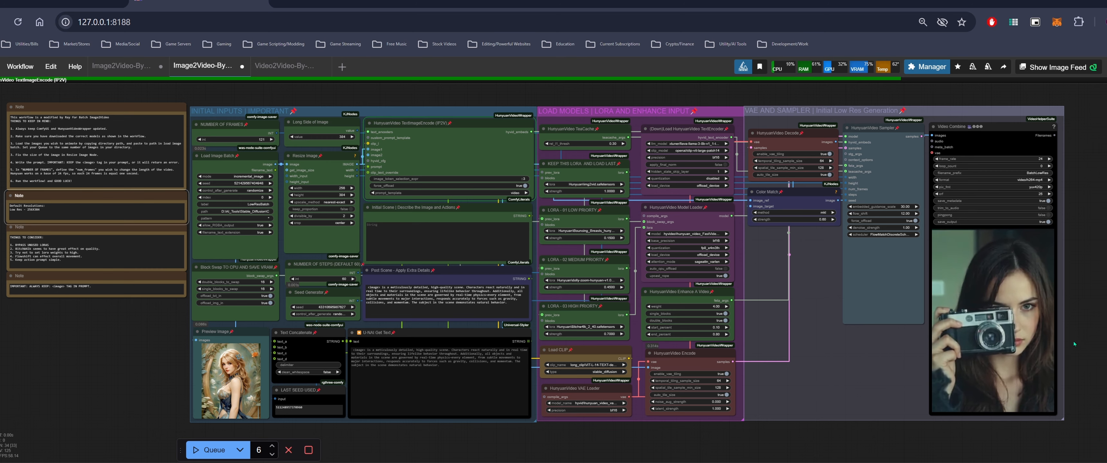
Pan and zoom around the workflow to examine the first batch clips in the Video Combine preview
scroll(1072, 339, up, 4)
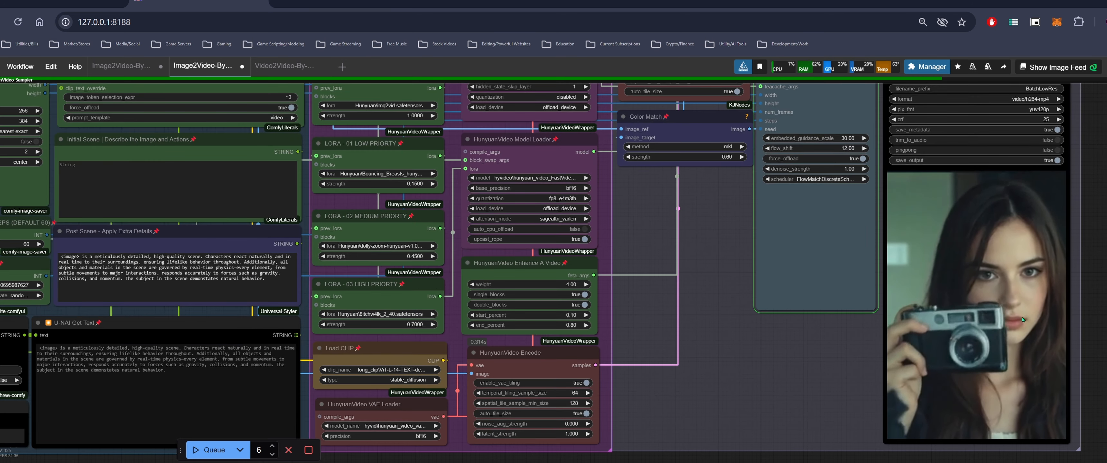
scroll(976, 328, down, 2)
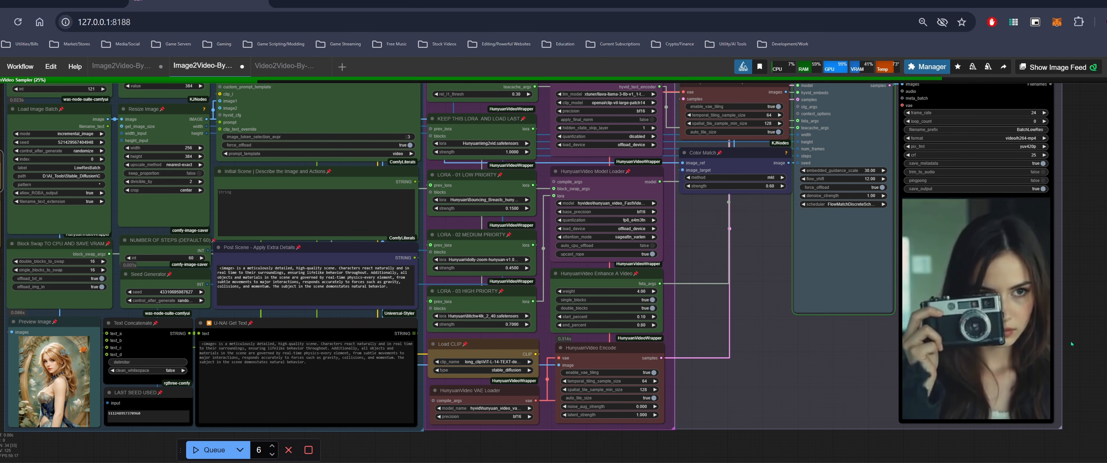
scroll(1057, 340, up, 4)
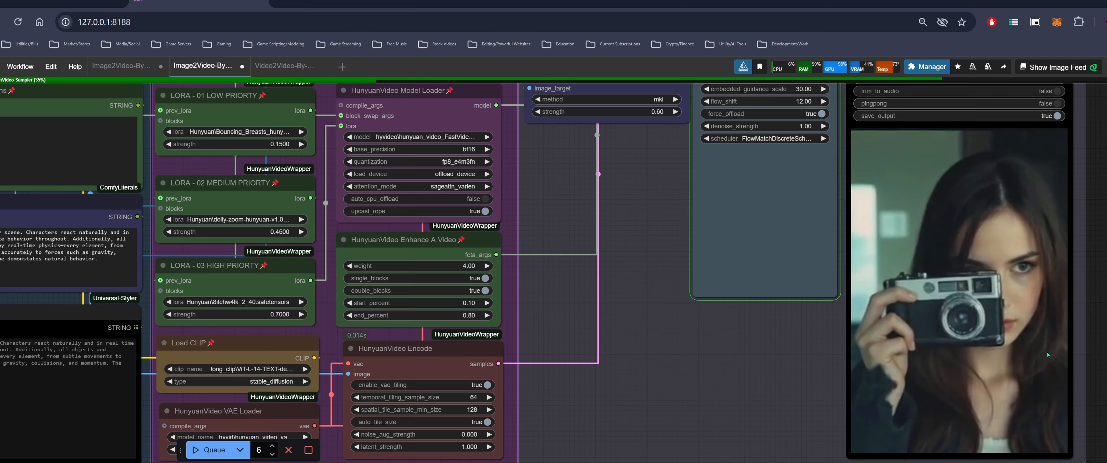
scroll(1048, 355, down, 1)
scroll(1046, 352, down, 5)
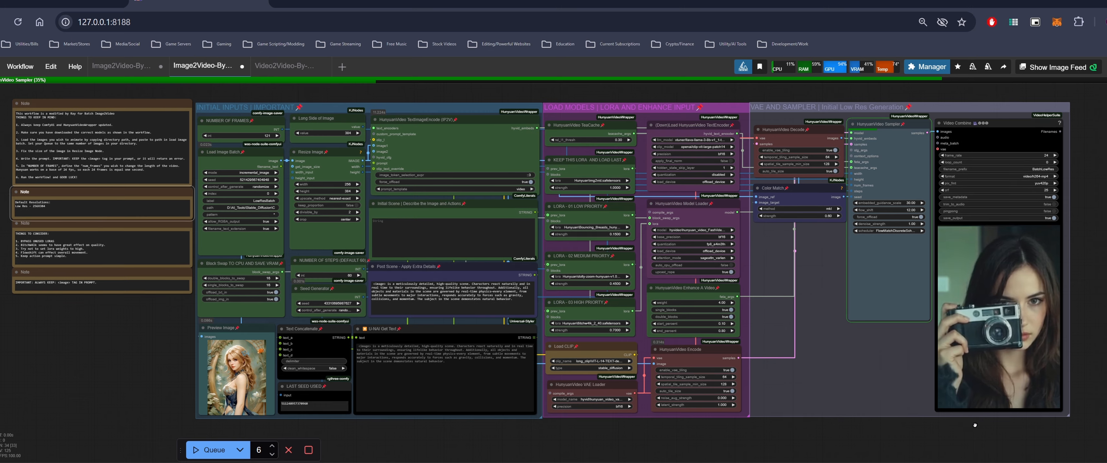
drag(961, 429, 988, 424)
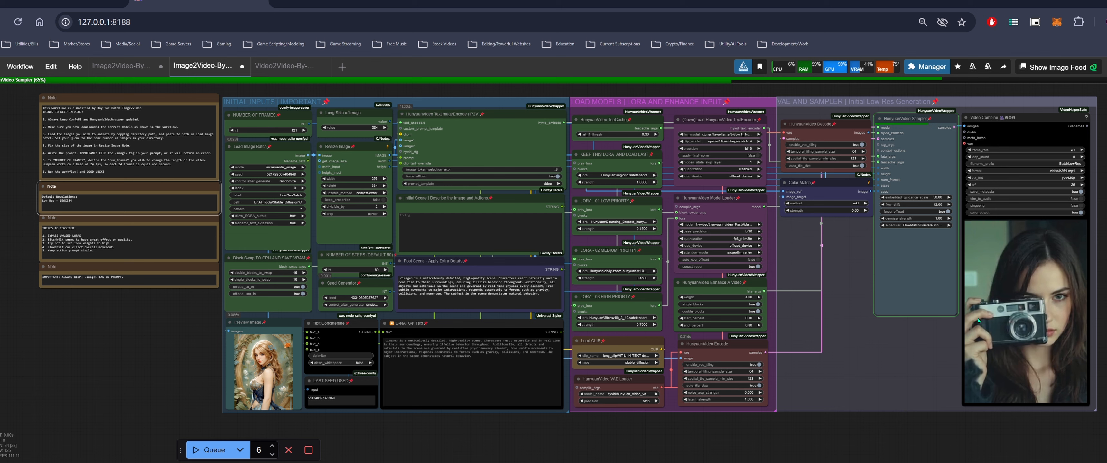
scroll(1048, 350, right, 1)
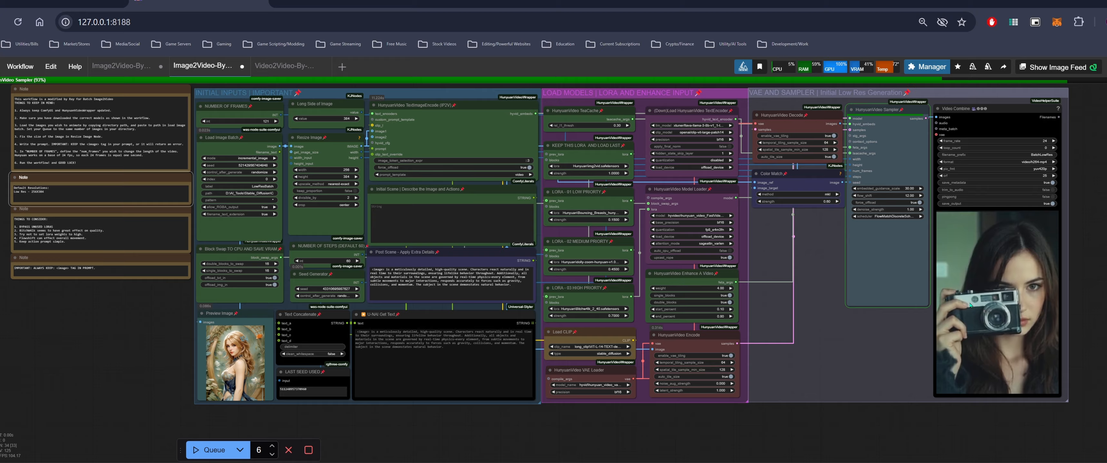
scroll(999, 306, up, 2)
scroll(1008, 325, up, 5)
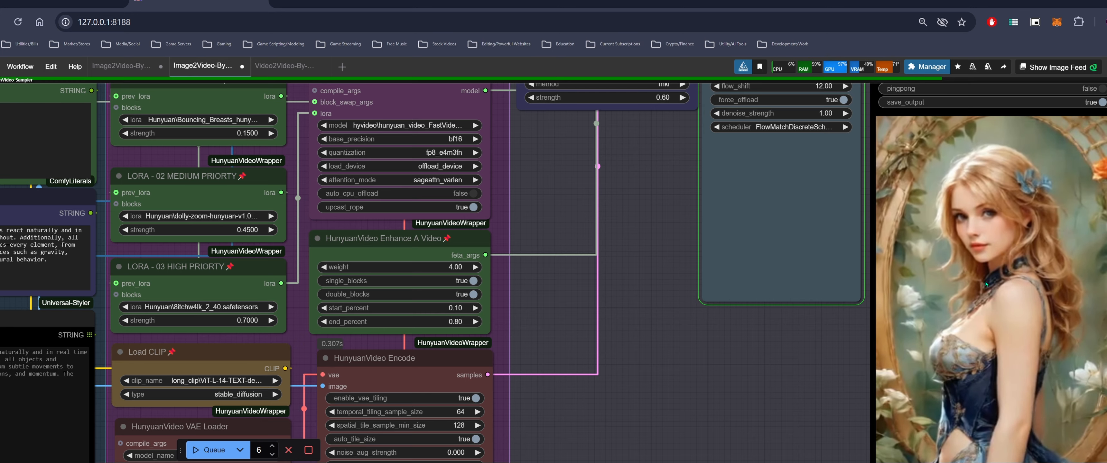
scroll(985, 284, down, 5)
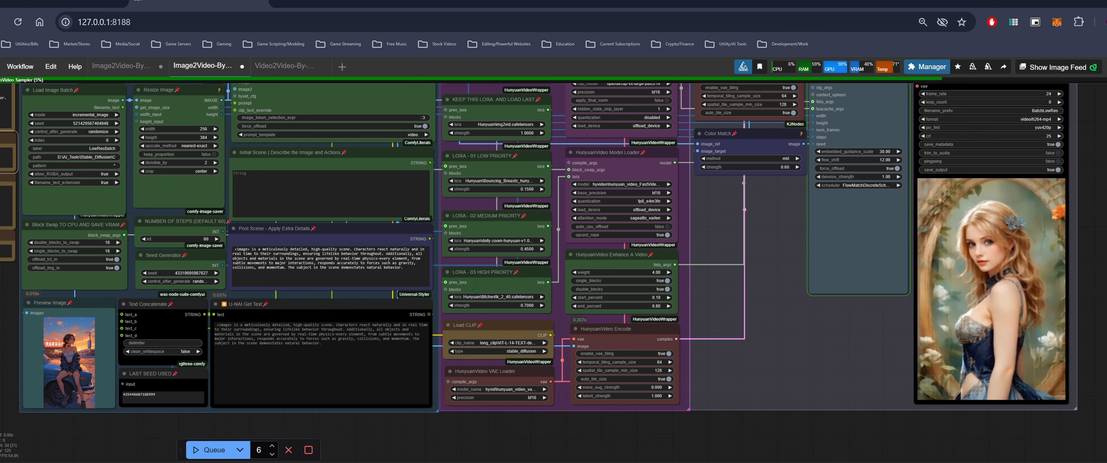
drag(373, 422, 487, 424)
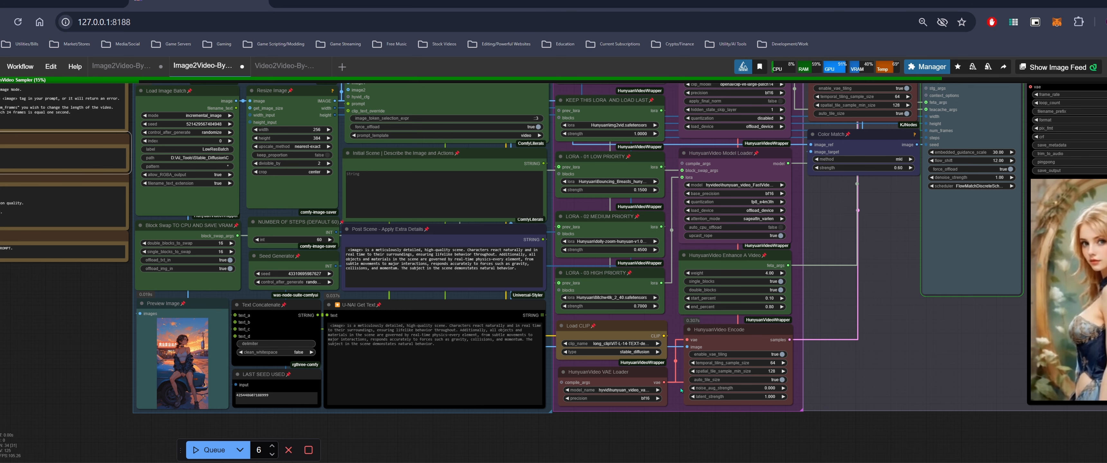
drag(969, 429, 1018, 427)
scroll(521, 246, up, 4)
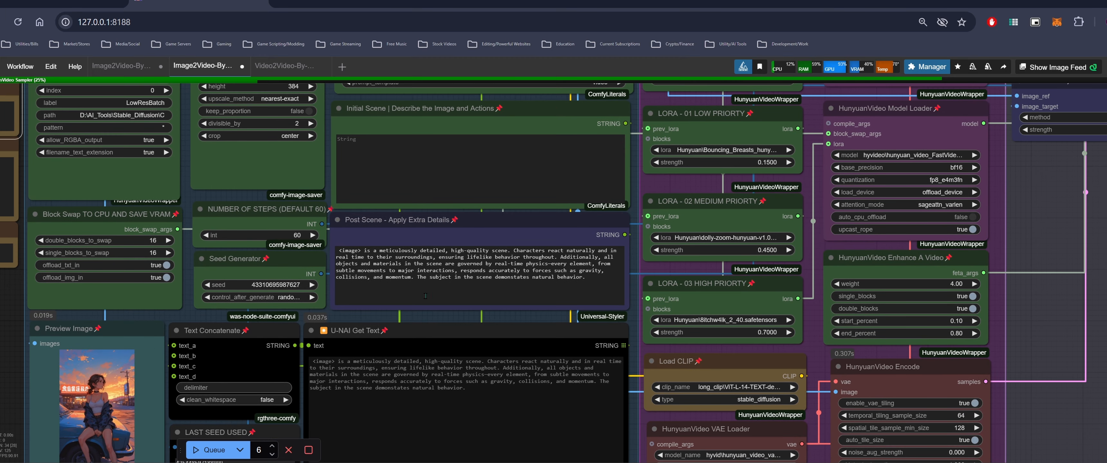
scroll(9, 310, up, 3)
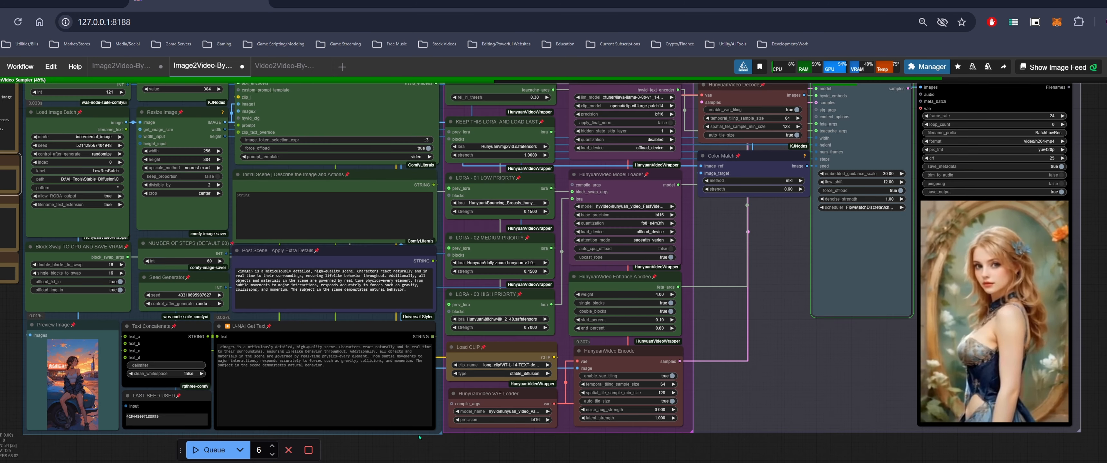
drag(433, 449, 466, 430)
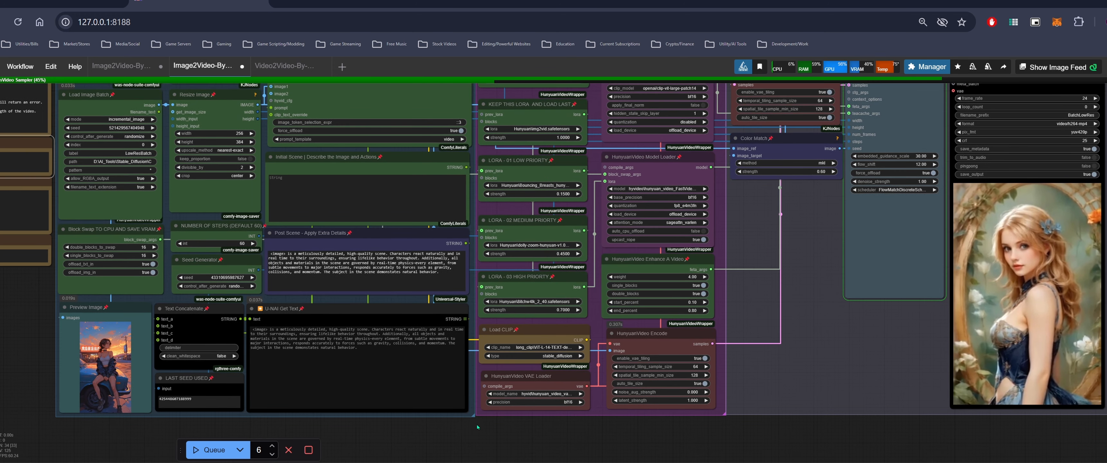
drag(537, 427, 487, 433)
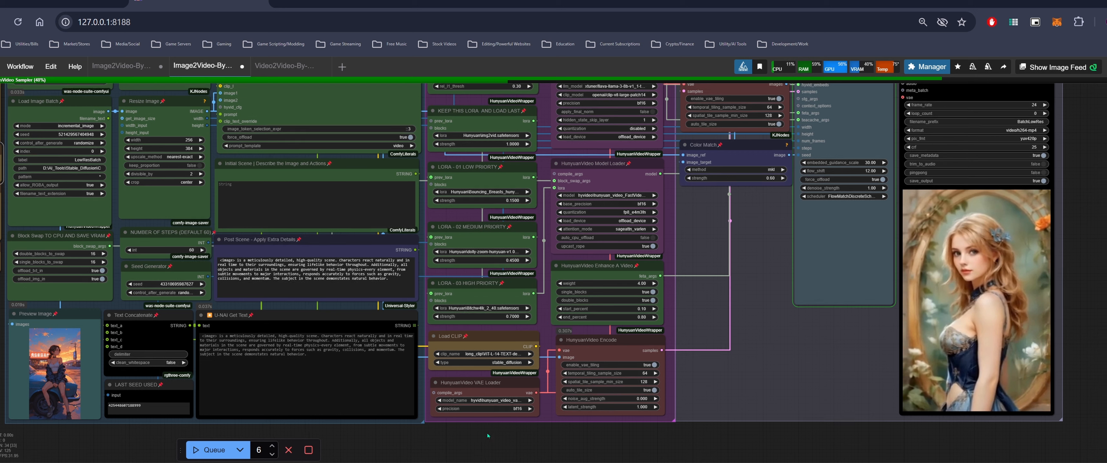
drag(1070, 276, 975, 261)
scroll(926, 276, up, 3)
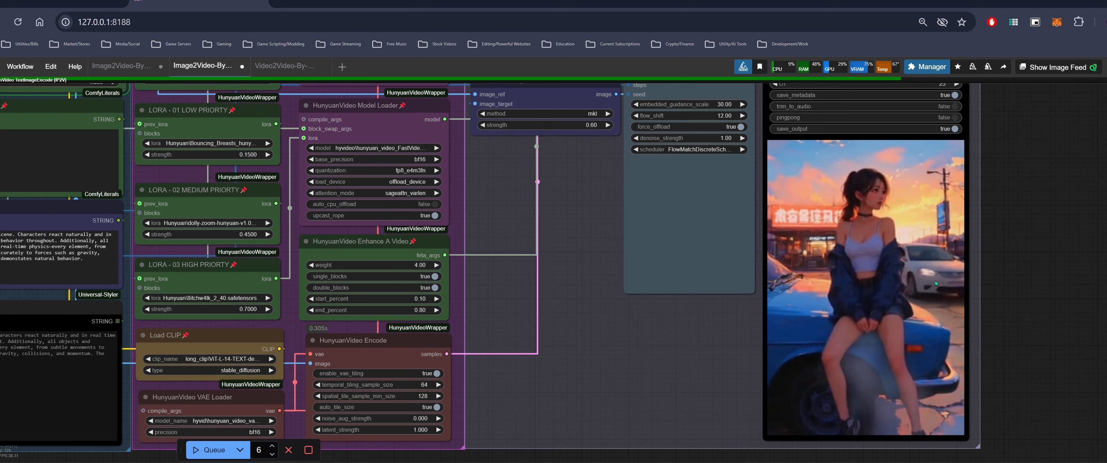
scroll(853, 256, up, 2)
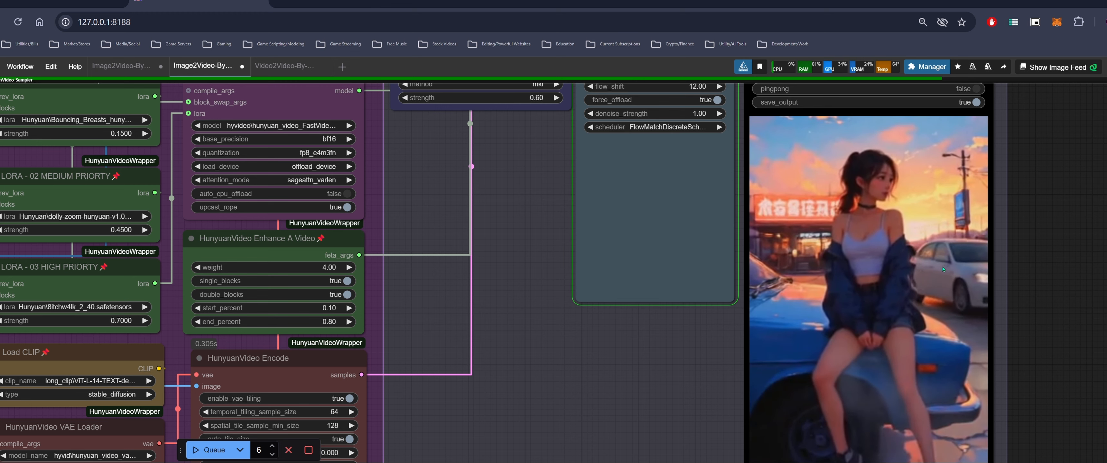
scroll(1044, 284, down, 5)
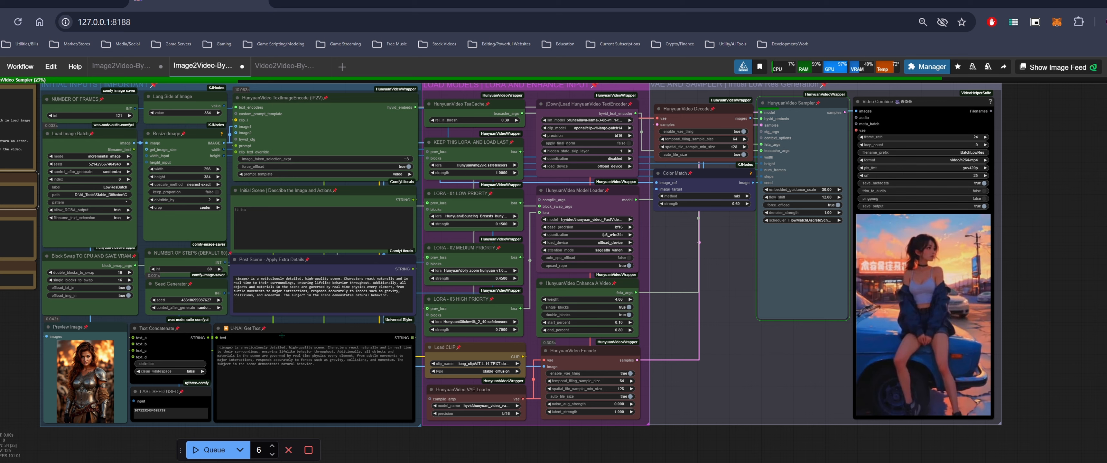
Zoom into the output preview again to inspect the next generated clip alongside its source image
drag(420, 444, 533, 451)
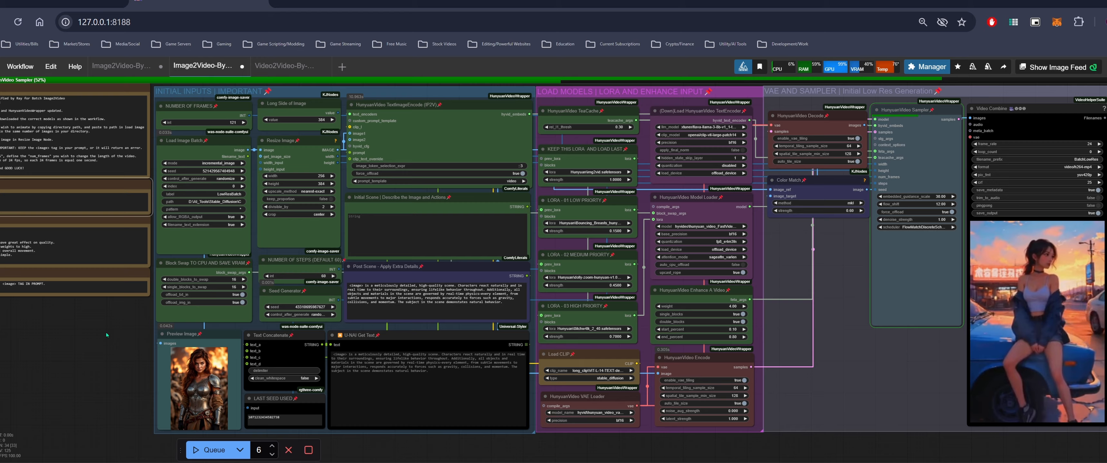
scroll(155, 378, up, 8)
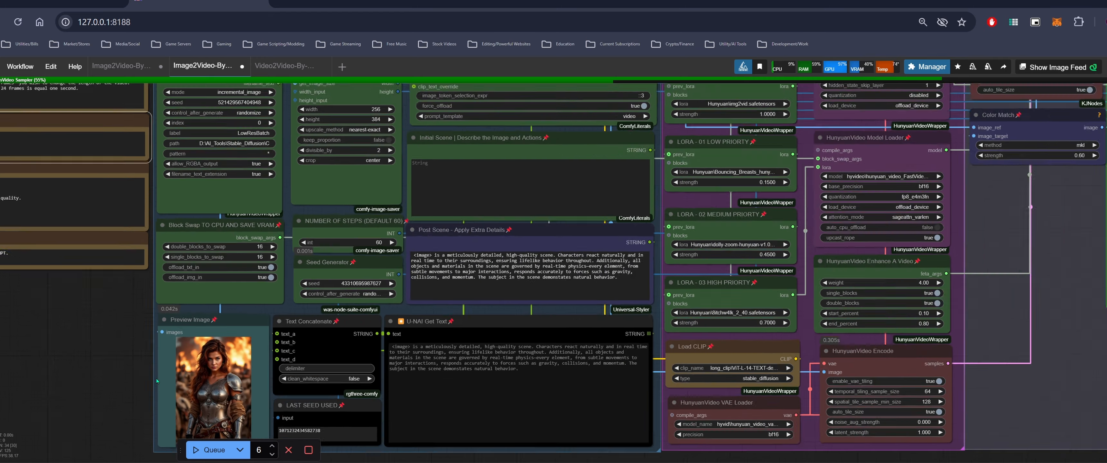
scroll(155, 378, down, 6)
drag(155, 378, 114, 390)
scroll(85, 350, down, 2)
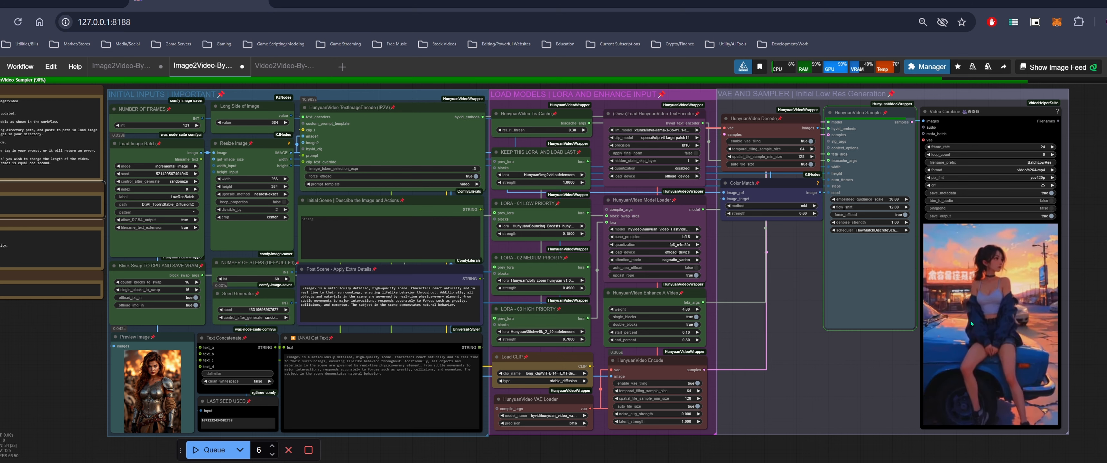
scroll(988, 318, right, 2)
scroll(988, 318, down, 1)
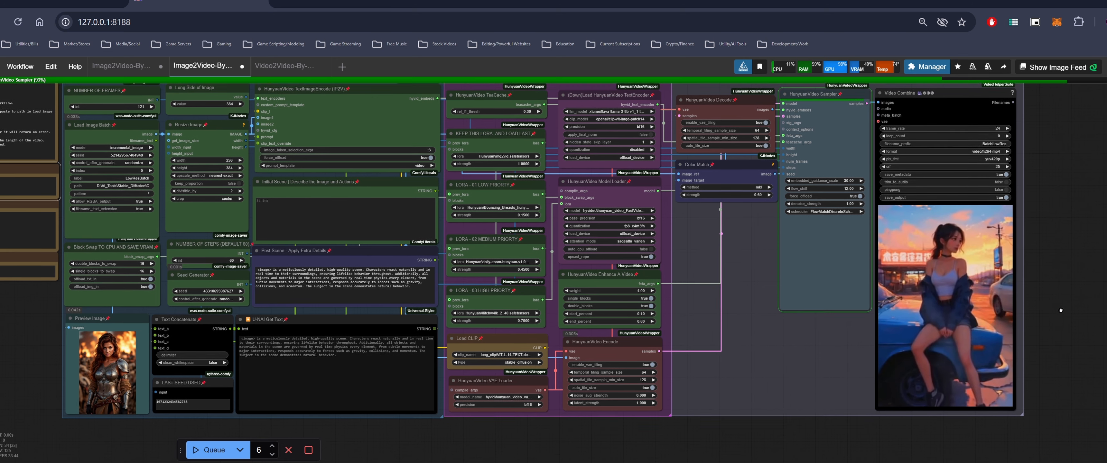
scroll(1064, 293, left, 2)
scroll(1064, 293, up, 1)
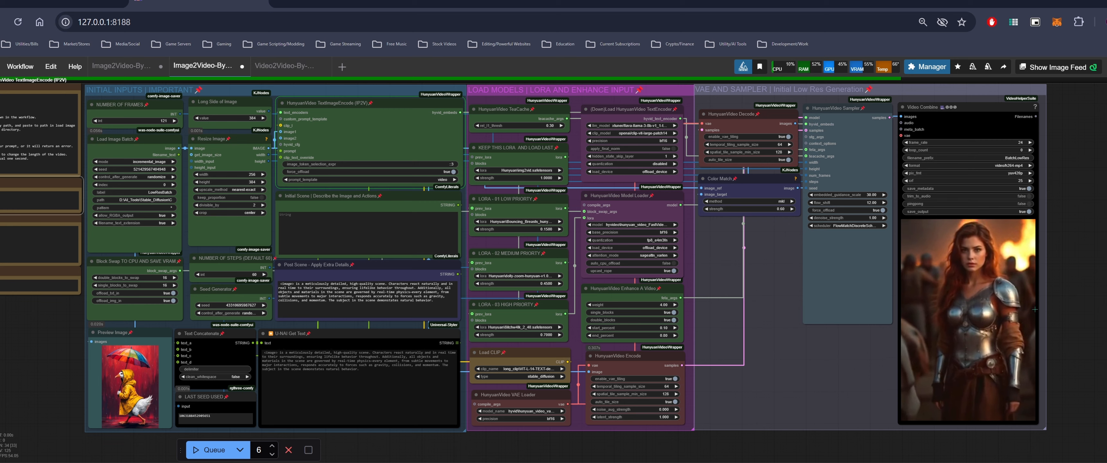
scroll(1039, 312, up, 5)
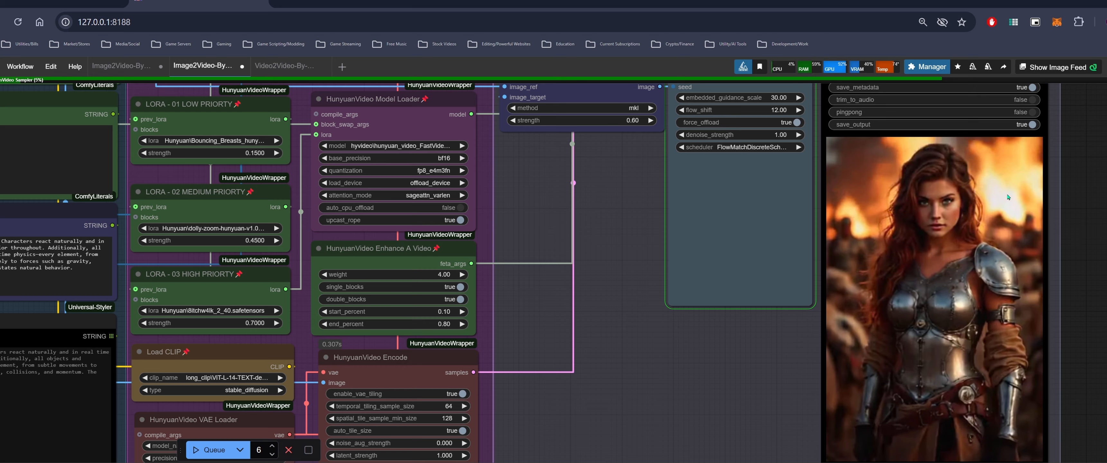
scroll(967, 220, down, 1)
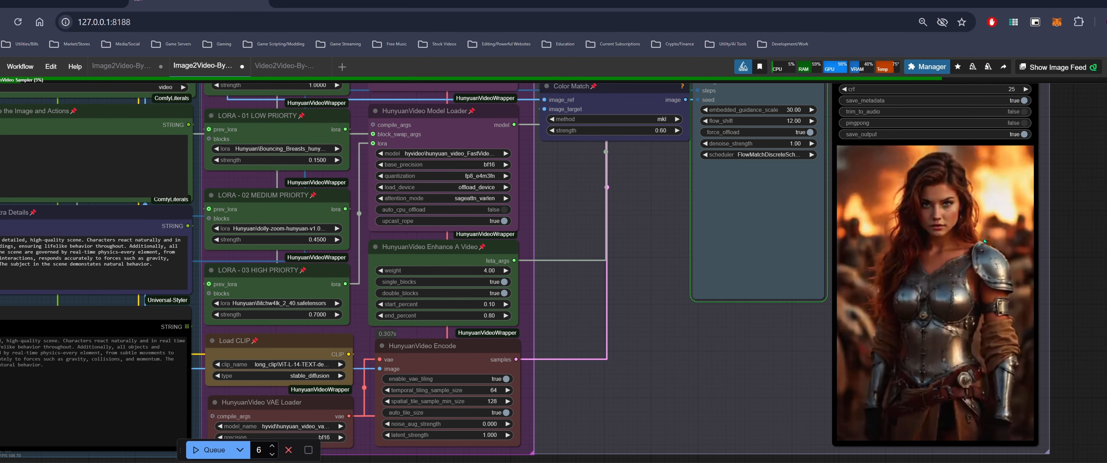
scroll(1035, 237, down, 1)
scroll(1085, 237, down, 1)
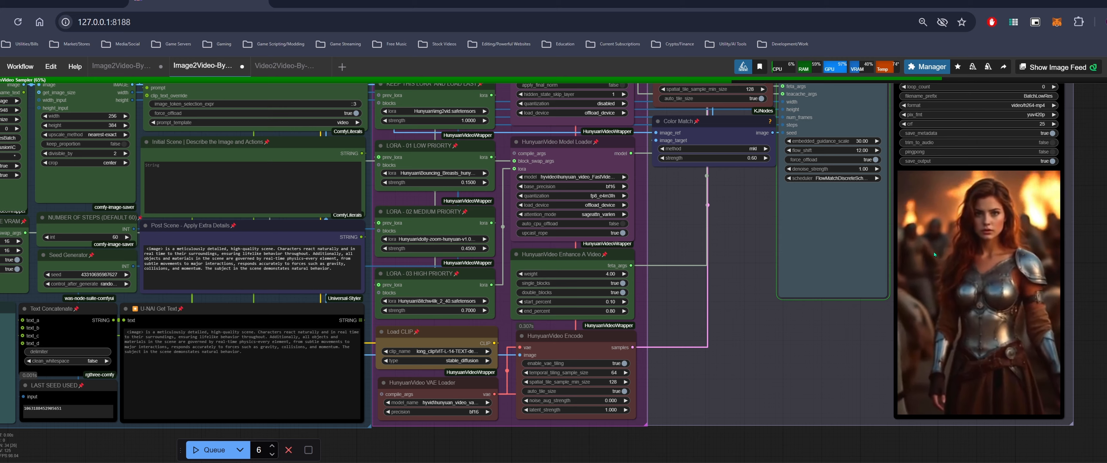
scroll(946, 268, down, 1)
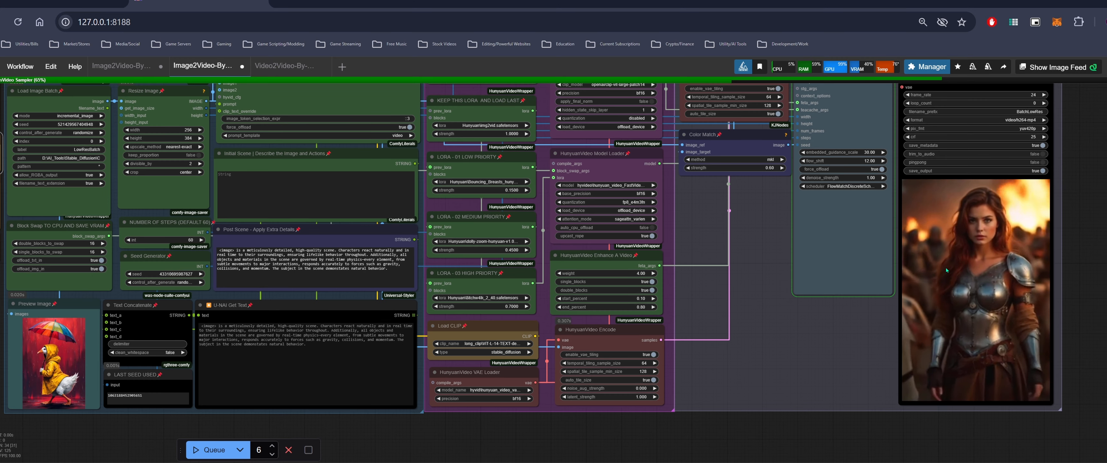
scroll(641, 257, up, 3)
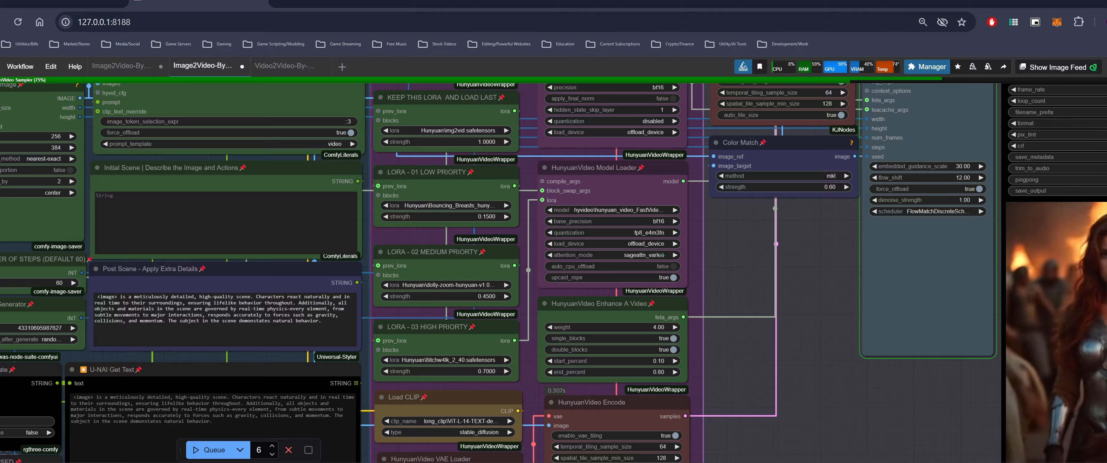
scroll(662, 252, down, 2)
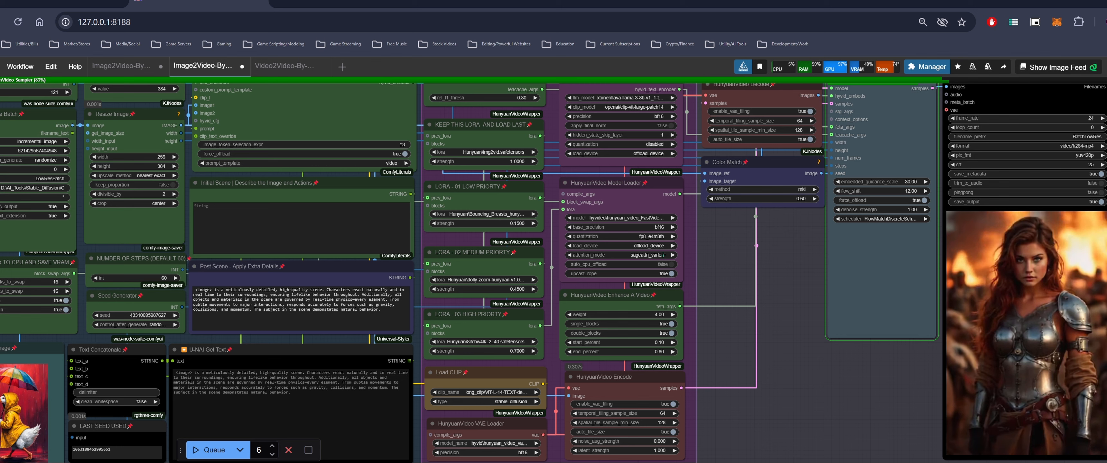
scroll(832, 231, down, 1)
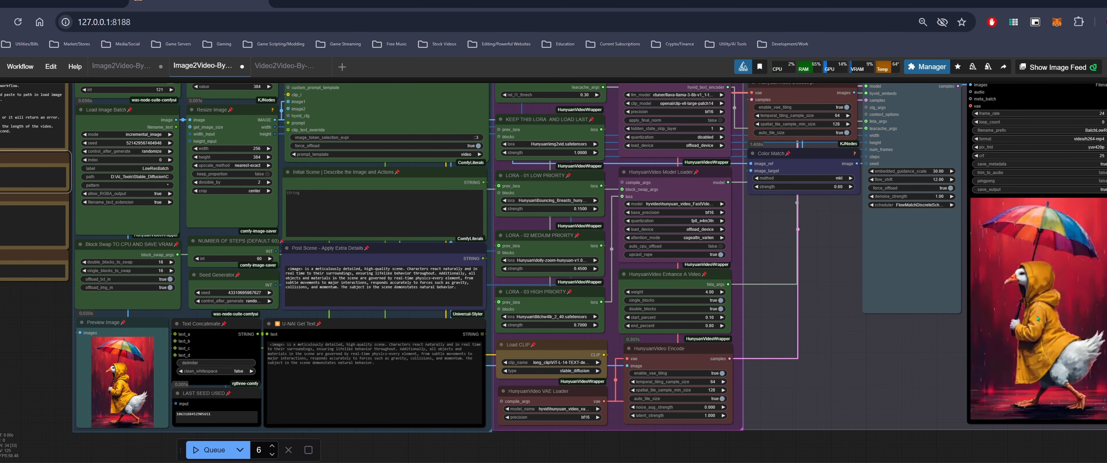
Review the following batch clip up close in the Video Combine node while generation continues
drag(1031, 379, 954, 373)
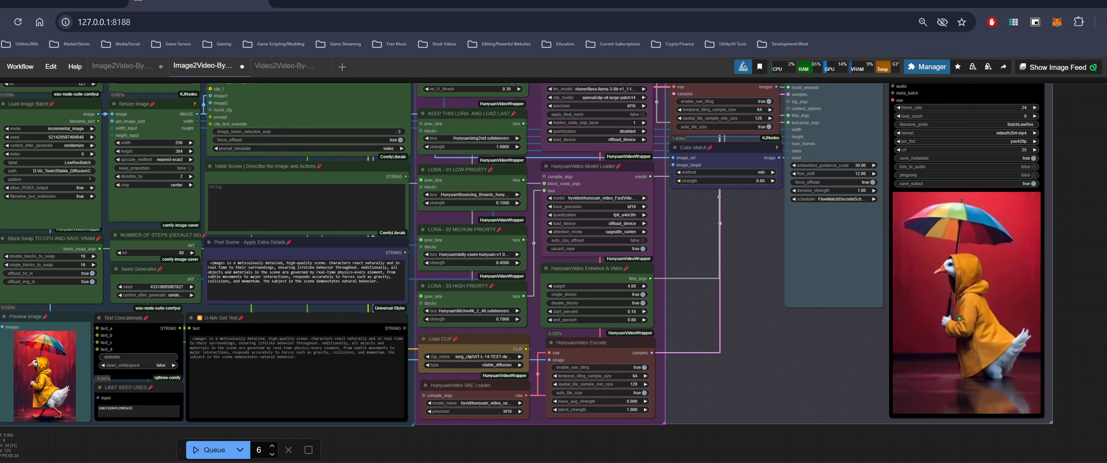
scroll(960, 318, up, 3)
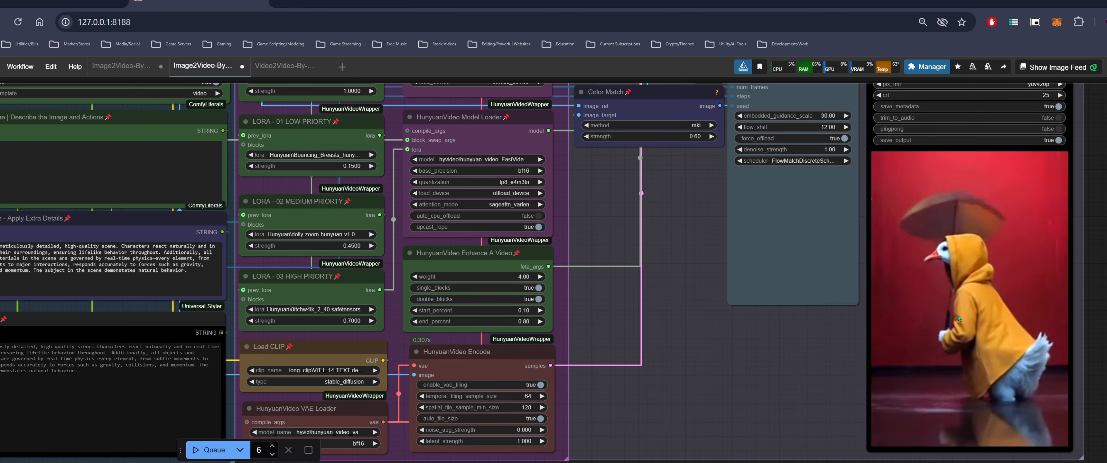
scroll(936, 322, down, 3)
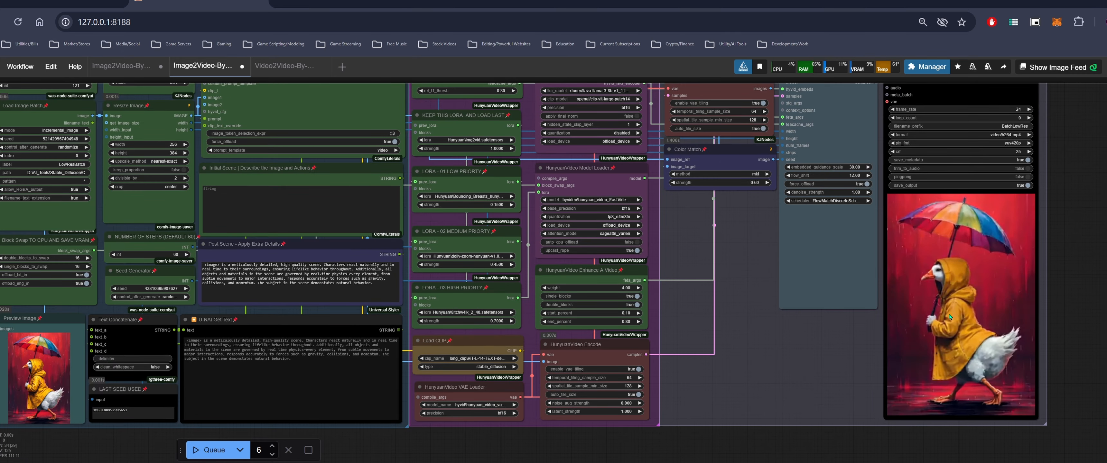
scroll(949, 316, up, 3)
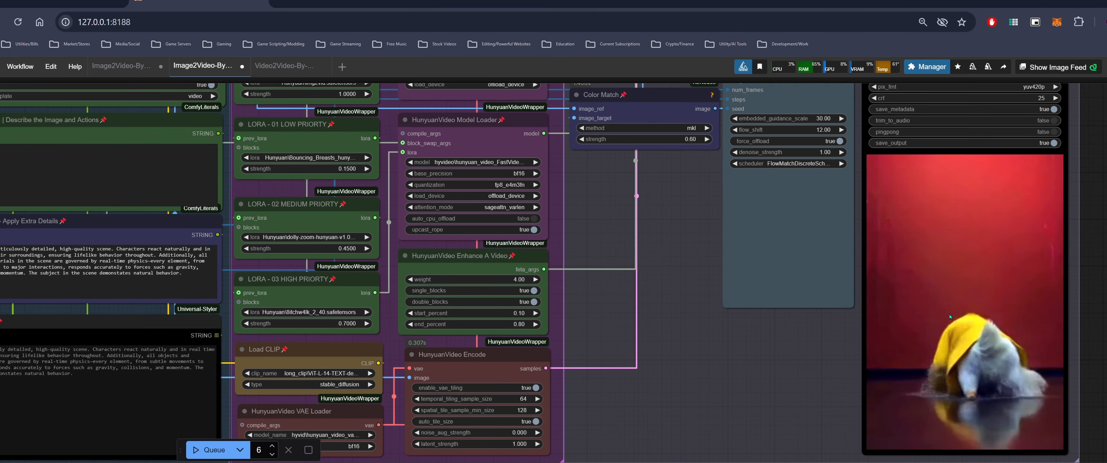
scroll(950, 315, up, 4)
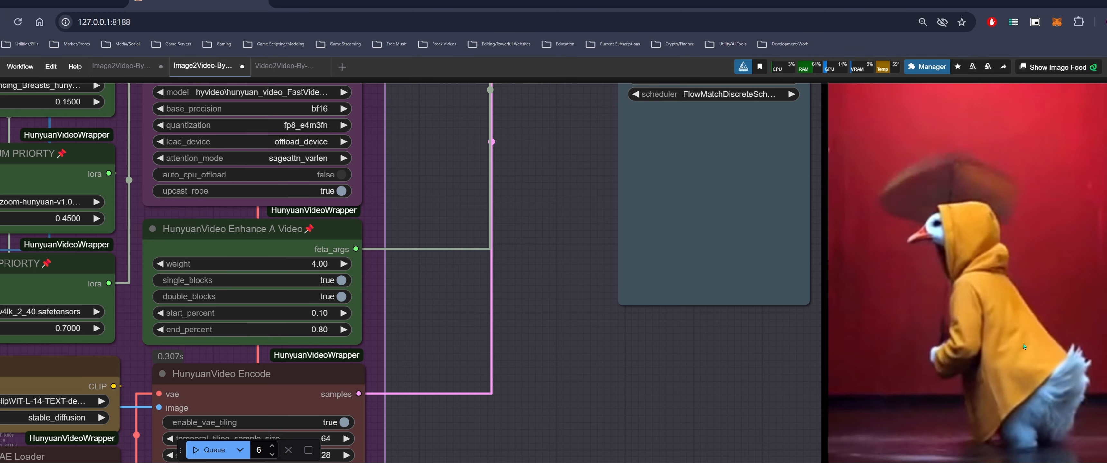
scroll(995, 323, down, 1)
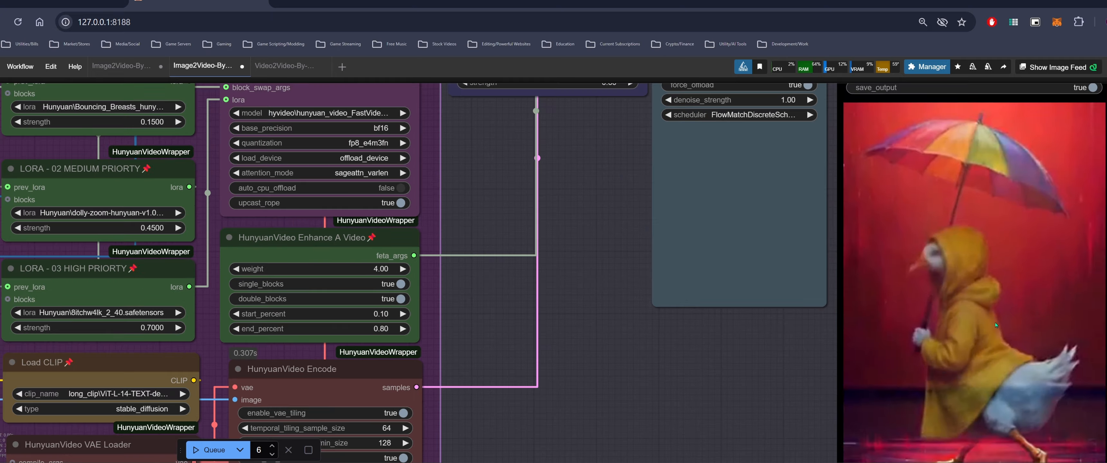
scroll(995, 323, down, 5)
scroll(967, 353, down, 1)
scroll(967, 353, down, 1)
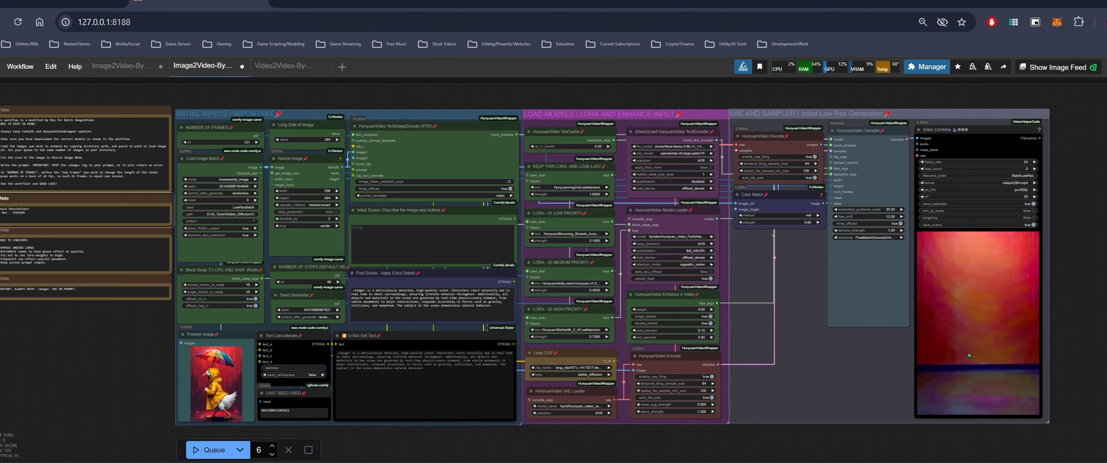
Copy the directory path from the Load Image Batch path field
drag(134, 353, 303, 351)
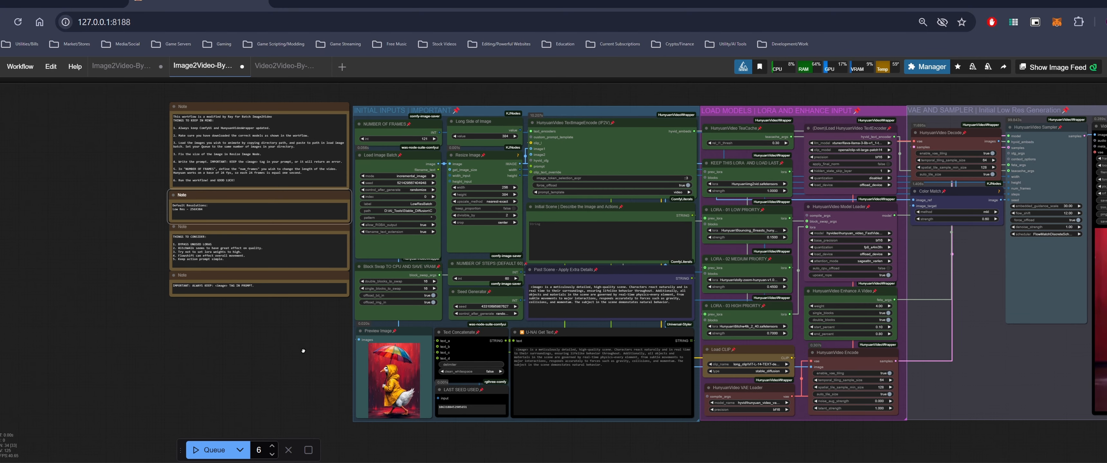
scroll(306, 351, up, 3)
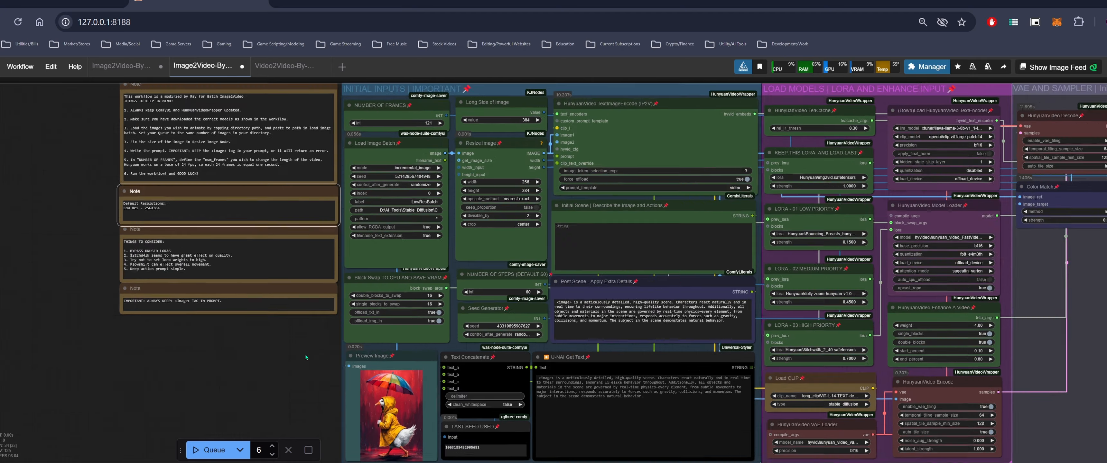
drag(308, 329, 294, 397)
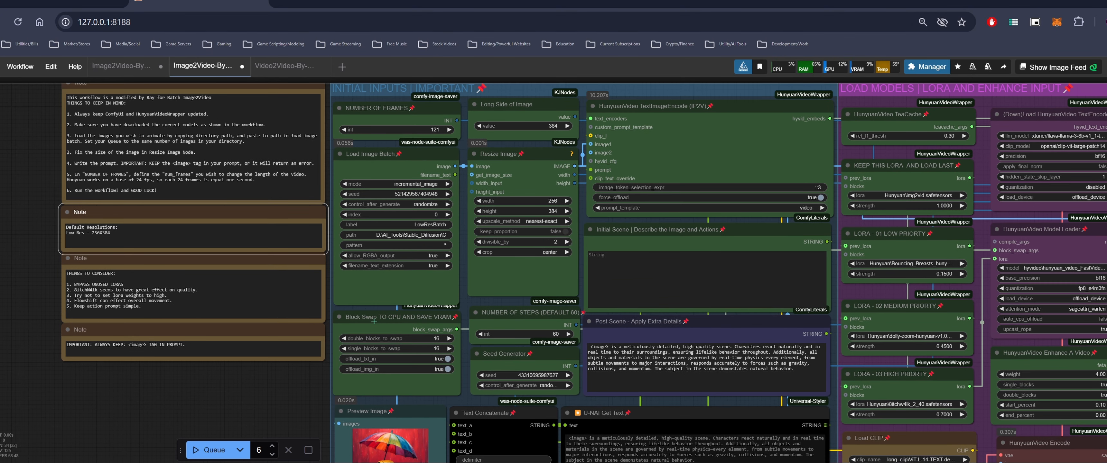
click(406, 235)
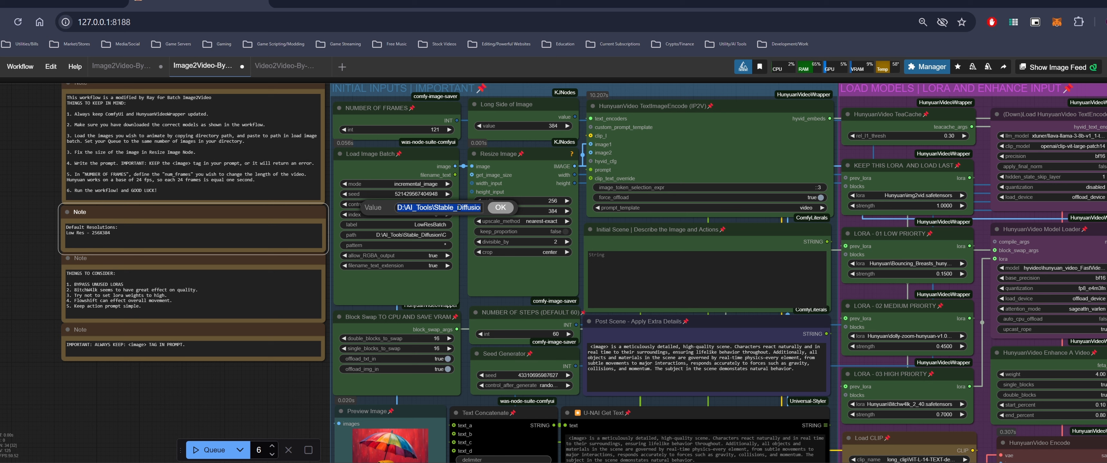
right_click(460, 208)
click(506, 224)
Add the line "Example Path: D:\Images\" under the default resolutions in the workflow note
click(176, 246)
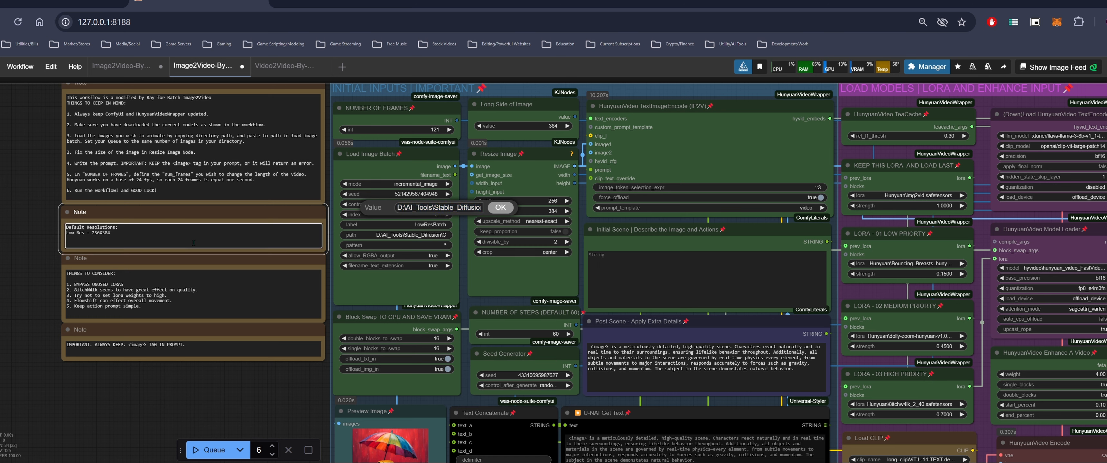
text(Example Path:)
text(D:\AI_Tools\Stable_Diffusion\ComfyUI_windows_portable\ComfyUI\output\Images\)
drag(280, 239, 110, 238)
key(BackSpace)
key(Right)
key(Right)
click(232, 381)
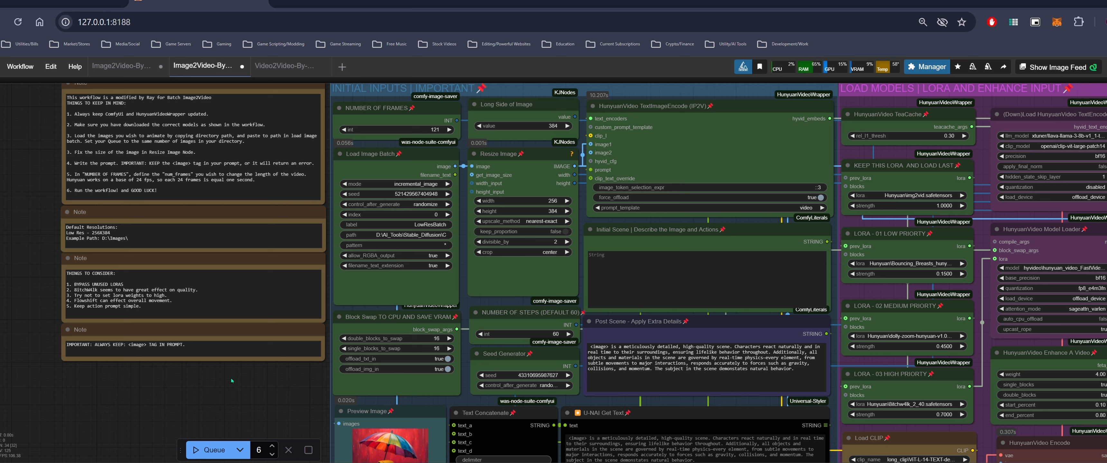
Open the Load Image Batch path value to review the full directory path
click(381, 234)
drag(373, 209, 524, 209)
click(420, 207)
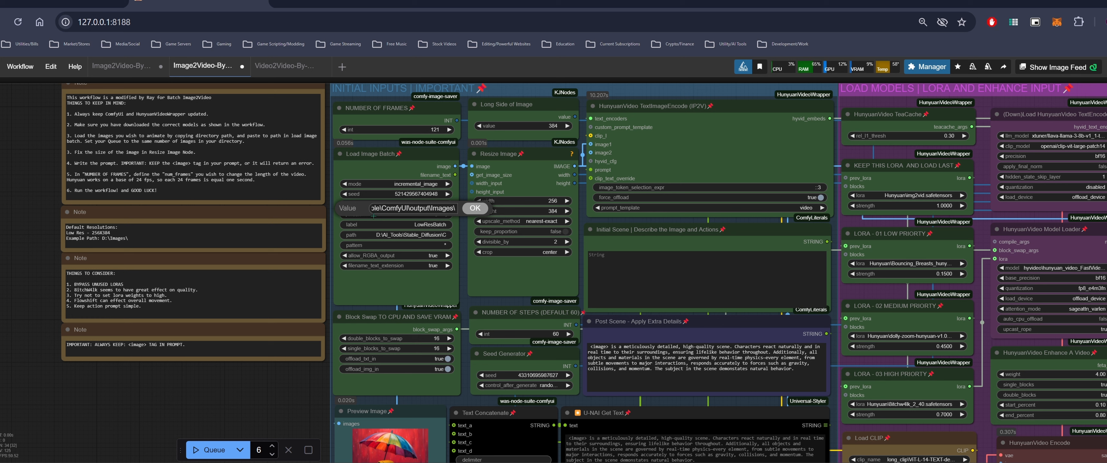
click(471, 212)
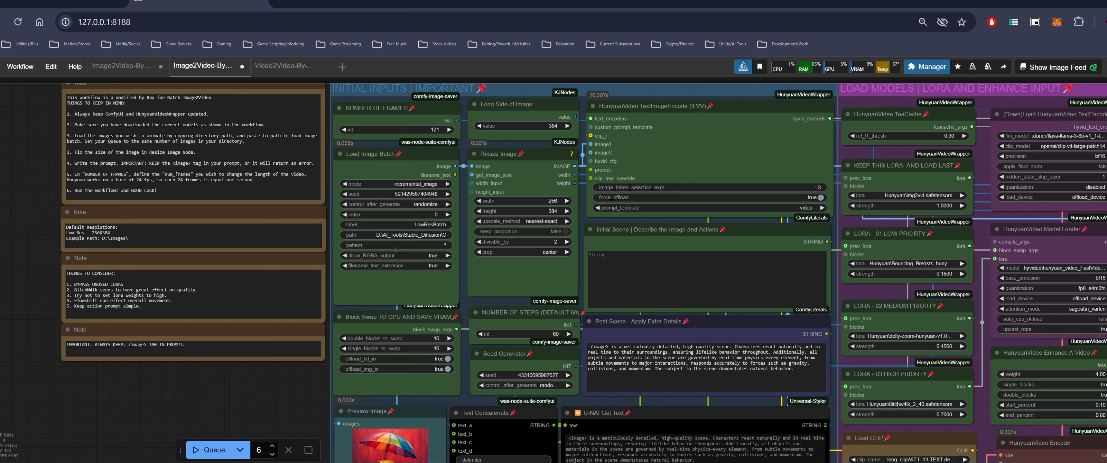
Switch to the Video2Video batch workflow tab and examine its node groups
scroll(352, 274, down, 2)
mouse_move(260, 373)
mouse_down()
mouse_move(209, 377)
mouse_move(247, 367)
mouse_up()
scroll(245, 364, down, 1)
drag(172, 143, 198, 194)
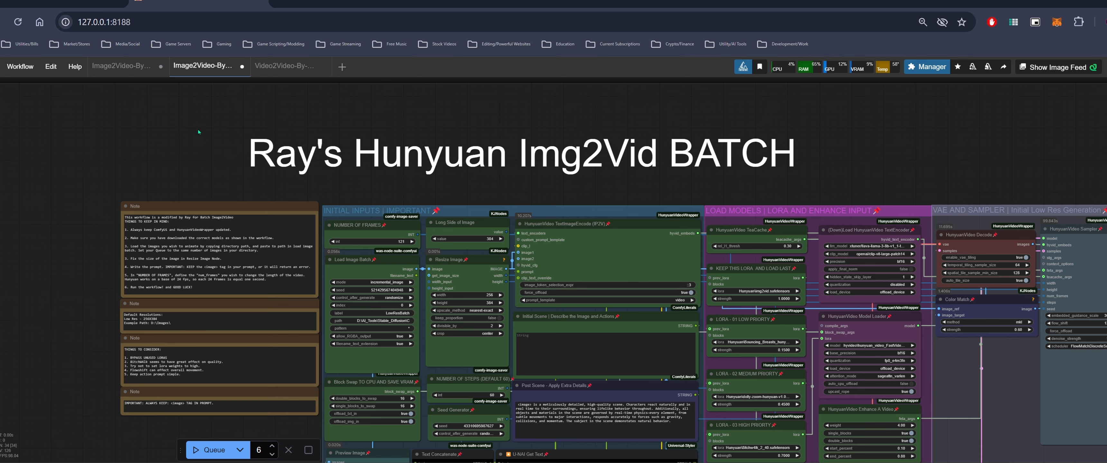
click(283, 65)
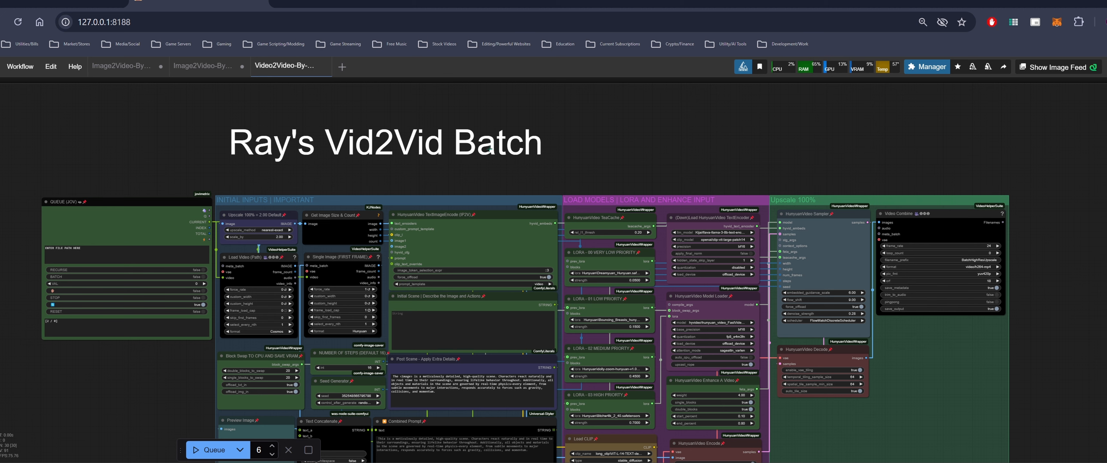
drag(667, 170, 621, 147)
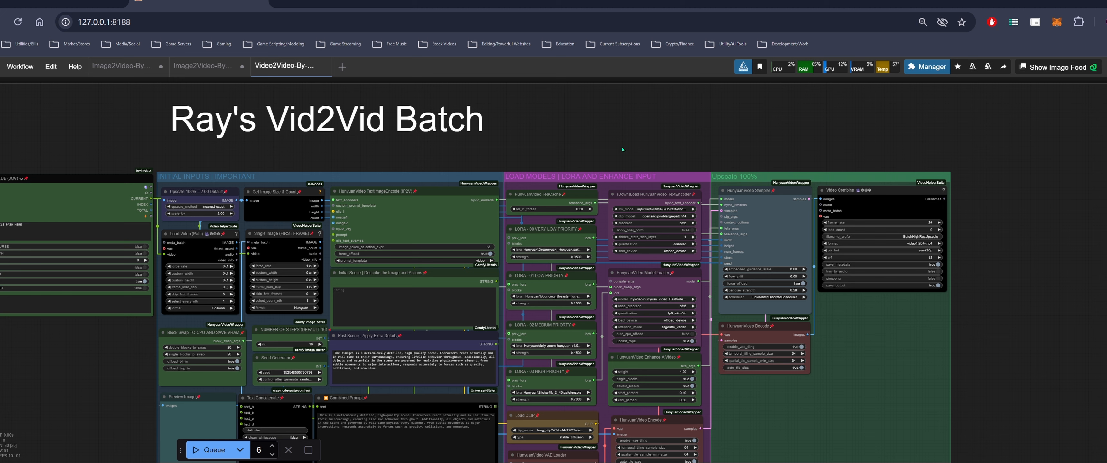
drag(536, 140, 667, 142)
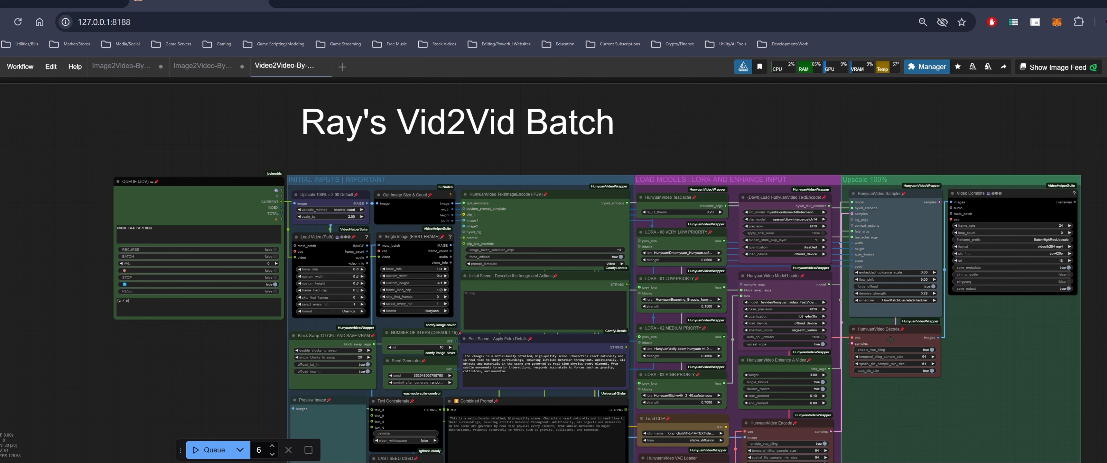
drag(872, 150, 799, 146)
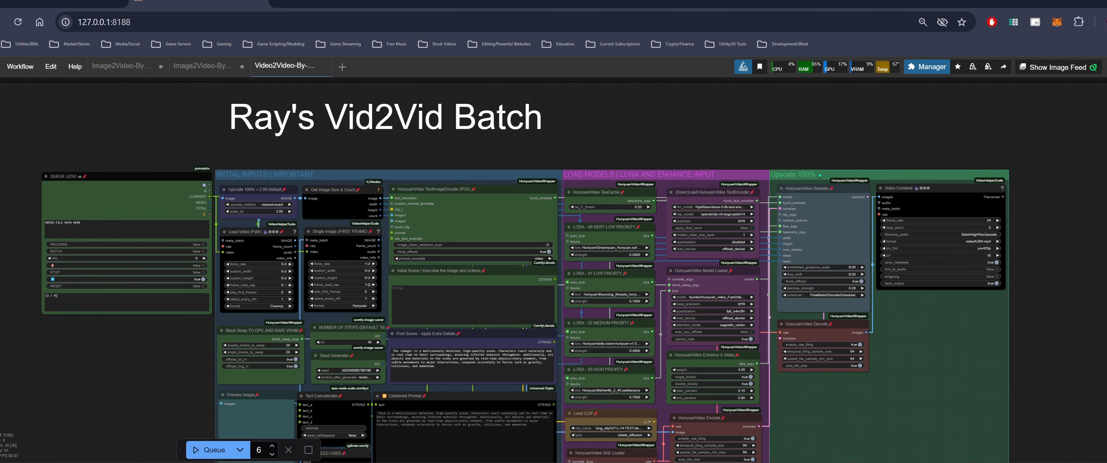
drag(738, 151, 813, 160)
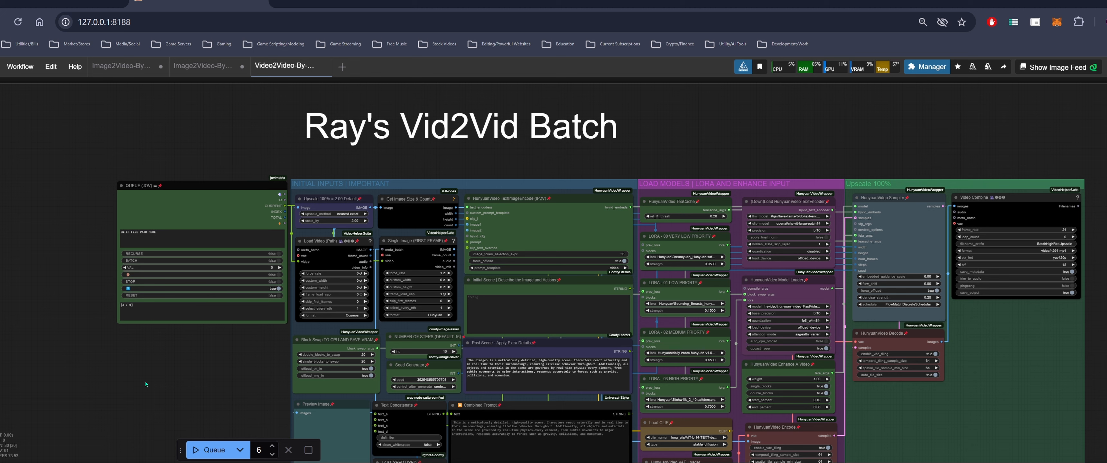
Open the ComfyUI output folder in File Explorer and sort its contents by type
key(alt+Tab)
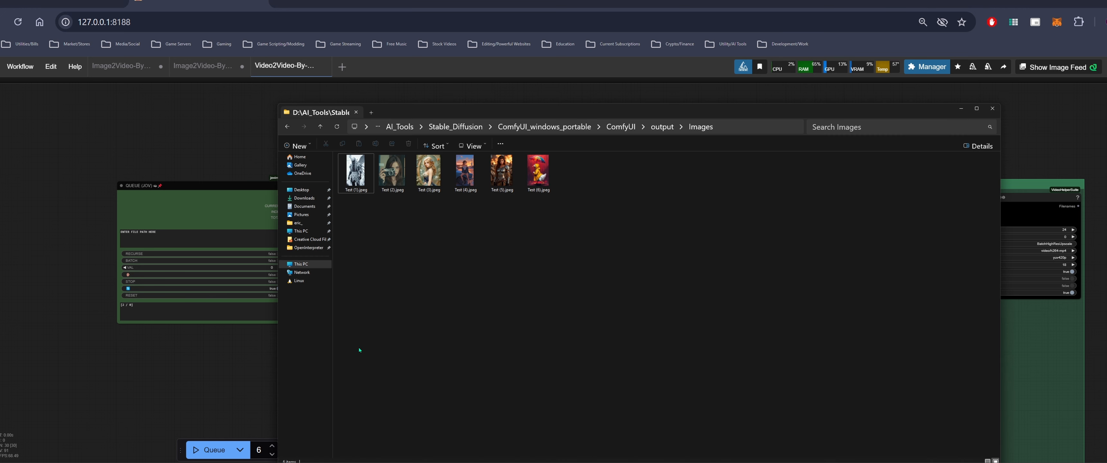
click(652, 131)
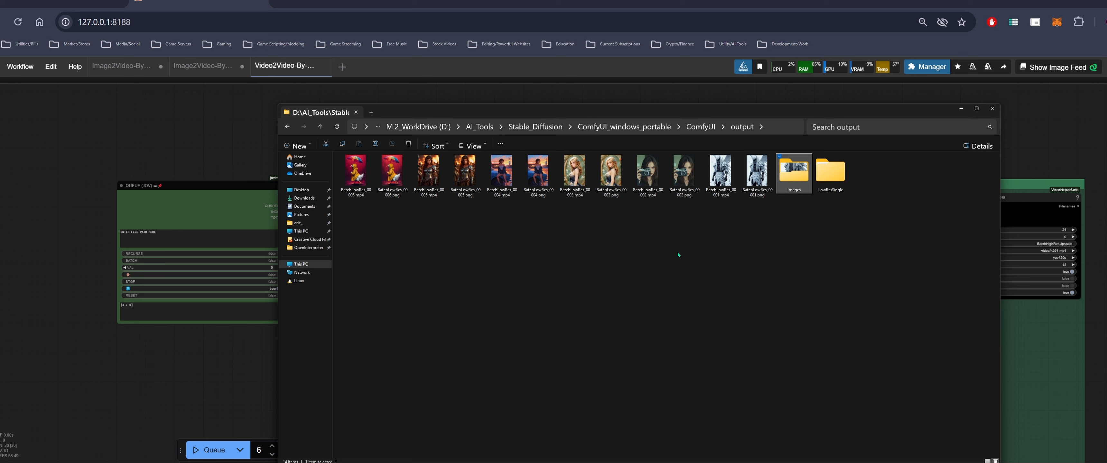
click(778, 215)
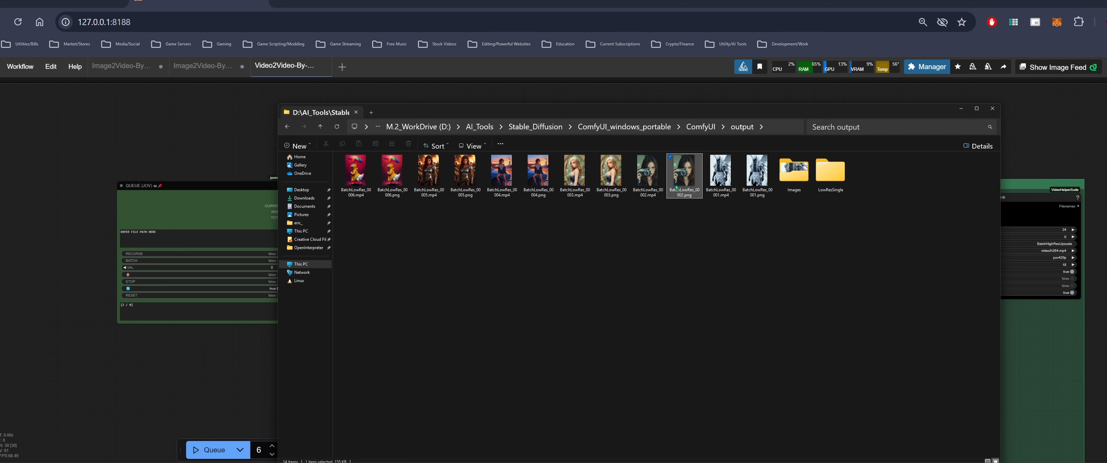
click(719, 194)
click(756, 185)
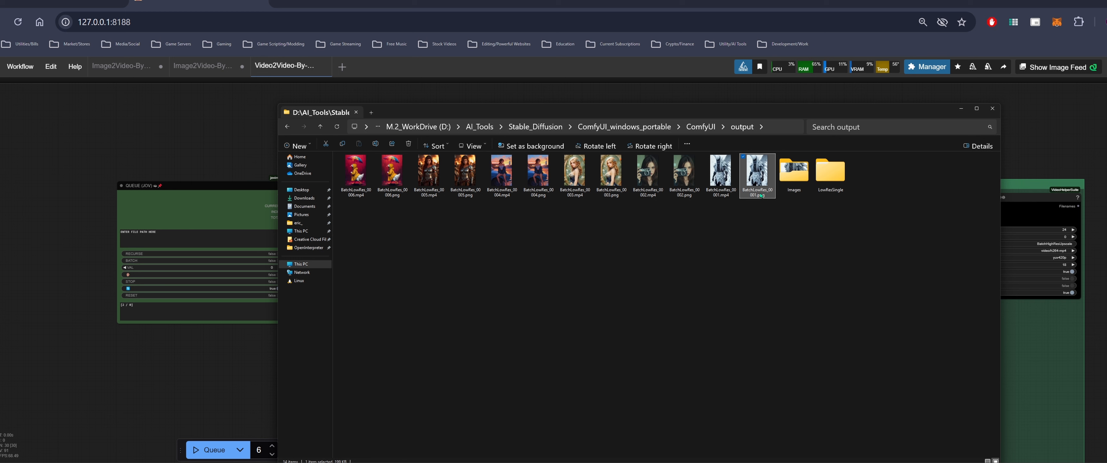
click(645, 195)
key(Right)
key(Right)
key(Right)
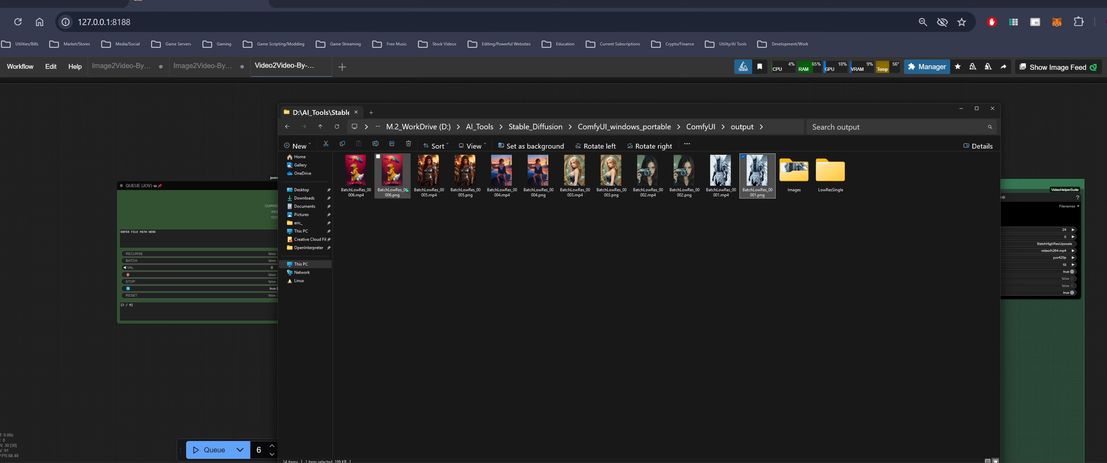
right_click(525, 222)
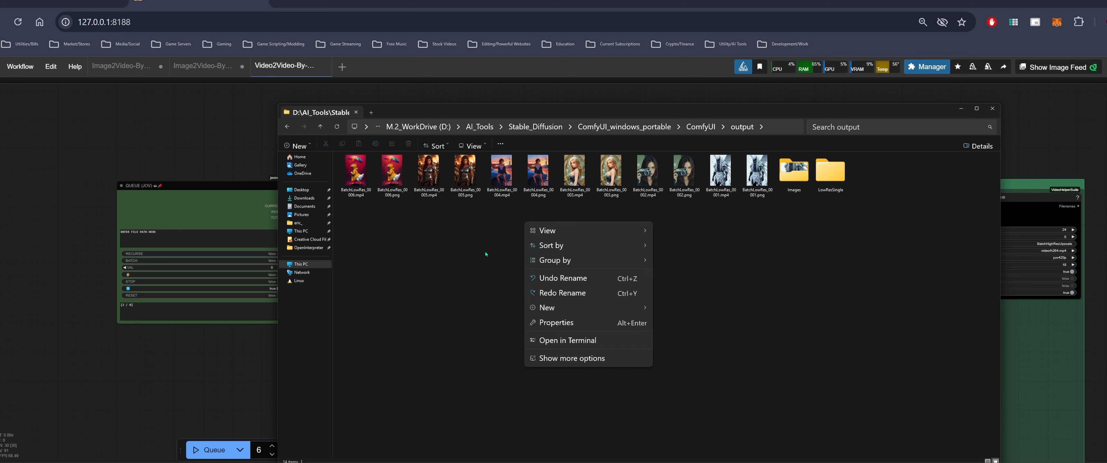
mouse_move(603, 245)
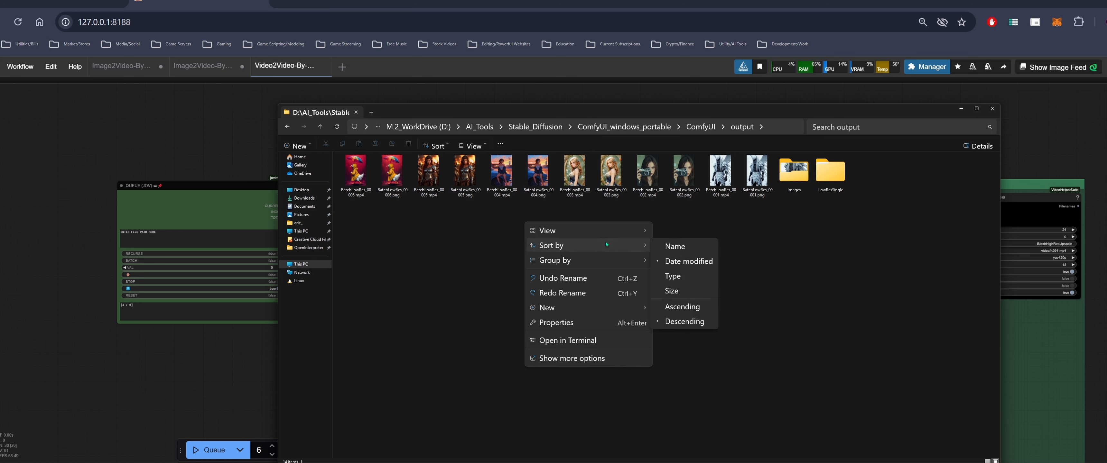
click(685, 273)
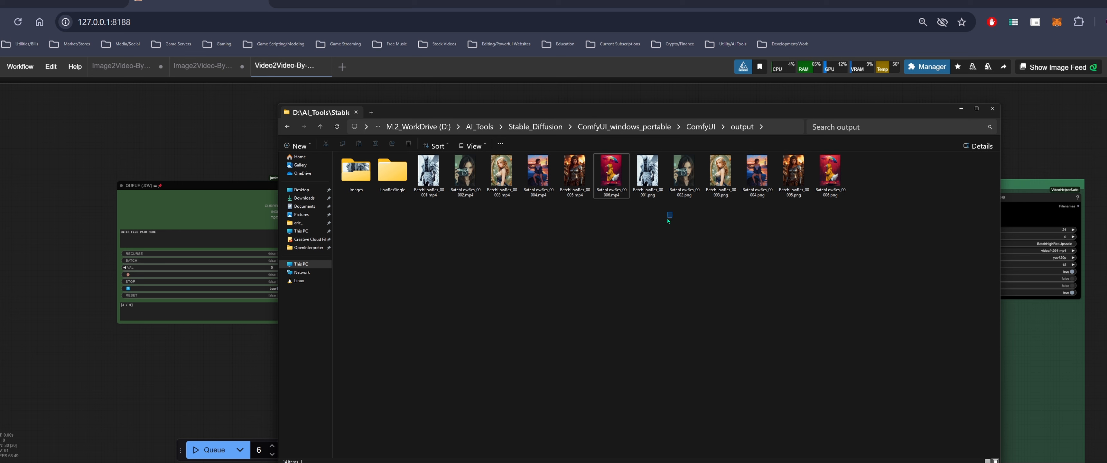
Delete the six BatchLowRes PNG files from the output folder, keeping the MP4 clips
click(647, 181)
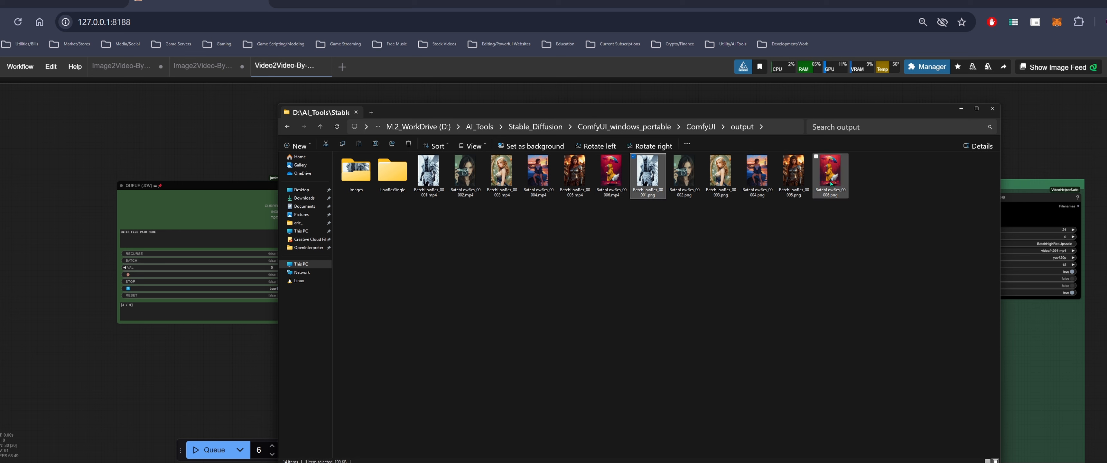
shift+click(830, 183)
key(Delete)
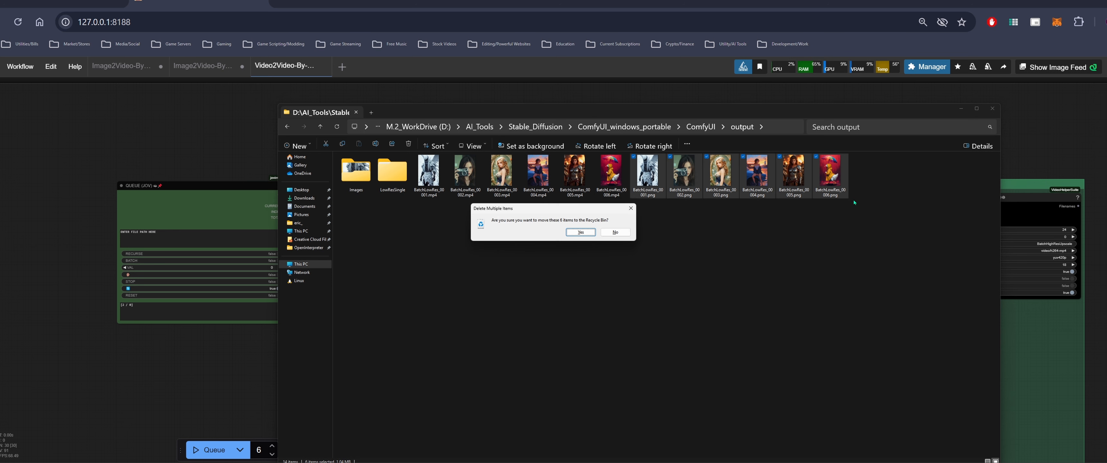
click(589, 235)
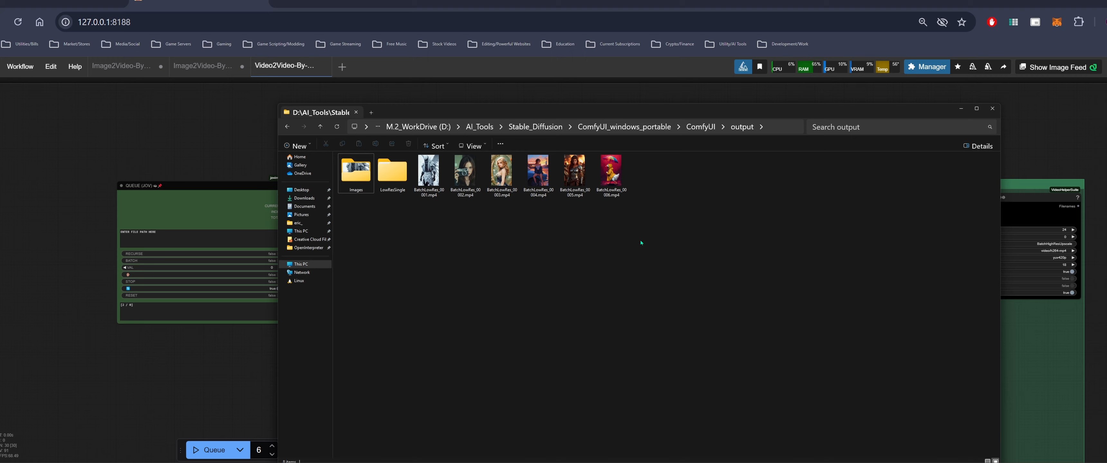
Copy the output folder path and set the Queue node's path to D:\AI_Tools\Stable_Diffusion\ComfyUI_windows_portable\ComfyUI\output\*.mp4
click(782, 126)
key(ctrl+c)
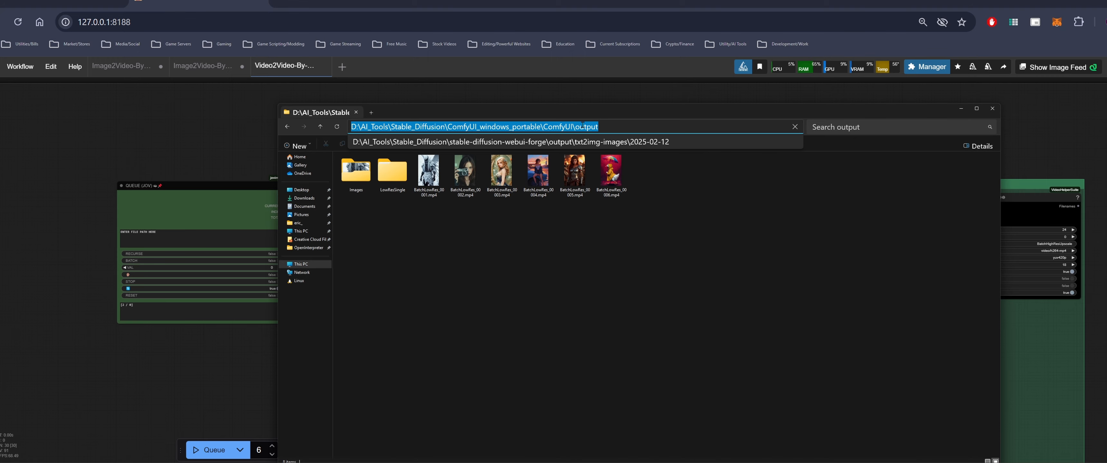
right_click(587, 127)
click(622, 154)
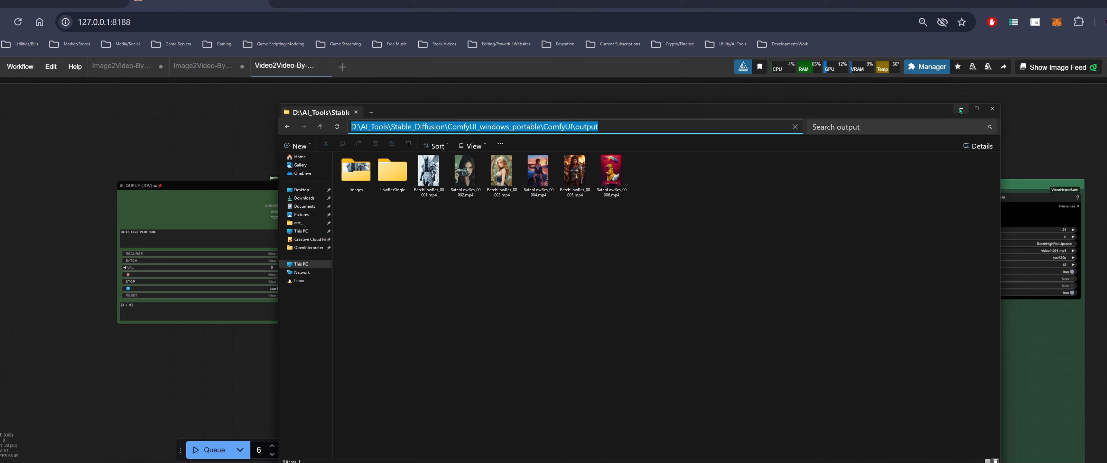
click(961, 110)
drag(223, 235, 63, 233)
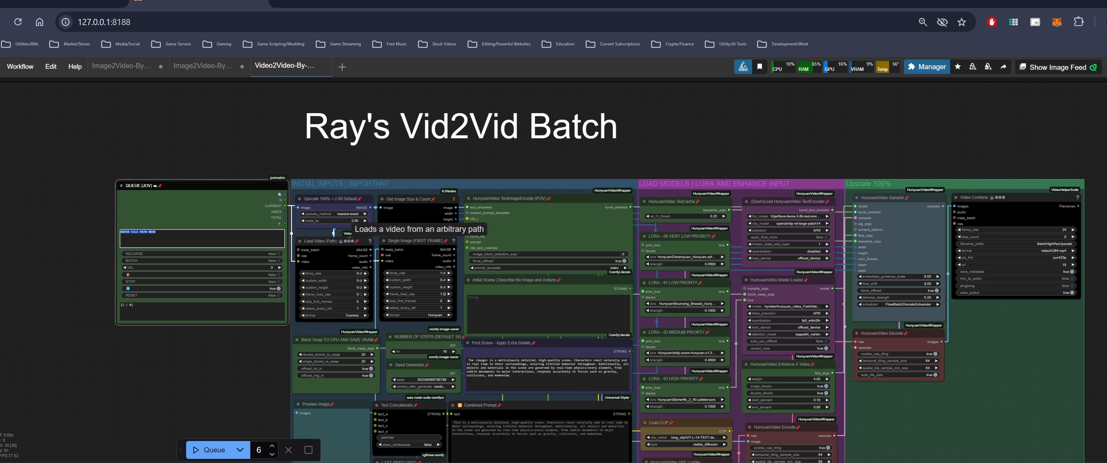
key(ctrl+v)
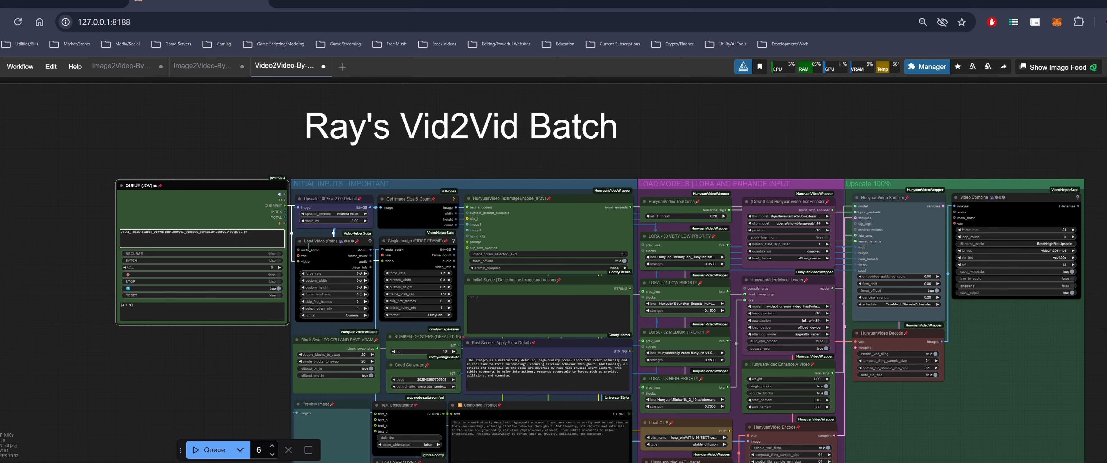
scroll(303, 273, up, 4)
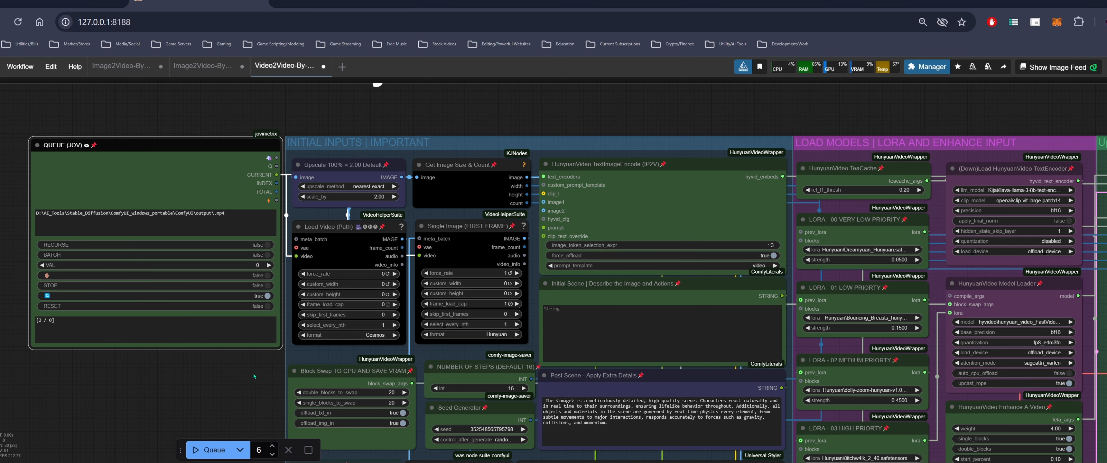
click(233, 215)
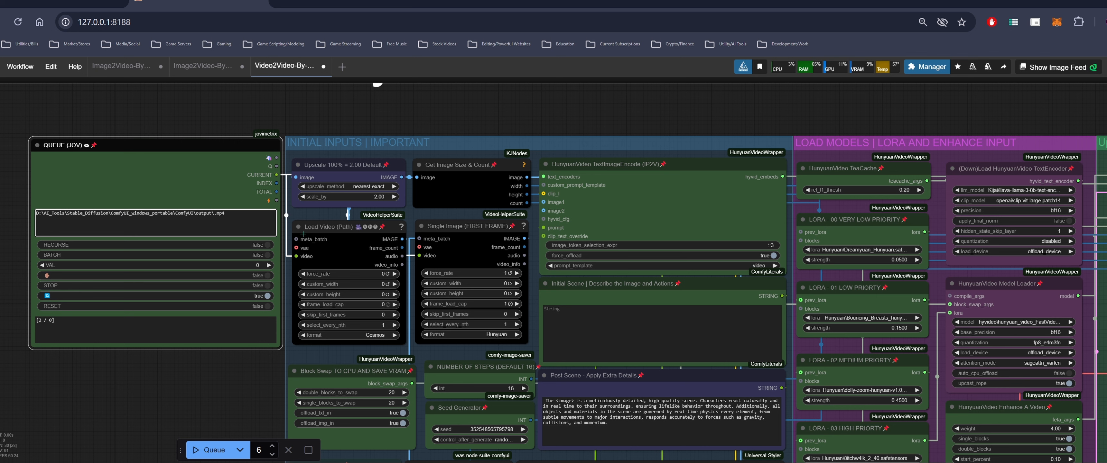
key(shift)
text(*)
Queue the Vid2Vid batch workflow to process the generated clips
scroll(196, 385, down, 3)
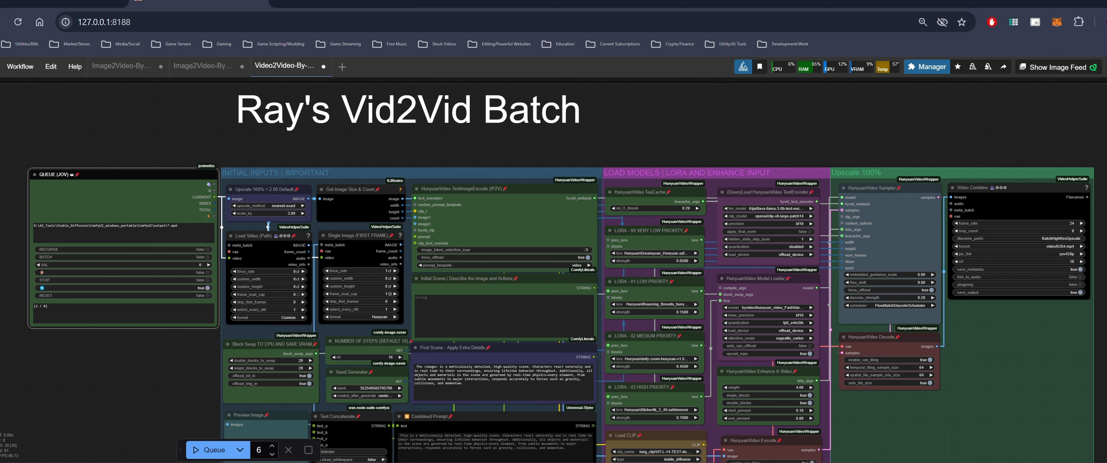
click(56, 462)
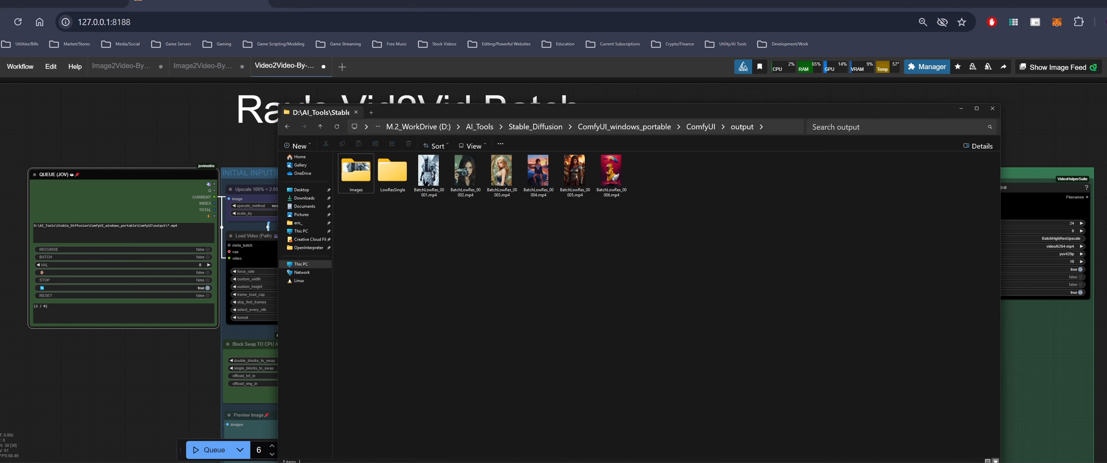
click(56, 462)
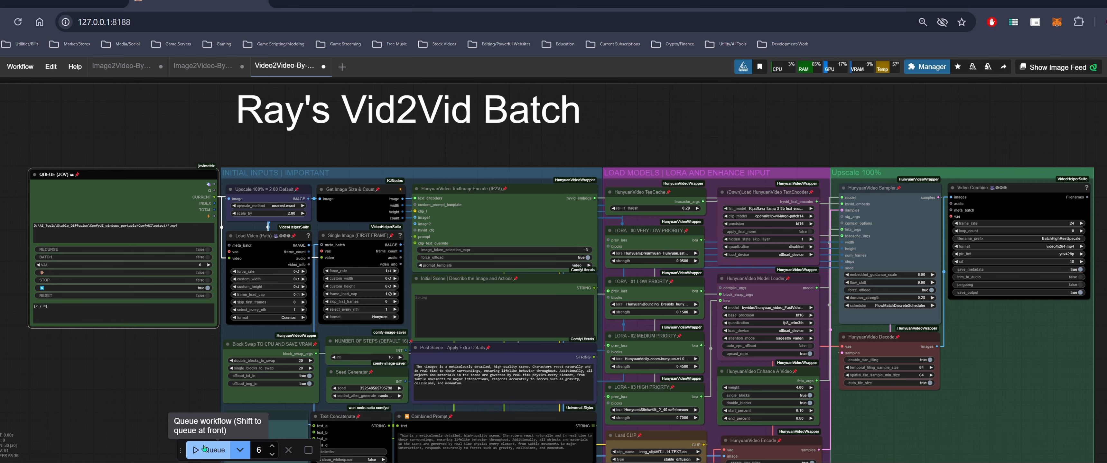
drag(196, 383, 173, 321)
click(210, 451)
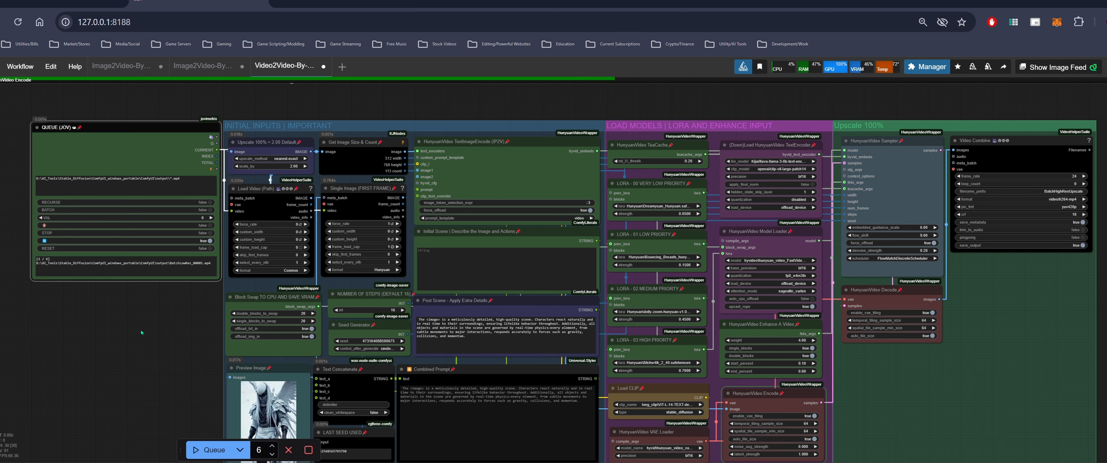
Add a Note node to the workflow and place it below the Queue node, resizing it to fit
drag(139, 331, 164, 299)
right_click(103, 265)
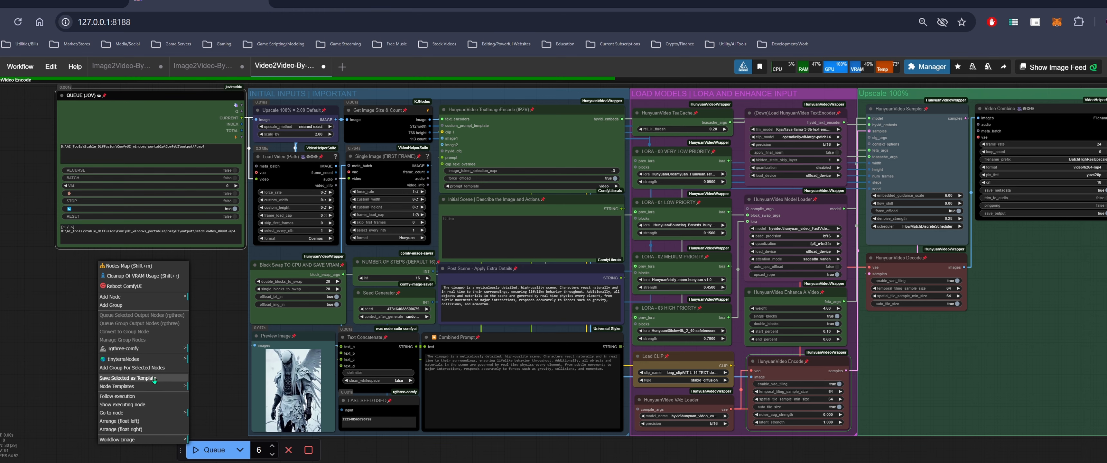
click(64, 318)
double_click(63, 318)
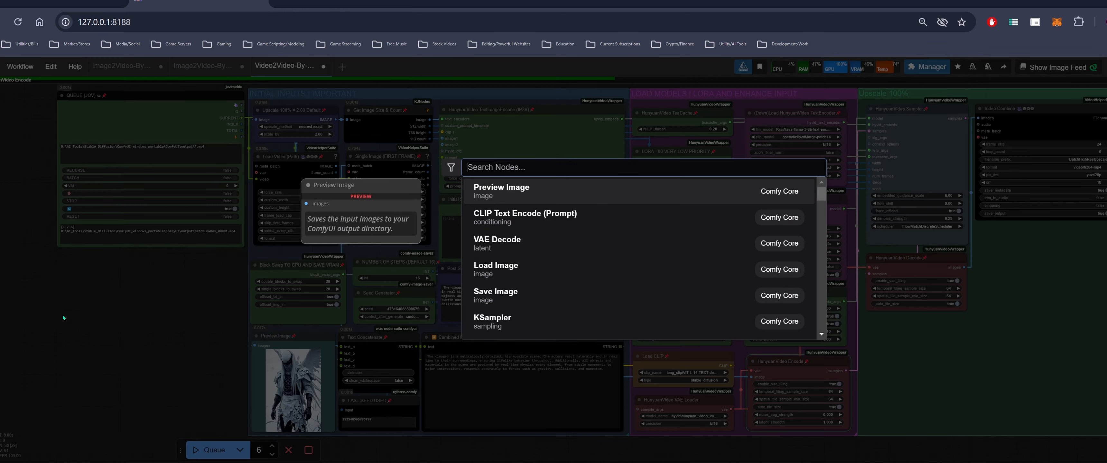
text(not)
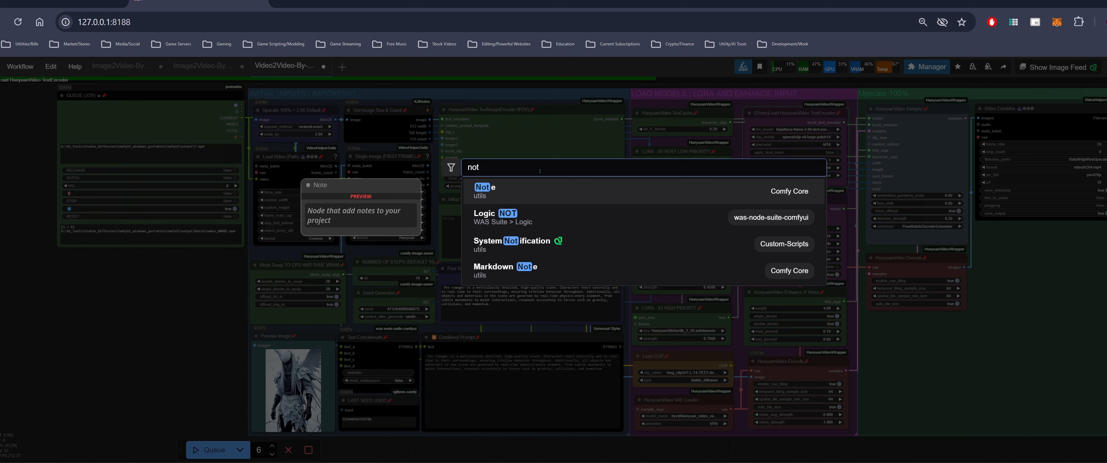
click(543, 194)
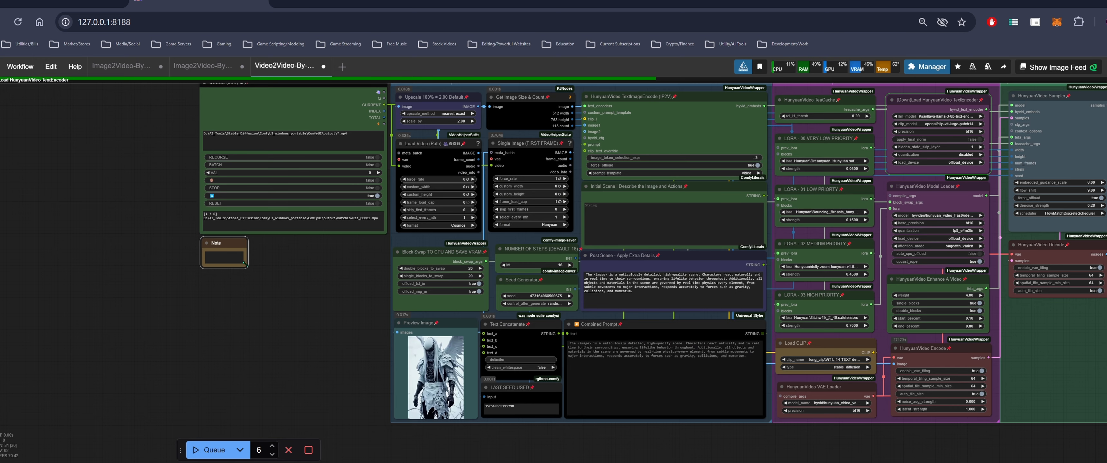
drag(245, 264, 386, 281)
drag(338, 308, 316, 352)
Write "Example Path: D:\AI_Tools\Stable_Diffusion\ComfyUI_windows_portable\ComfyUI\output\*.mp4" in the note and widen it
click(253, 302)
text(Exm)
key(BackSpace)
text(ample Path:)
key(ctrl+v)
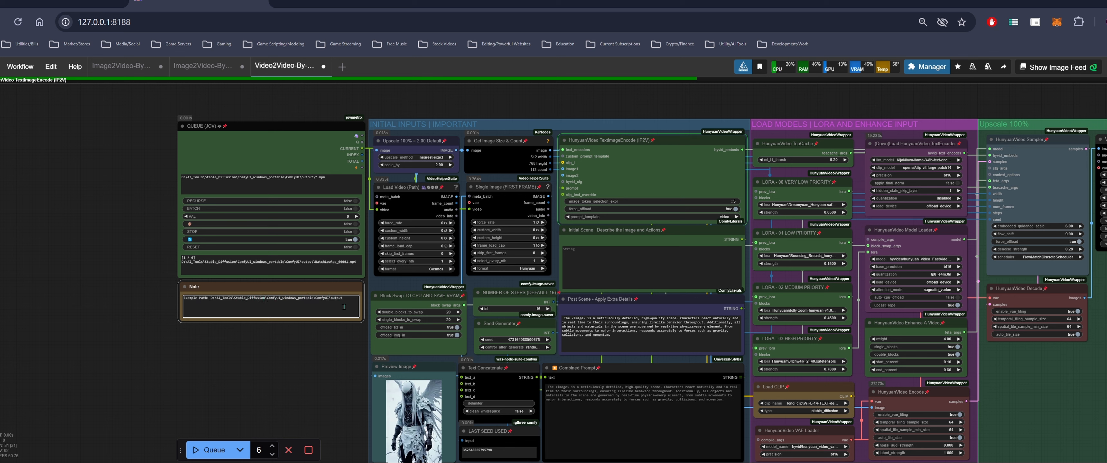
text(\*.p)
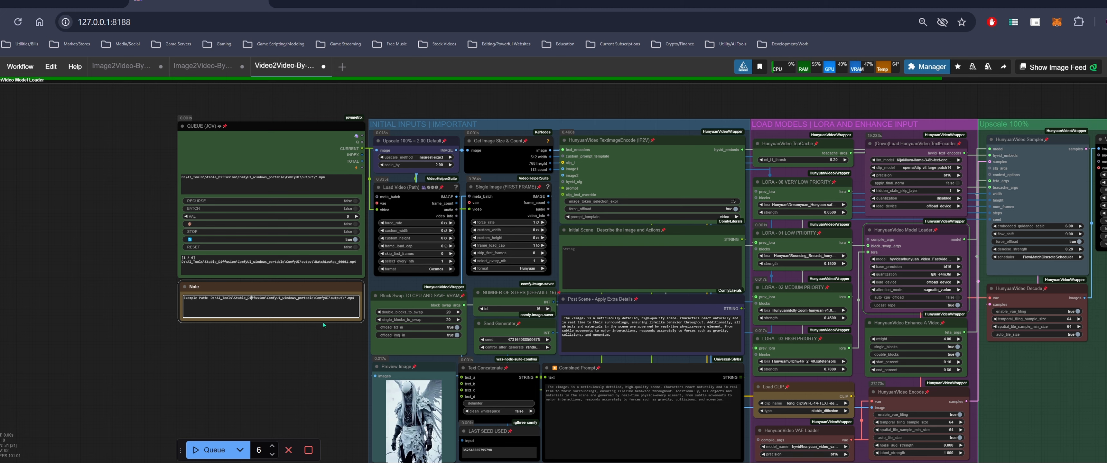
drag(341, 352, 236, 358)
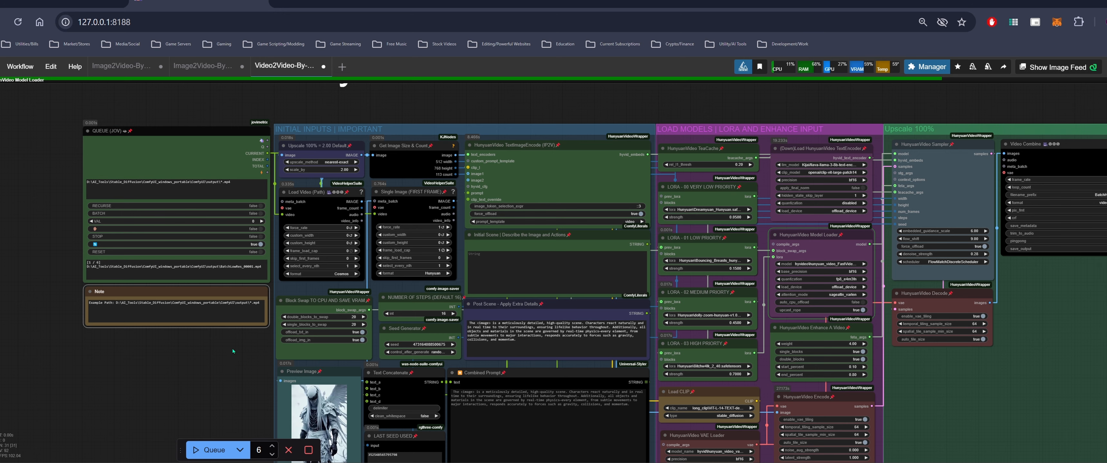
Browse to python_embeded\Lib\site-packages in File Explorer and examine the transformers folders
scroll(233, 348, down, 1)
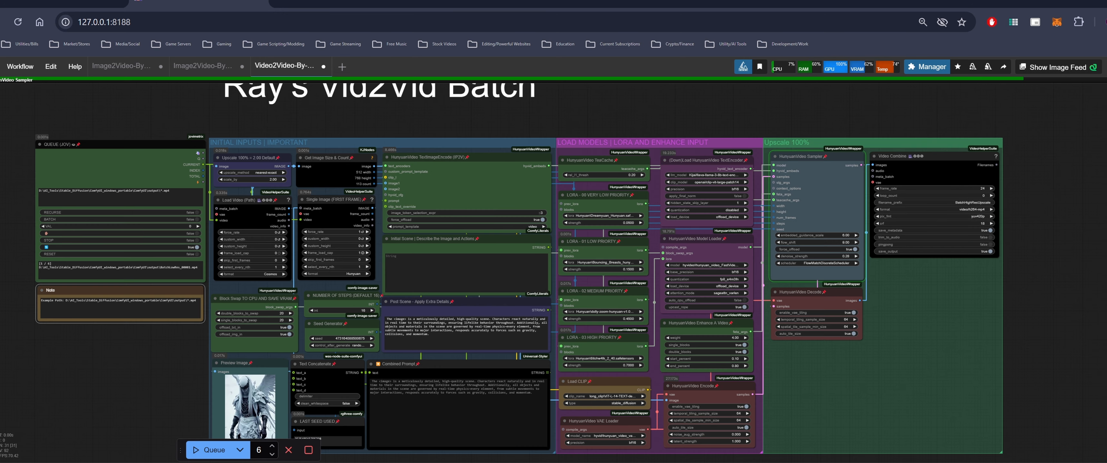
click(174, 462)
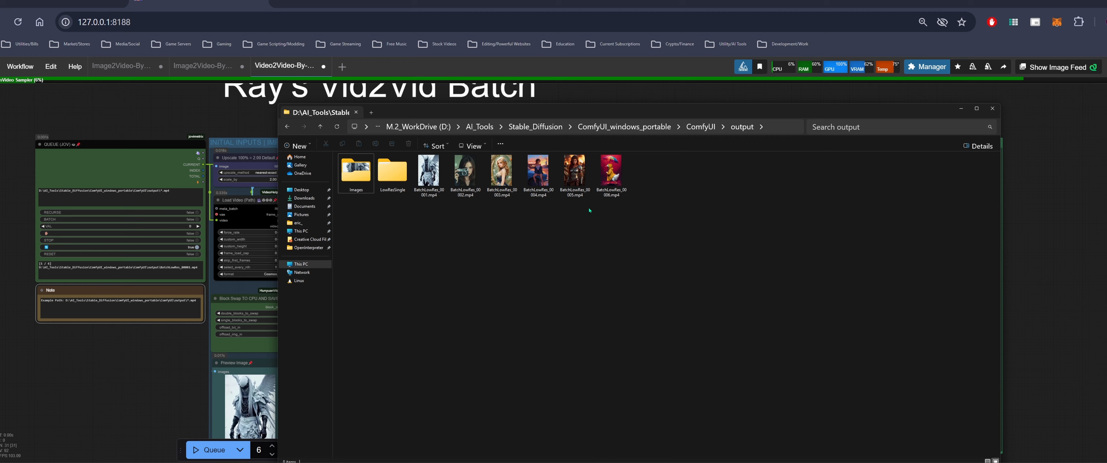
click(631, 128)
click(386, 275)
drag(631, 108, 796, 91)
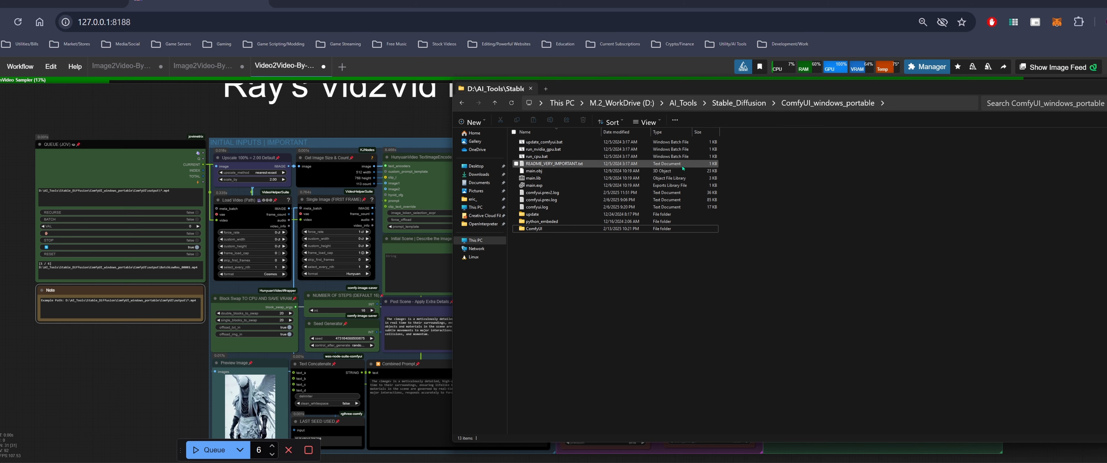
drag(749, 92, 639, 112)
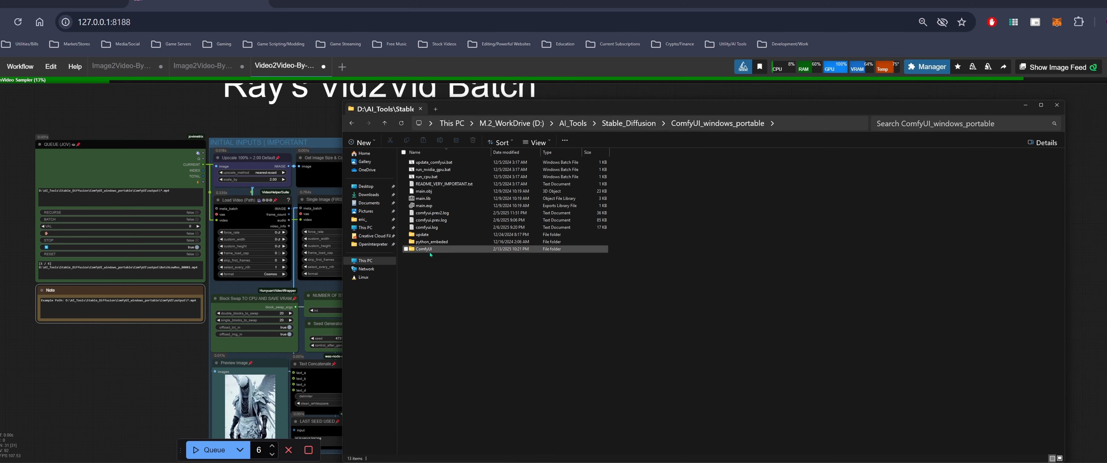
double_click(432, 251)
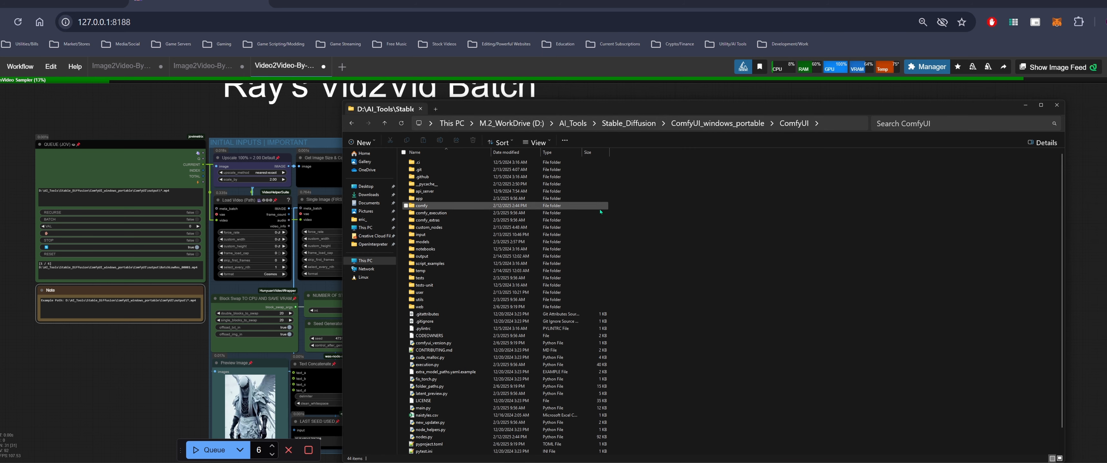
key(alt+Left)
double_click(447, 242)
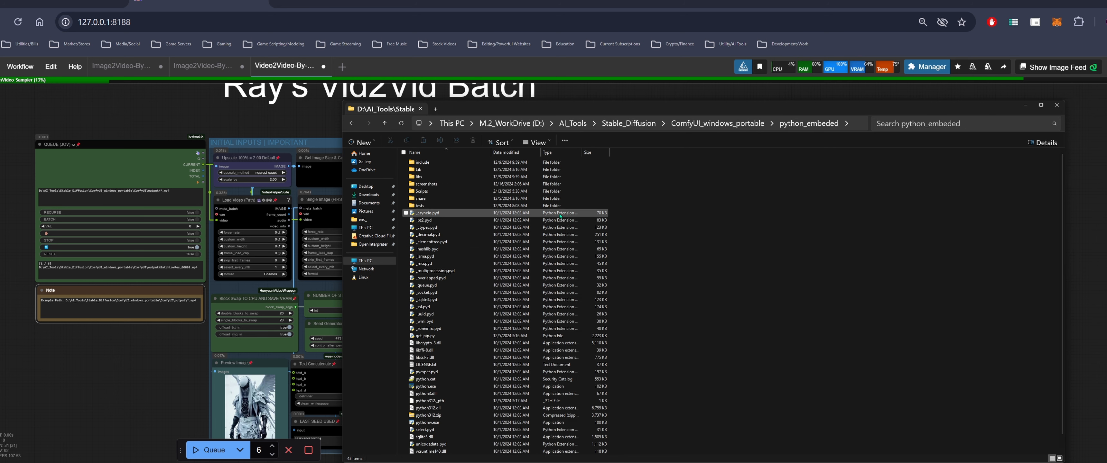
double_click(433, 168)
double_click(435, 162)
scroll(554, 235, down, 20)
scroll(565, 240, down, 20)
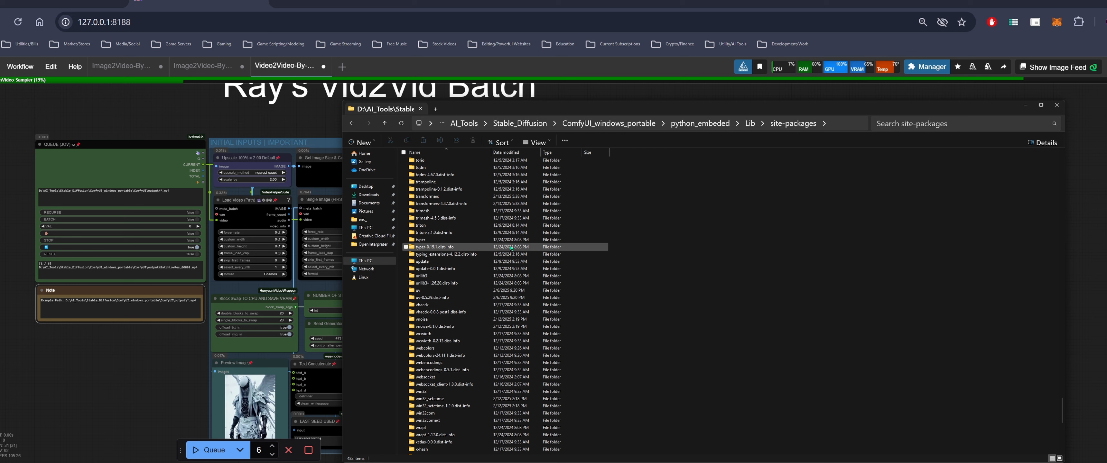
scroll(511, 248, up, 2)
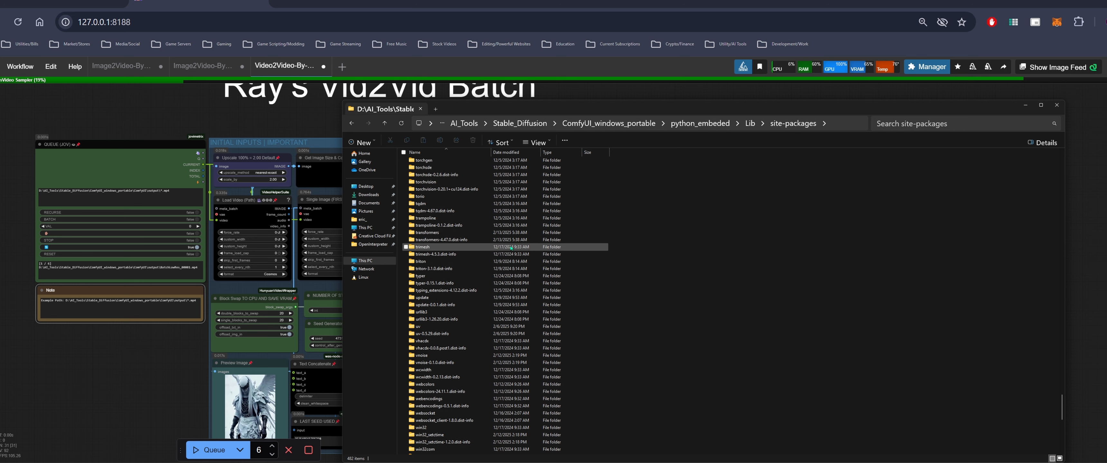
click(459, 239)
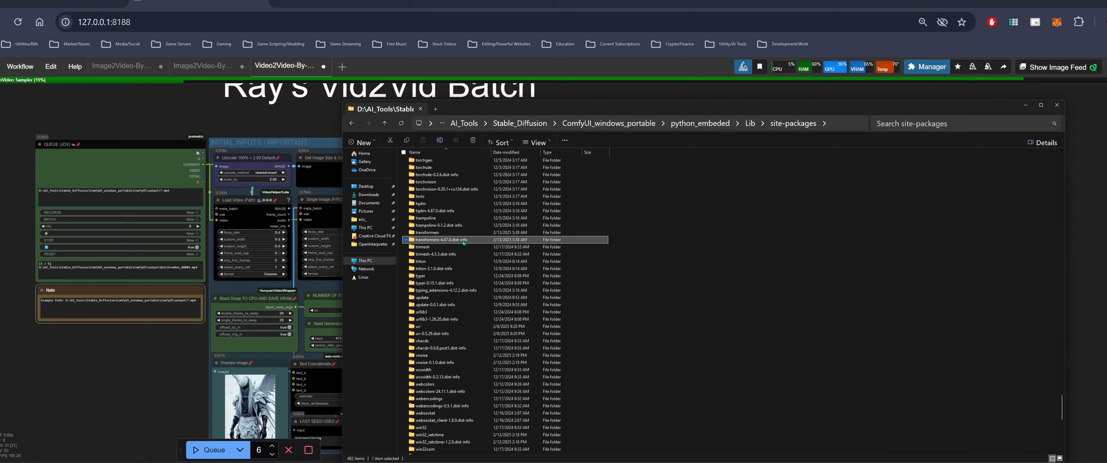
mouse_move(464, 243)
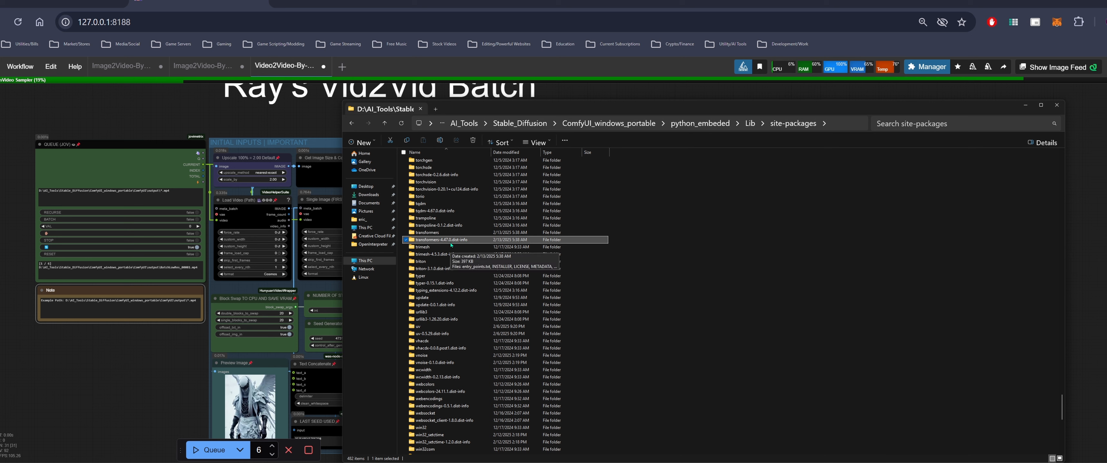
click(483, 234)
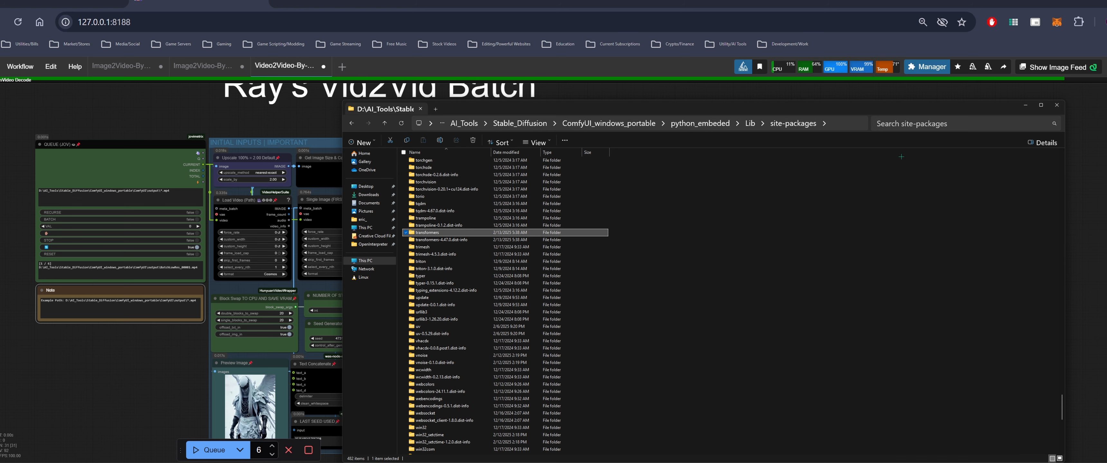
click(164, 365)
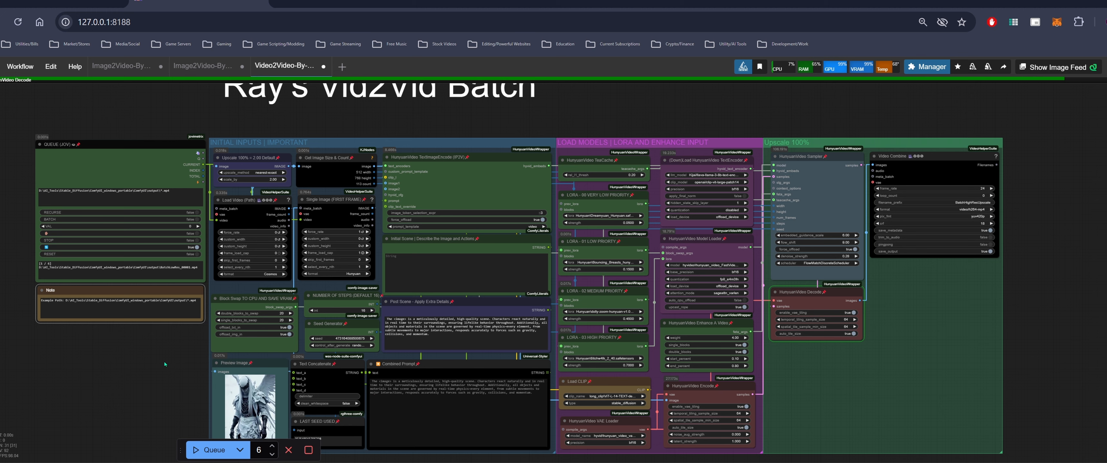
drag(164, 364, 162, 371)
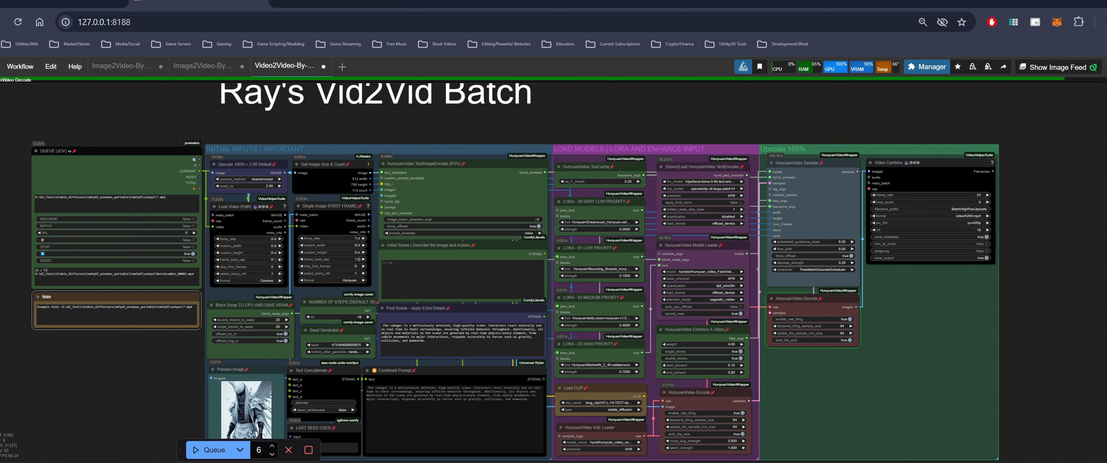
drag(128, 372, 180, 364)
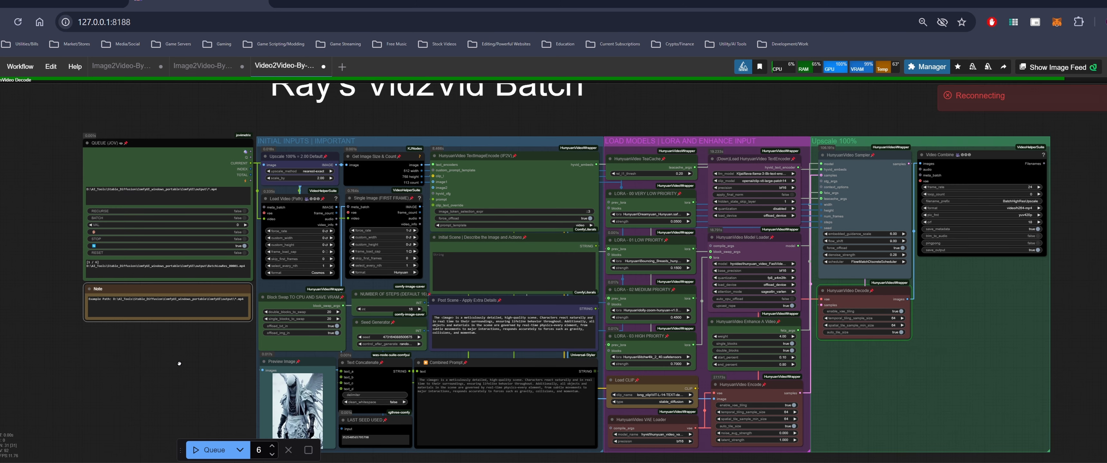
drag(179, 364, 208, 351)
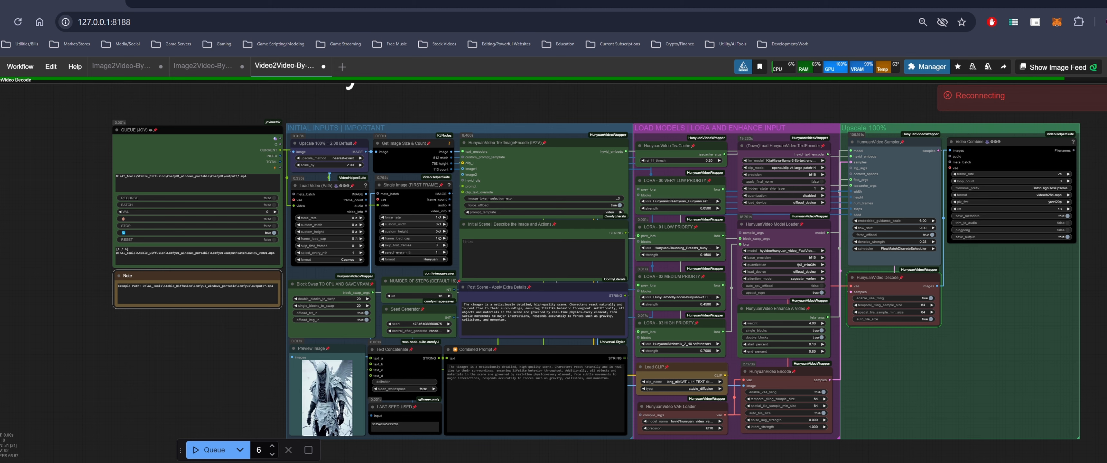
drag(908, 297, 882, 296)
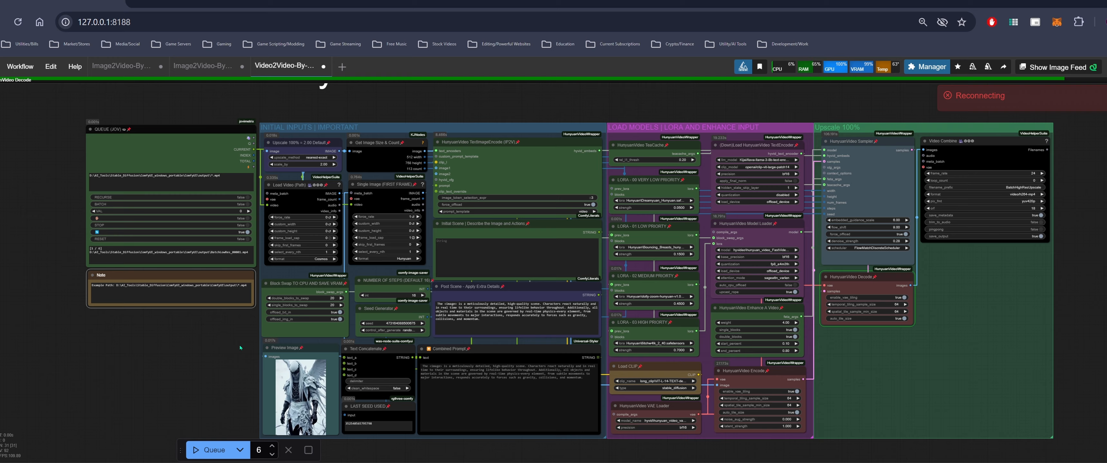
drag(438, 173, 374, 175)
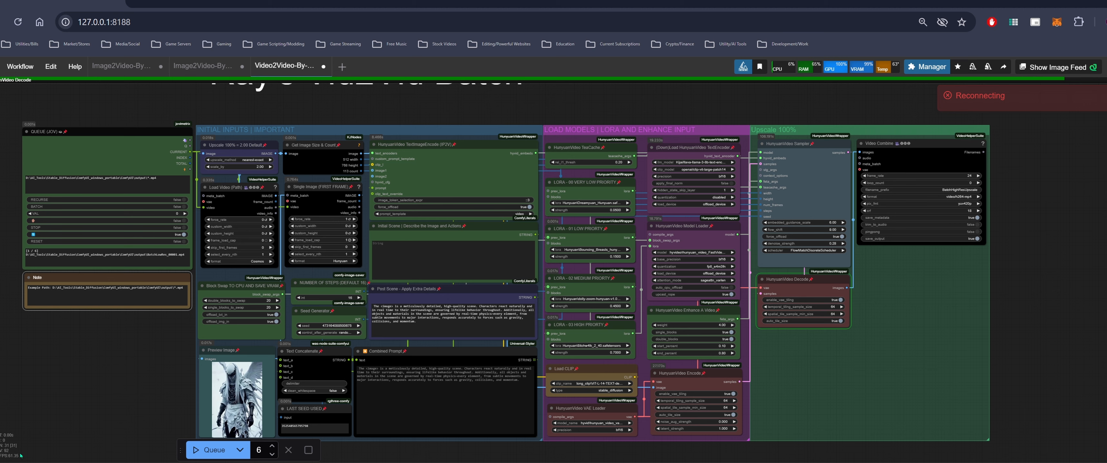
drag(133, 366, 120, 373)
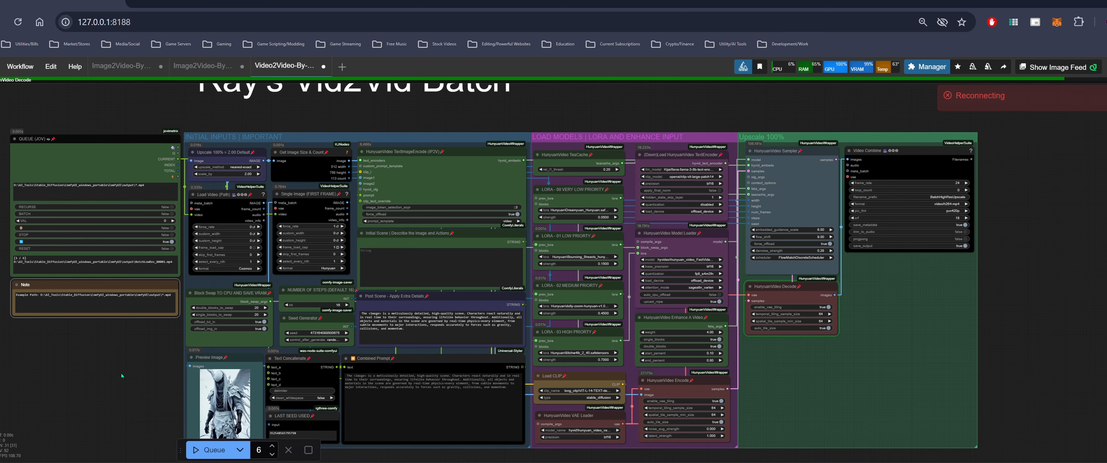
drag(104, 382, 124, 376)
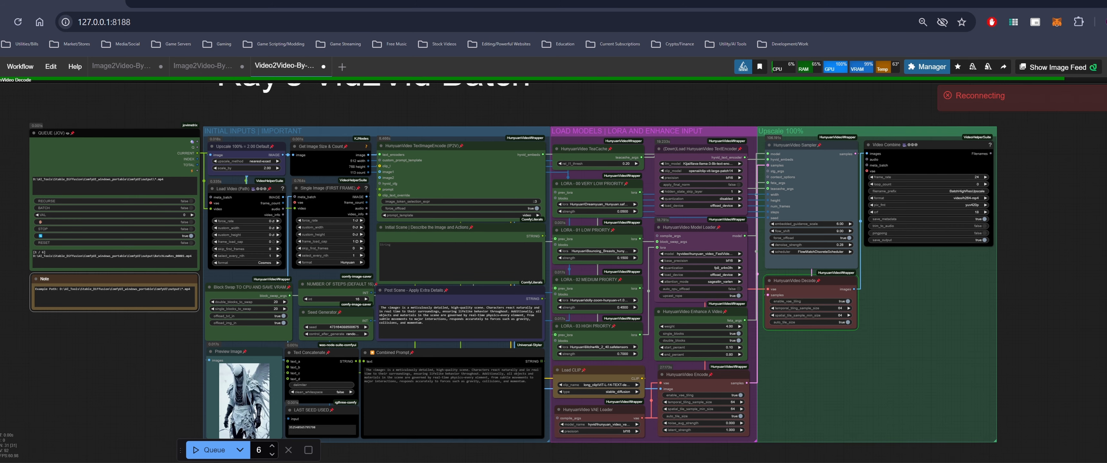
Return to the ComfyUI output folder in File Explorer to check the generated clips
key(alt+Tab)
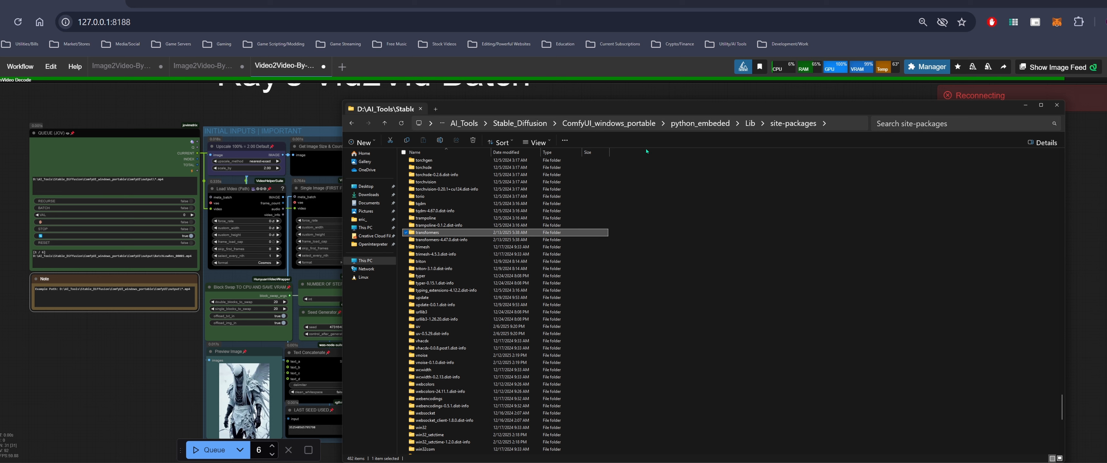
click(608, 123)
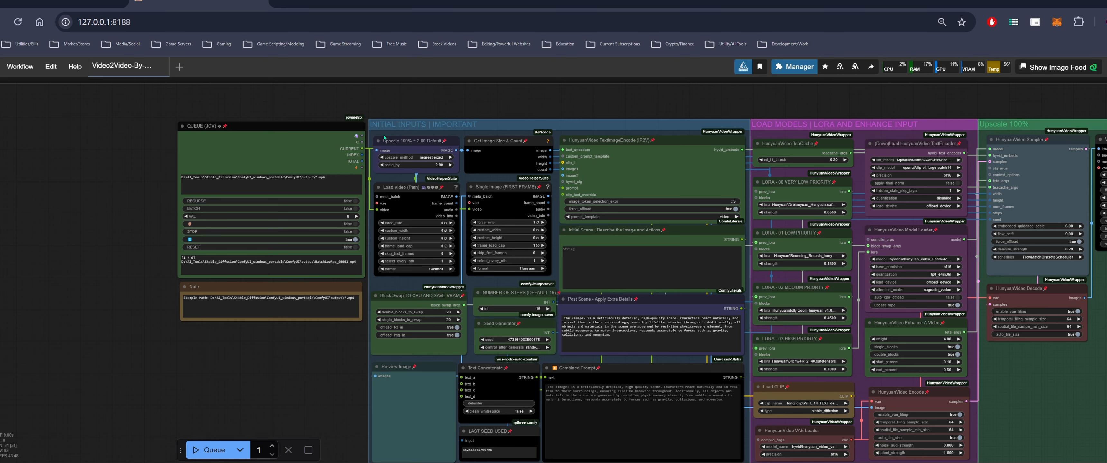
drag(323, 350, 202, 366)
key(alt+Tab)
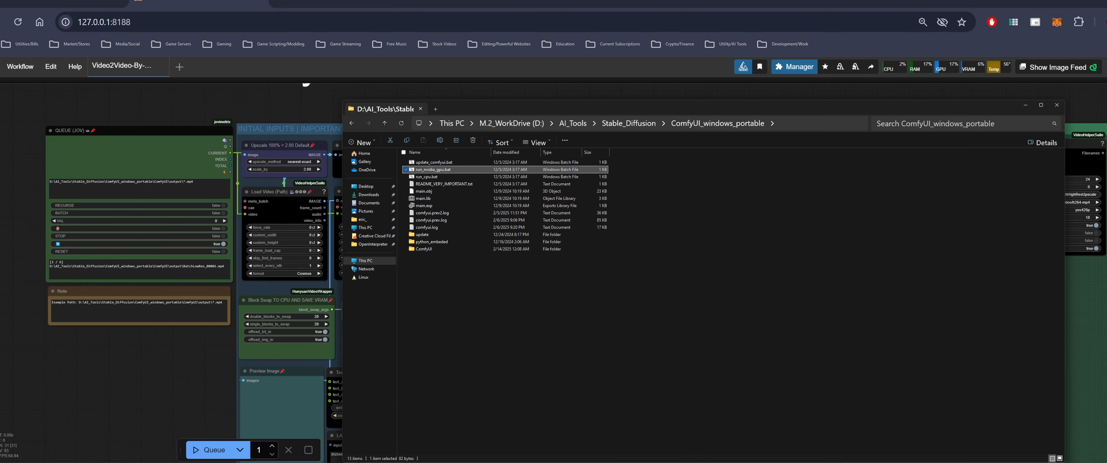
double_click(429, 250)
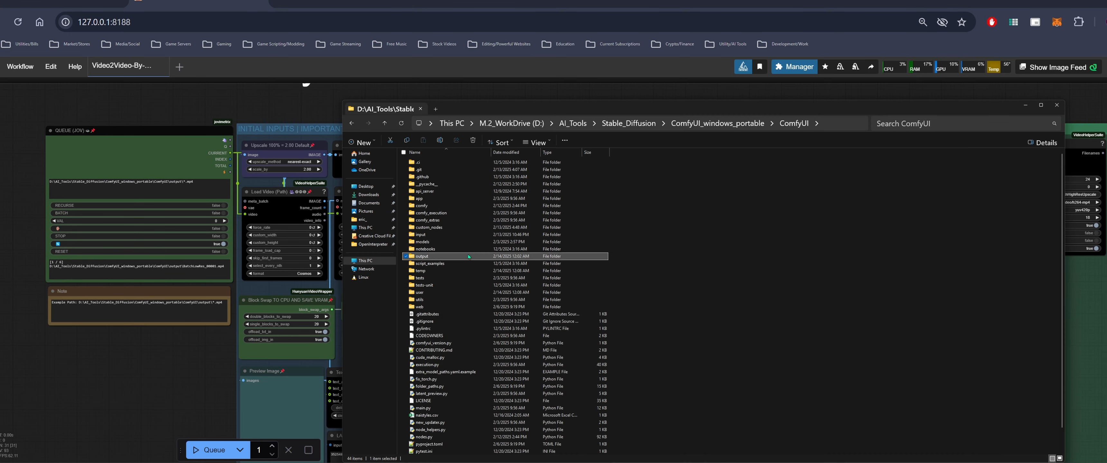
double_click(447, 257)
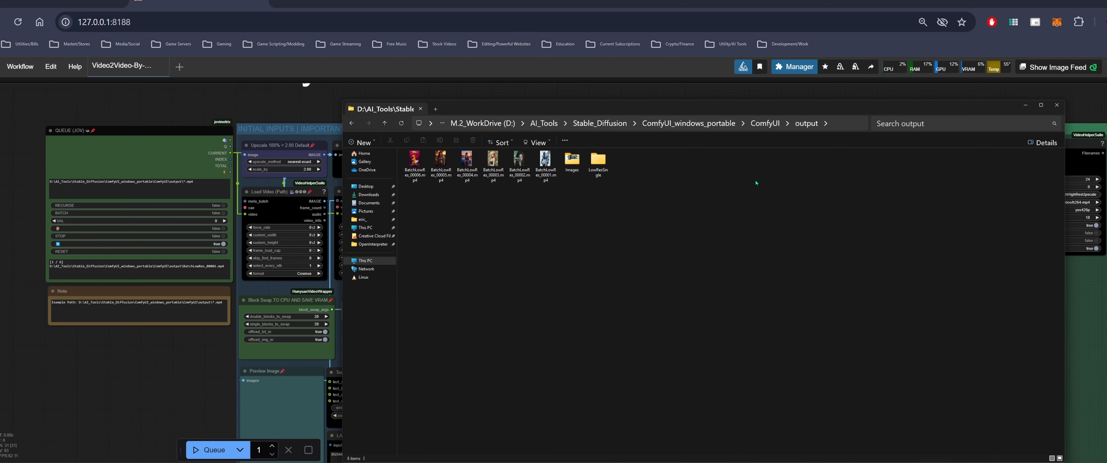
Set the Upscale node's scale_by value to 1.25
click(1026, 105)
click(301, 169)
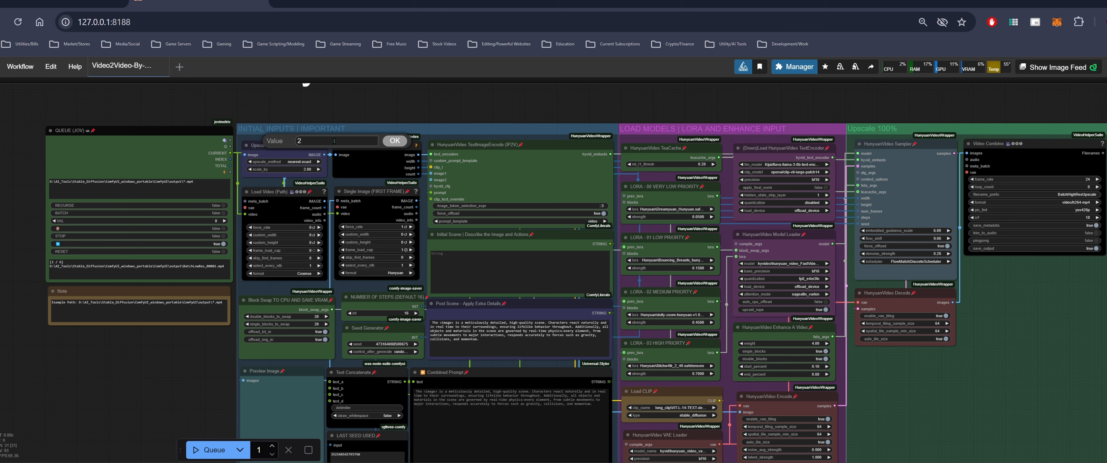
text(1.2)
text(5)
key(Return)
Queue the Vid2Vid batch workflow with the new upscale factor
drag(195, 374, 182, 356)
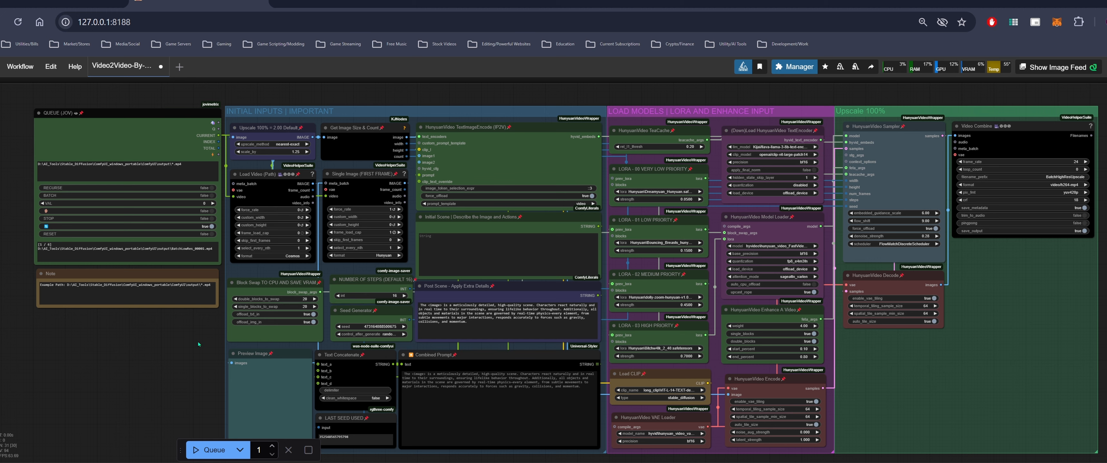
drag(199, 343, 202, 351)
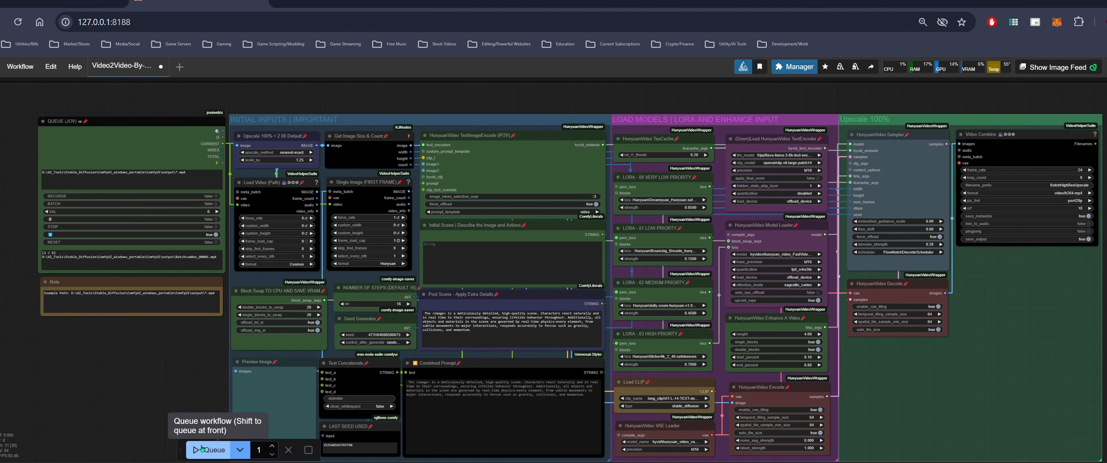
click(202, 449)
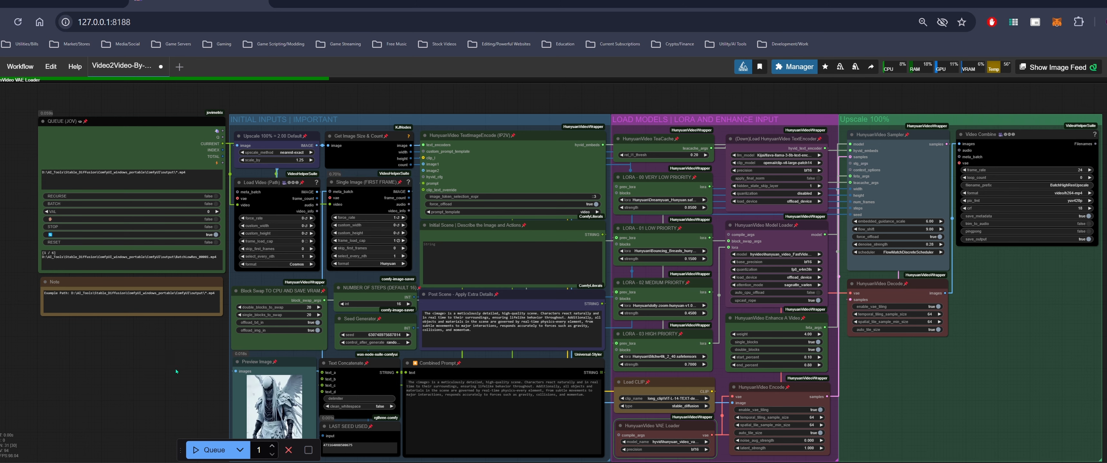
drag(175, 371, 191, 344)
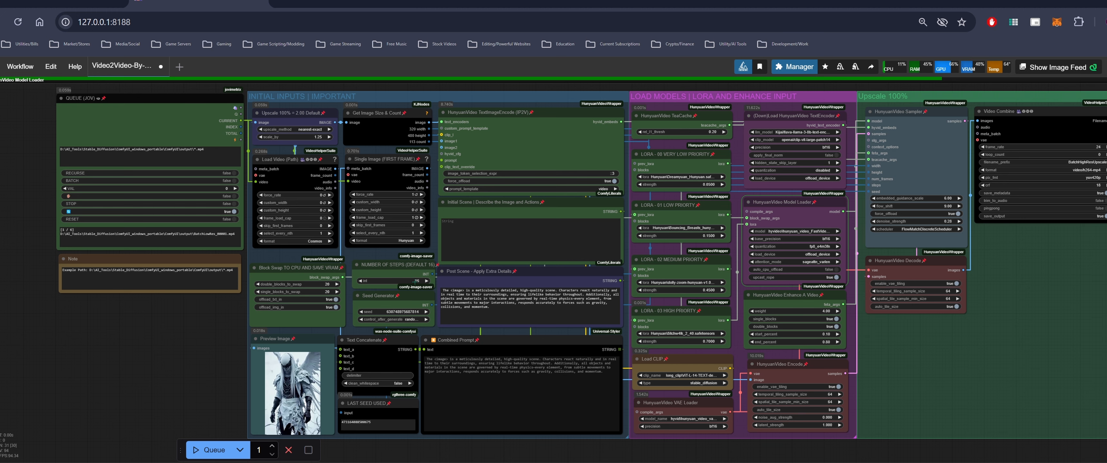
Pan and zoom around the running Vid2Vid workflow to watch its progress and the upscaled video preview
drag(200, 350, 138, 358)
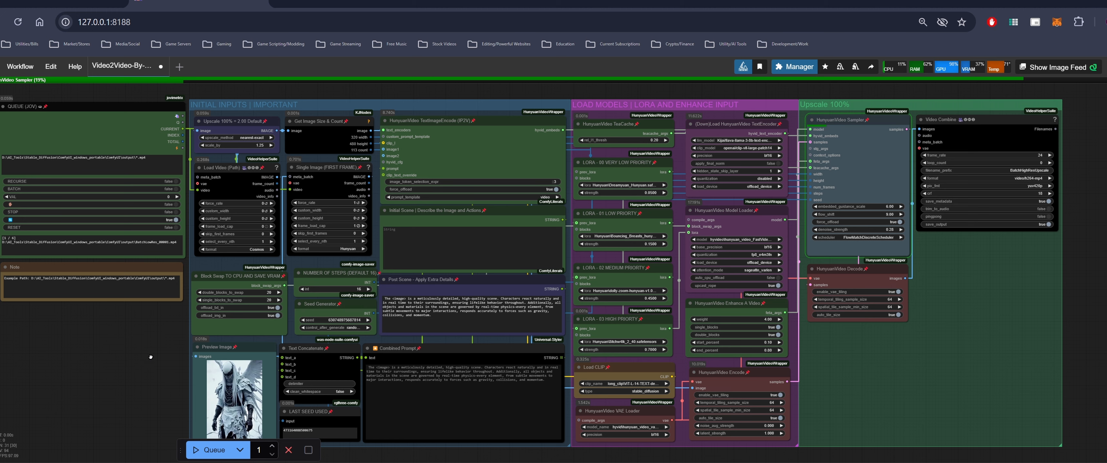
drag(150, 357, 160, 353)
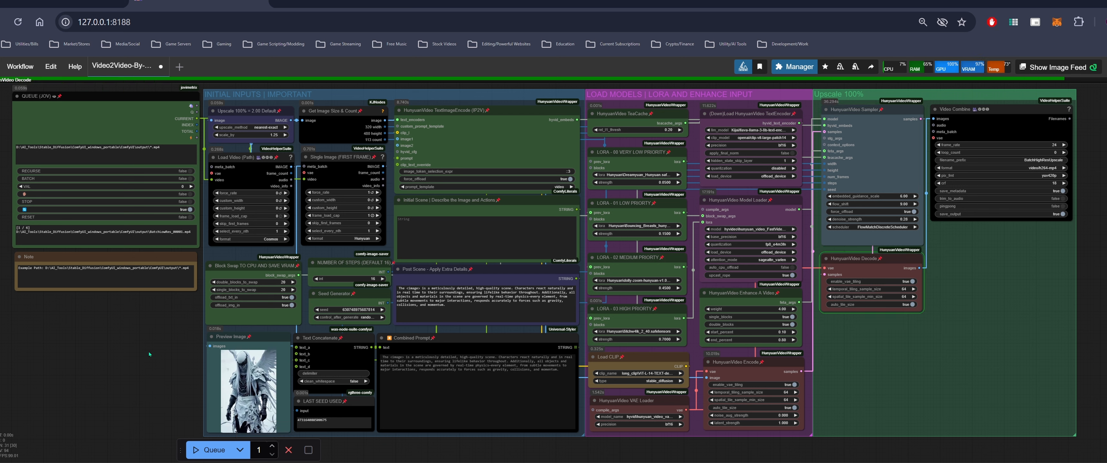
drag(1022, 328, 950, 325)
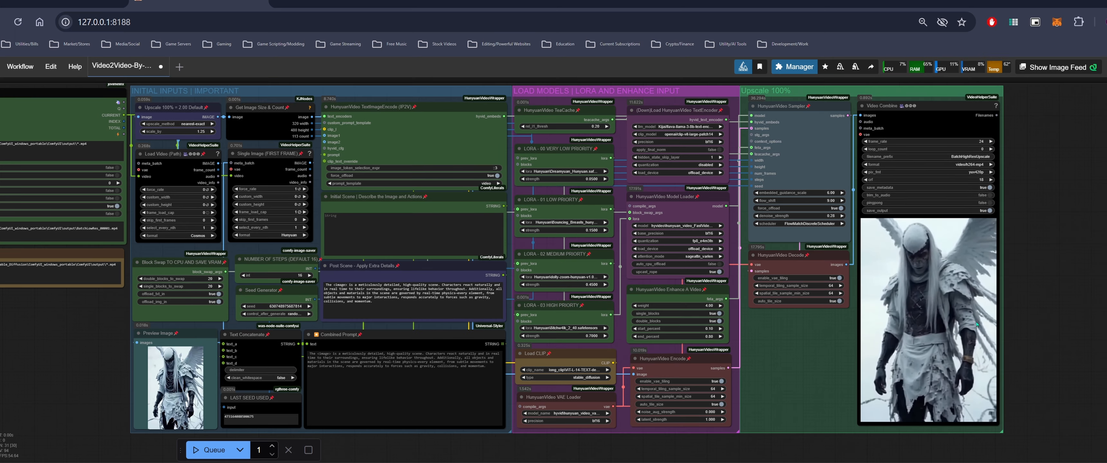
scroll(949, 325, up, 4)
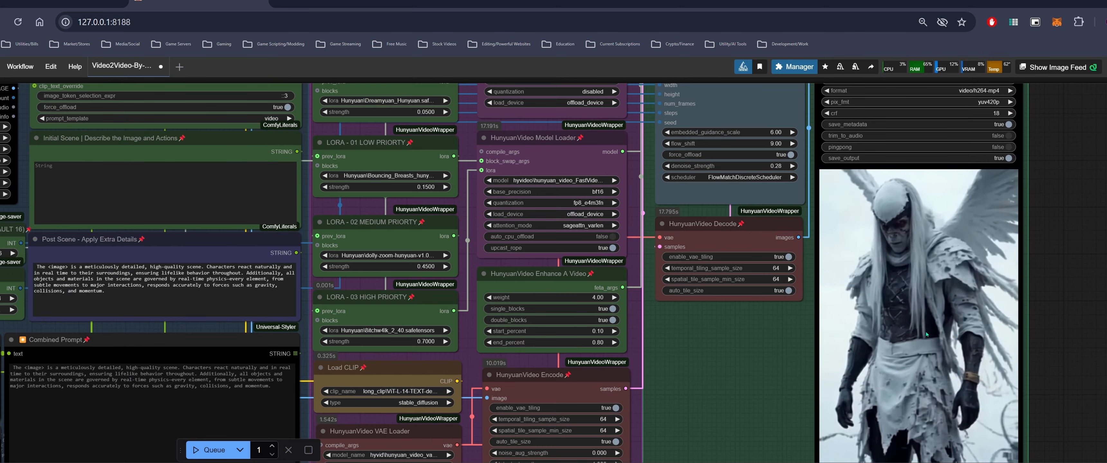
scroll(926, 332, down, 2)
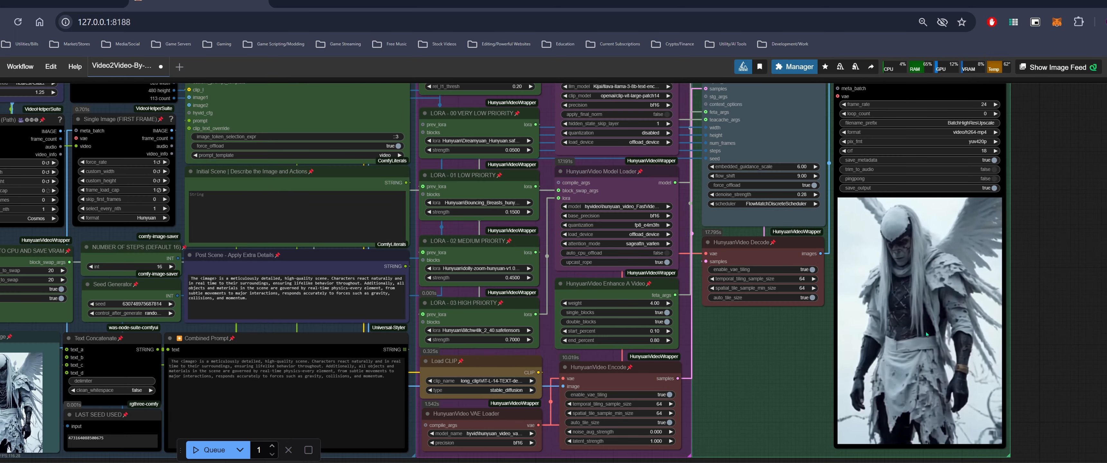
scroll(1011, 286, down, 2)
drag(1011, 287, 1018, 285)
scroll(930, 294, up, 1)
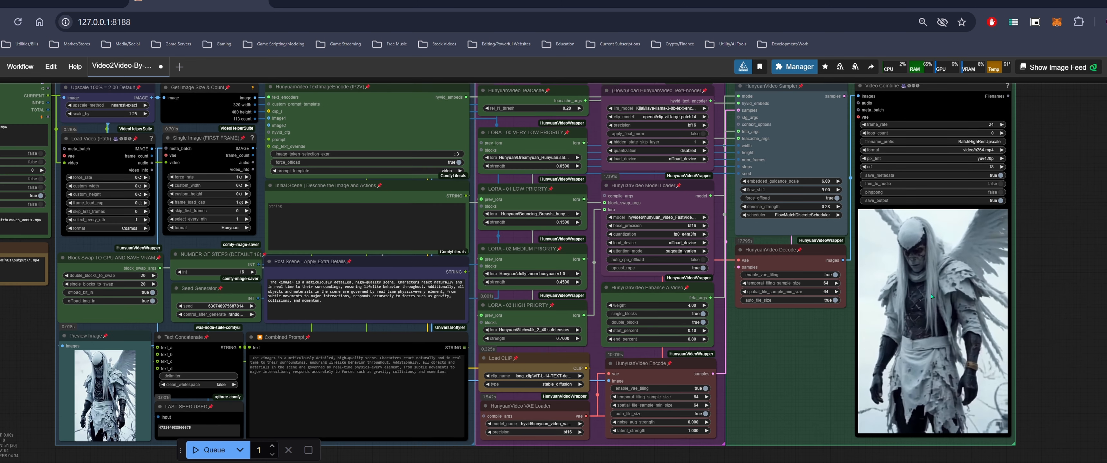
scroll(931, 296, down, 1)
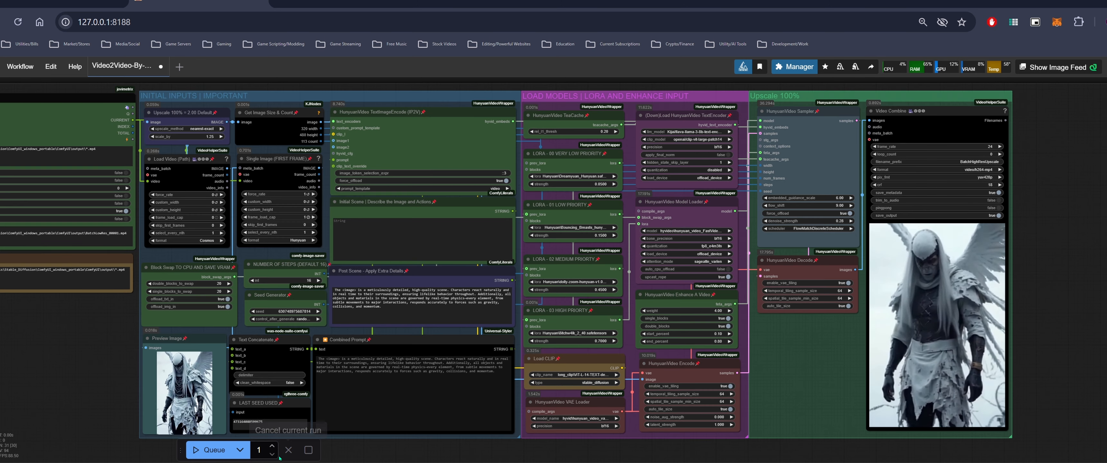
click(272, 446)
click(272, 446)
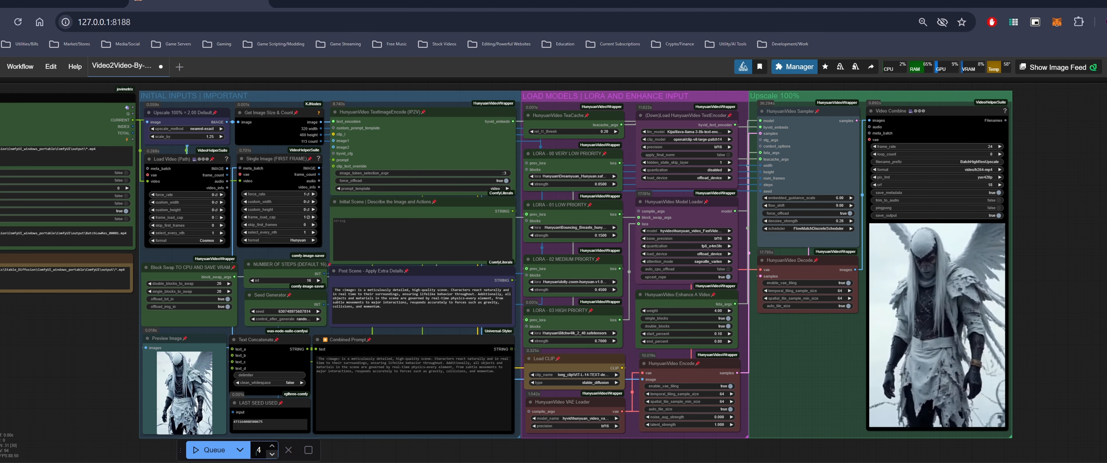
Switch the output folder to large icons and move the two upscaled BatchHighResUpscale files into the Upscale folder
drag(78, 390, 99, 387)
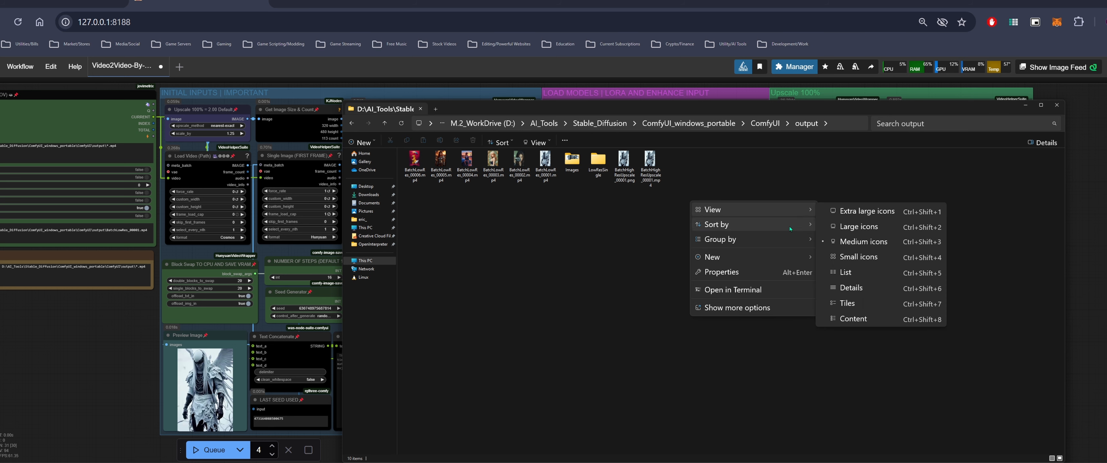
mouse_move(778, 259)
click(855, 226)
text(Upscale)
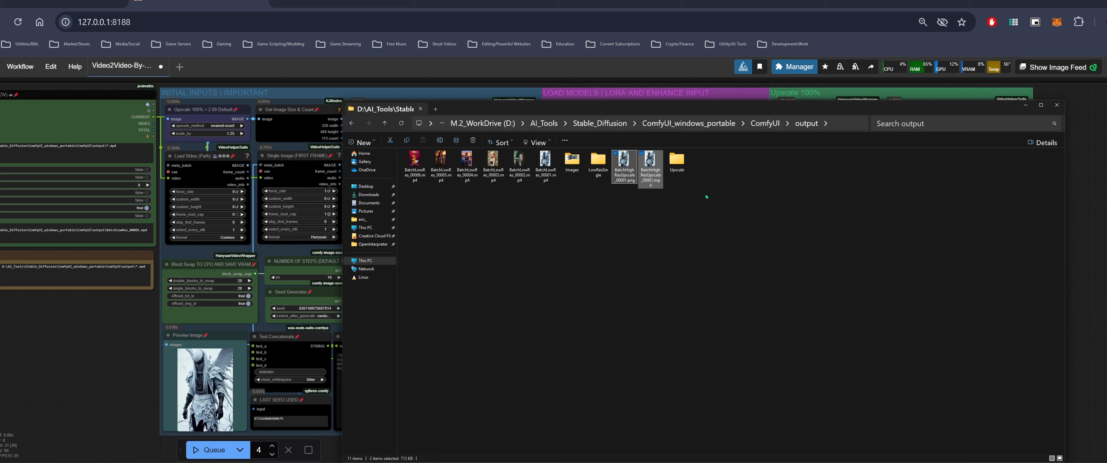
drag(546, 166, 625, 166)
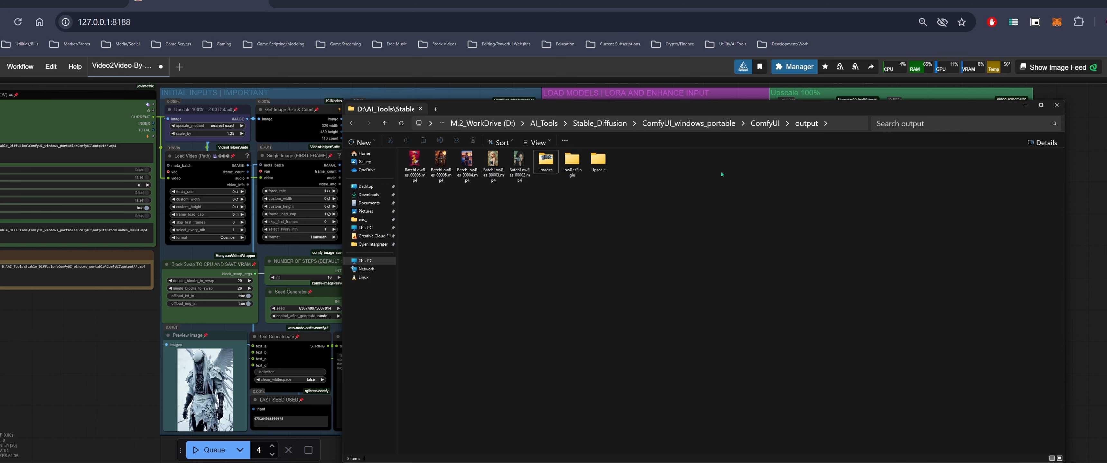
click(1027, 106)
Set the batch queue count to 5 and queue the Vid2Vid upscale workflow
drag(120, 397, 150, 373)
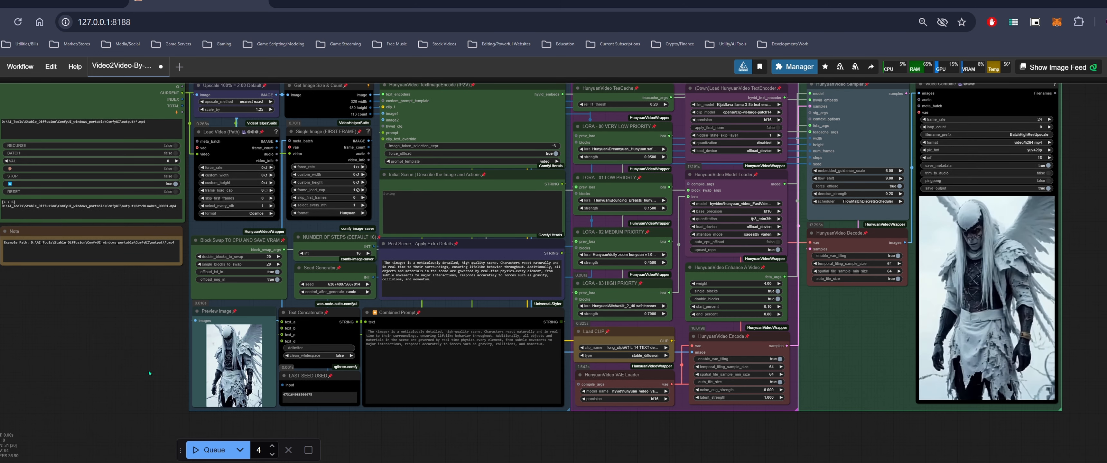
click(272, 447)
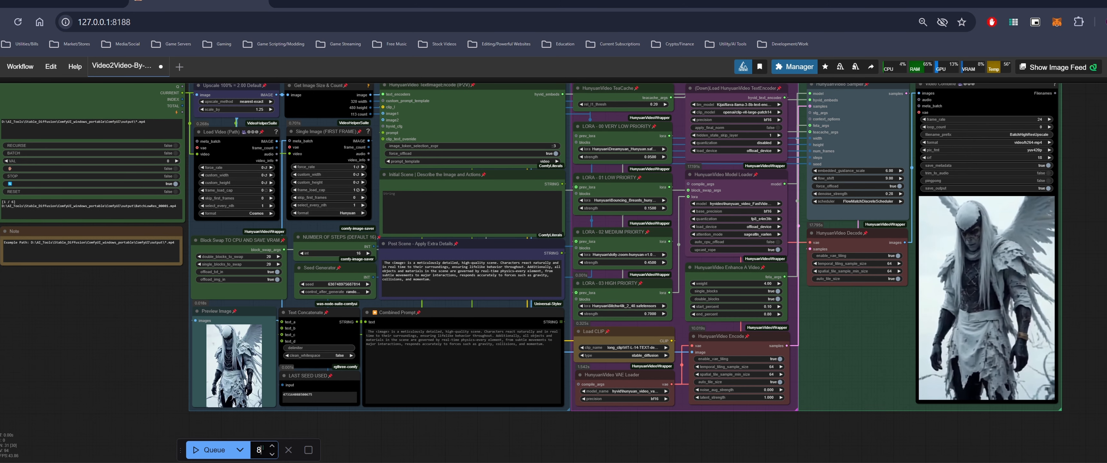
text(5)
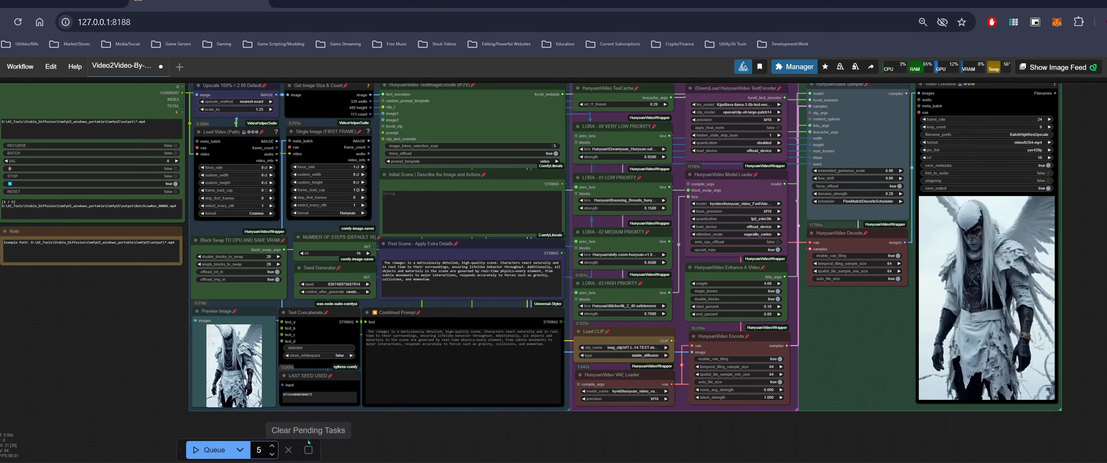
click(211, 450)
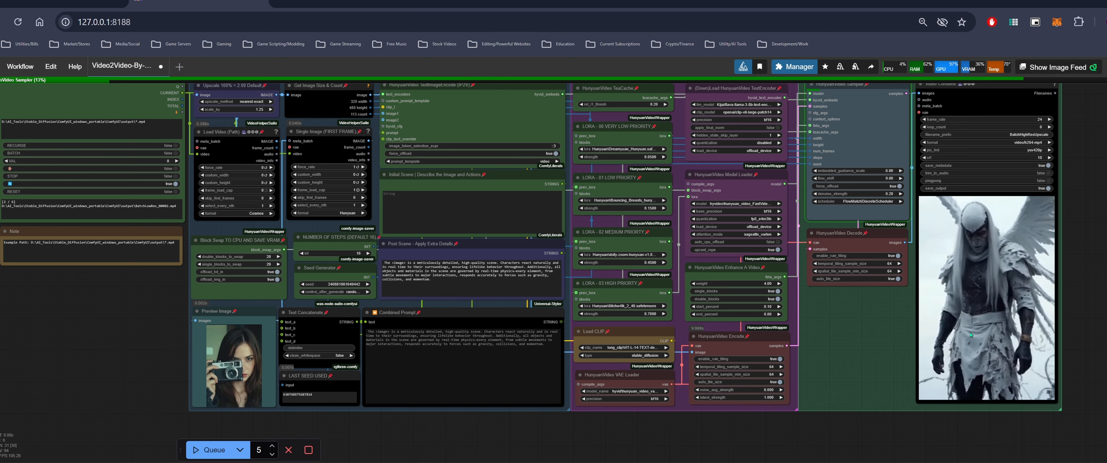
Zoom and pan across the workflow to inspect the new upscaled clip in the Video Combine preview
scroll(1024, 350, up, 4)
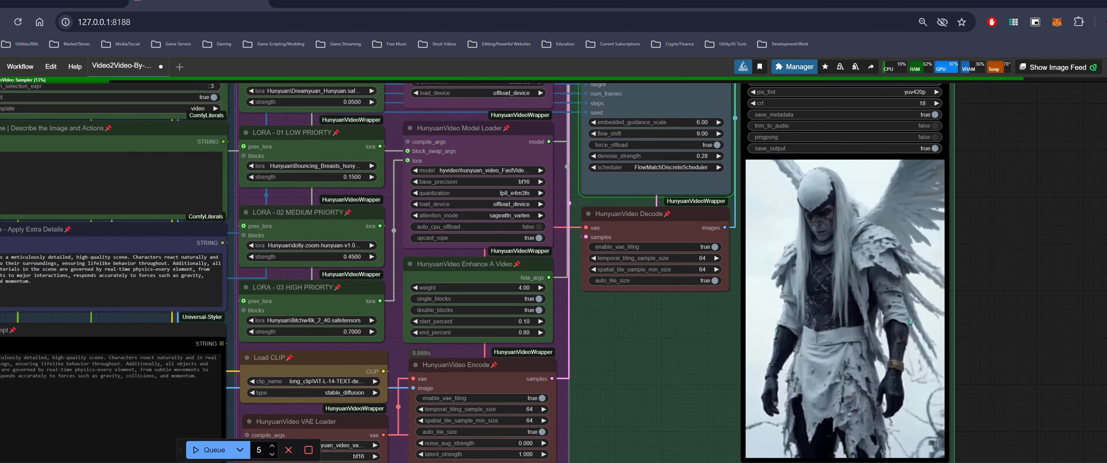
scroll(907, 307, down, 1)
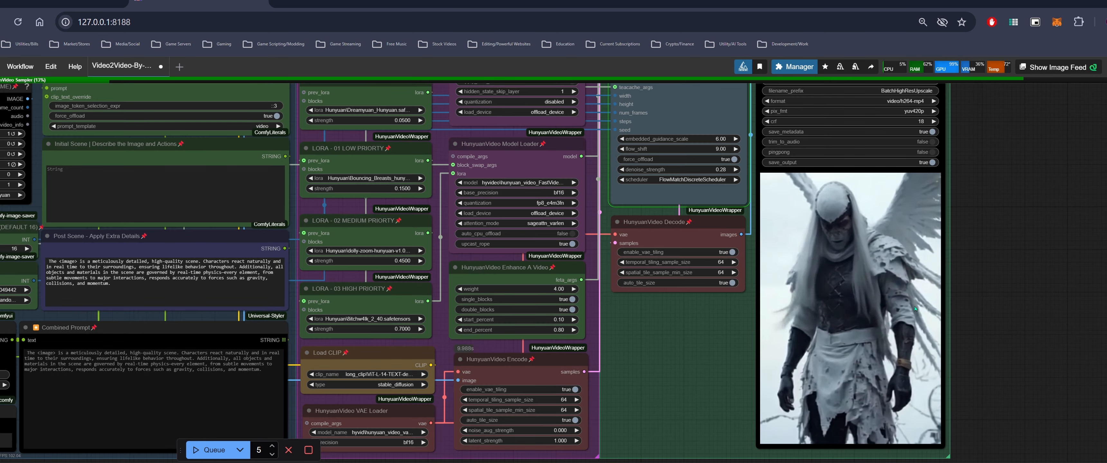
scroll(873, 282, up, 5)
scroll(872, 282, down, 3)
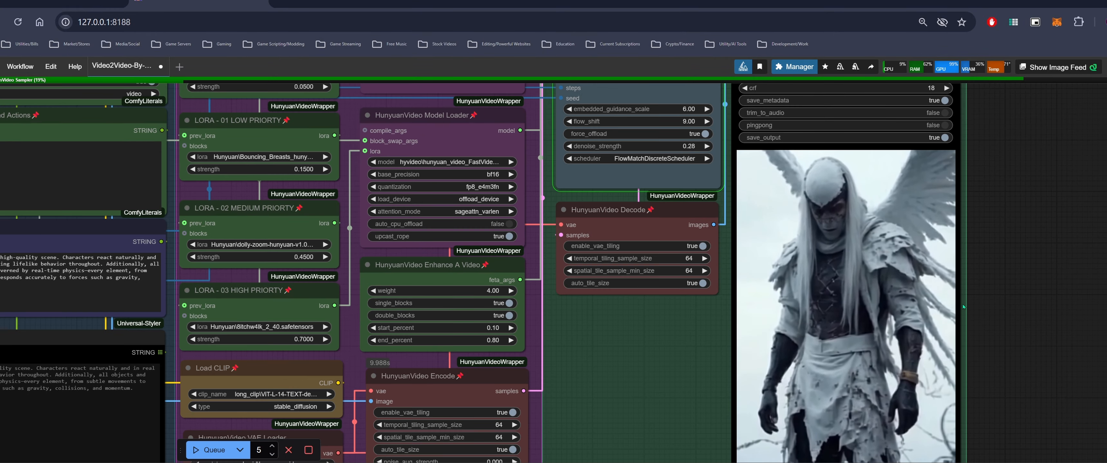
scroll(891, 301, down, 3)
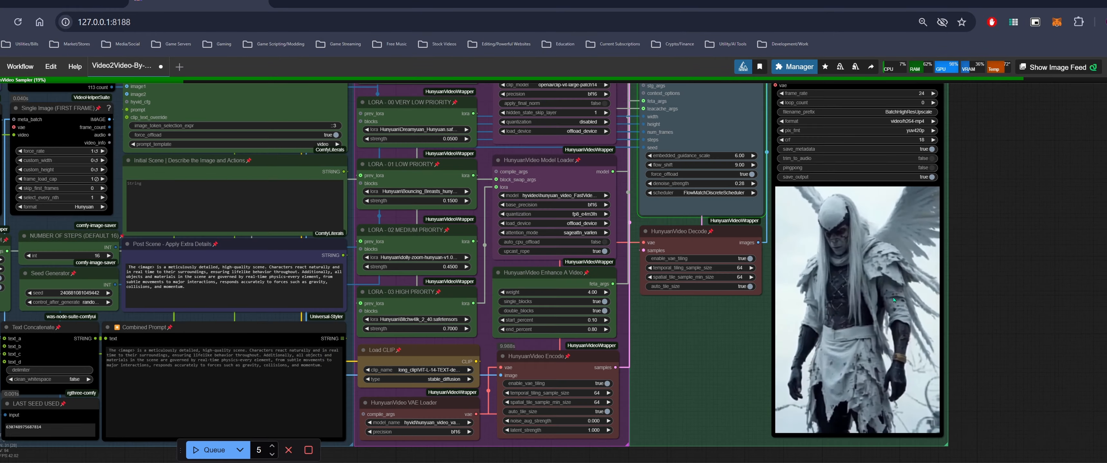
scroll(891, 305, down, 2)
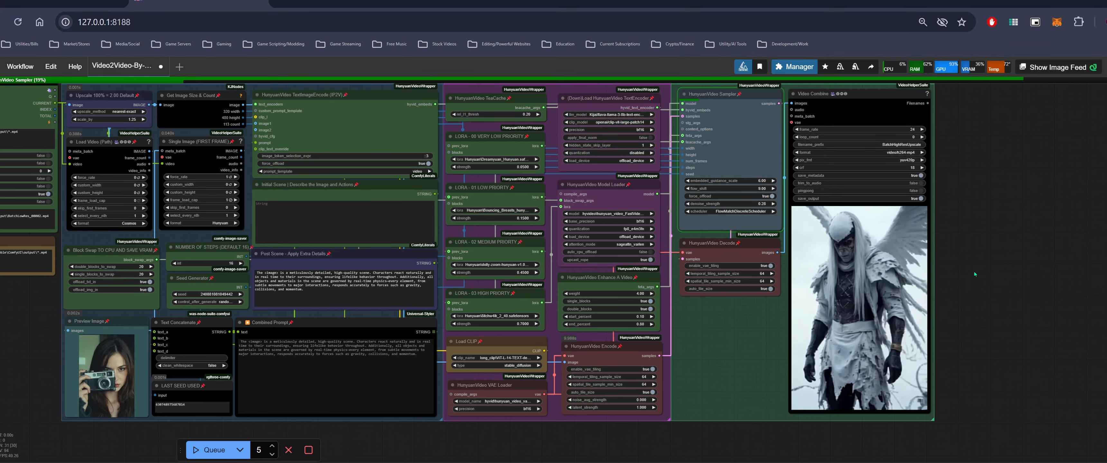
drag(973, 271, 1035, 283)
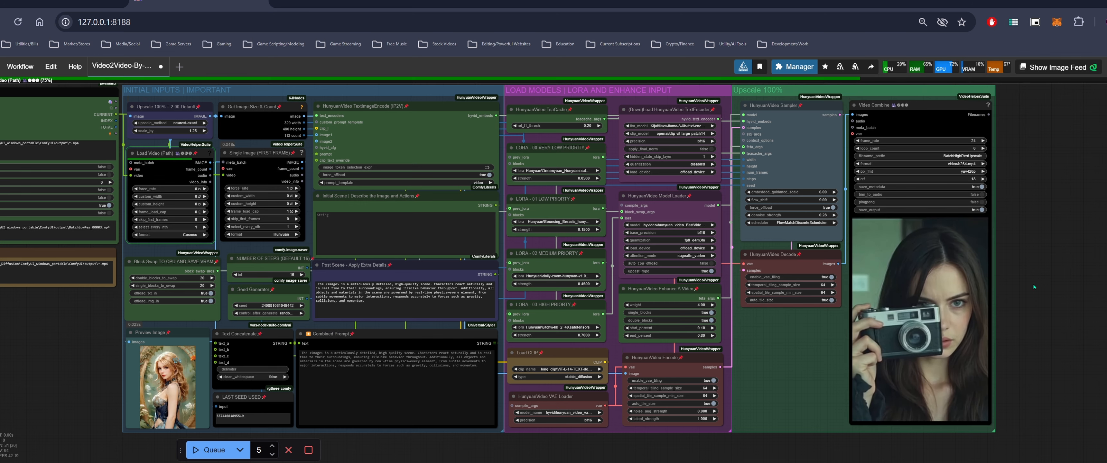
scroll(949, 331, up, 2)
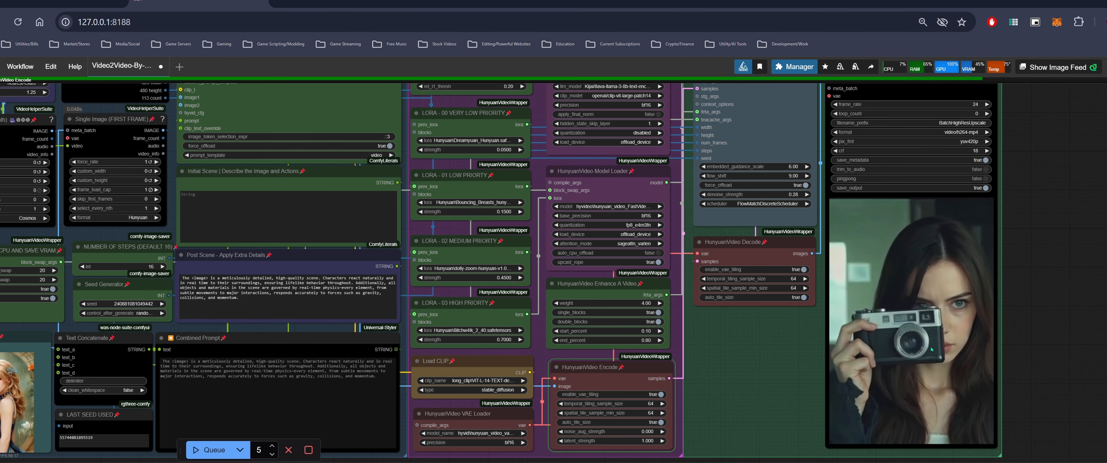
scroll(948, 338, up, 1)
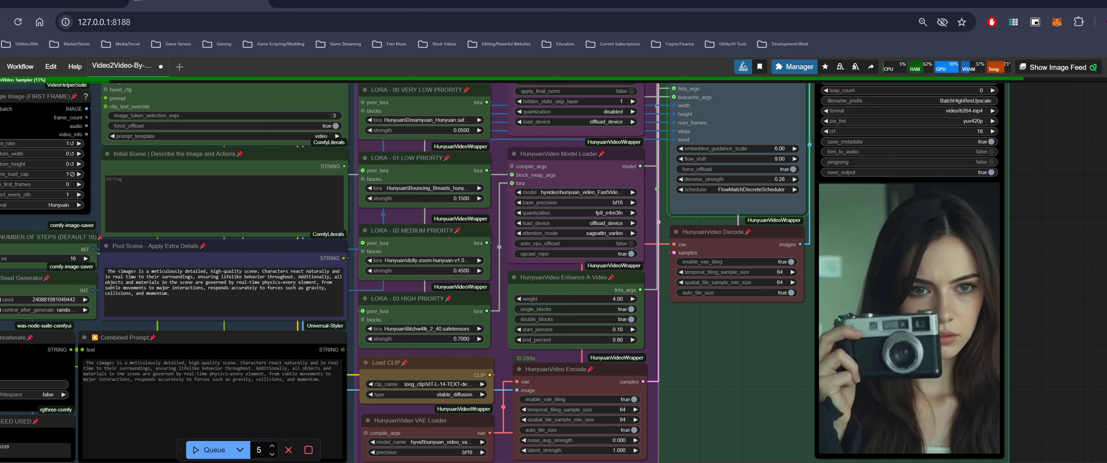
scroll(1001, 347, down, 1)
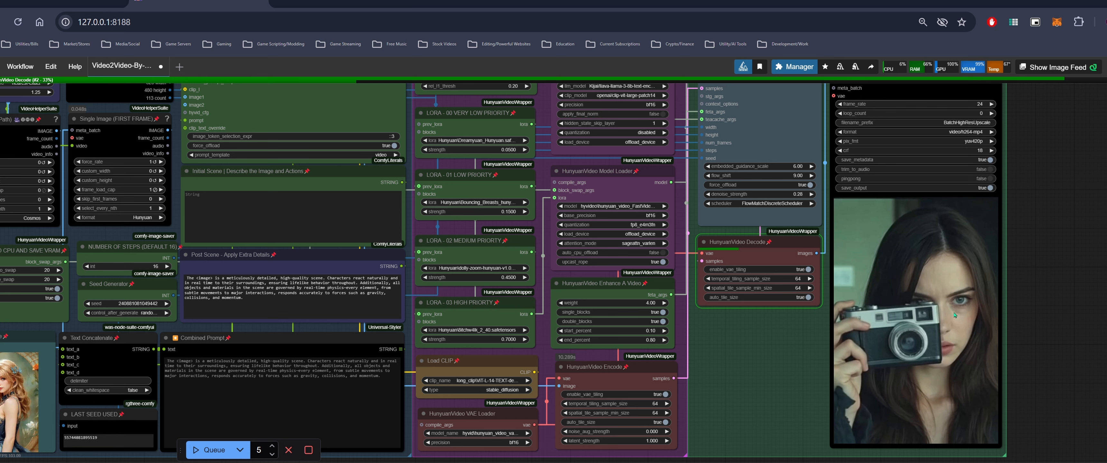
scroll(955, 316, down, 1)
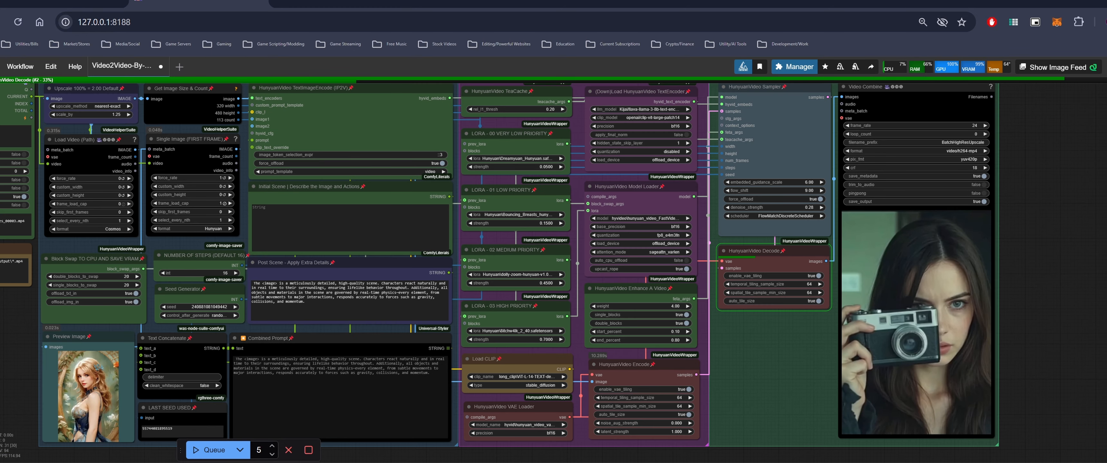
Examine the ComfyUI console log for the running upscale job
key(alt+Tab)
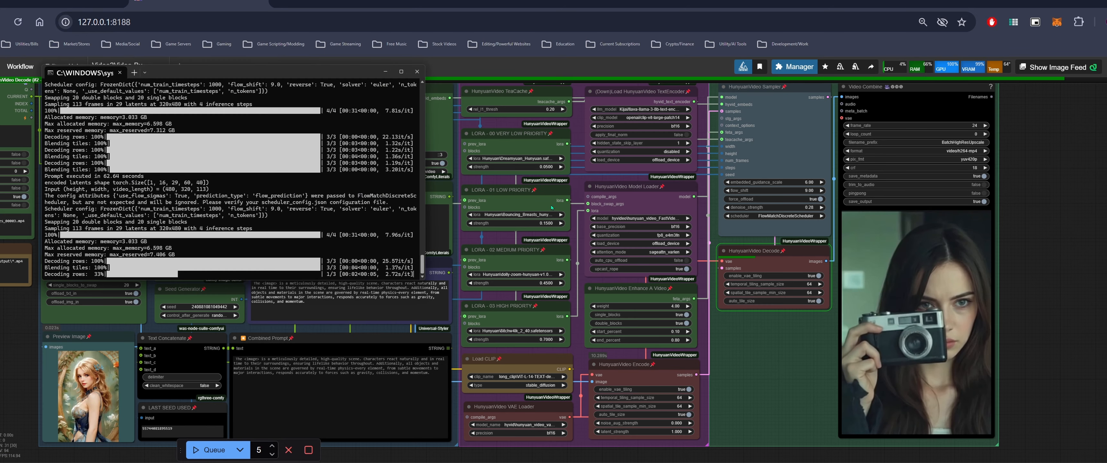
drag(303, 65, 344, 79)
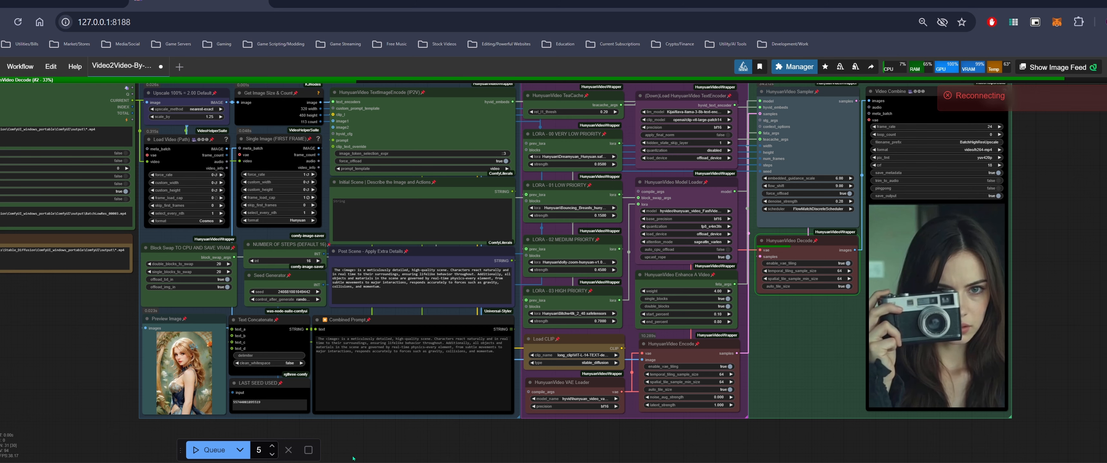
drag(106, 269, 183, 294)
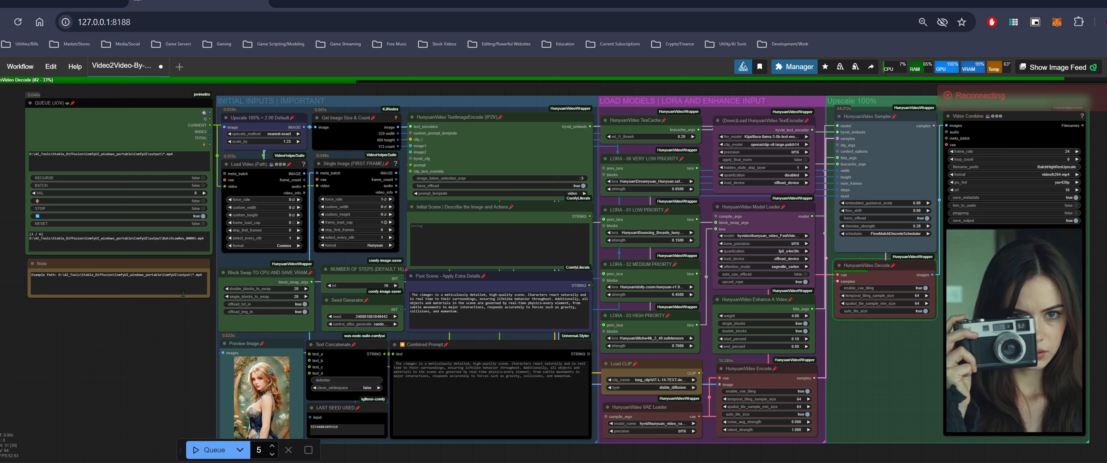
drag(175, 374, 147, 356)
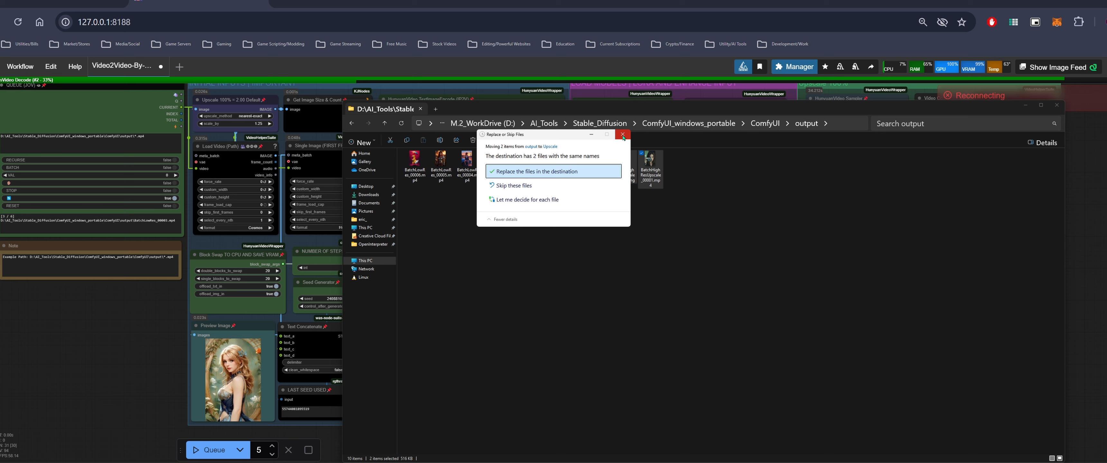
Rename the two newest upscaled output files in the output folder to UpscaleCam
click(623, 135)
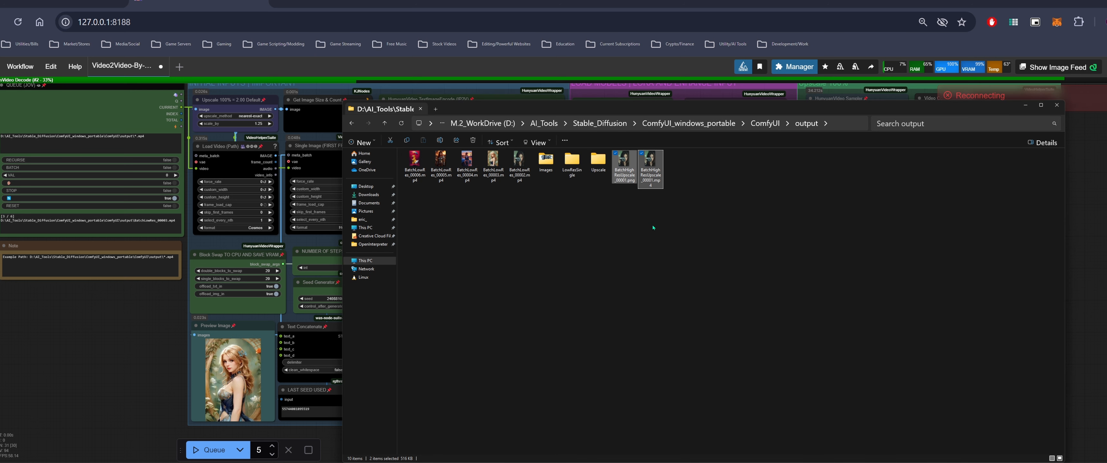
key(F2)
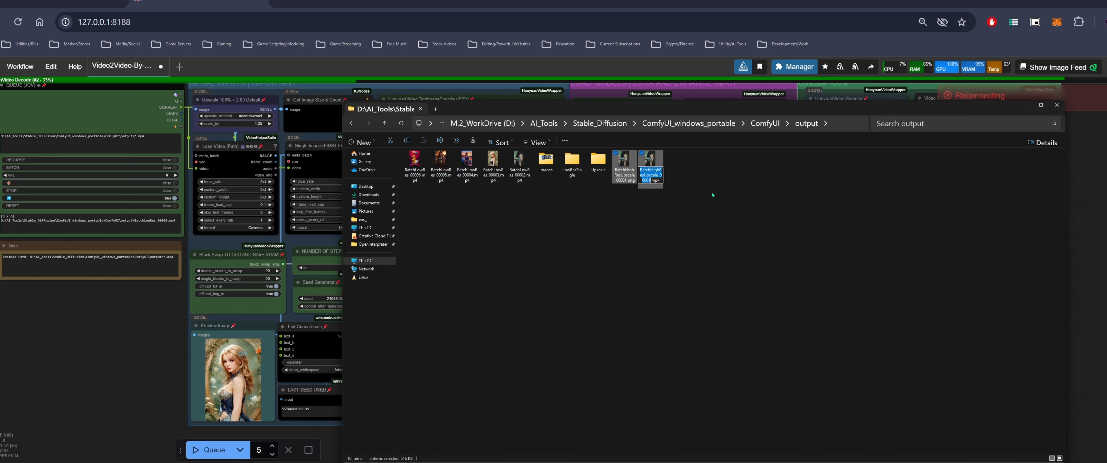
text(UpscaleCam)
key(Return)
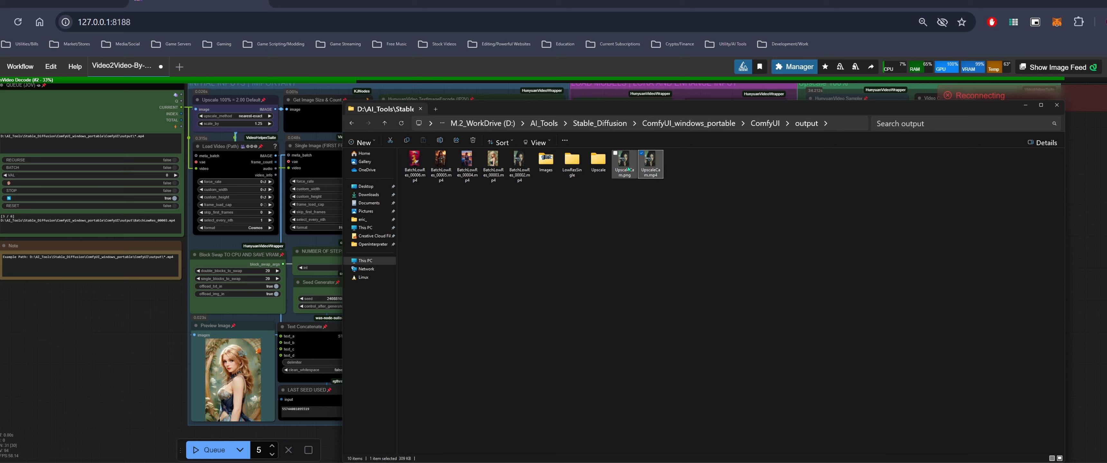
Delete the UpscaleCam image file and move a clip into the Upscale folder
ctrl+click(628, 169)
key(Delete)
drag(519, 162, 598, 160)
Reduce the batch queue count to 4
click(227, 304)
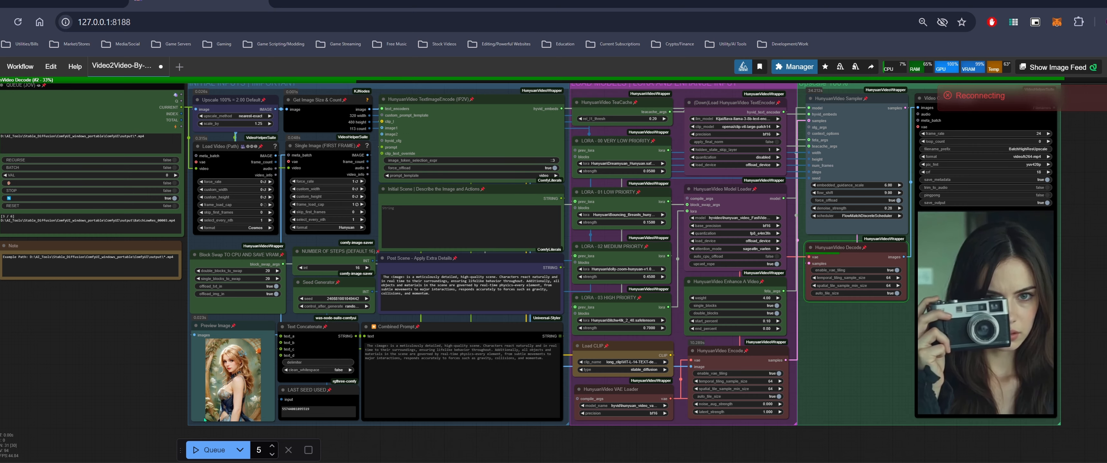
click(272, 454)
click(274, 449)
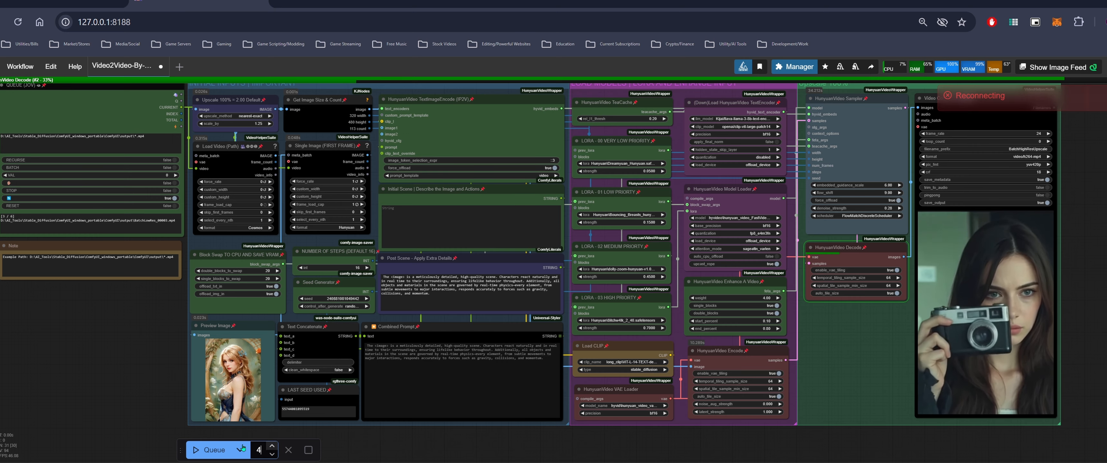
drag(365, 438, 456, 433)
Relaunch the ComfyUI server by running run_nvidia_gpu.bat from the ComfyUI_windows_portable folder
key(alt+Tab)
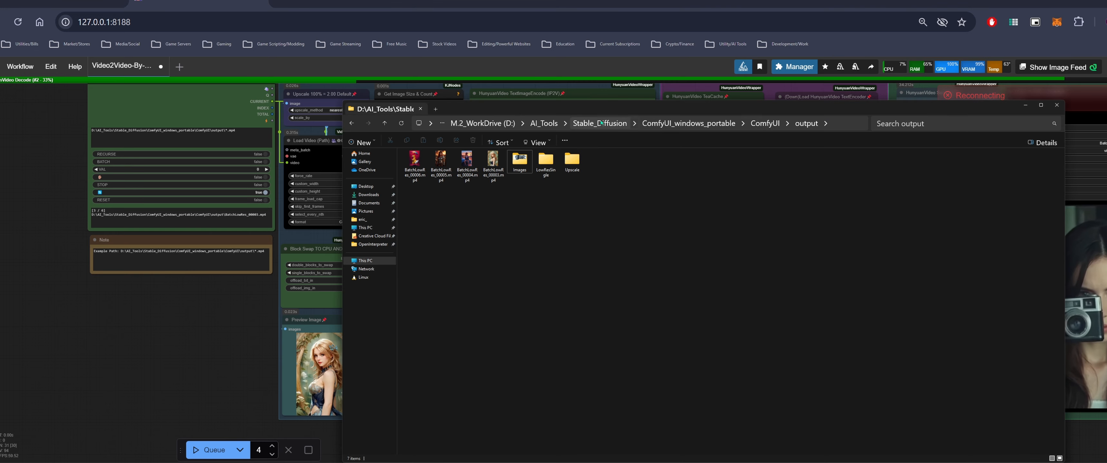
click(687, 123)
click(447, 170)
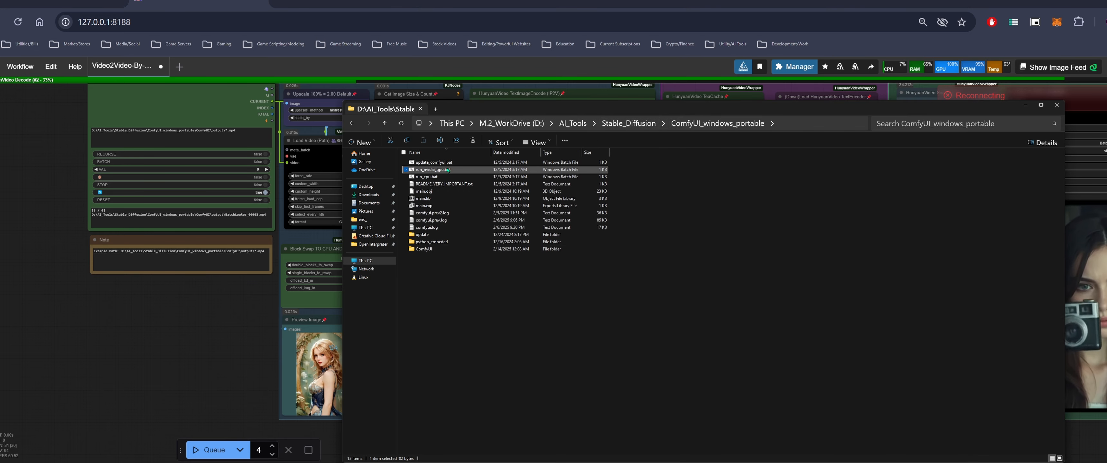
double_click(448, 170)
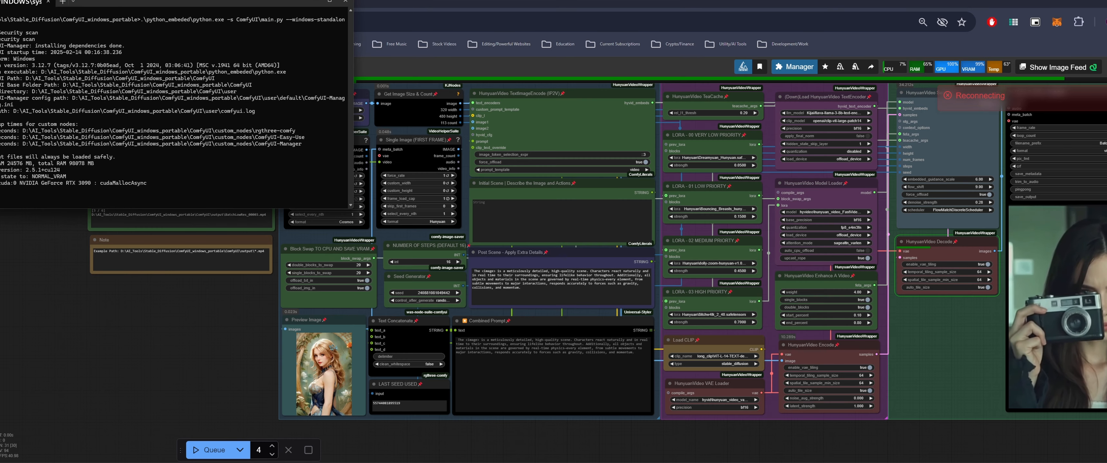
drag(232, 2, 470, 60)
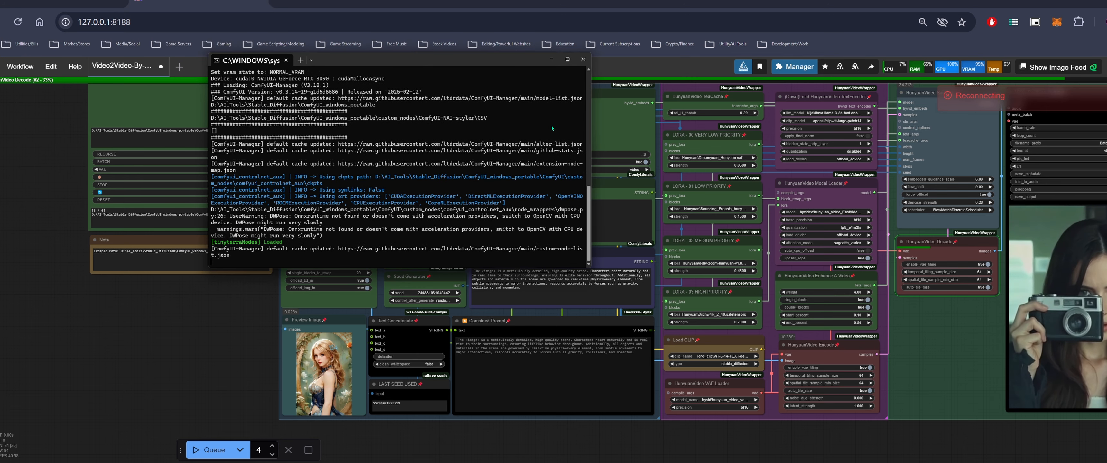
Queue the Vid2Vid batch upscale workflow
click(273, 416)
drag(206, 365, 191, 371)
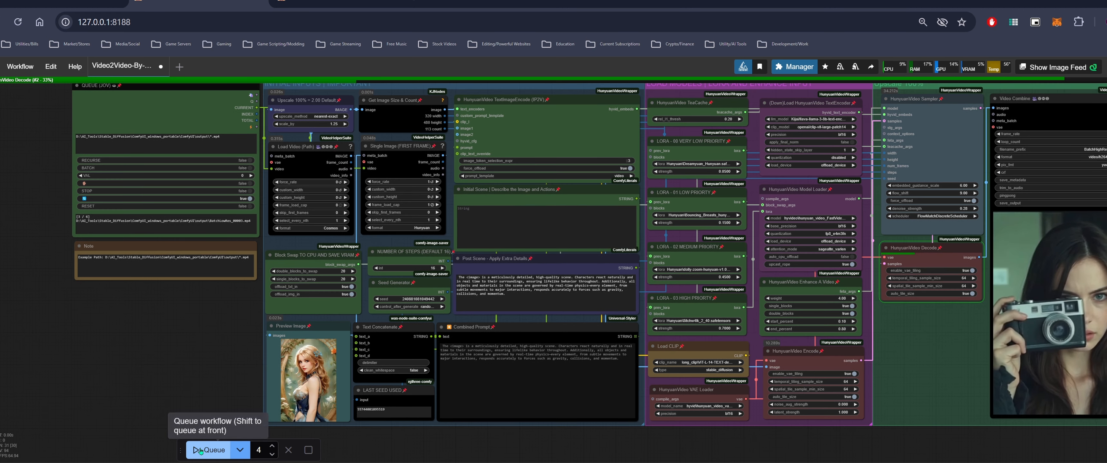
click(214, 450)
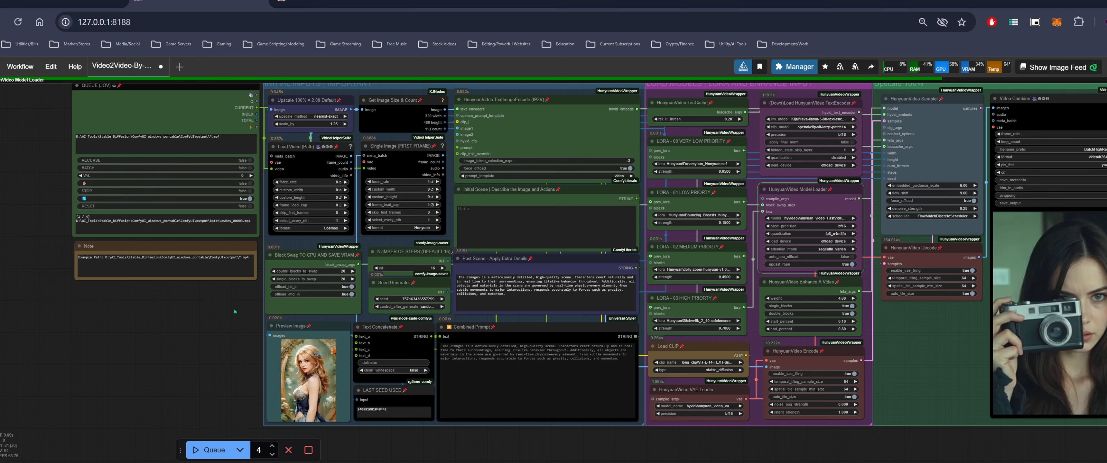
Watch the batch run's progress and the generated video preview in the workflow
drag(234, 310, 203, 323)
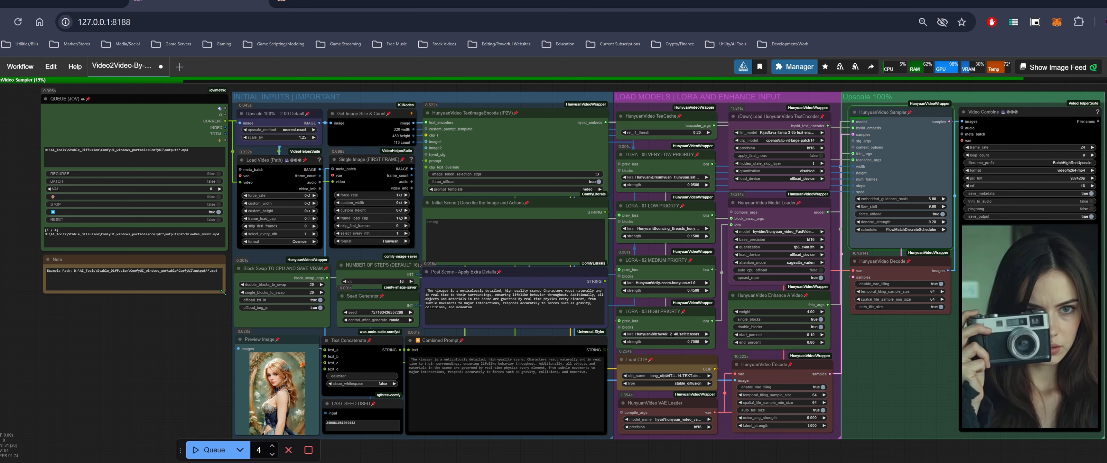
drag(185, 332, 167, 348)
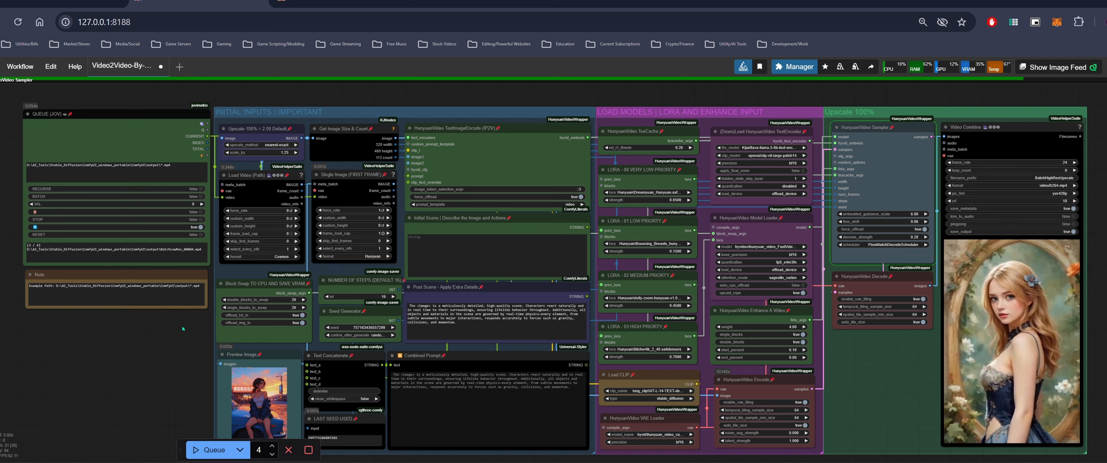
drag(171, 354, 156, 343)
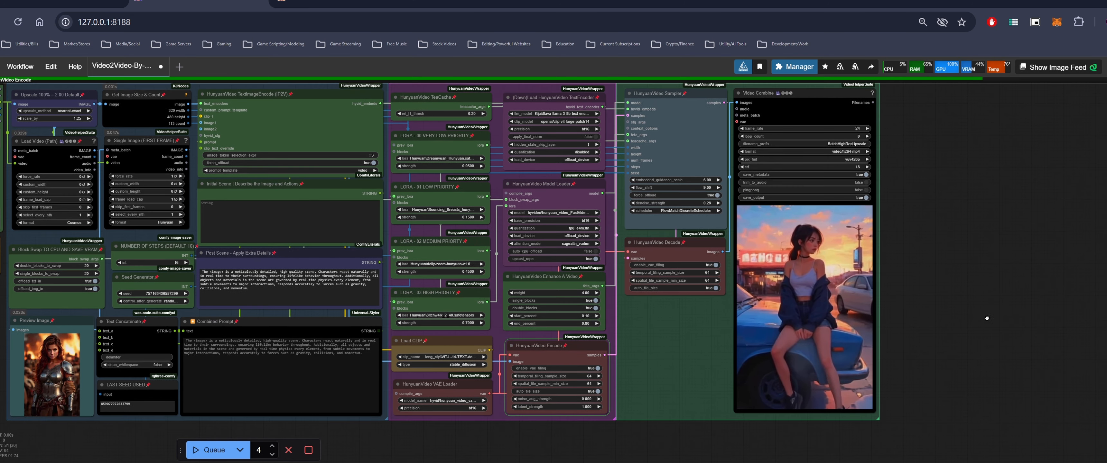
scroll(951, 330, up, 6)
drag(959, 355, 1001, 301)
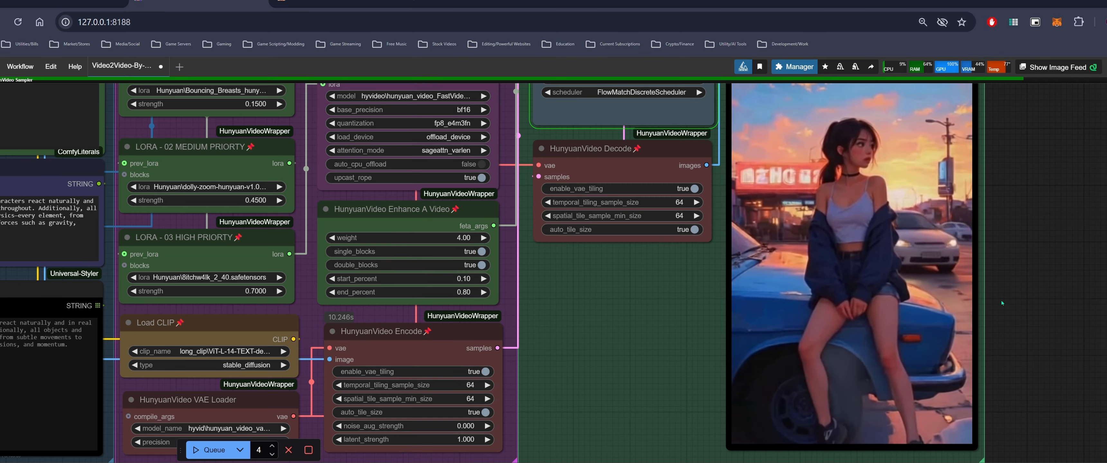
scroll(1001, 301, down, 4)
scroll(903, 301, up, 6)
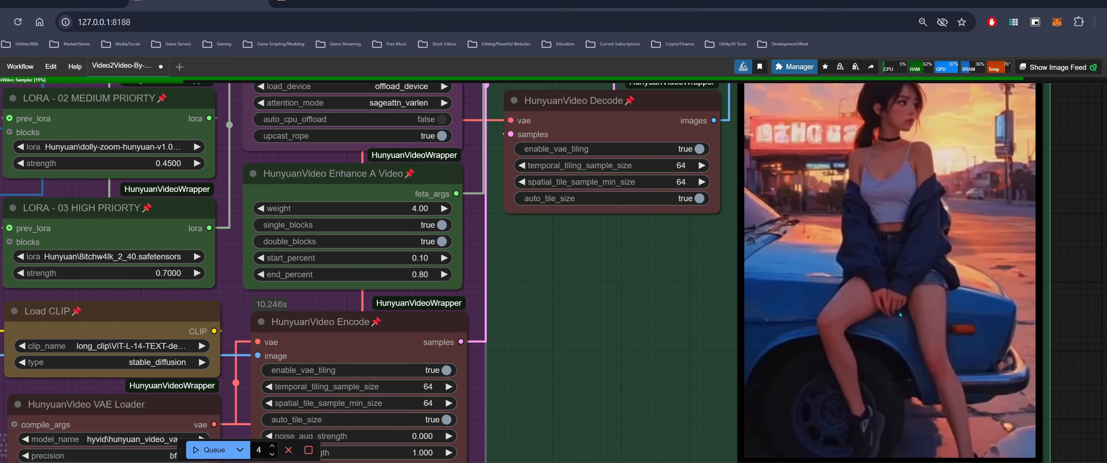
scroll(899, 312, down, 5)
scroll(899, 313, down, 2)
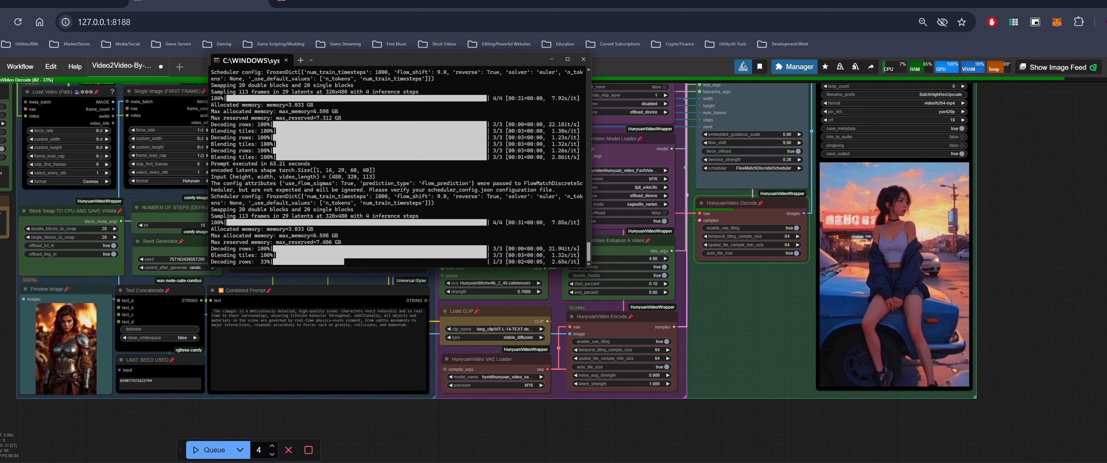
Restart the ComfyUI server with run_nvidia_gpu.bat and reload the web page without saving changes
drag(438, 432, 291, 416)
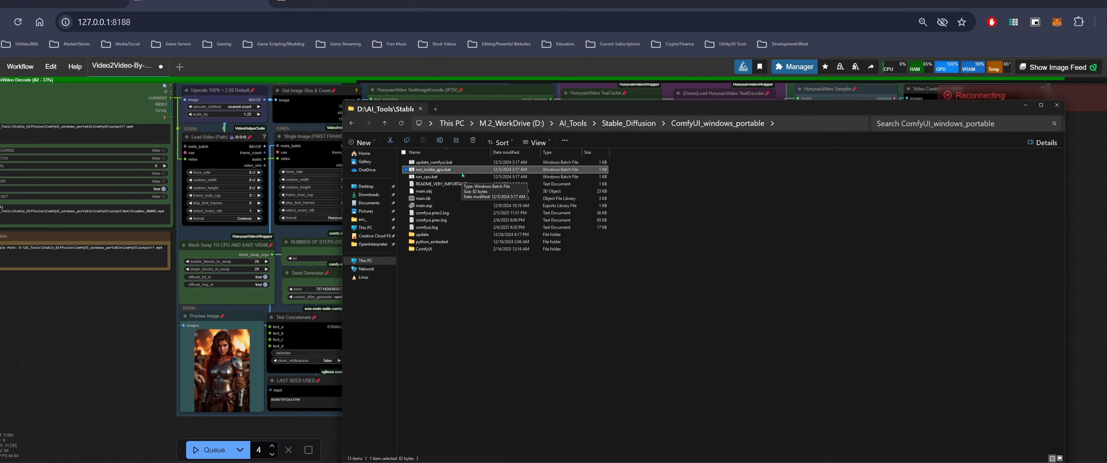
double_click(462, 174)
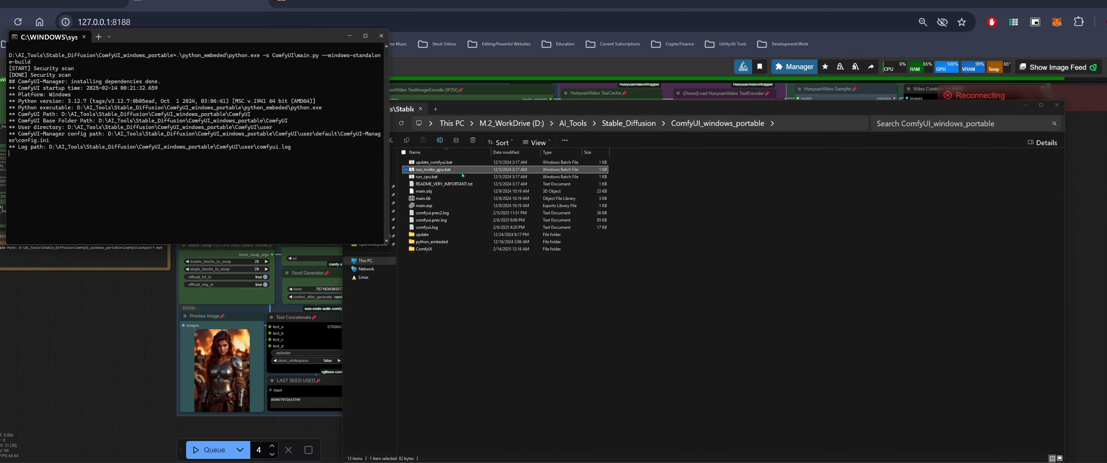
double_click(424, 249)
double_click(460, 266)
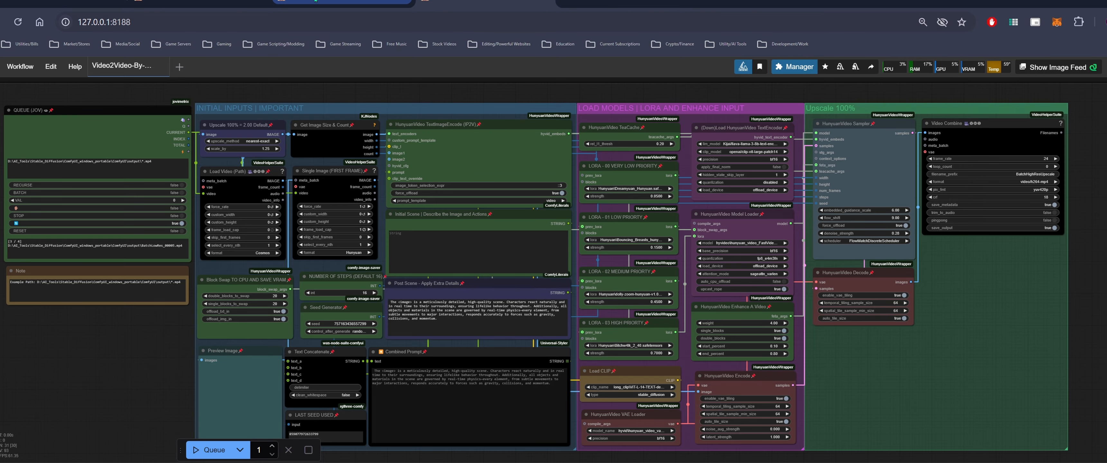
click(117, 1)
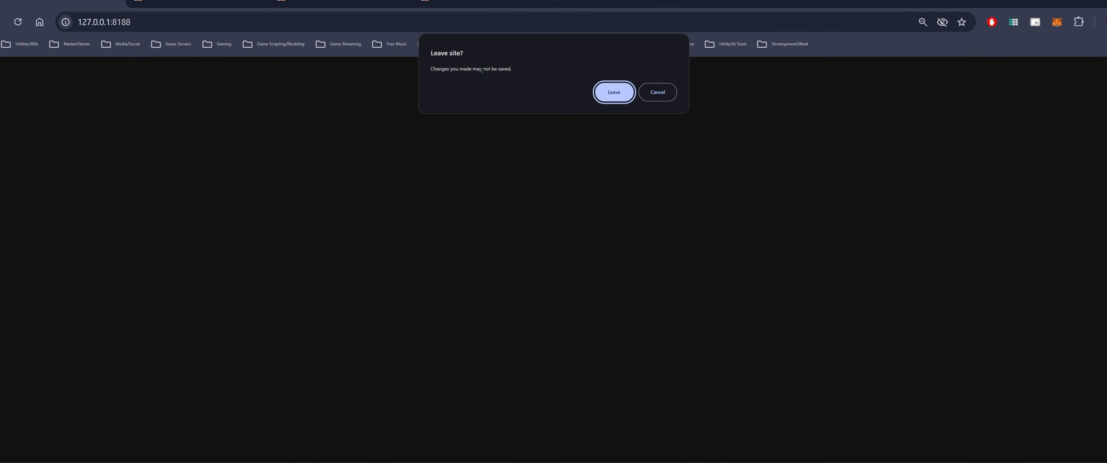
click(613, 92)
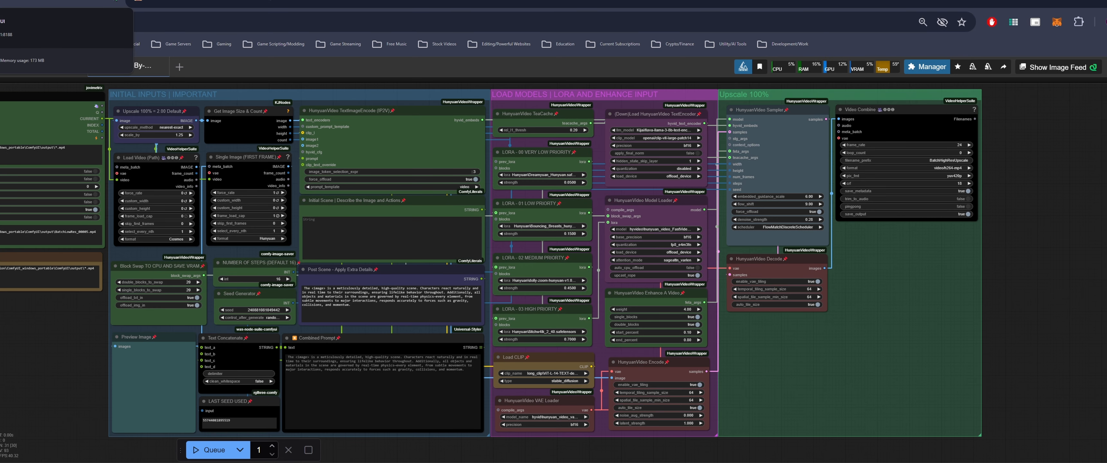
Rename the two newest BatchHighResUpscale output files in the output folder to GirlUpscale
drag(64, 322, 200, 334)
key(alt+Tab)
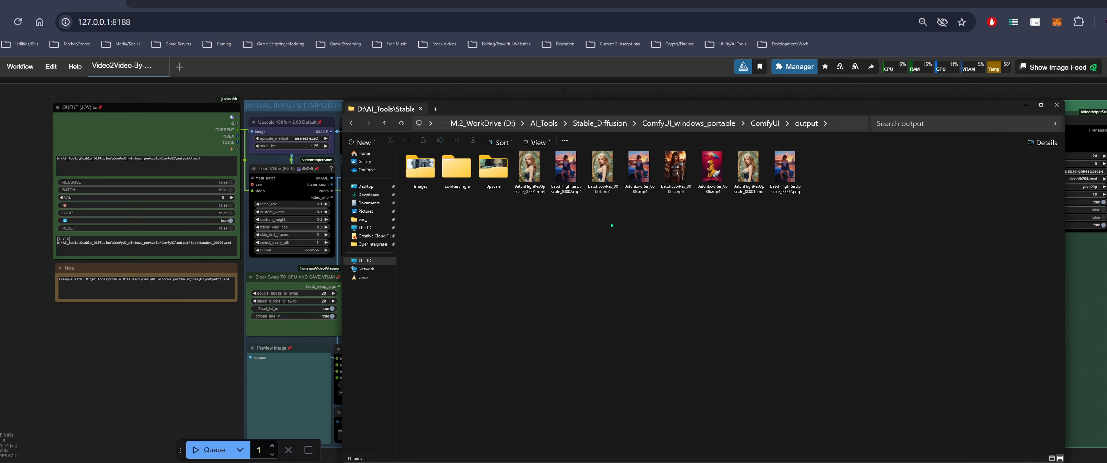
click(566, 170)
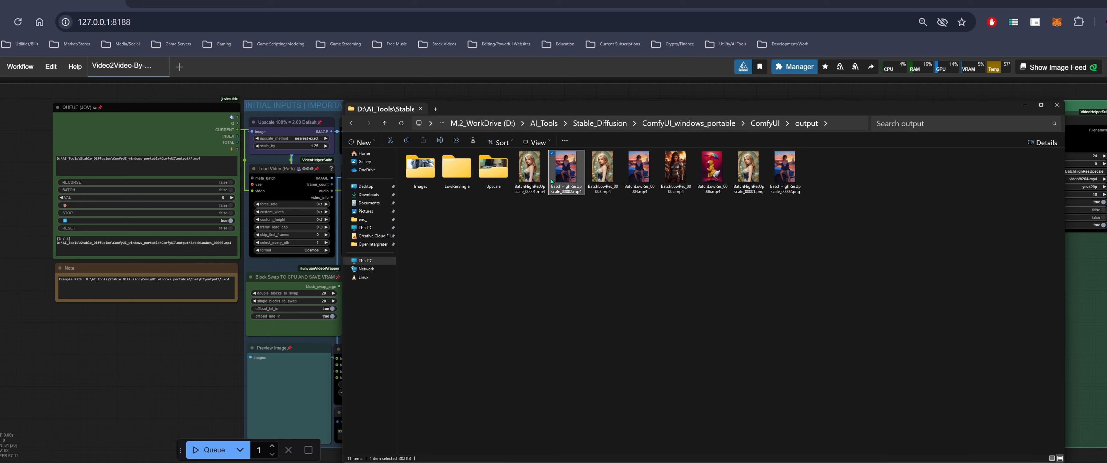
ctrl+click(530, 170)
right_click(568, 185)
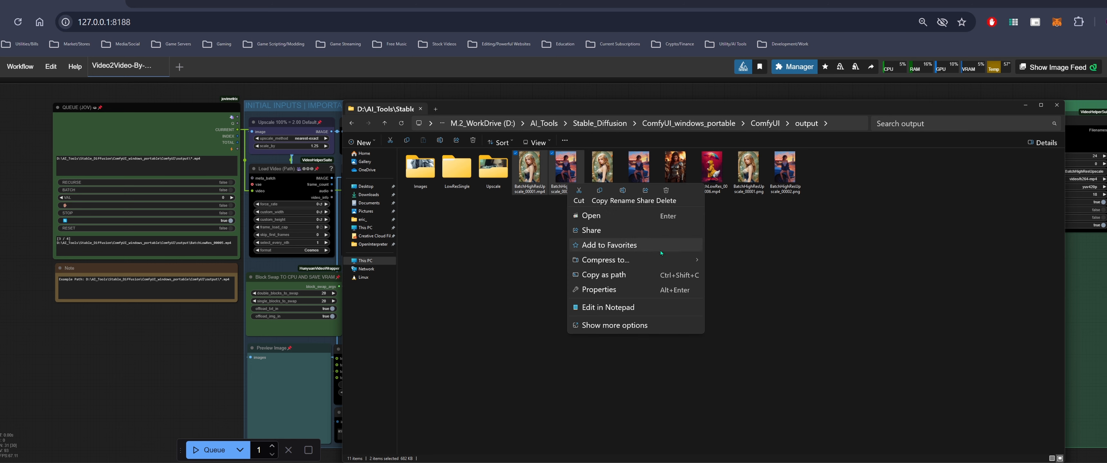
click(623, 193)
text(G)
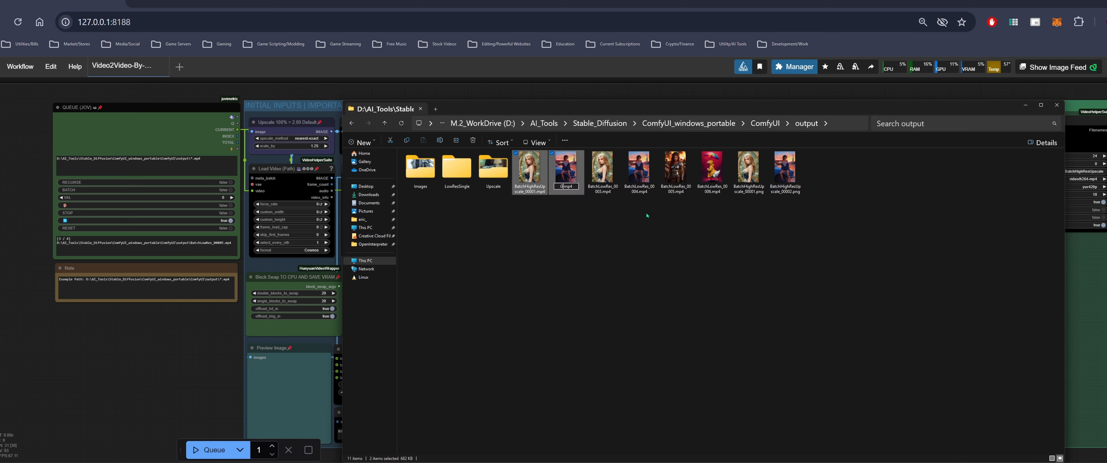
text(irlUpscale)
key(Return)
Move the GirlUpscale clip into the Upscale folder and open that folder
drag(566, 181, 494, 172)
double_click(493, 172)
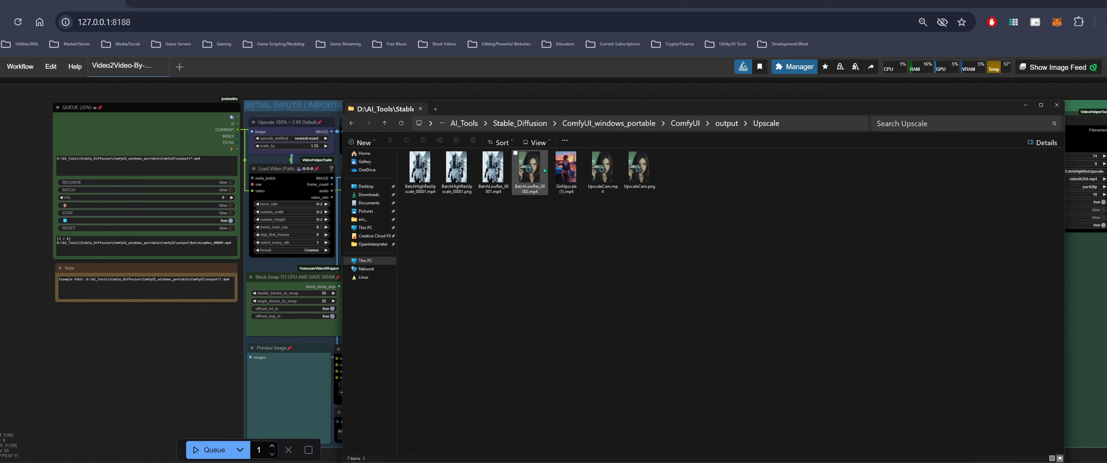
click(727, 90)
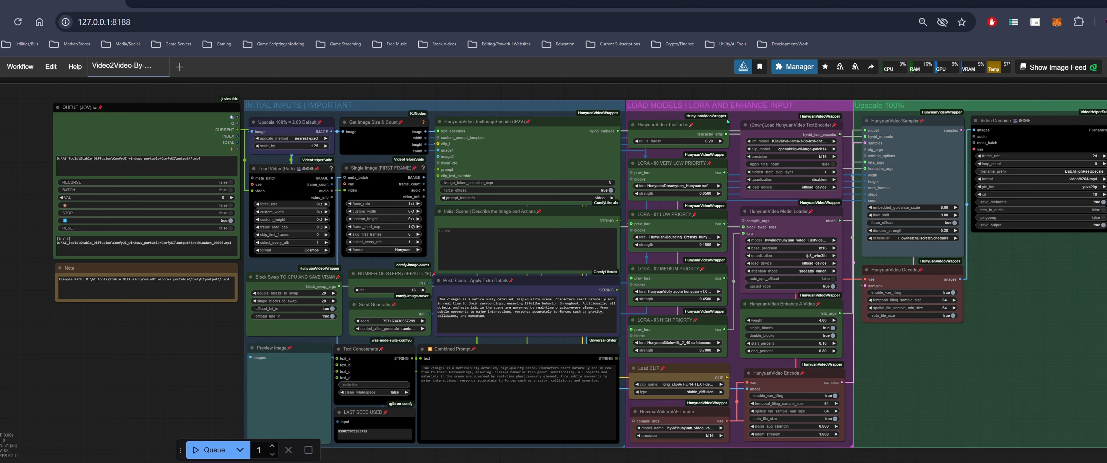
drag(575, 94, 512, 148)
scroll(513, 149, down, 1)
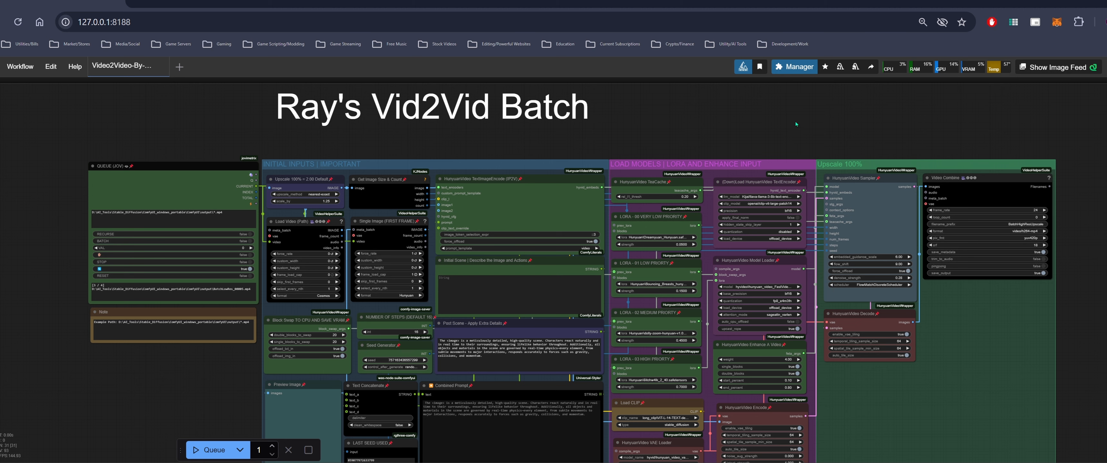
drag(737, 138, 751, 128)
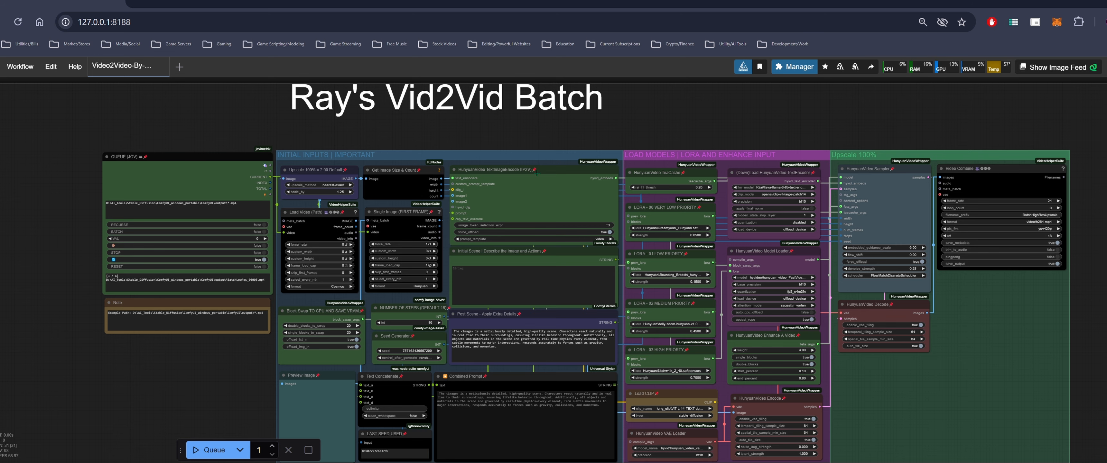
mouse_move(618, 119)
mouse_down()
mouse_move(583, 131)
mouse_move(620, 122)
mouse_up()
Open the BatchLowRes_00001.mp4 clip from the Upscale folder in a video player
click(25, 462)
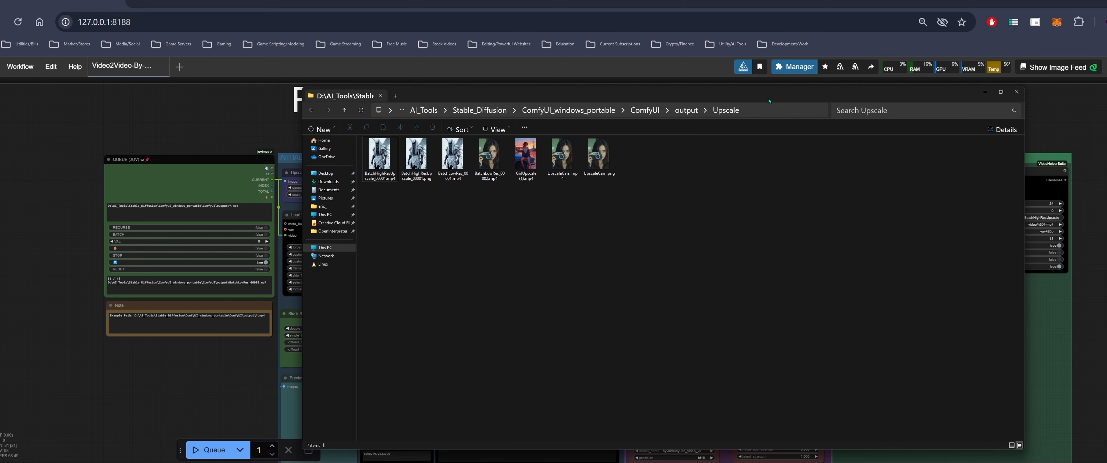
drag(769, 99, 739, 124)
ctrl+scroll(550, 243, up, 3)
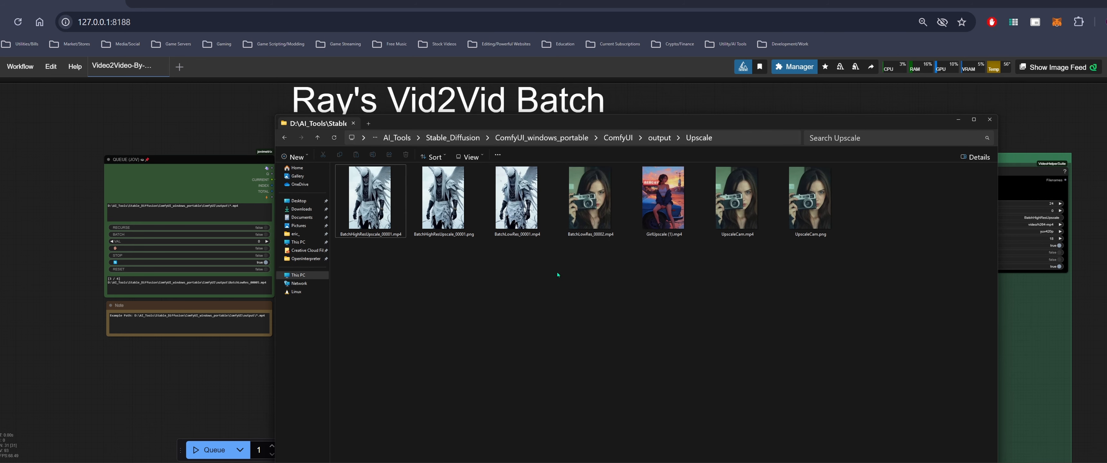
click(512, 198)
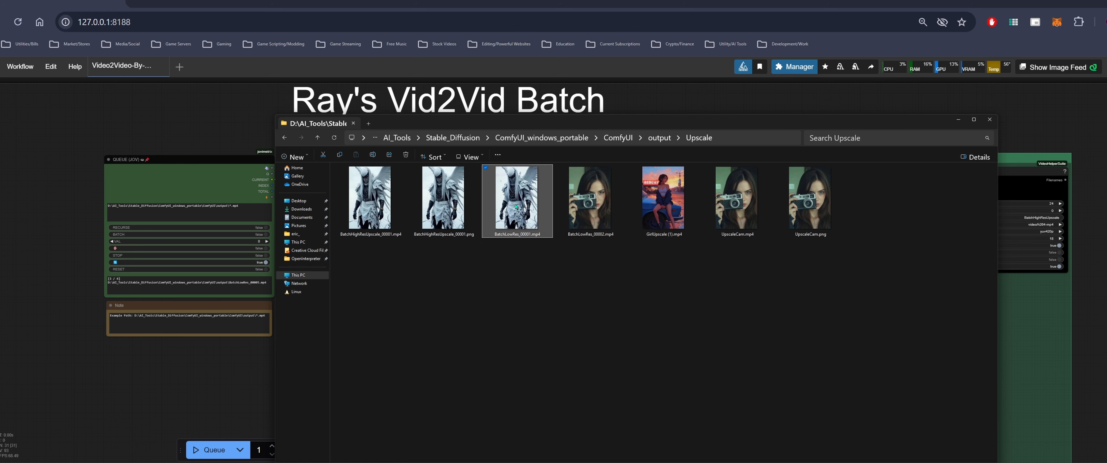
double_click(515, 206)
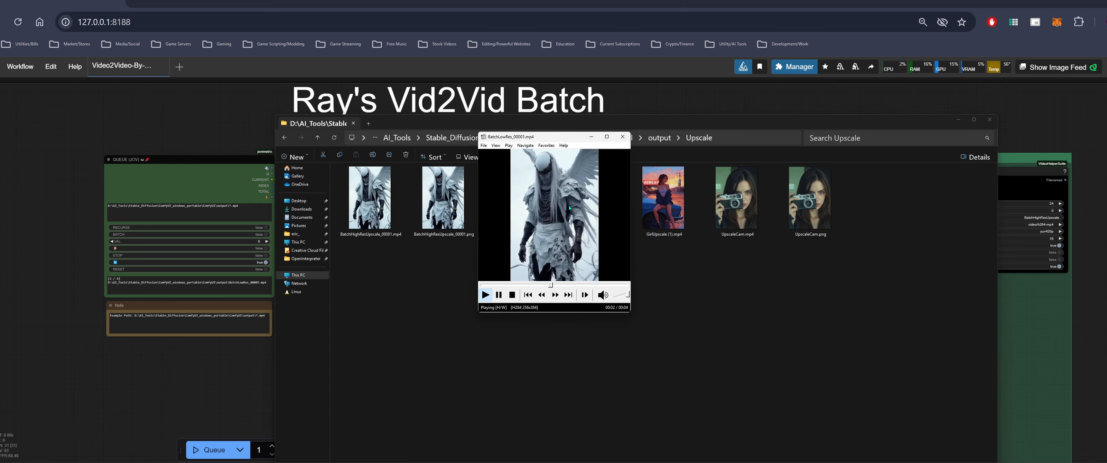
drag(631, 313, 752, 408)
Open BatchHighResUpscale_00001.mp4 with Media Player and arrange both players side by side to compare
click(368, 211)
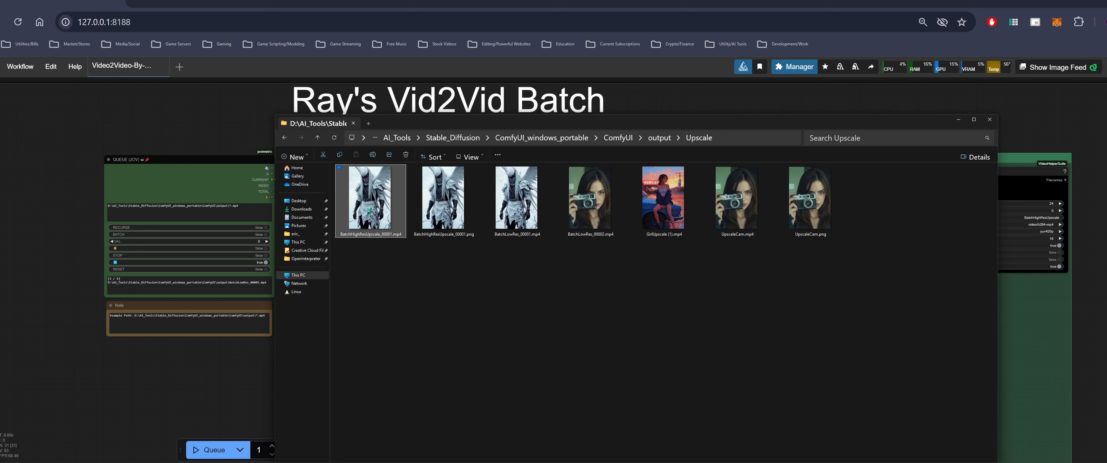
right_click(368, 210)
mouse_move(443, 255)
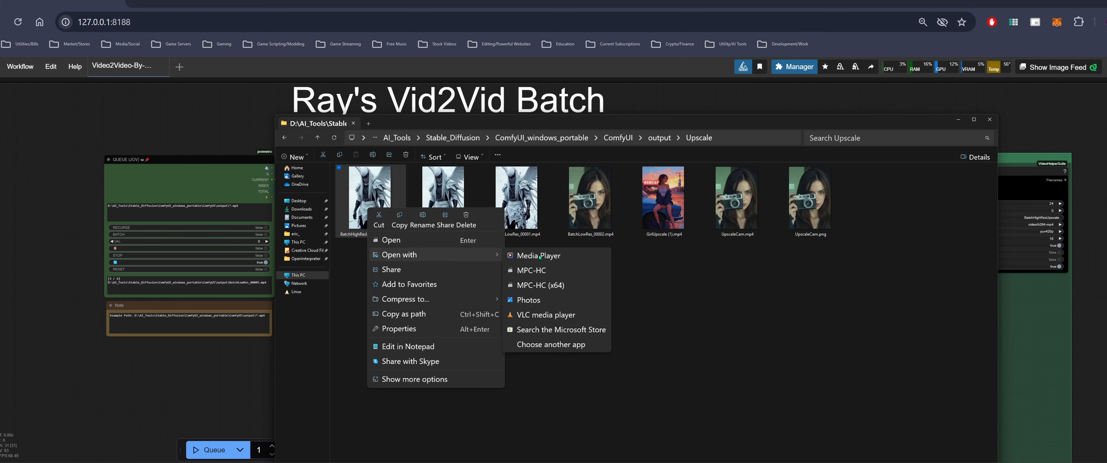
click(540, 256)
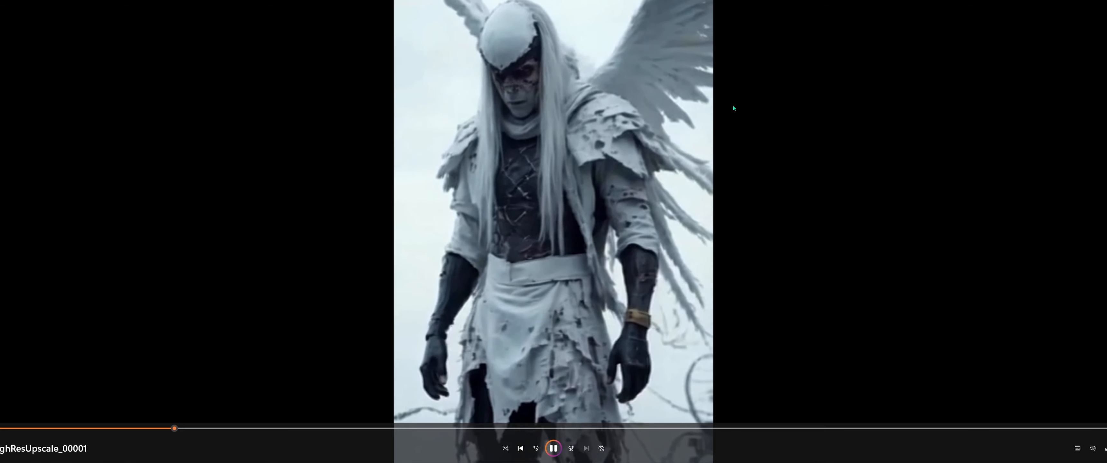
drag(851, 7, 417, 69)
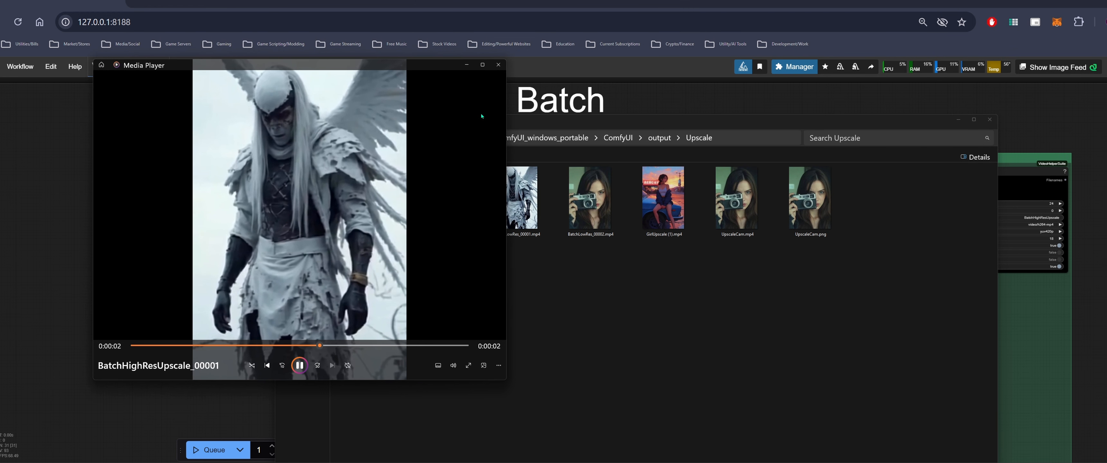
double_click(522, 198)
drag(607, 137, 203, 93)
drag(394, 62, 658, 65)
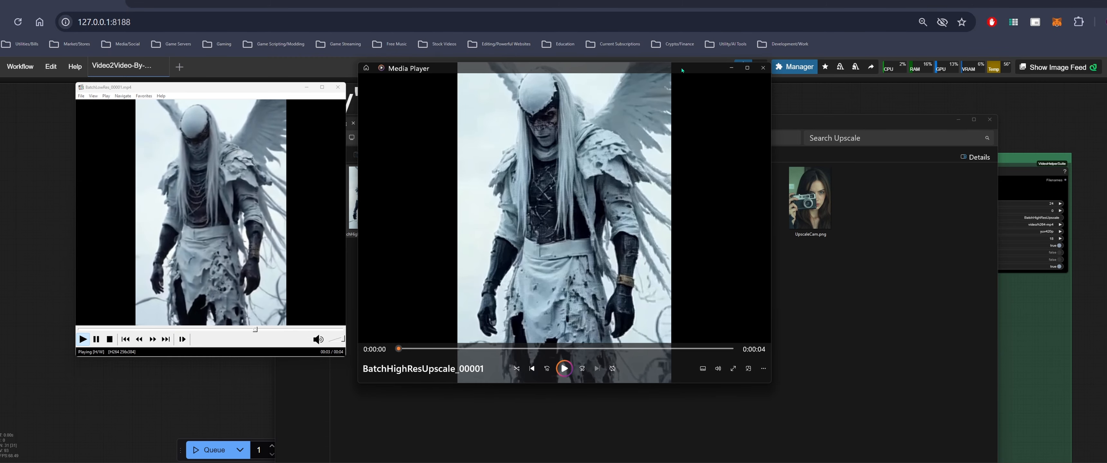
drag(344, 355, 382, 395)
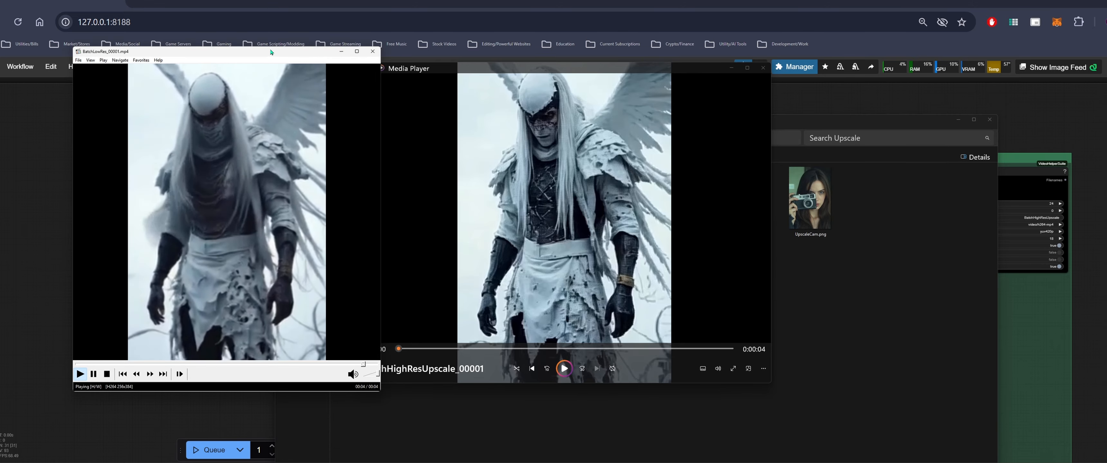
Reposition the low-res clip player and play the upscaled clip alongside it for comparison
drag(261, 55, 237, 58)
click(565, 368)
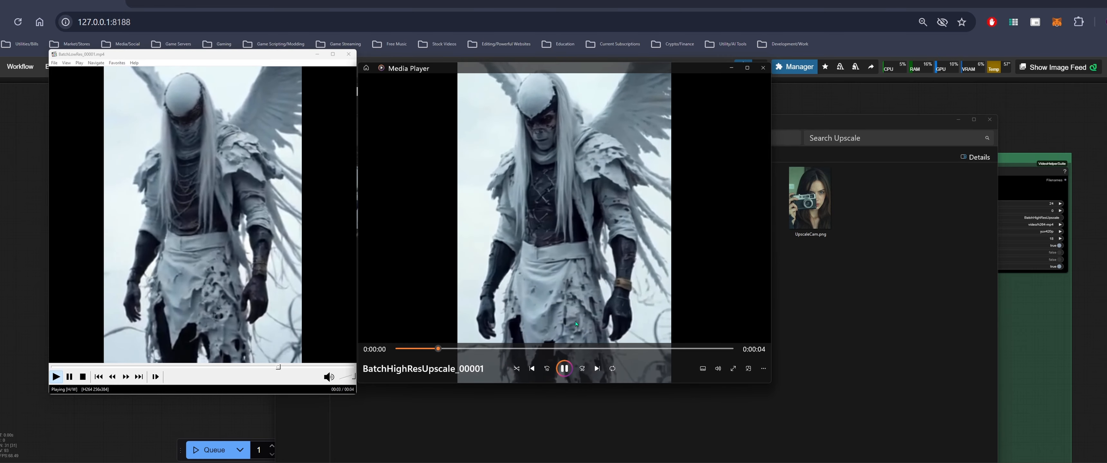
Close both players and open BatchLowRes_00002.mp4 from the Upscale folder in the classic video player, repositioning its window
click(763, 68)
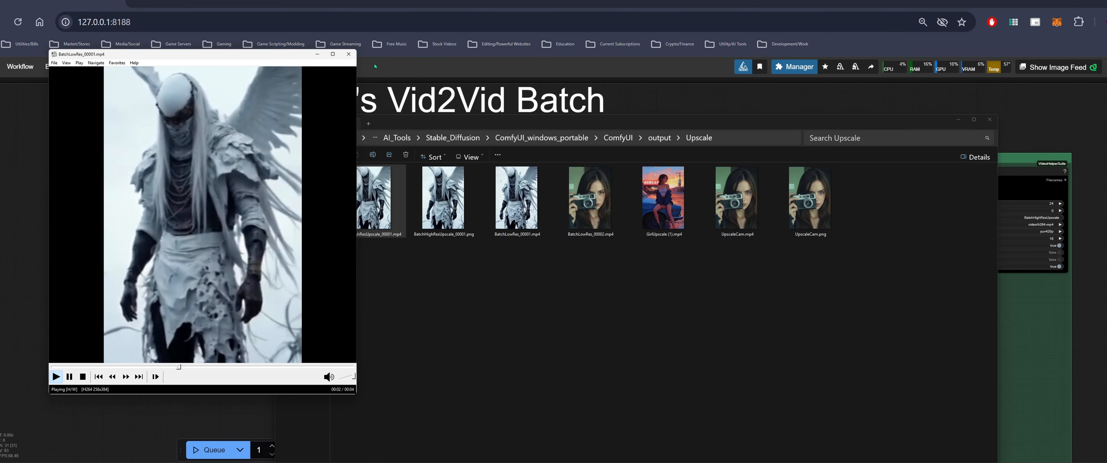
click(348, 54)
click(590, 219)
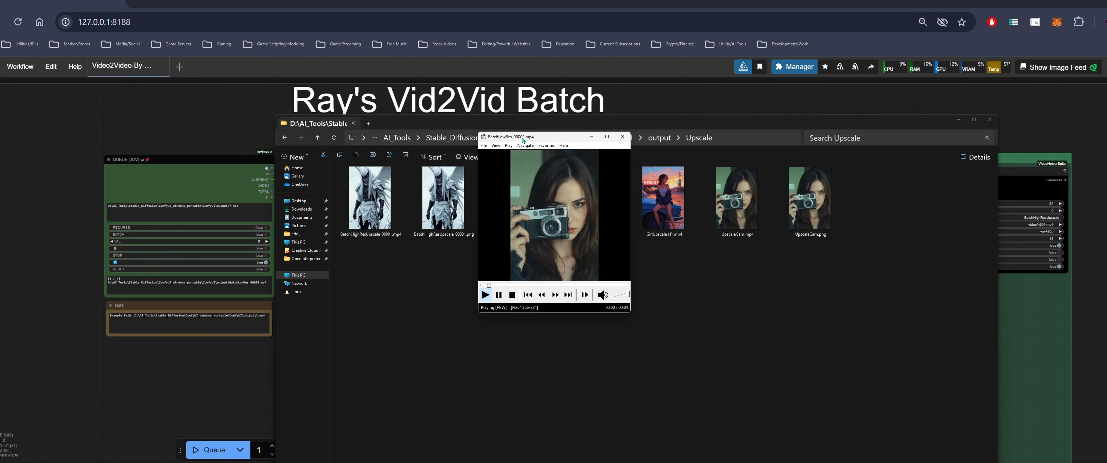
drag(541, 139, 479, 146)
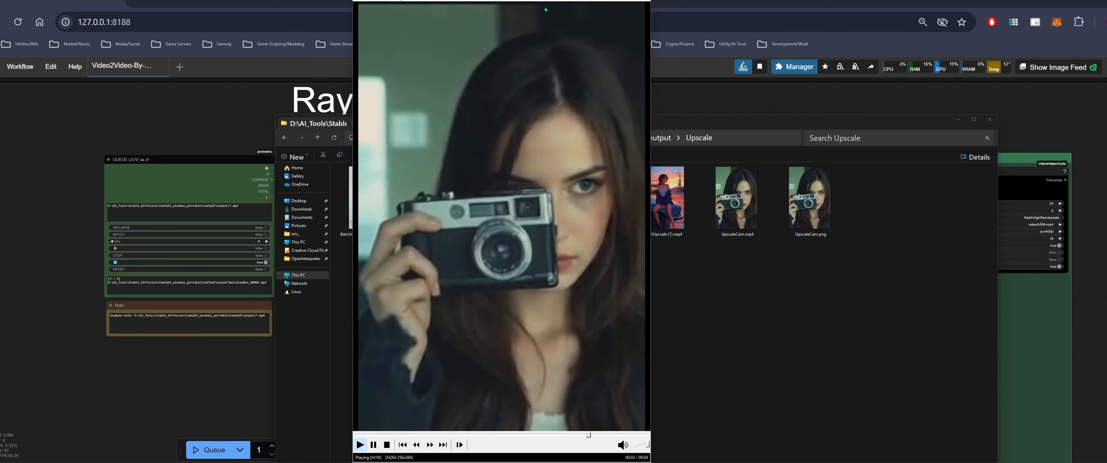
drag(502, 1, 363, 0)
Open UpscaleCam.mp4 in the same classic player and shift its window aside
double_click(744, 213)
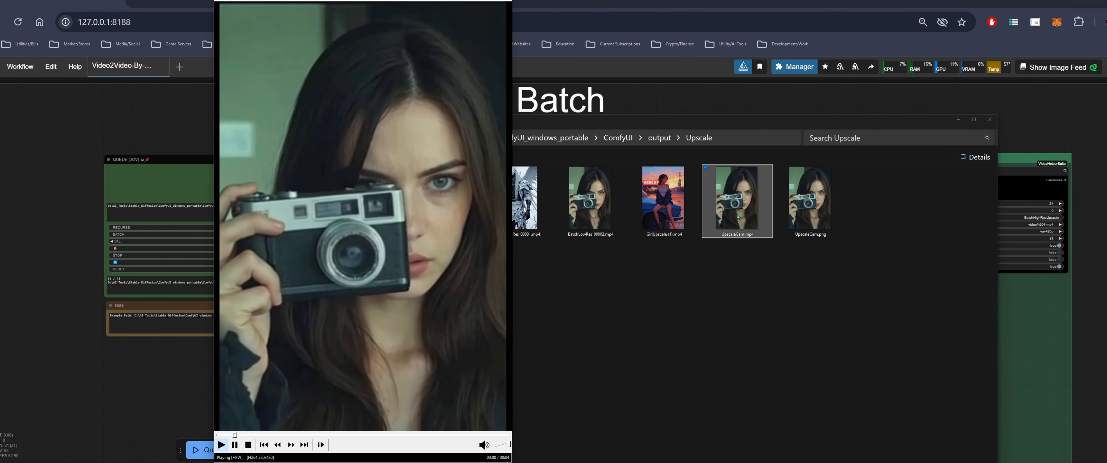
drag(387, 1, 333, 1)
Open UpscaleCam.mp4 with Media Player, move and enlarge its window beside the other player, then close it
click(760, 194)
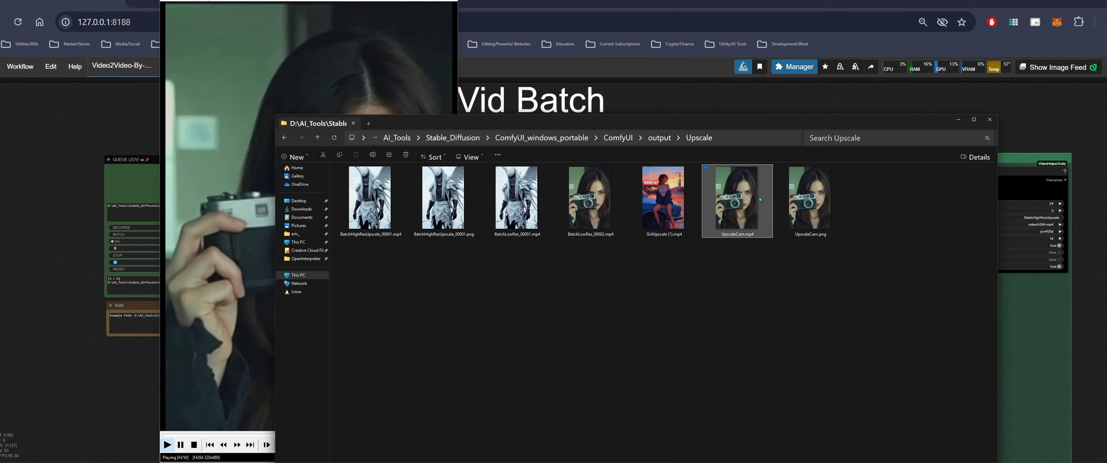
right_click(760, 197)
mouse_move(822, 248)
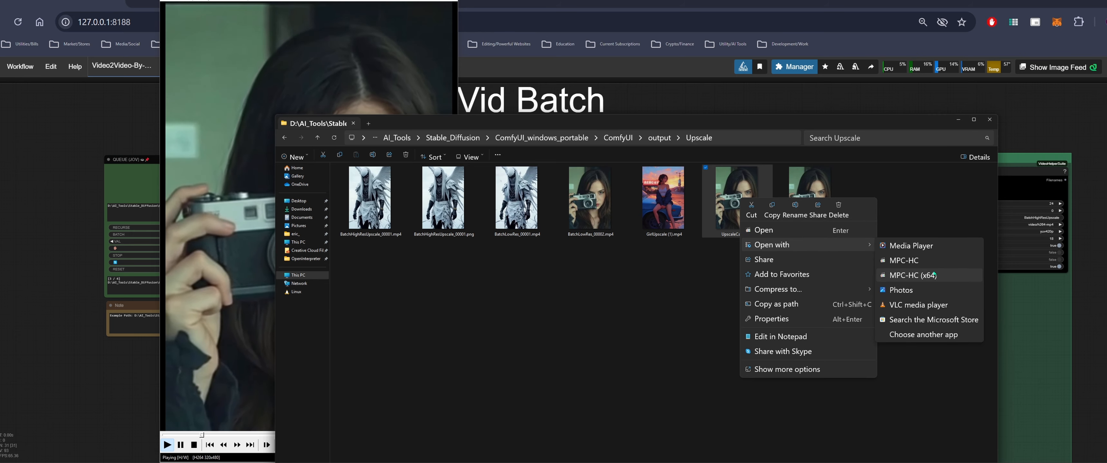
click(928, 249)
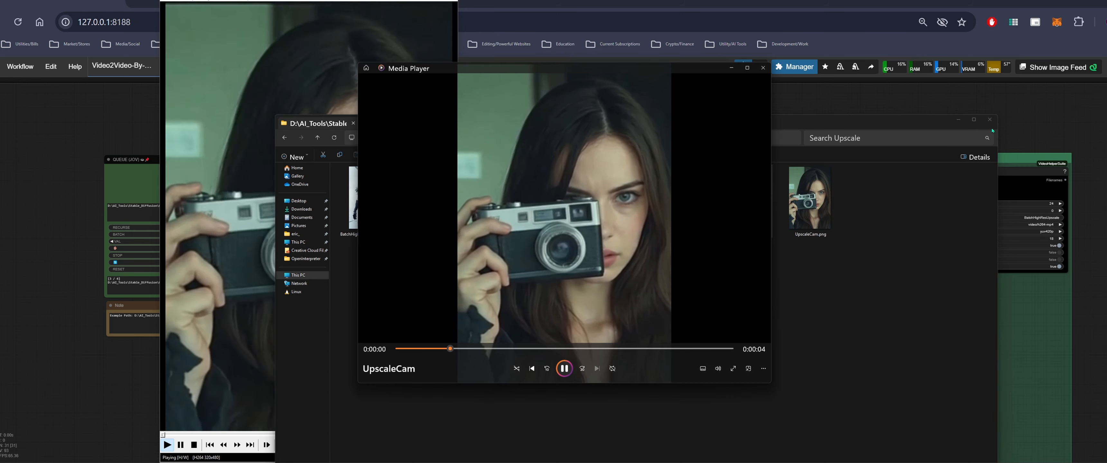
click(990, 120)
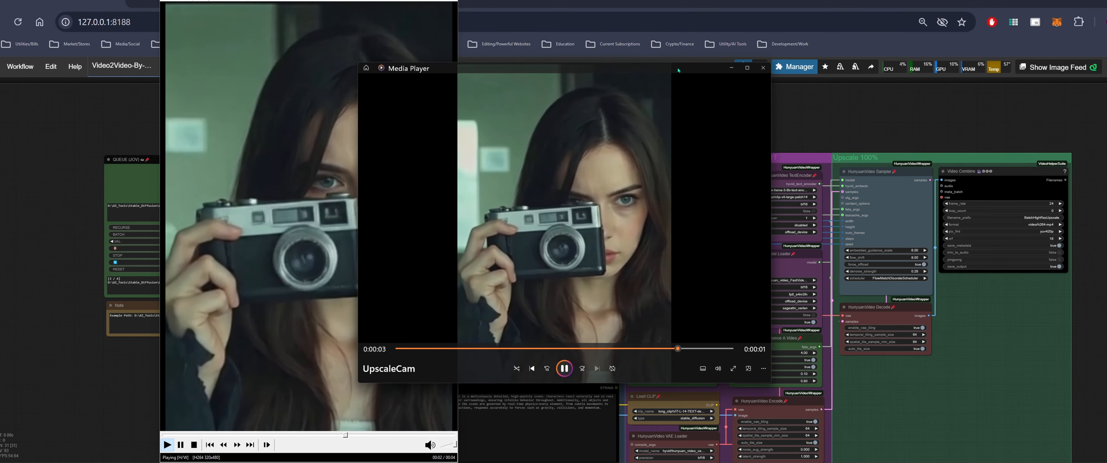
drag(677, 67, 799, 18)
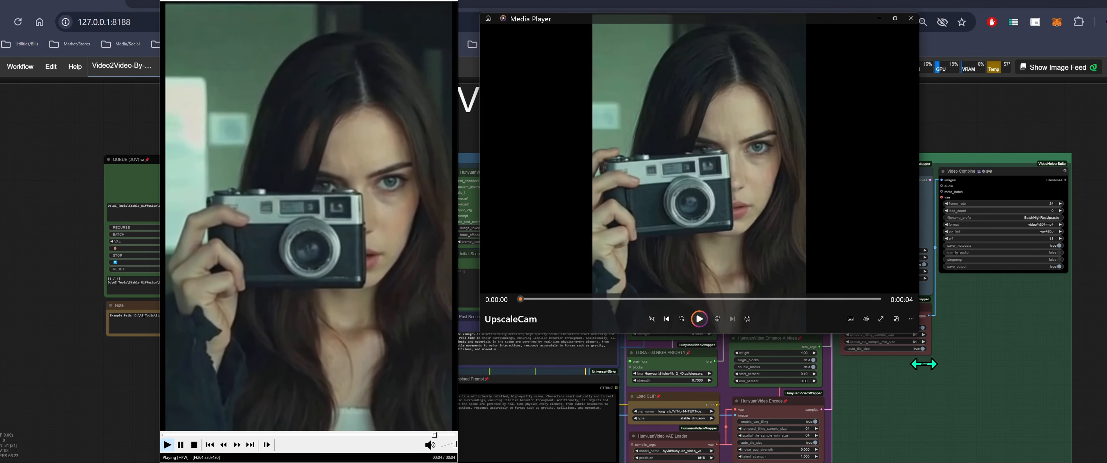
drag(924, 364, 958, 364)
drag(953, 334, 975, 439)
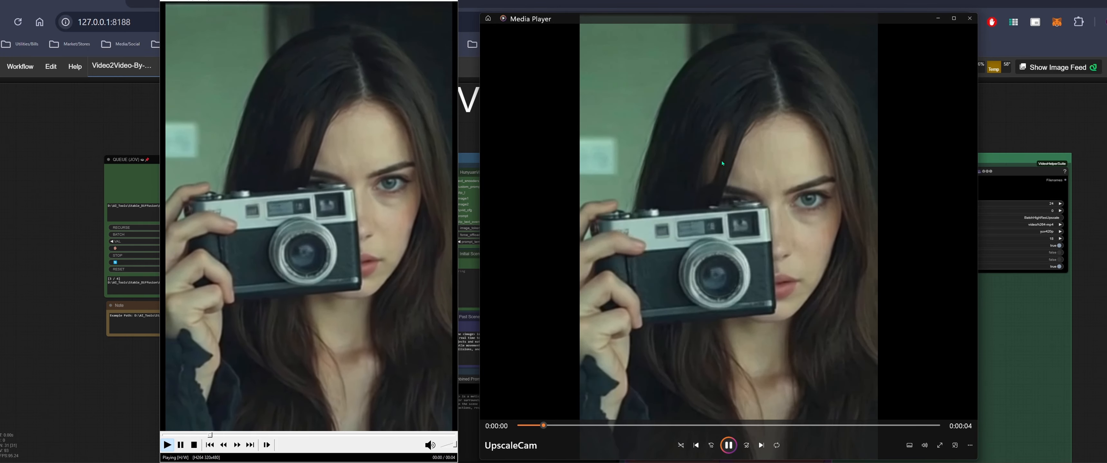
click(970, 18)
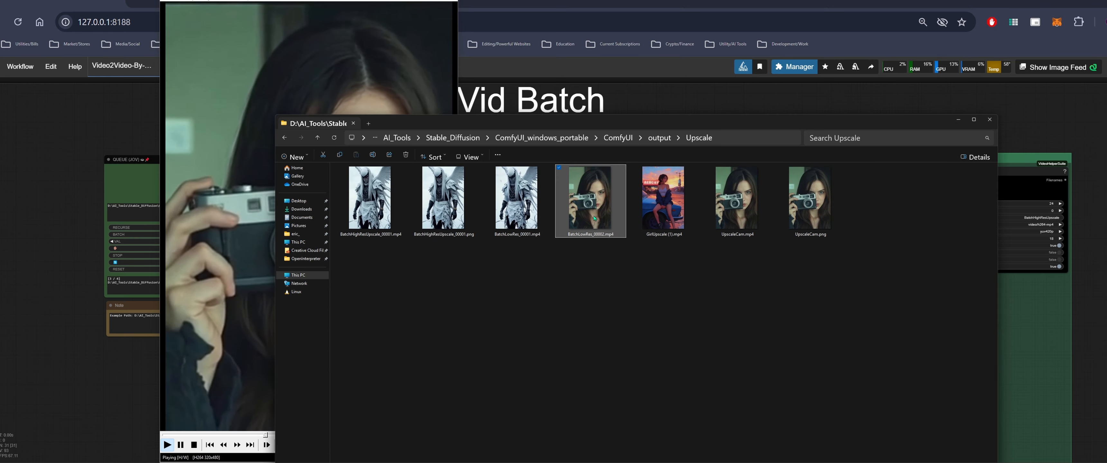
Open BatchLowRes_00002.mp4 with Media Player next to the upscaled clip, turn on repeat and play it
right_click(594, 219)
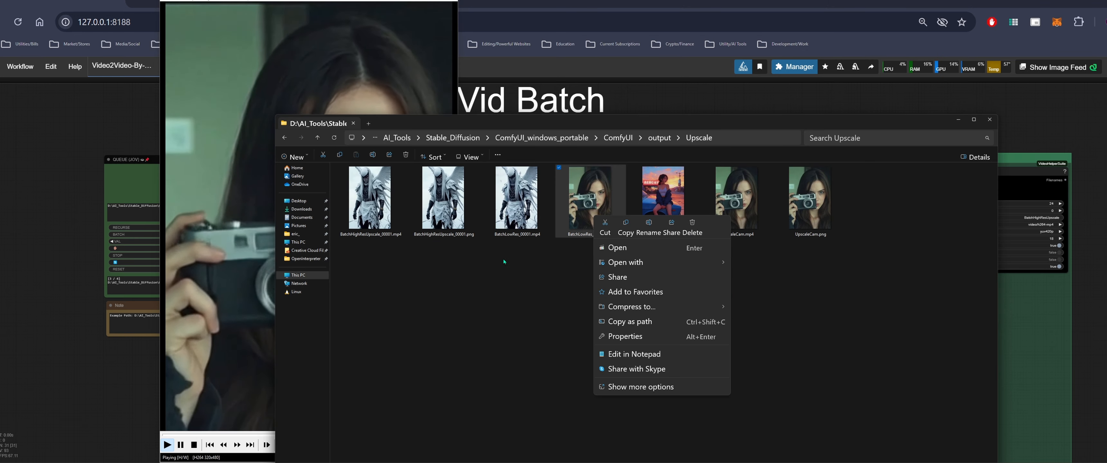
mouse_move(619, 240)
click(764, 264)
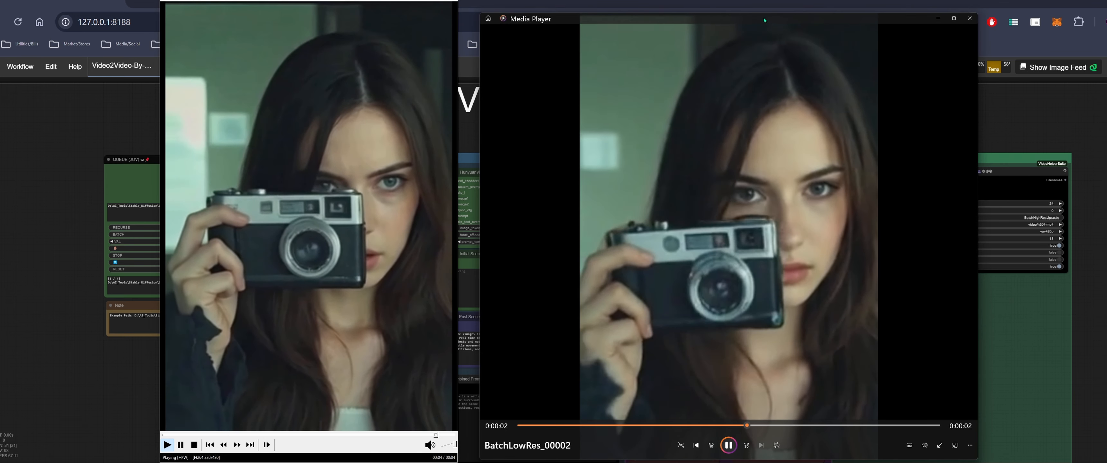
drag(762, 19, 747, 6)
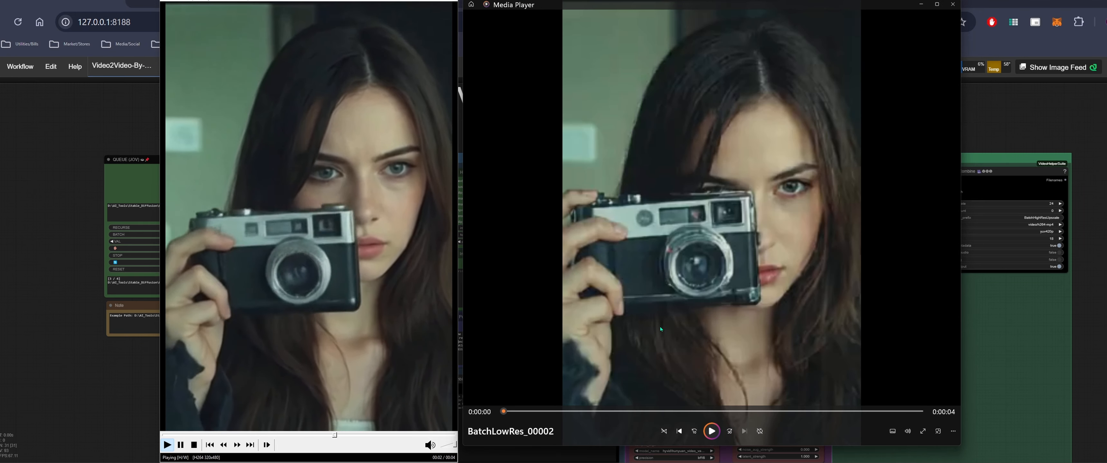
click(761, 432)
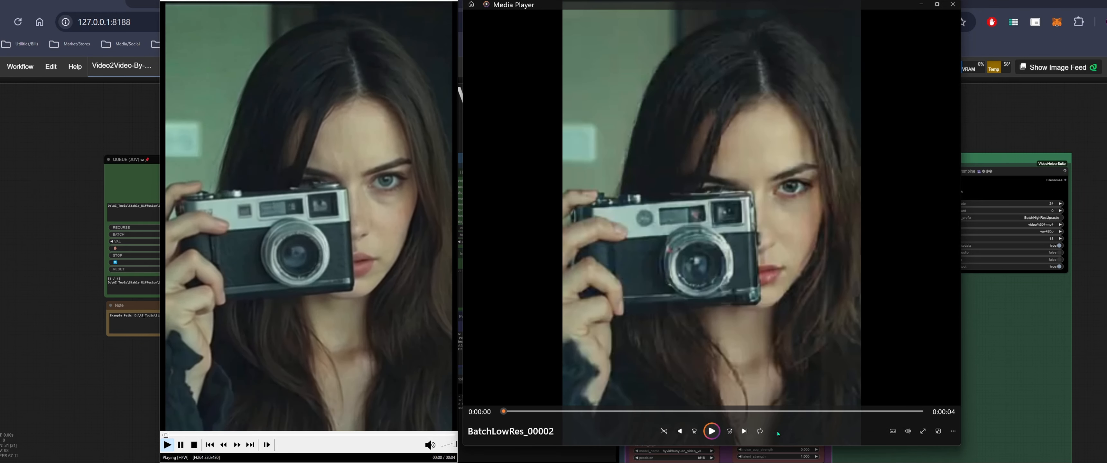
click(712, 431)
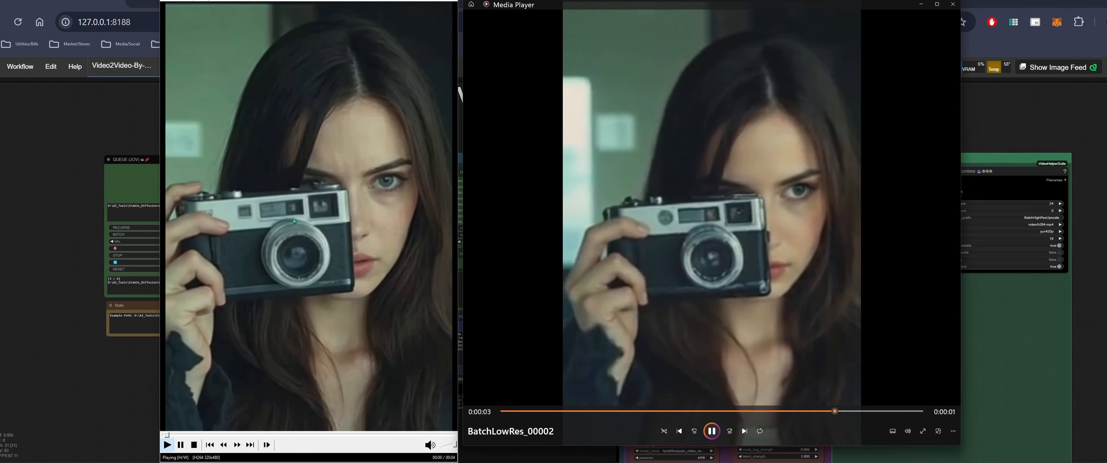